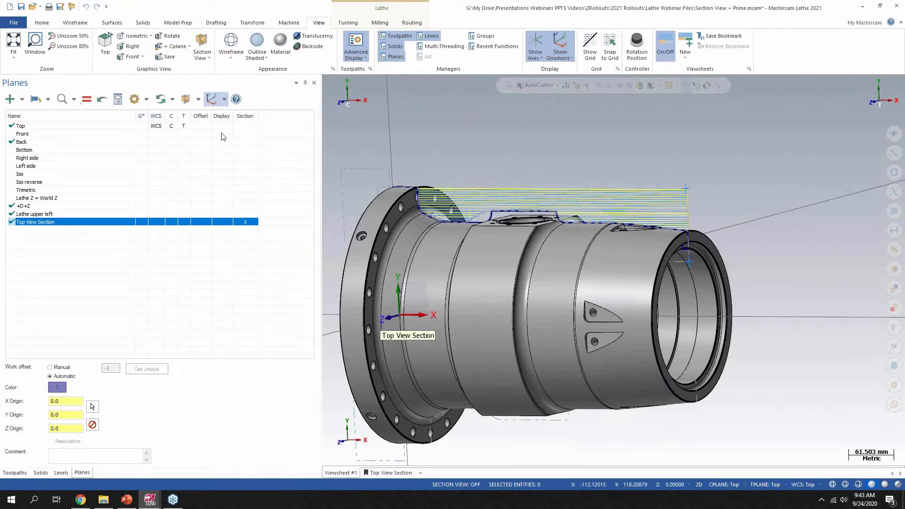
Turn on the display of the Top View Section plane's gnomon and inspect its orientation on the part
left_click(225, 223)
left_click(245, 224)
left_click(246, 225)
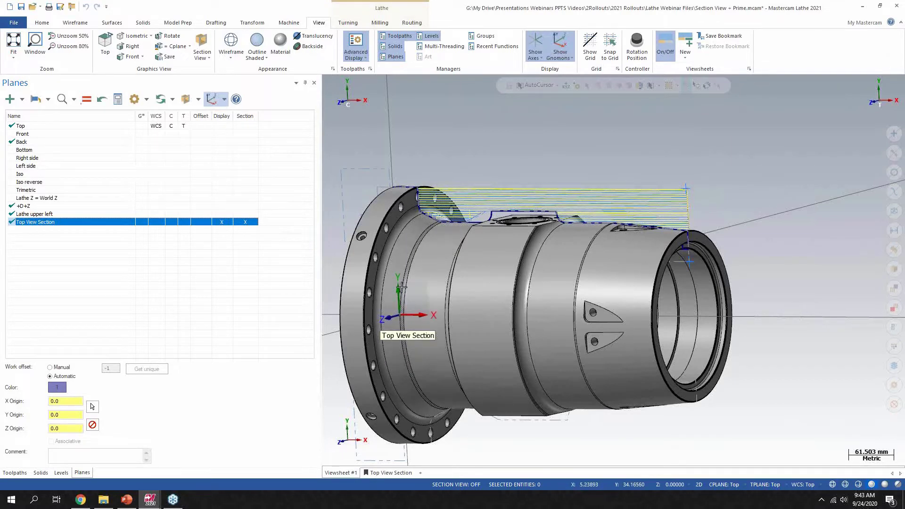
middle_click_drag(412, 312, 415, 306)
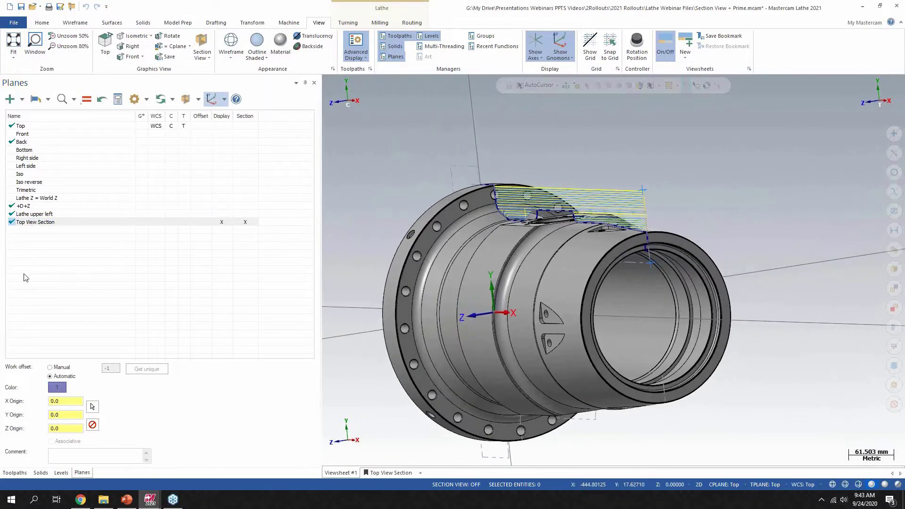
left_click(64, 222)
middle_click_drag(419, 247, 475, 287)
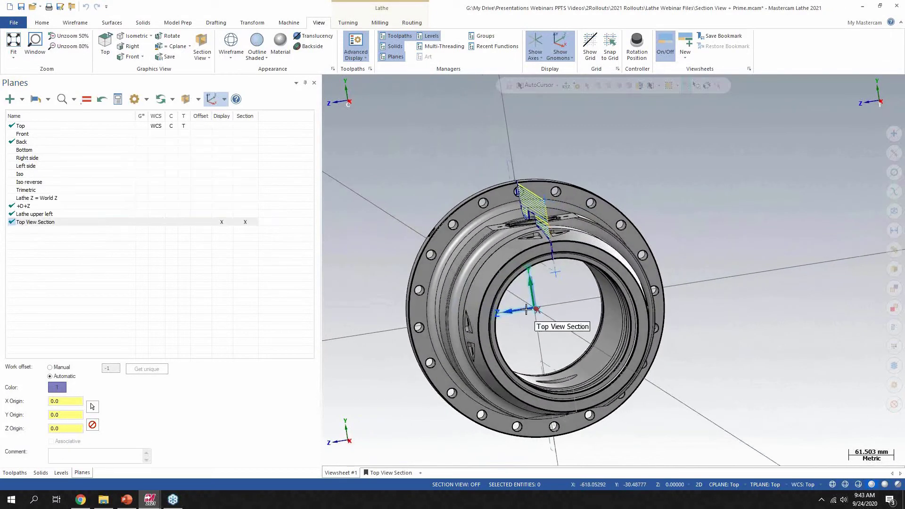
middle_click_drag(426, 225, 348, 187)
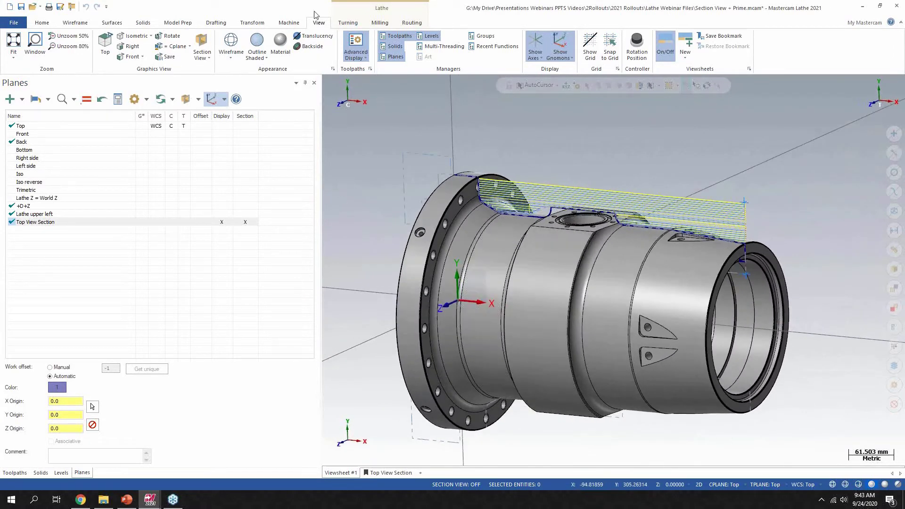
Turn on the section view to cut the part along the Top View Section plane
left_click(347, 25)
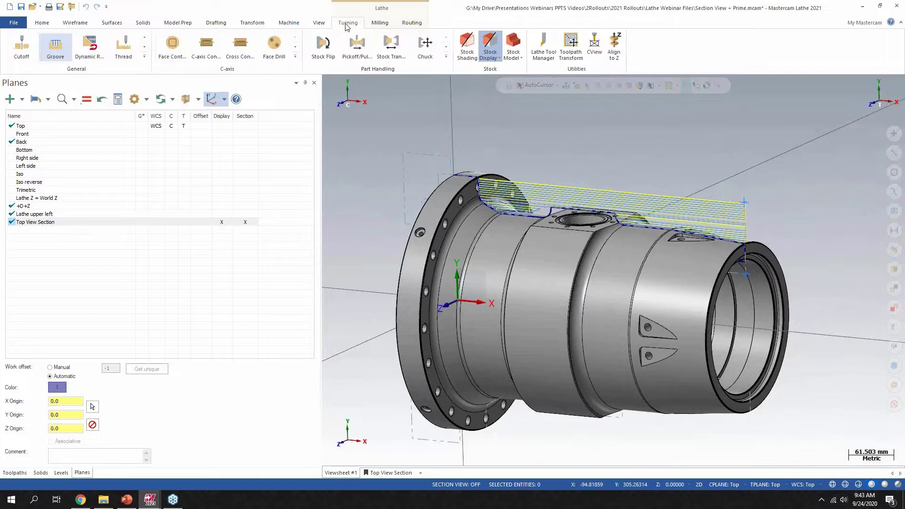
left_click(319, 23)
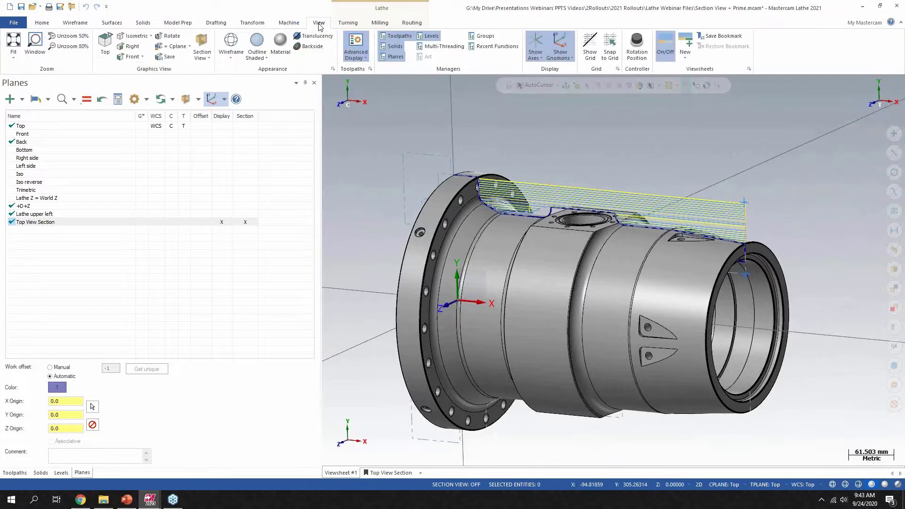
left_click(201, 45)
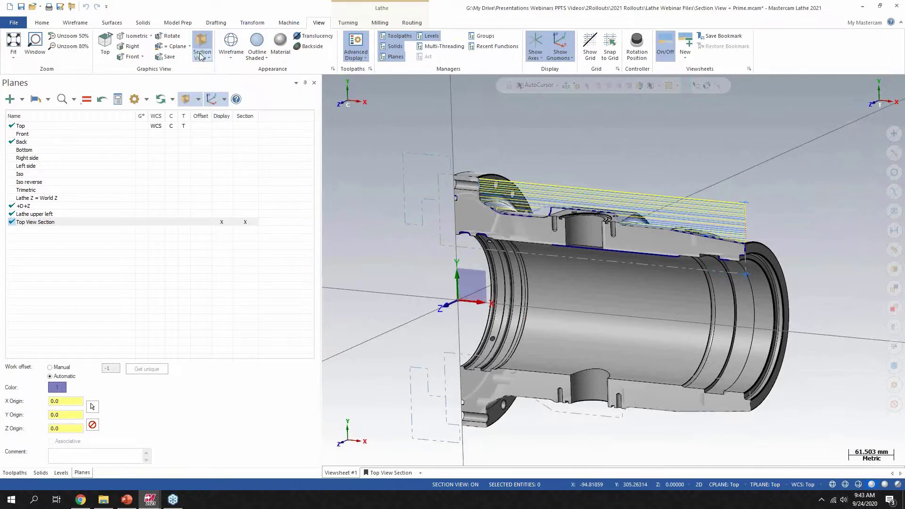
Switch the Top View Section plane's section cut off and back on to compare the whole and sectioned part
left_click(246, 223)
left_click(246, 223)
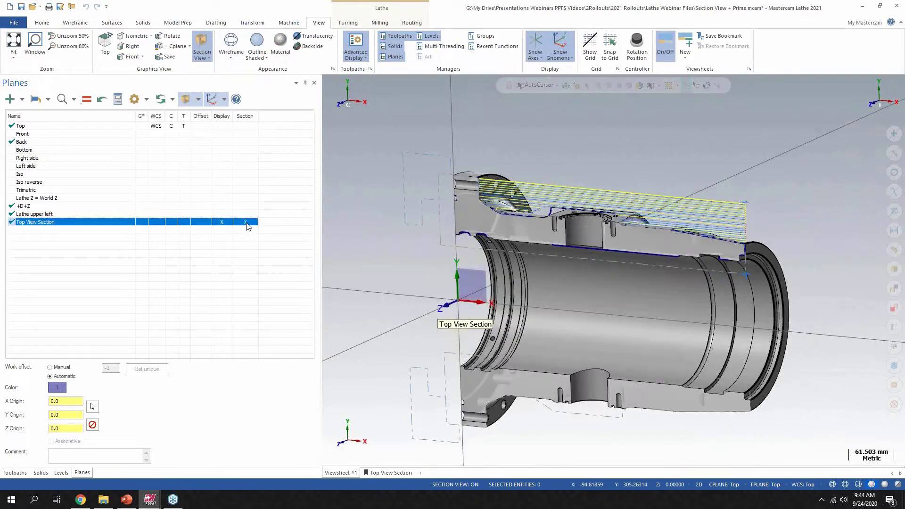
left_click(246, 224)
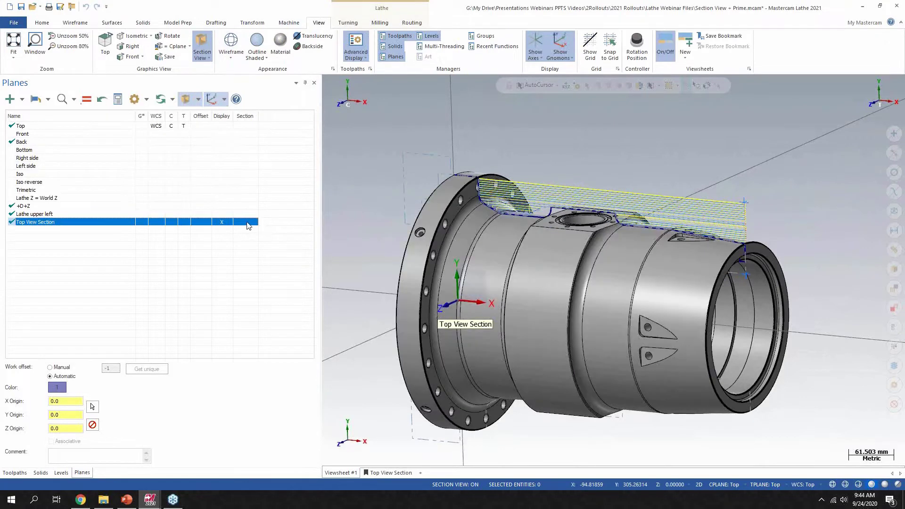
left_click(246, 223)
middle_click_drag(494, 250, 455, 248)
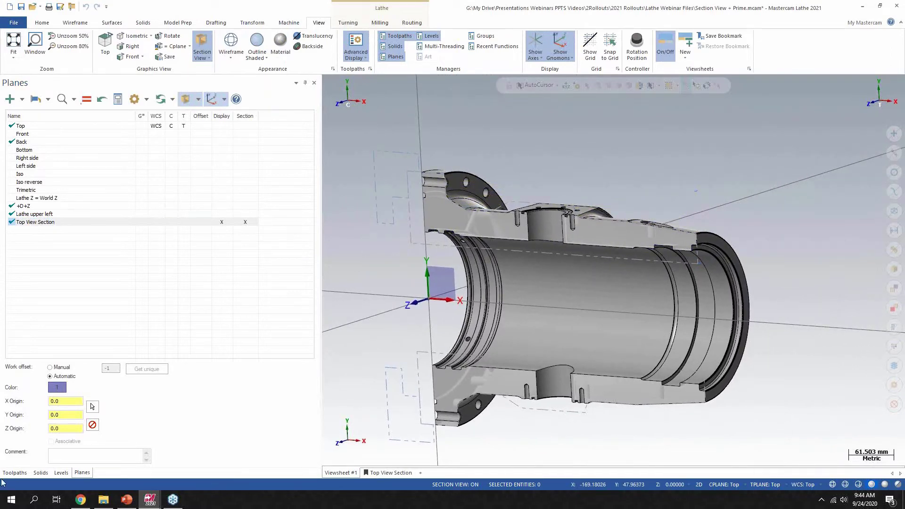
Select the Multiple Plunge Groove operation (6) and view its toolpath on the sectioned part from the Top view
left_click(14, 473)
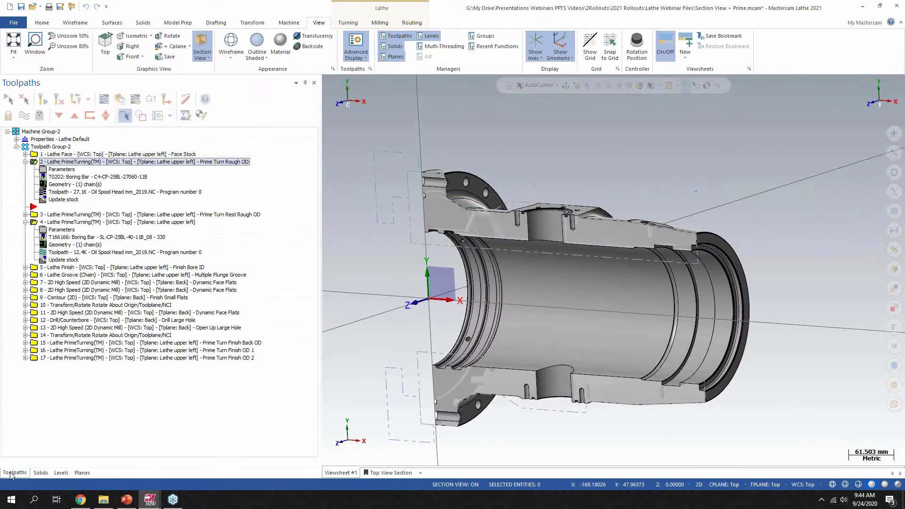
left_click(90, 276)
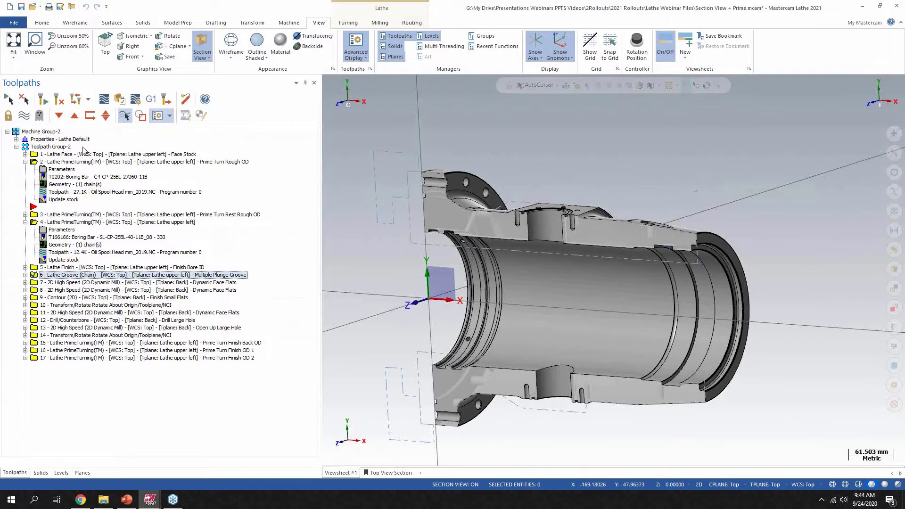
mouse_move(542, 268)
middle_mouse_down()
mouse_move(671, 257)
mouse_move(615, 200)
mouse_move(512, 190)
mouse_move(531, 184)
mouse_move(604, 211)
middle_mouse_up()
scroll(671, 257, "up", 8)
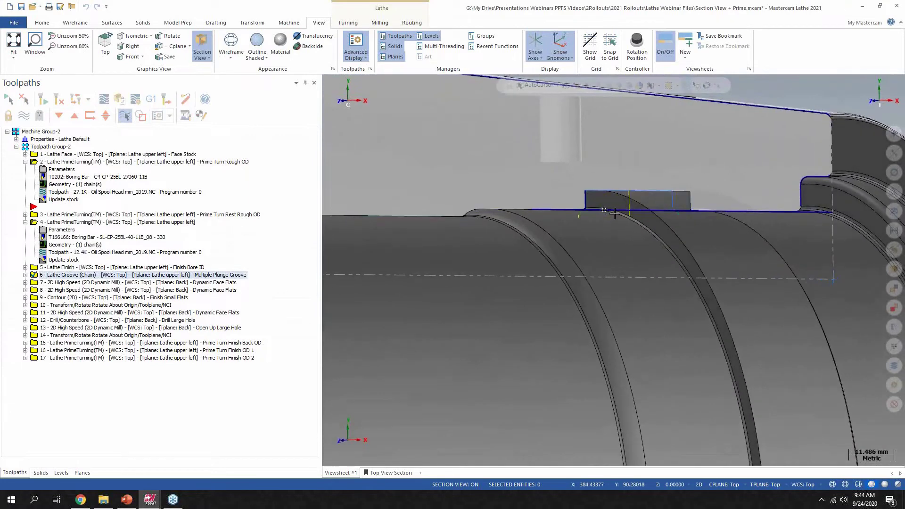
right_click(615, 216)
left_click(666, 279)
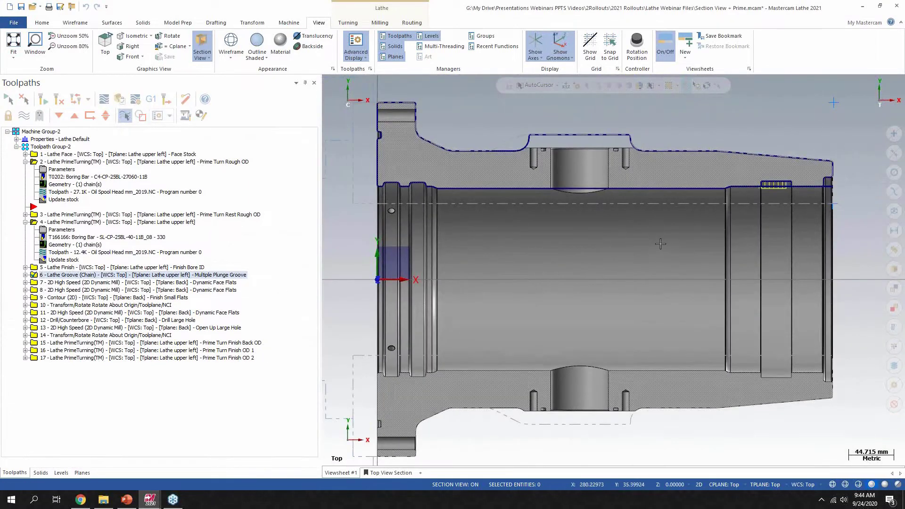
Backplot the Multiple Plunge Groove operation to examine the tool inside the sectioned bore groove, closing the backplot when done
scroll(634, 231, "up", 4)
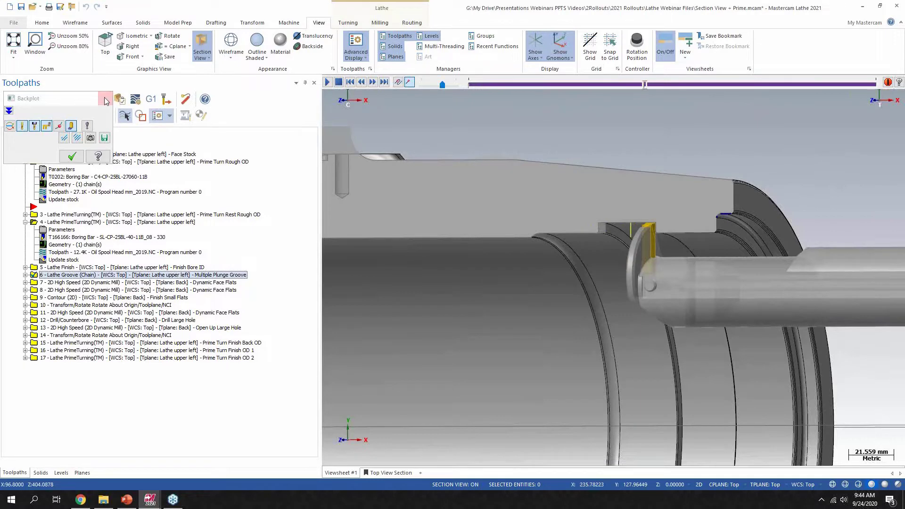
left_click(105, 99)
scroll(523, 235, "down", 2)
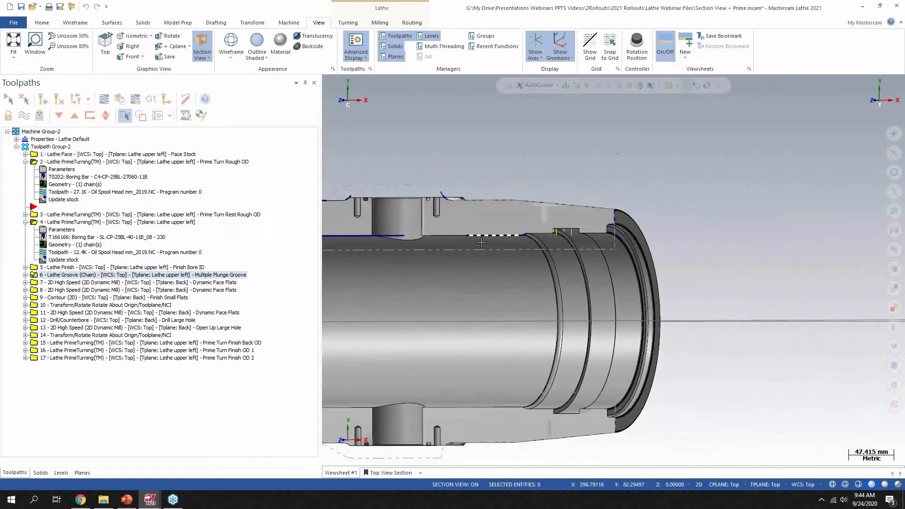
middle_click_drag(523, 236, 714, 265)
left_click(112, 163)
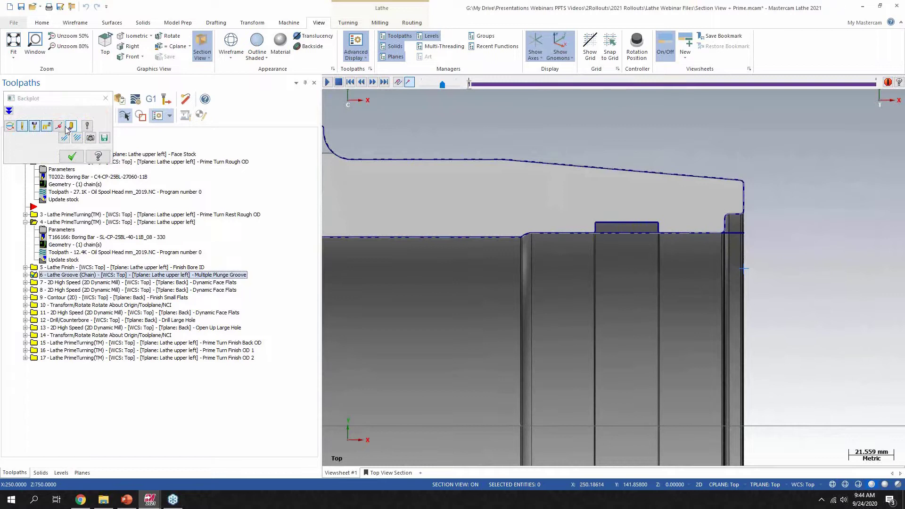
left_click(673, 85)
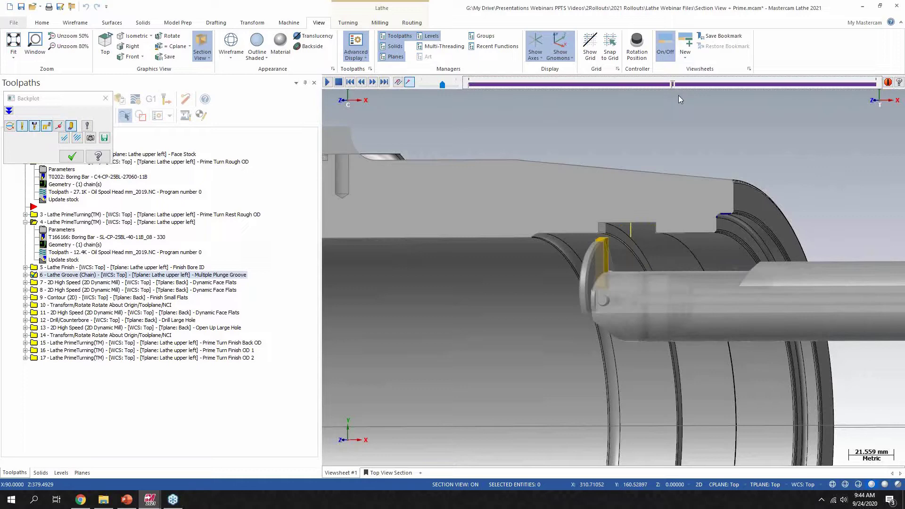
key("Escape")
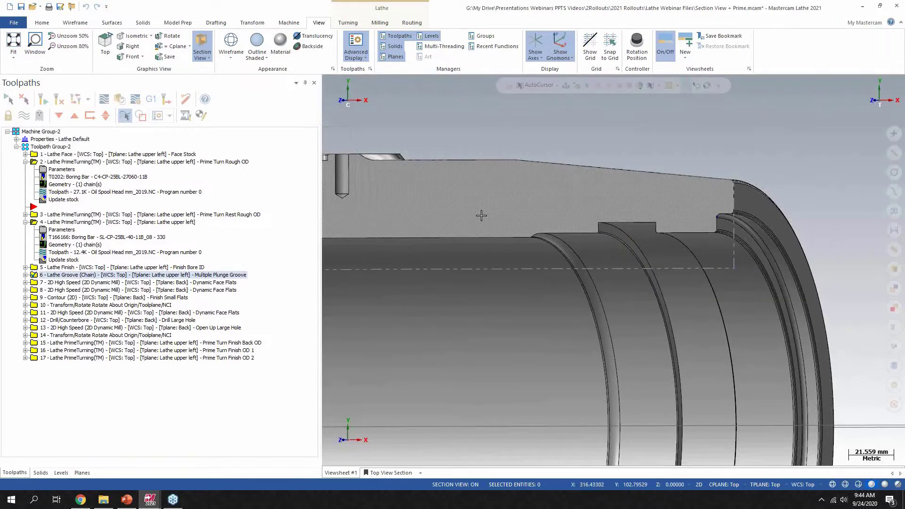
Backplot the Prime Turn Rough OD operation (2) to examine the insert against the flange wall, closing the backplot when done
scroll(674, 264, "down", 3)
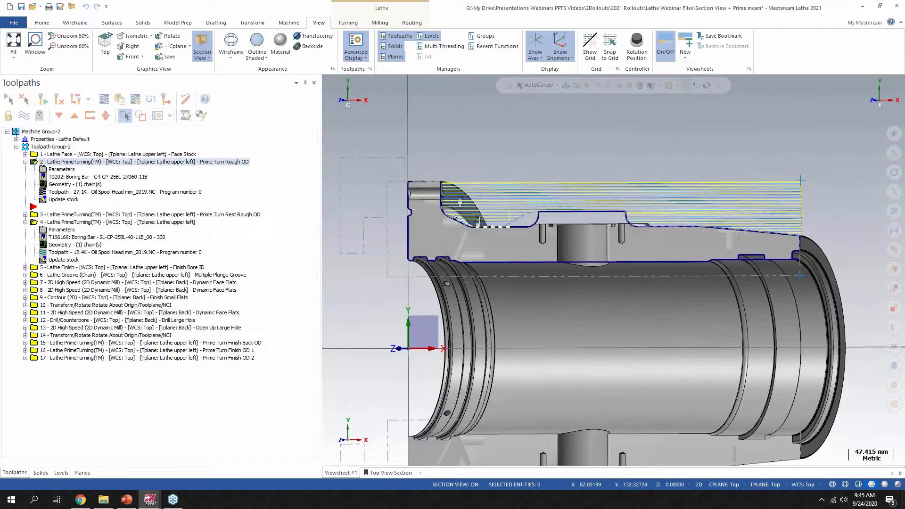
key("alt+t")
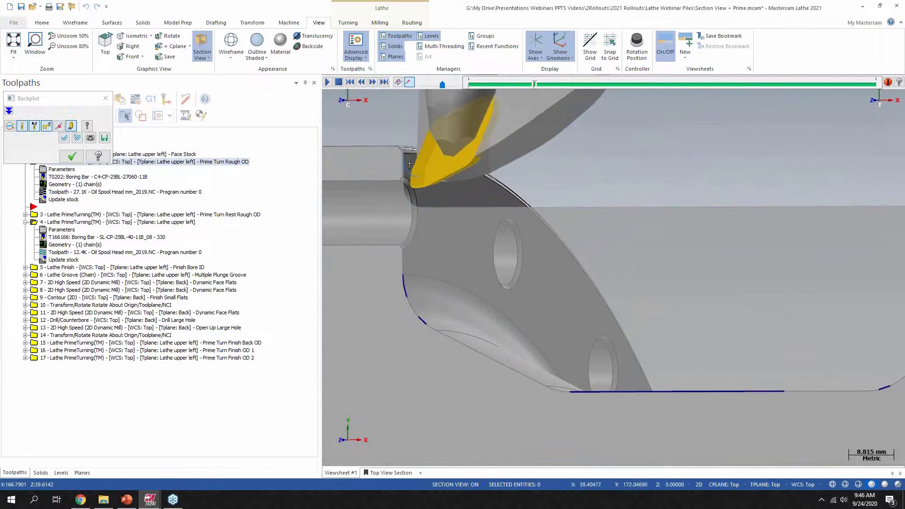
left_click(105, 99)
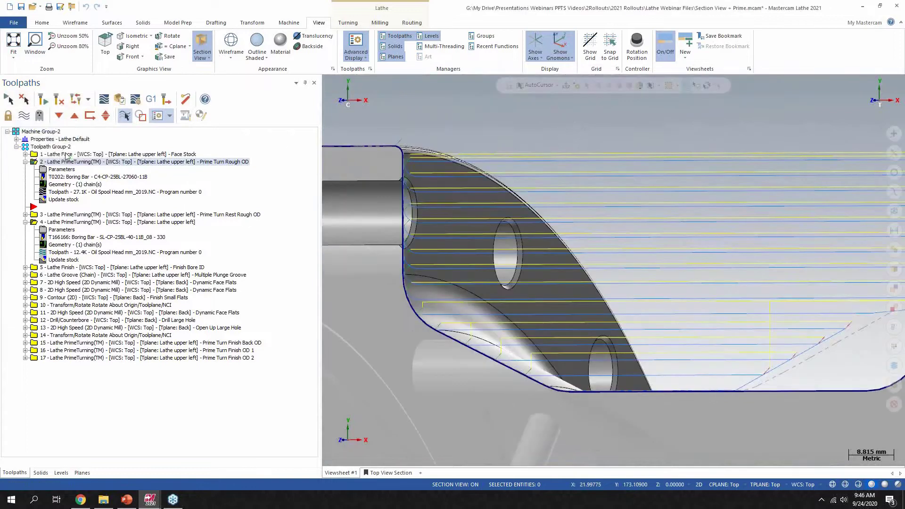
Review the rough parameters and cutting strategy of the Prime Turn Rough OD operation and recheck its backplot at the flange
left_click(58, 170)
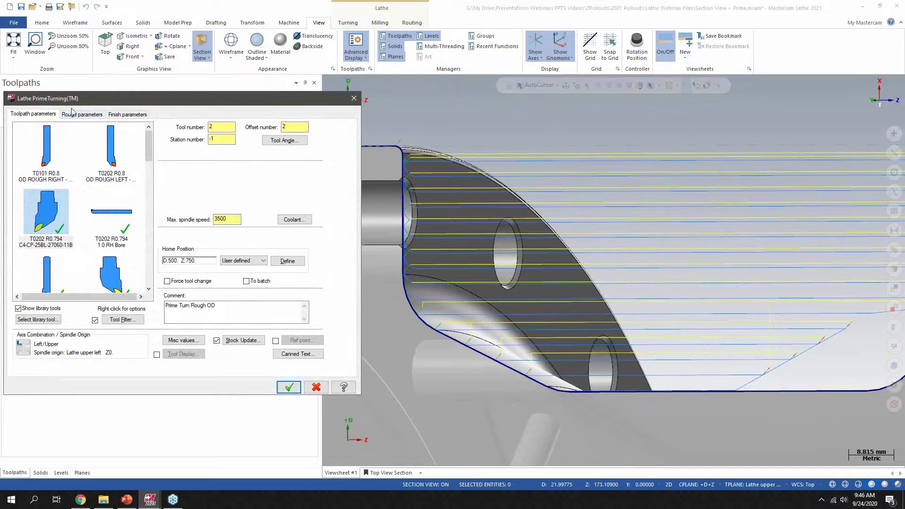
left_click(90, 116)
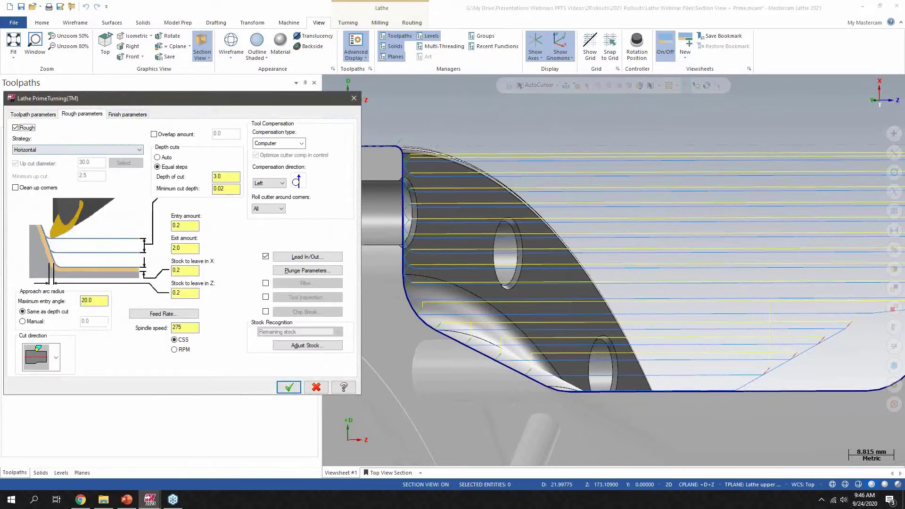
left_click(124, 151)
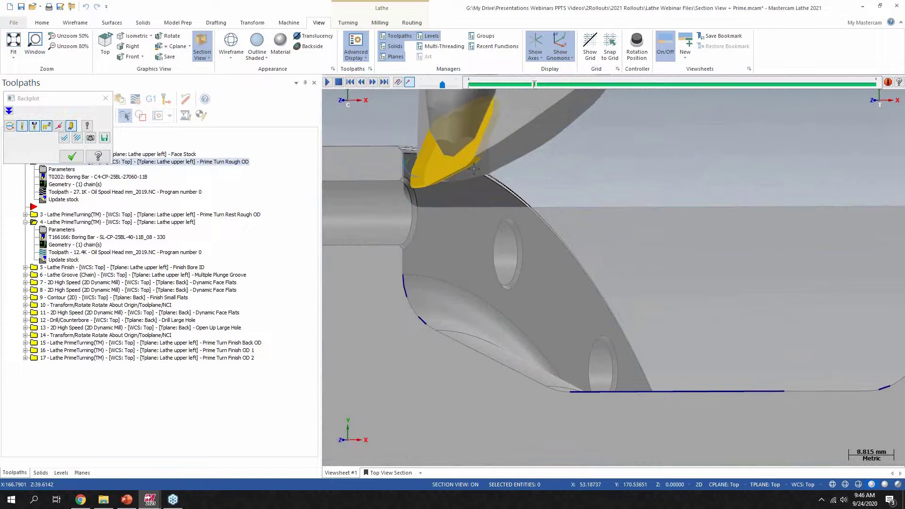
key("Escape")
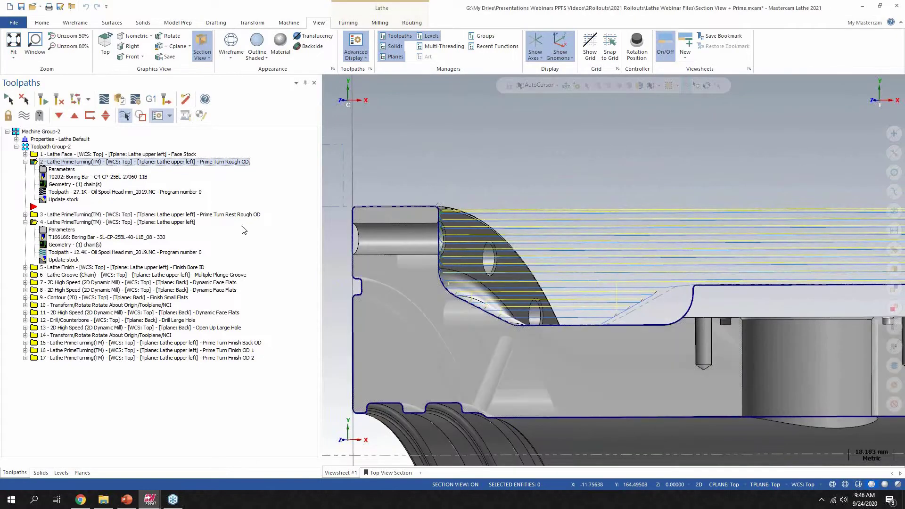
Switch to the Dynamic Rough.mcam file and inspect the Lathe Dynamic Rough toolpath in the recess between the two large diameters
left_click(153, 504)
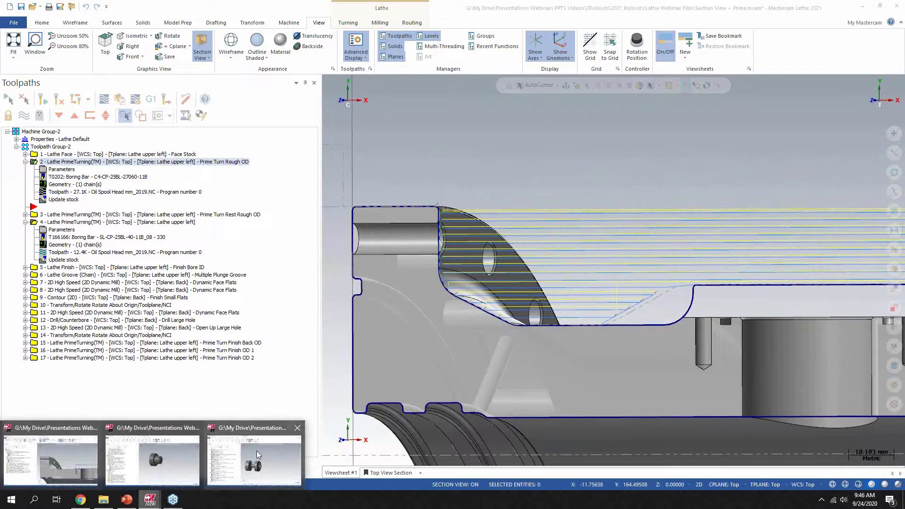
left_click(263, 462)
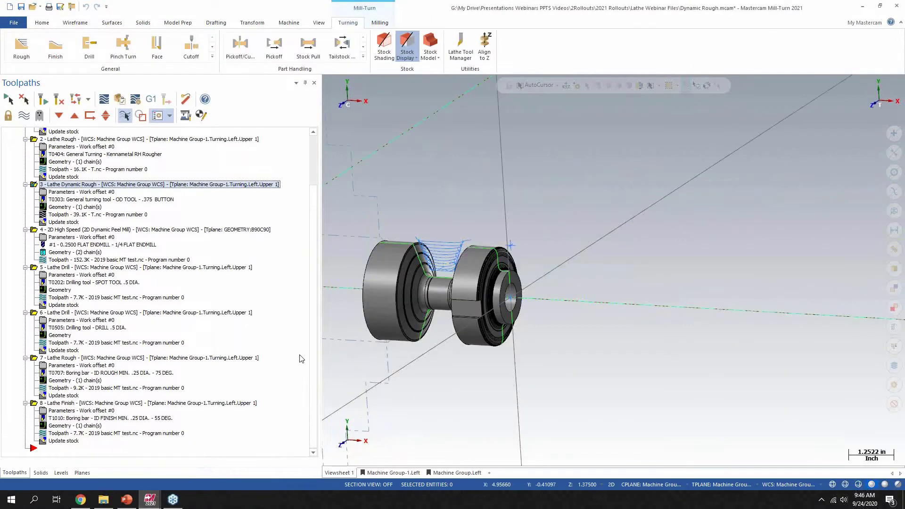
scroll(509, 296, "up", 5)
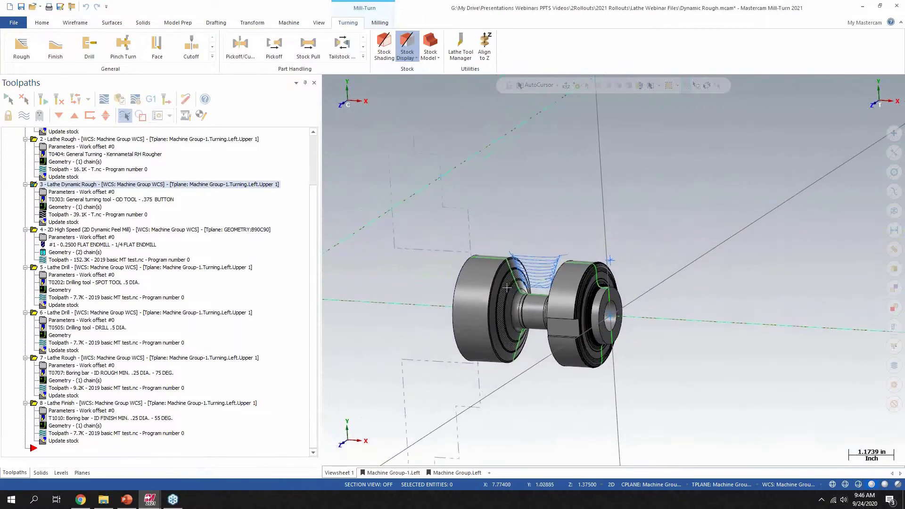
scroll(509, 296, "up", 4)
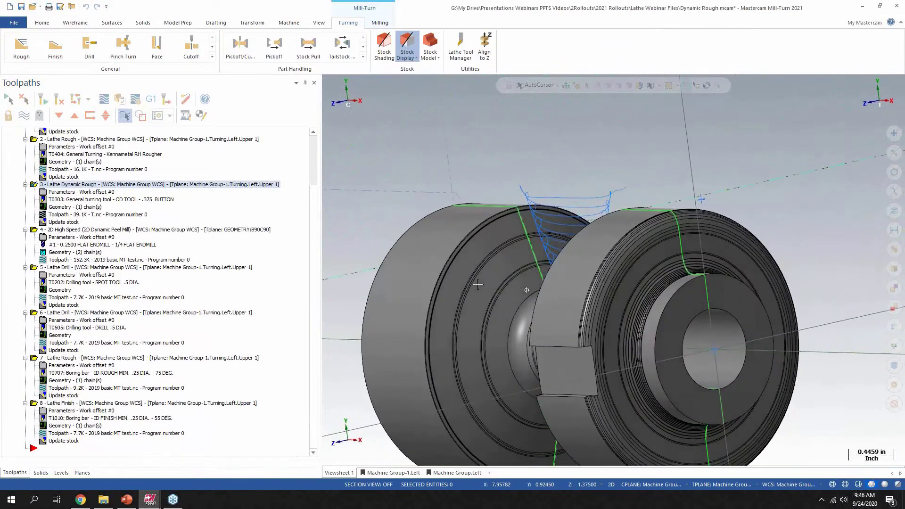
middle_click_drag(525, 282, 553, 287)
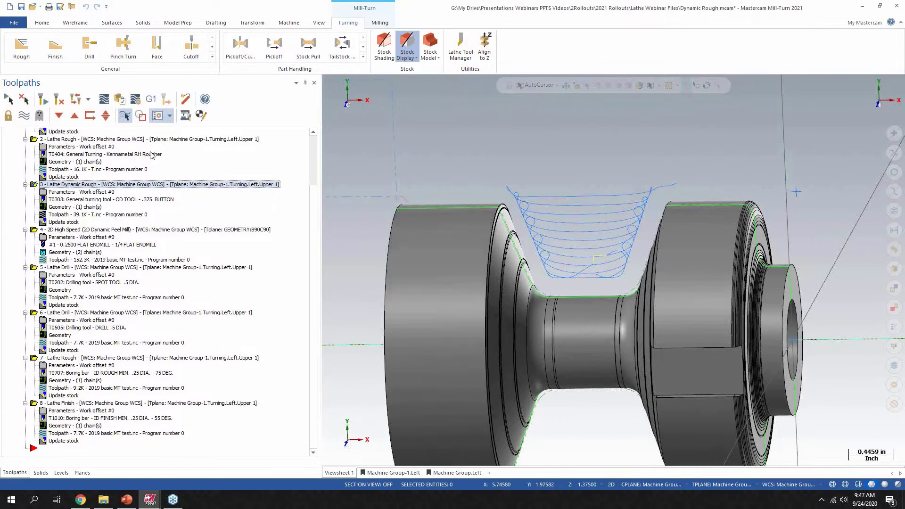
Backplot the Lathe Dynamic Rough operation (3) through its full motion, closing the backplot when done
left_click(104, 99)
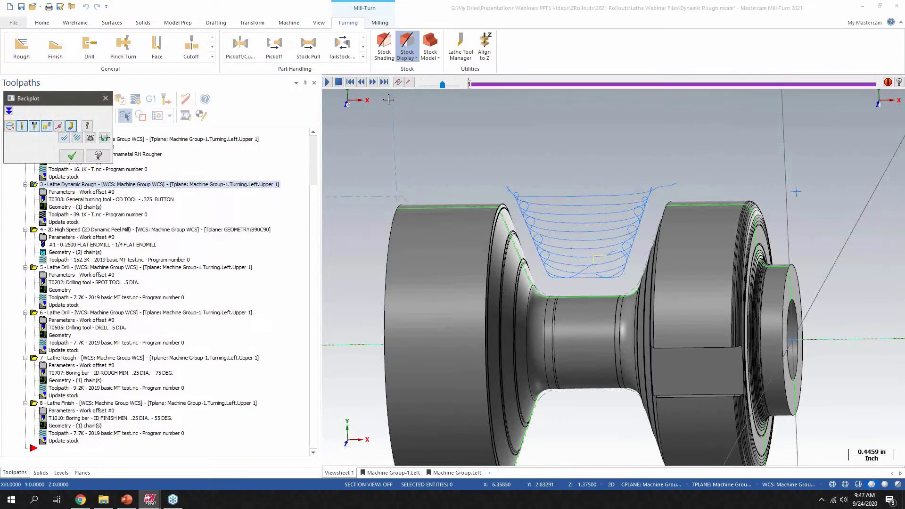
mouse_move(471, 84)
left_mouse_down()
mouse_move(579, 90)
mouse_move(666, 114)
mouse_move(878, 138)
left_mouse_up()
key("Escape")
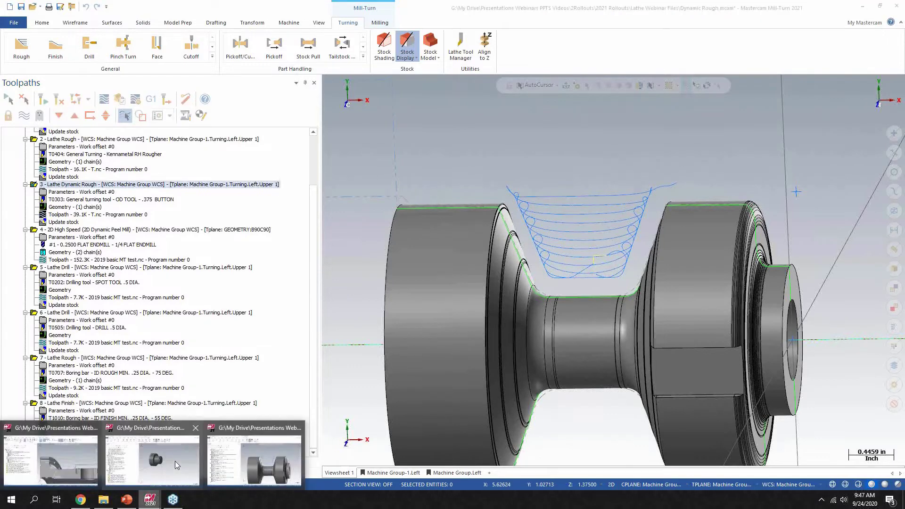
Switch to the Lathe Stock models between machine types.mcam file
mouse_move(176, 464)
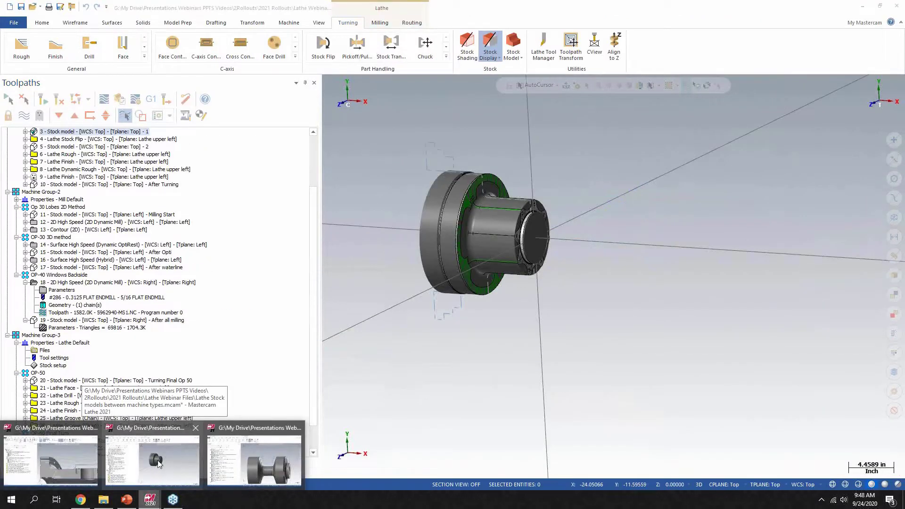
left_click(158, 465)
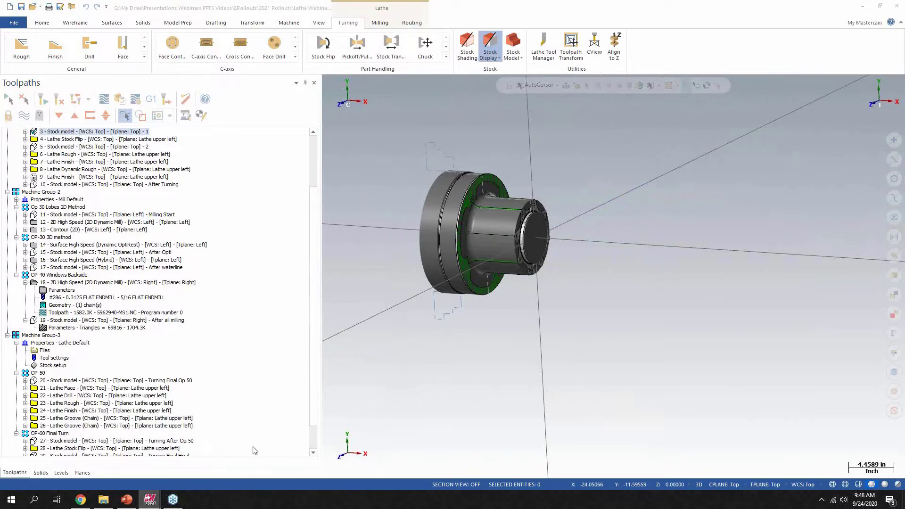
Review the stock models of OP-10/20: After Turning (10), stock model 1 (3) and the flipped stock model 2 (5)
left_click_drag(316, 237, 309, 170)
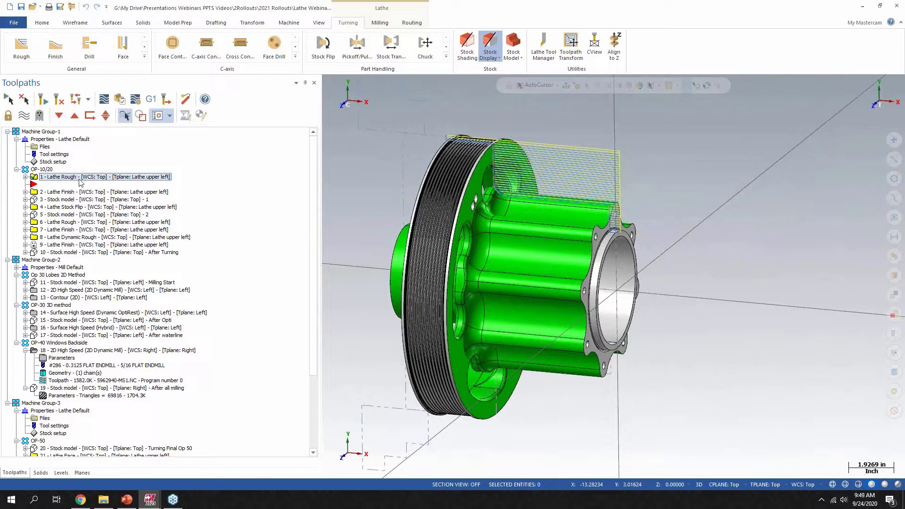
left_click(74, 253)
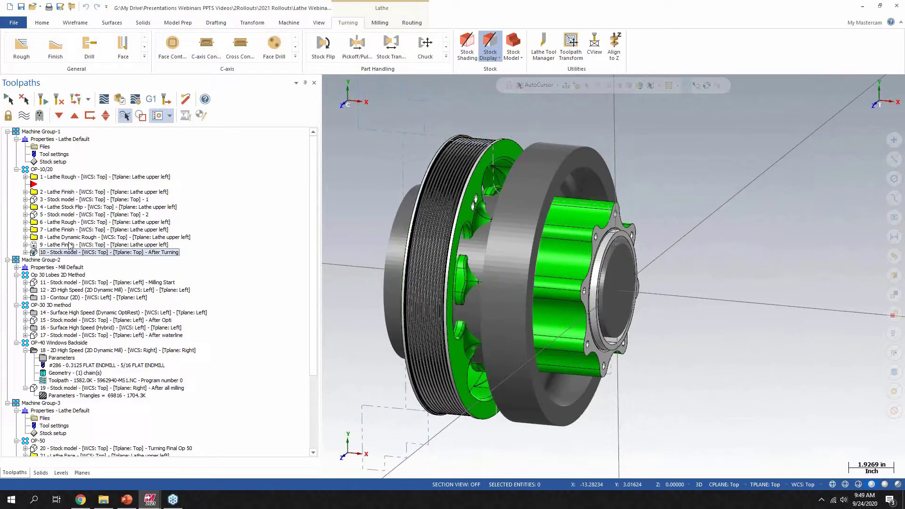
left_click(66, 238)
left_click(66, 207)
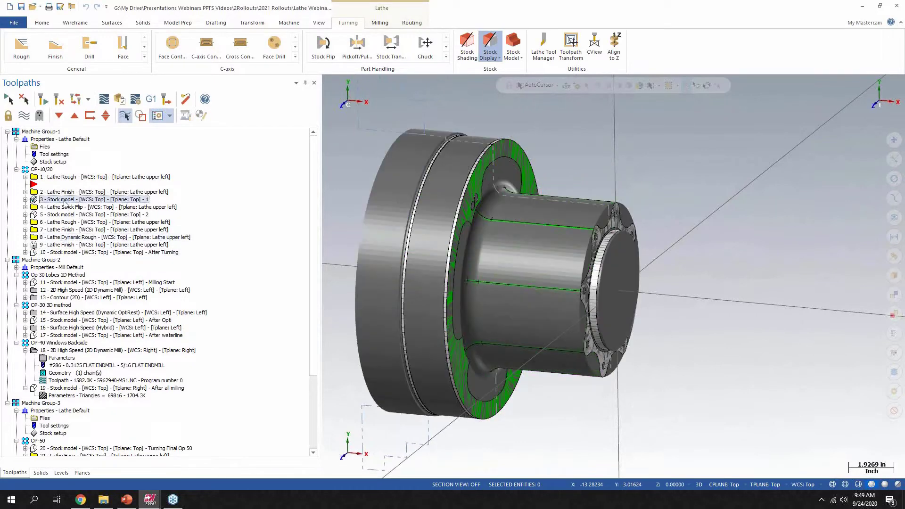
left_click(67, 215)
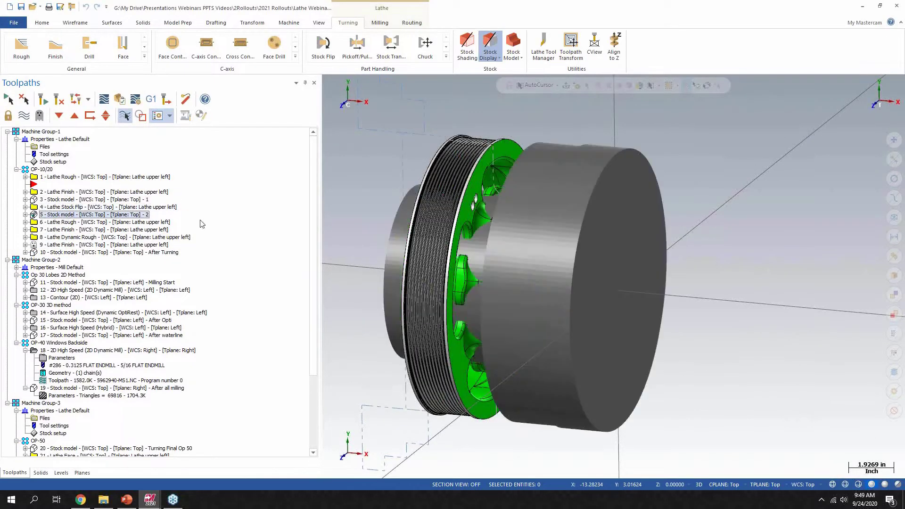
Show the Solid Model- Stock Flip level (11) and hide the Solid Model level (1)
left_click(82, 473)
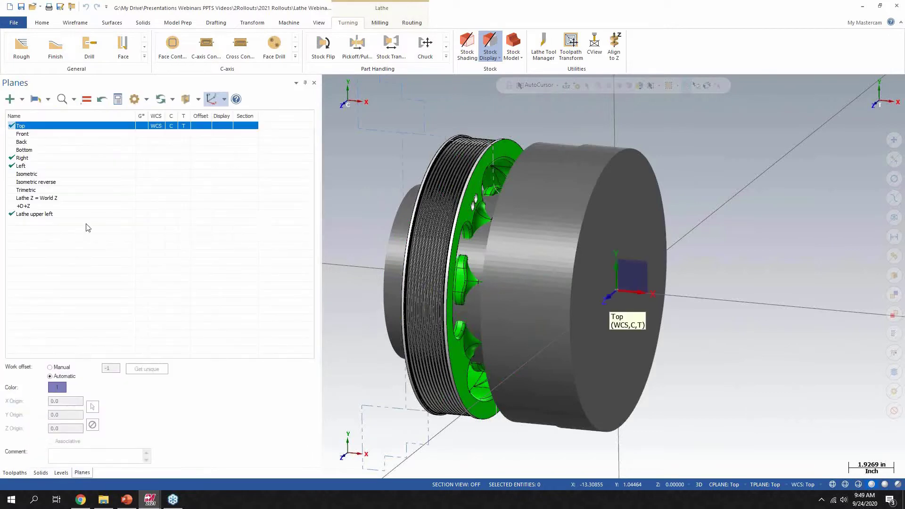
left_click(61, 473)
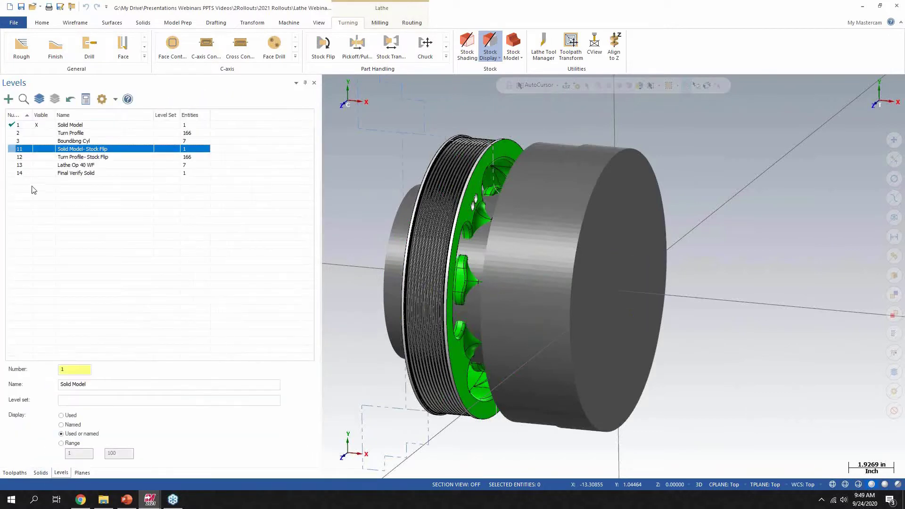
left_click(41, 149)
left_click(41, 125)
middle_click_drag(504, 201, 459, 208)
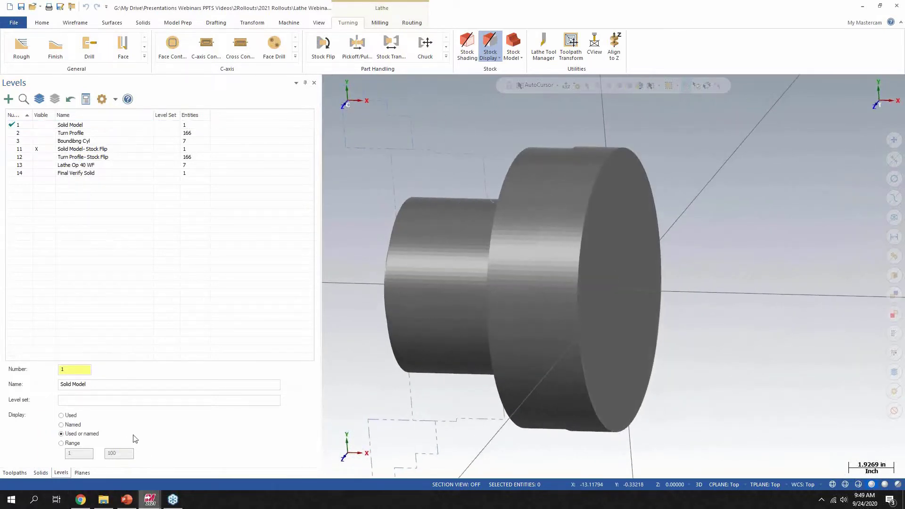
Display the After Turning stock model (10) and try carrying it to the Milling Start operation in Machine Group-2, cancelling the move or copy
left_click(15, 473)
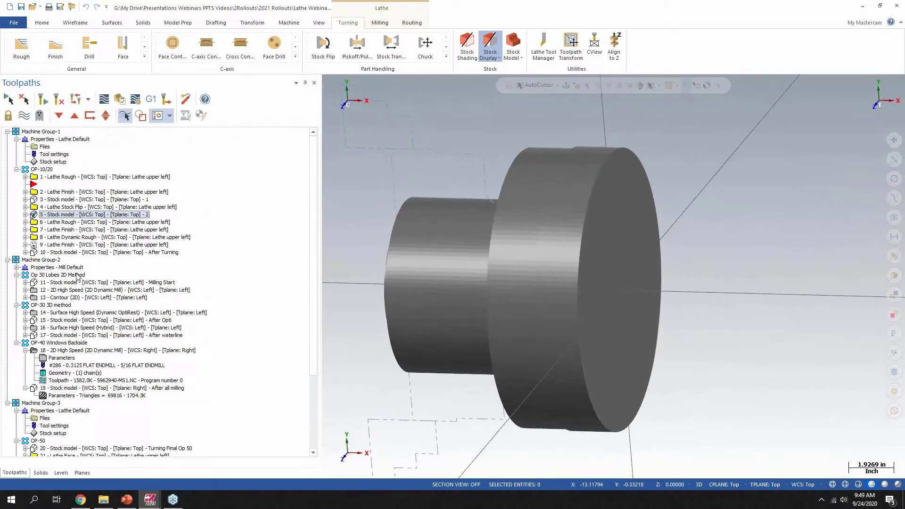
left_click(69, 254)
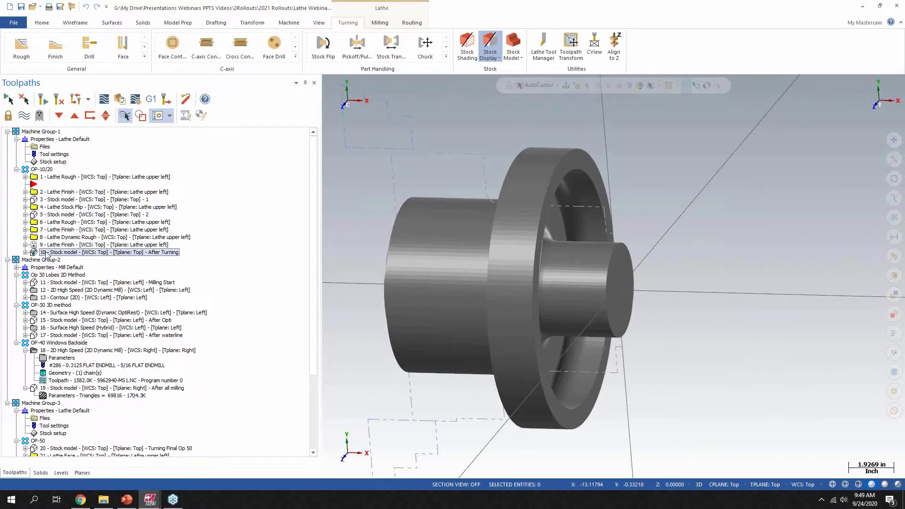
right_click_drag(47, 254, 51, 282)
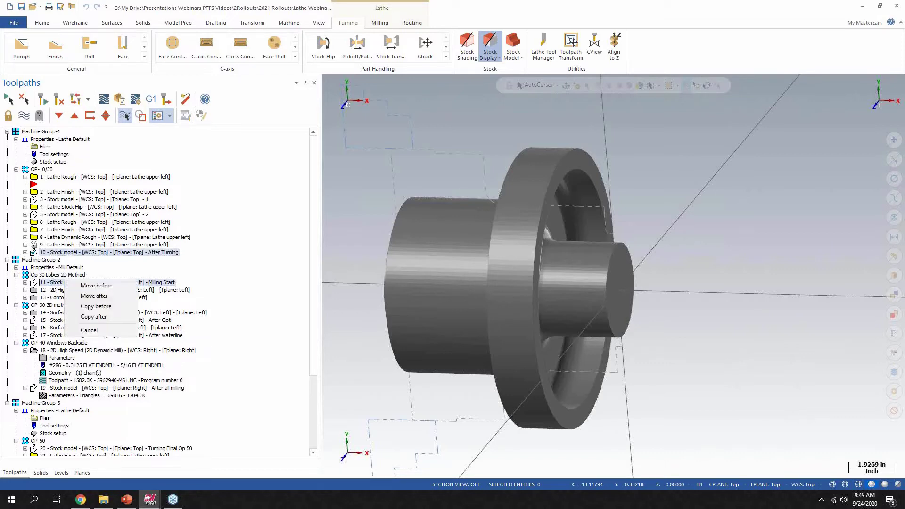
left_click(92, 330)
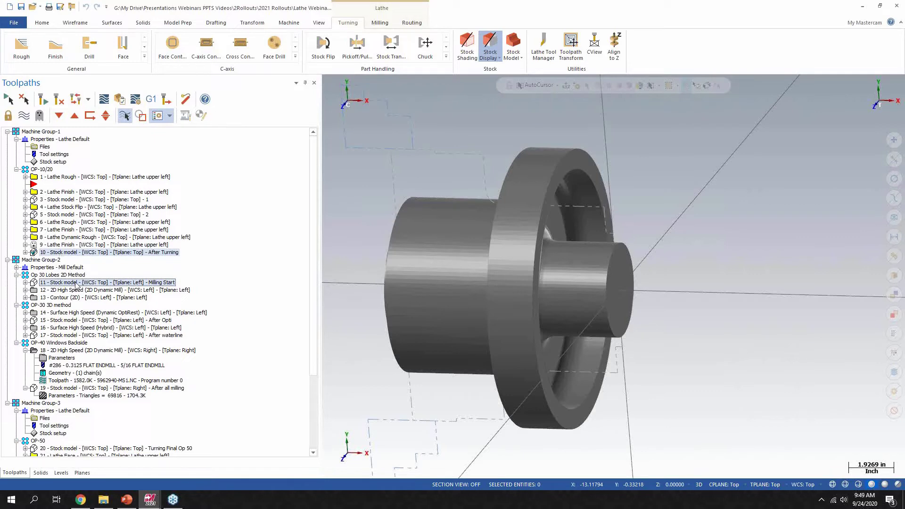
Examine the Milling Start stock model (11) and the 2D Dynamic Mill toolpath (12) around the lobes
left_click(51, 282)
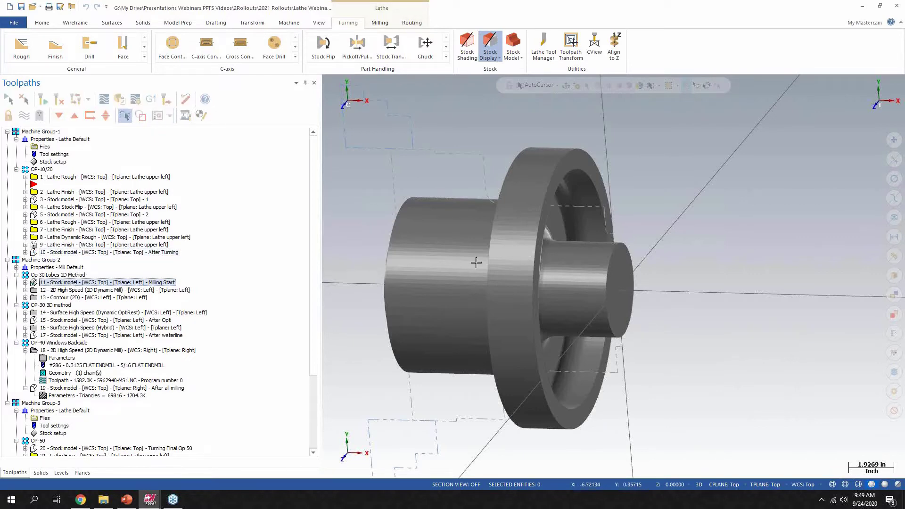
left_click(87, 291)
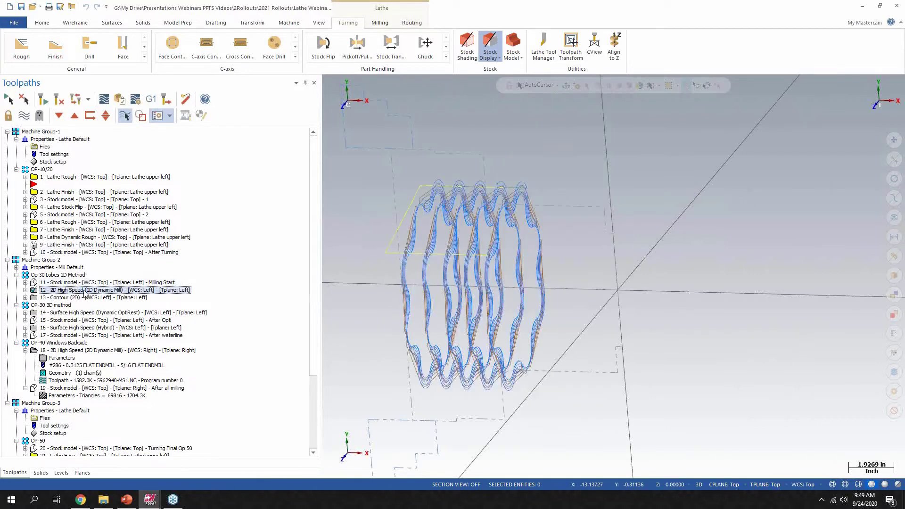
left_click(60, 473)
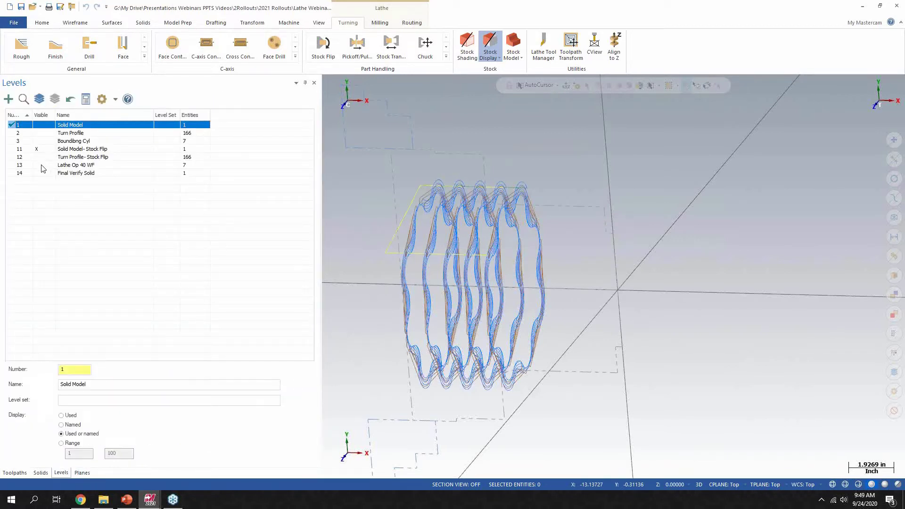
left_click(18, 474)
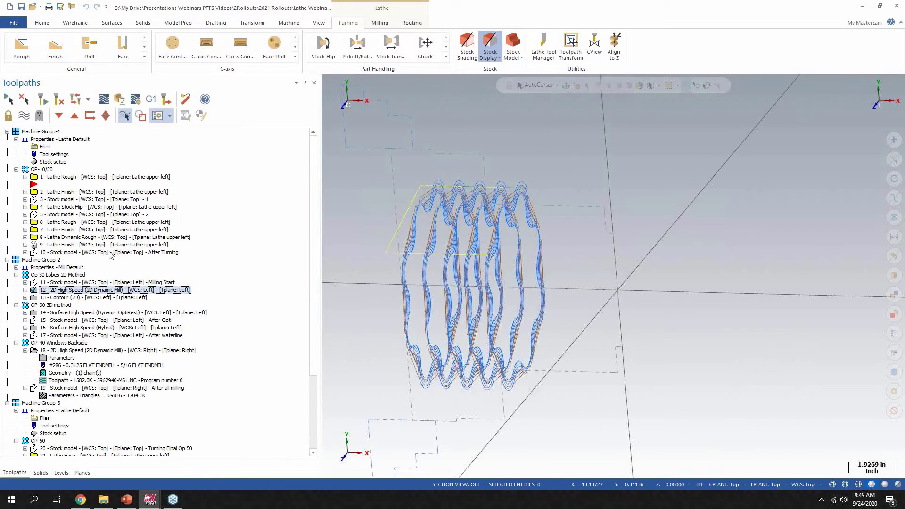
middle_click_drag(345, 262, 441, 273)
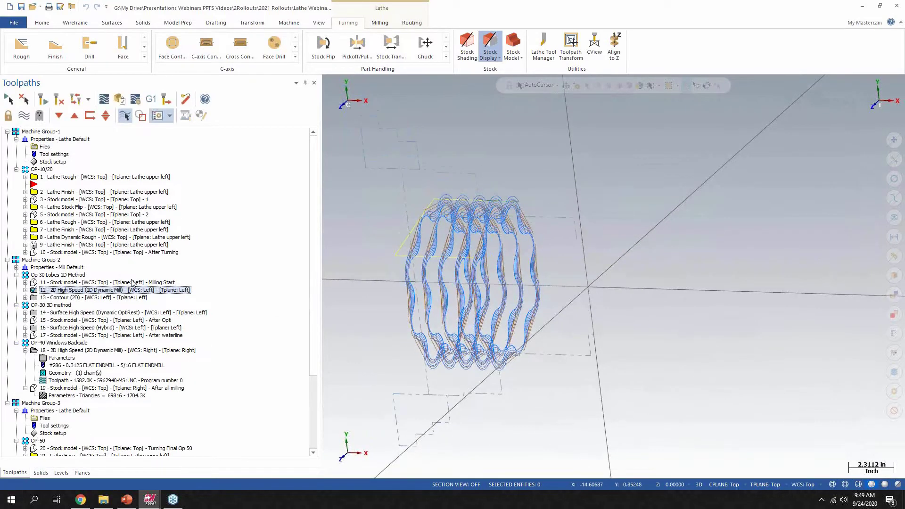
Inspect the milled lobes on the After Opti (15) and After waterline (17) stock models
left_click(66, 320)
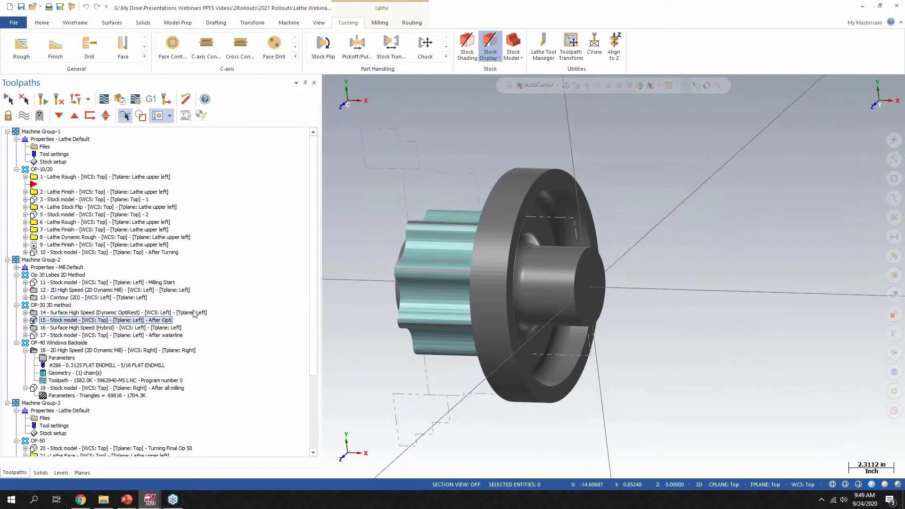
middle_click_drag(439, 235, 464, 236)
left_click(102, 335)
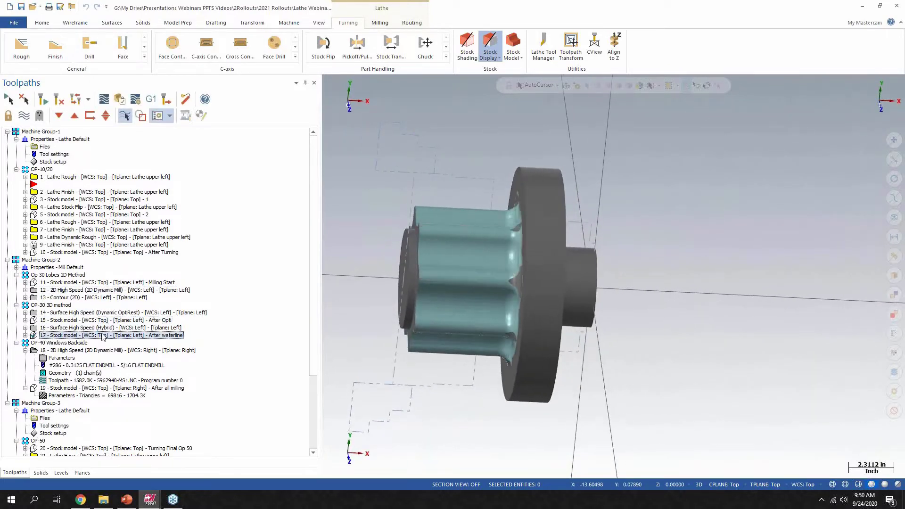
middle_click_drag(320, 297, 518, 221)
Inspect the OP-40 backside window toolpath (18) and the After all milling stock model (19)
left_click(80, 390)
left_click(120, 350)
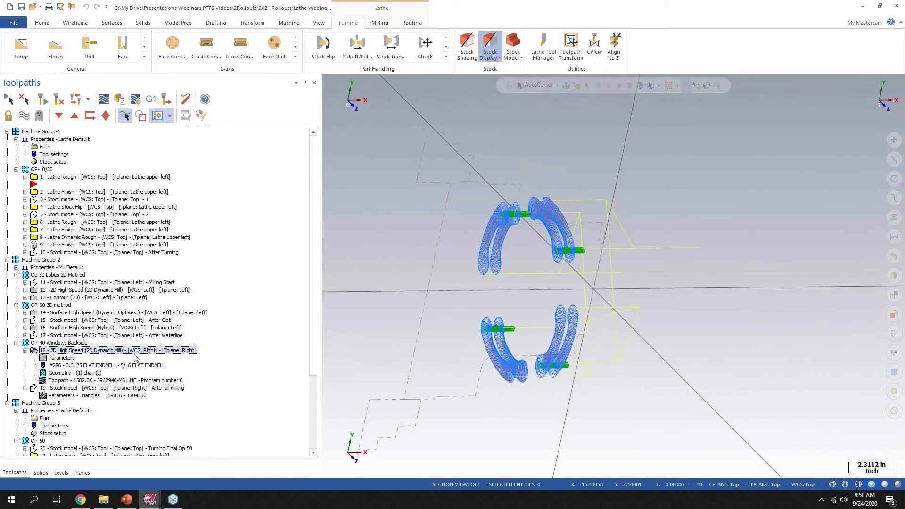
left_click(79, 389)
middle_click_drag(614, 276, 427, 218)
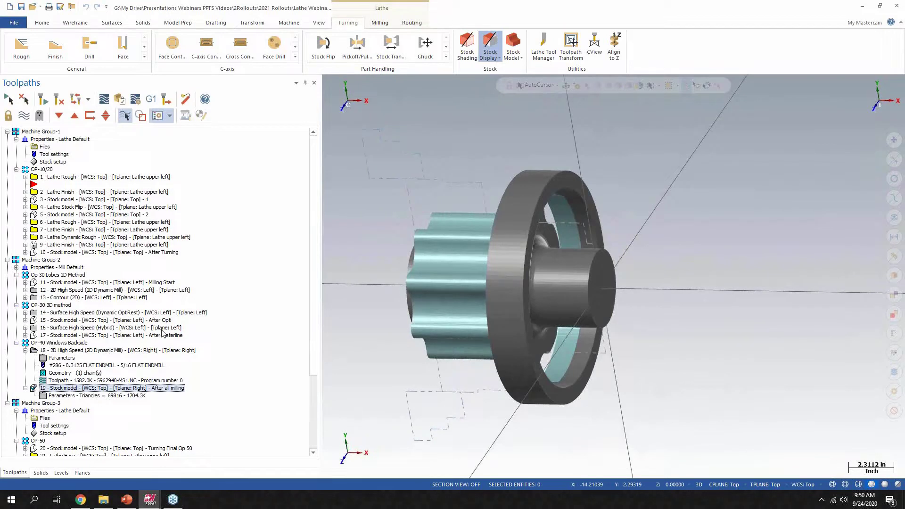
Check the Turning Final Op 50 stock model (20) and the Lathe Face operation (21) in Machine Group-3
scroll(173, 347, "down", 3)
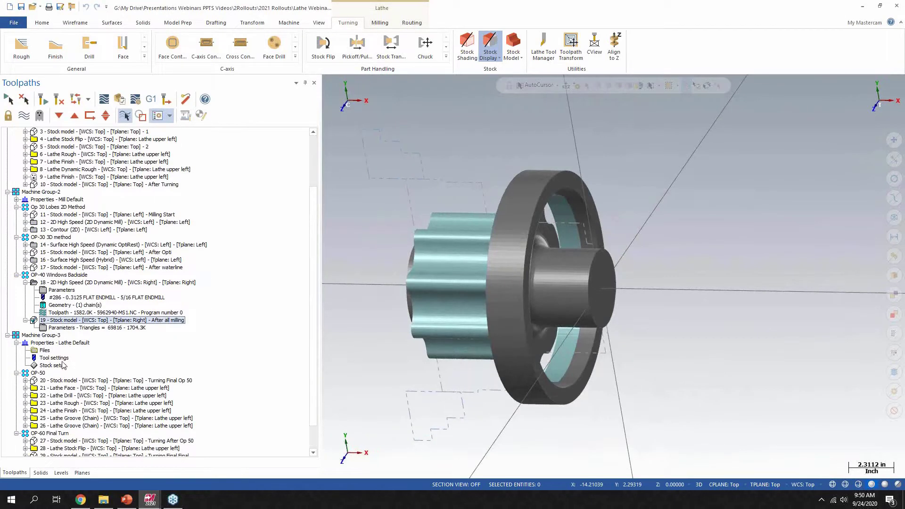
left_click(63, 381)
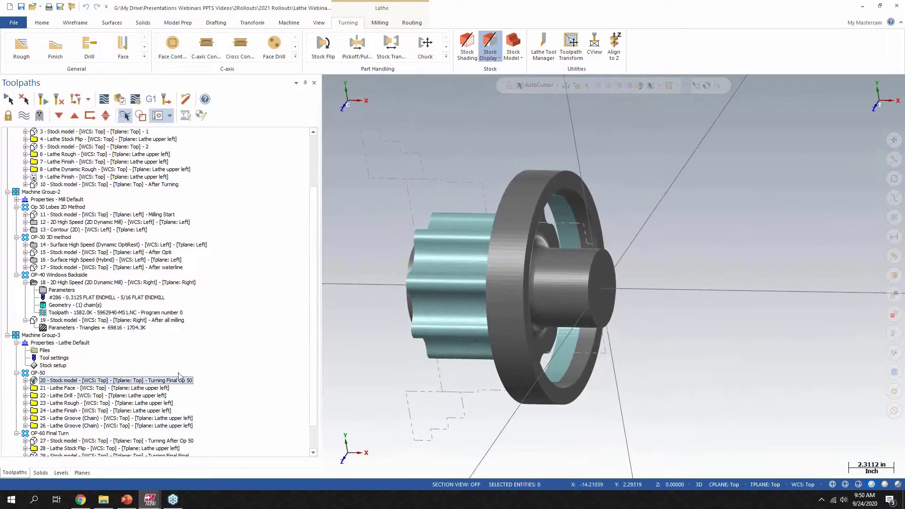
left_click(94, 391)
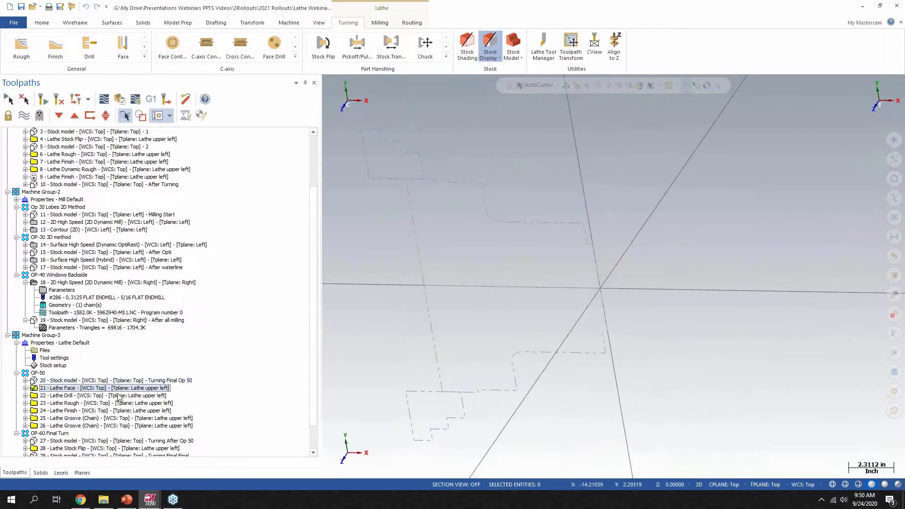
Show the Final Verify Solid level (14) and compare that solid with the Turning Final Final stock model (29)
left_click(61, 472)
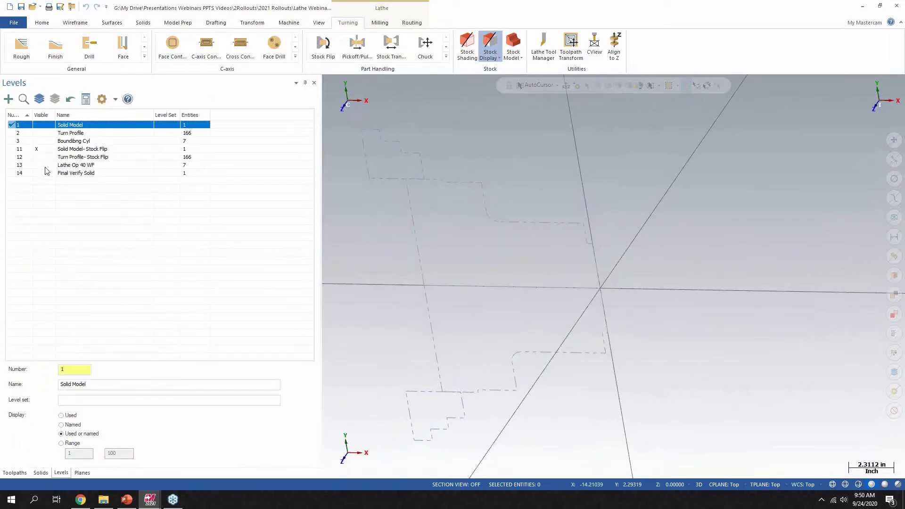
left_click(47, 173)
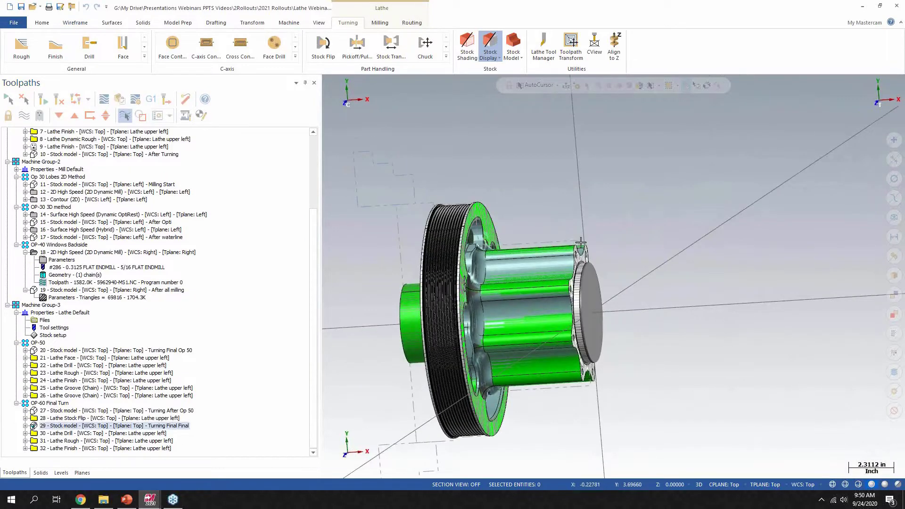
middle_click_drag(524, 272, 505, 278)
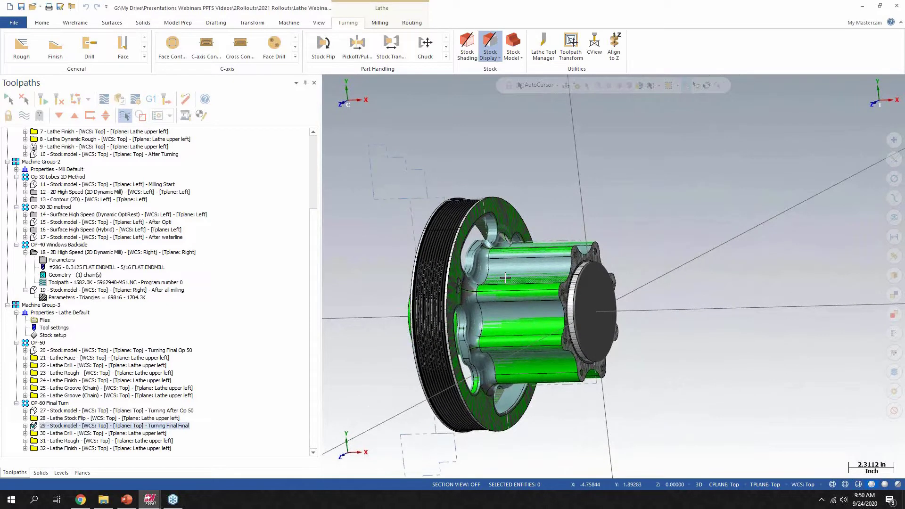
Select the Lathe Drill operation (30) in OP-60 and inspect the finished part's bore and window openings
left_click(112, 434)
mouse_move(614, 276)
middle_mouse_down()
mouse_move(626, 262)
mouse_move(590, 270)
mouse_move(619, 266)
middle_mouse_up()
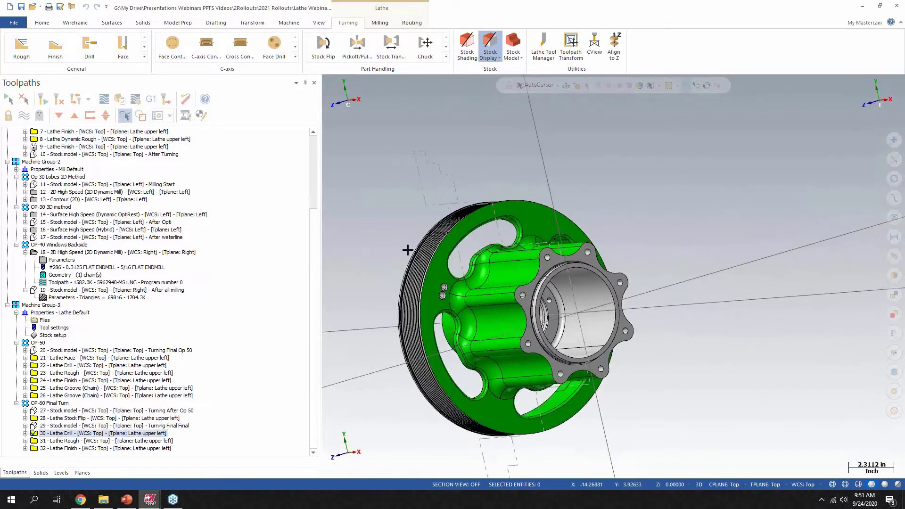
middle_click_drag(407, 250, 443, 250)
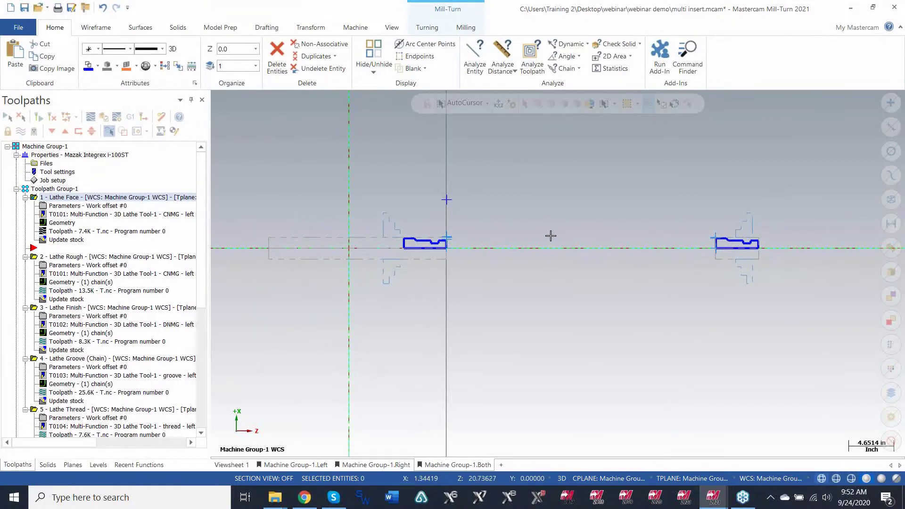
Start a backplot of the Lathe Face operation (1) in the multi insert file and inspect the multi-function tool at the stock face
scroll(540, 255, "up", 1)
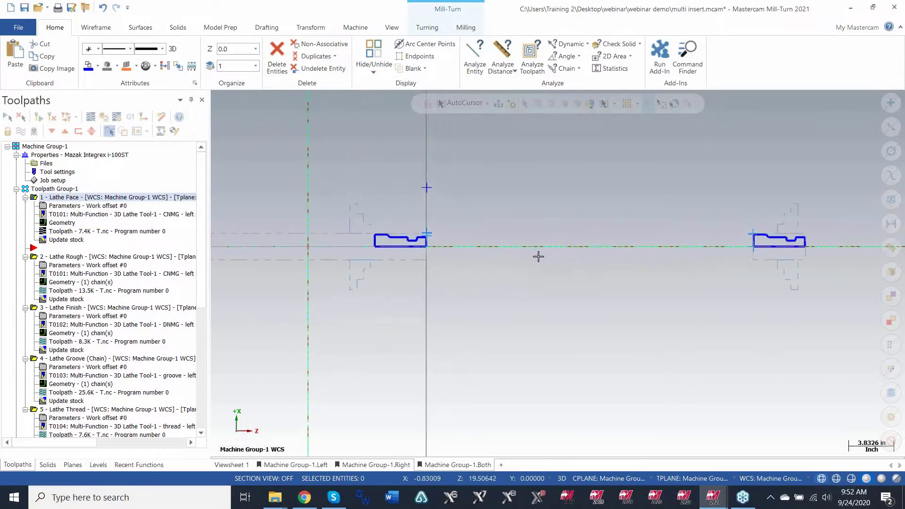
scroll(490, 264, "down", 1)
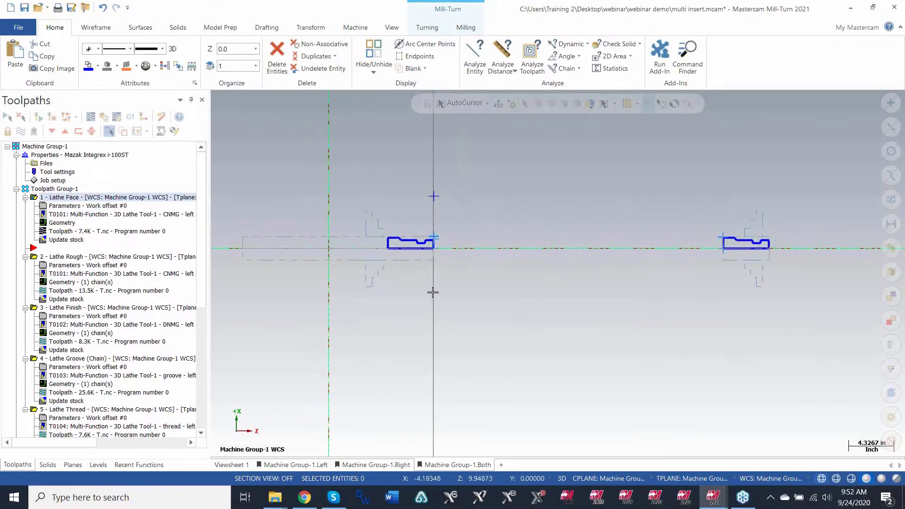
scroll(603, 212, "up", 1)
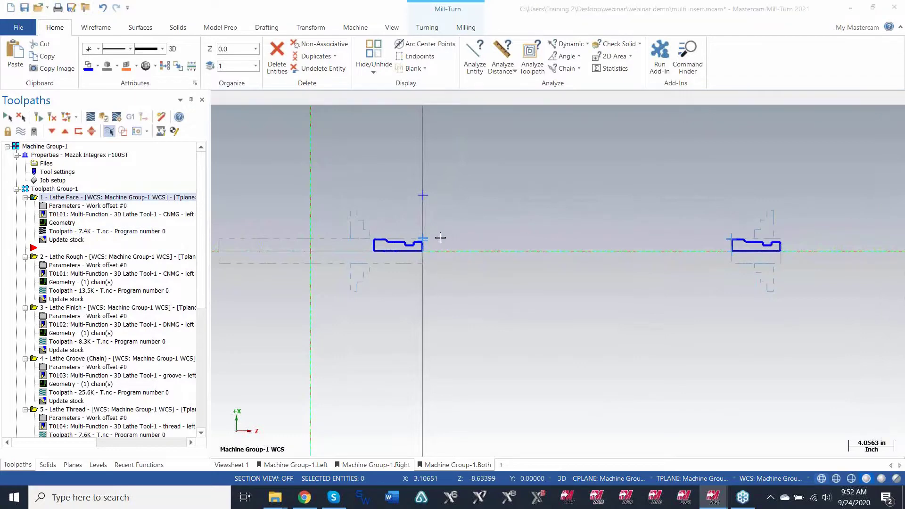
key("alt+t")
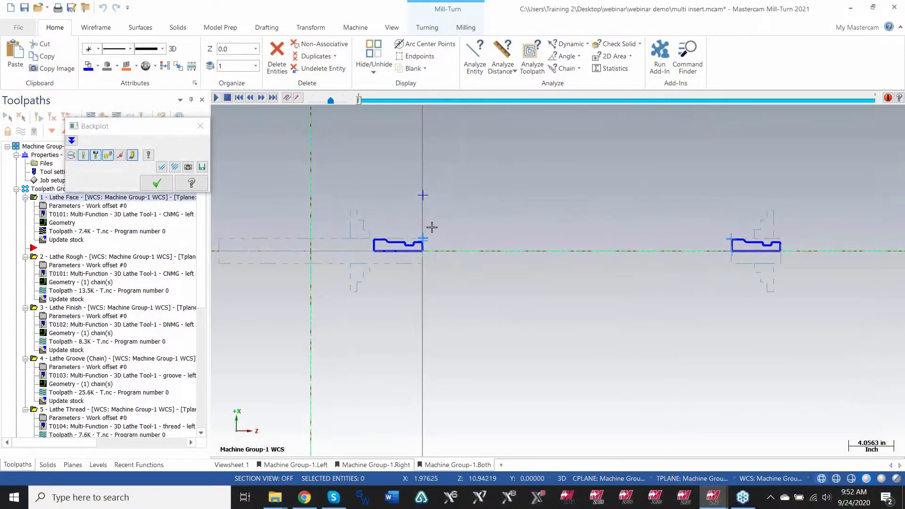
scroll(432, 227, "up", 8)
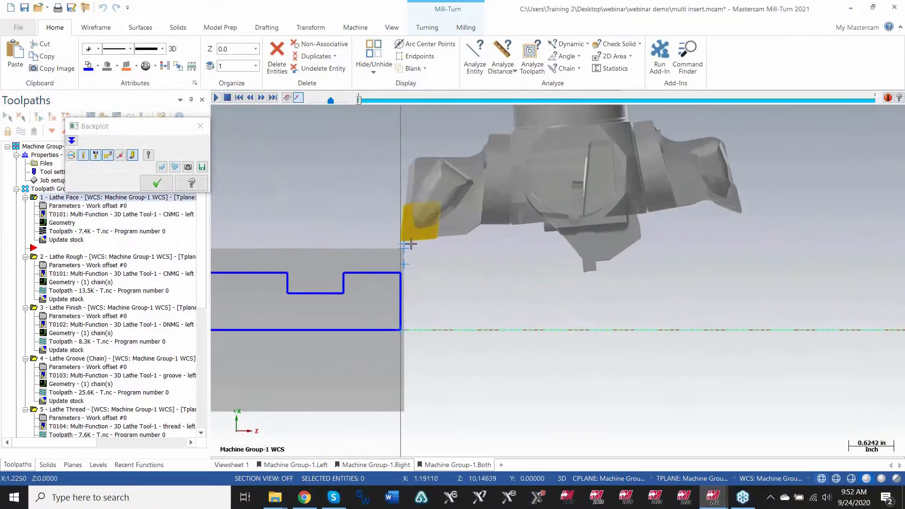
middle_click_drag(415, 243, 508, 240)
scroll(447, 235, "up", 1)
Step the Lathe Face backplot through its moves to the end of the facing cut and tool retract
key("s")
key("s")
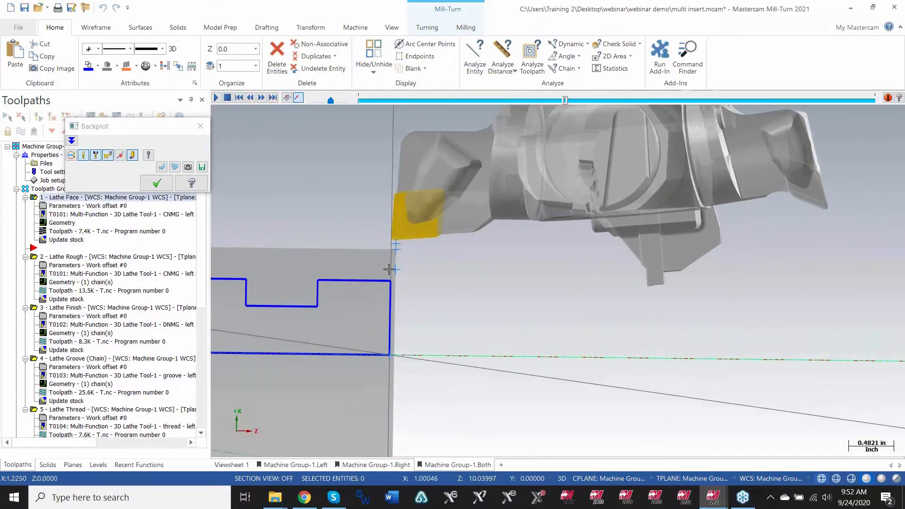
key("s")
key("s")
key("s")
scroll(425, 312, "down", 5)
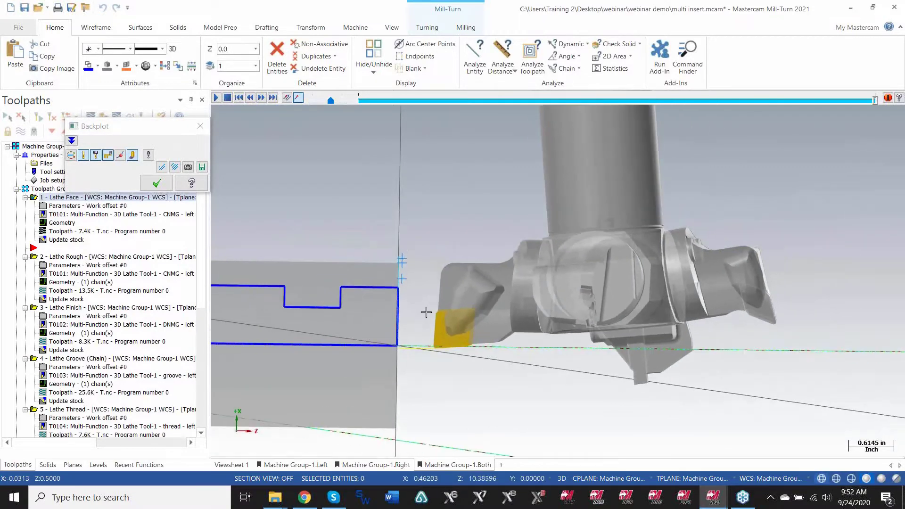
Close the backplot and start creating a new 3D tool from the Lathe Tool Manager
left_click(157, 184)
scroll(435, 220, "down", 2)
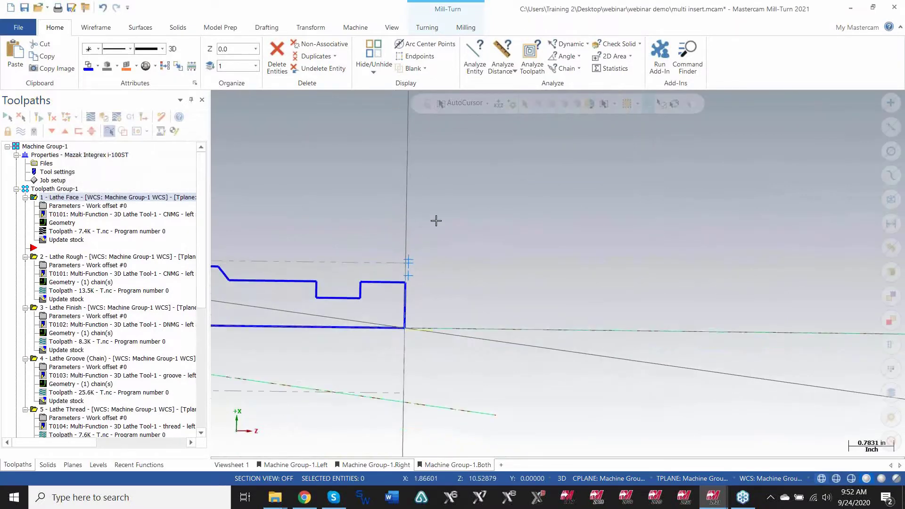
left_click(427, 27)
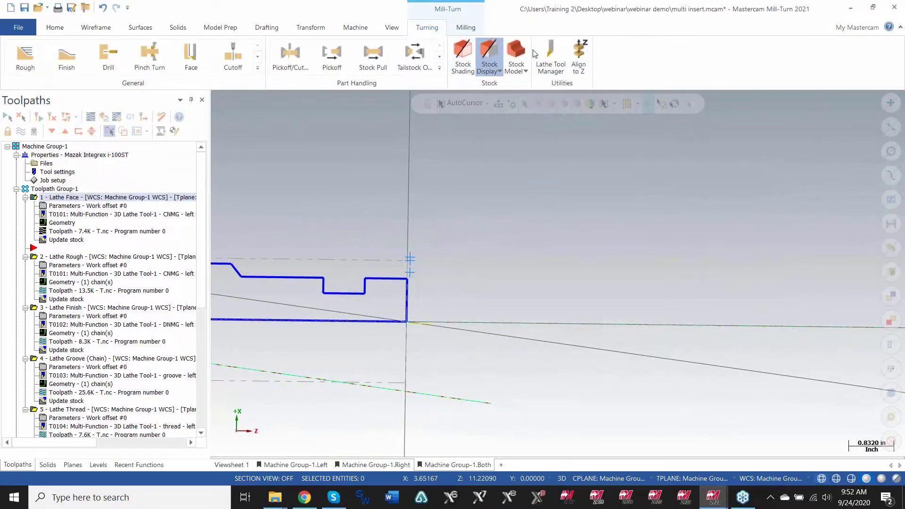
left_click(549, 52)
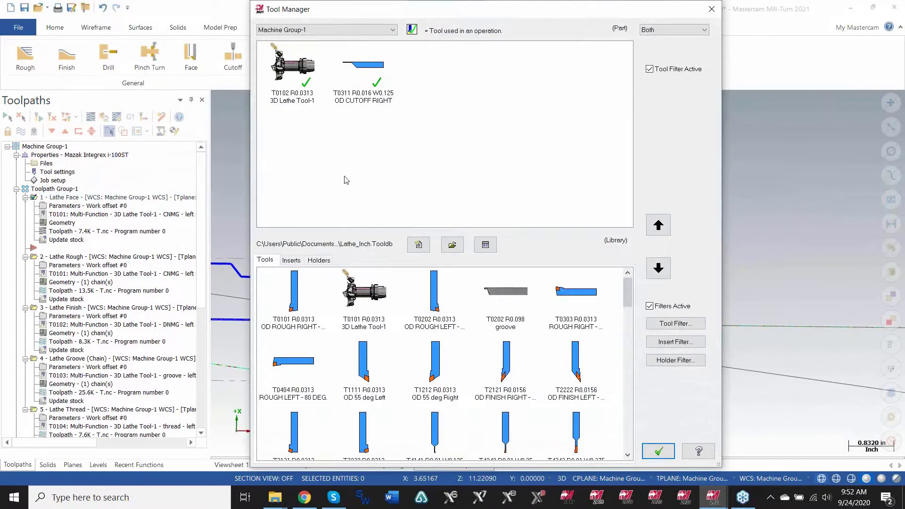
right_click(452, 151)
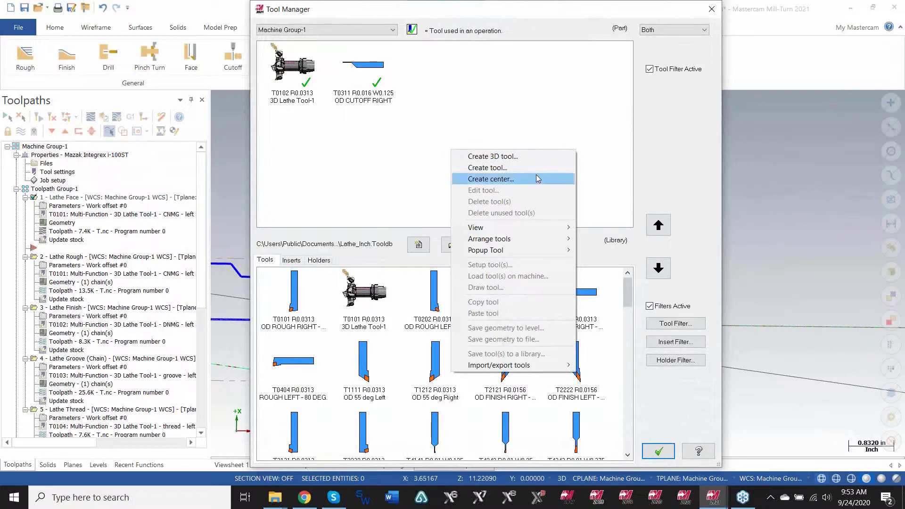
left_click(524, 156)
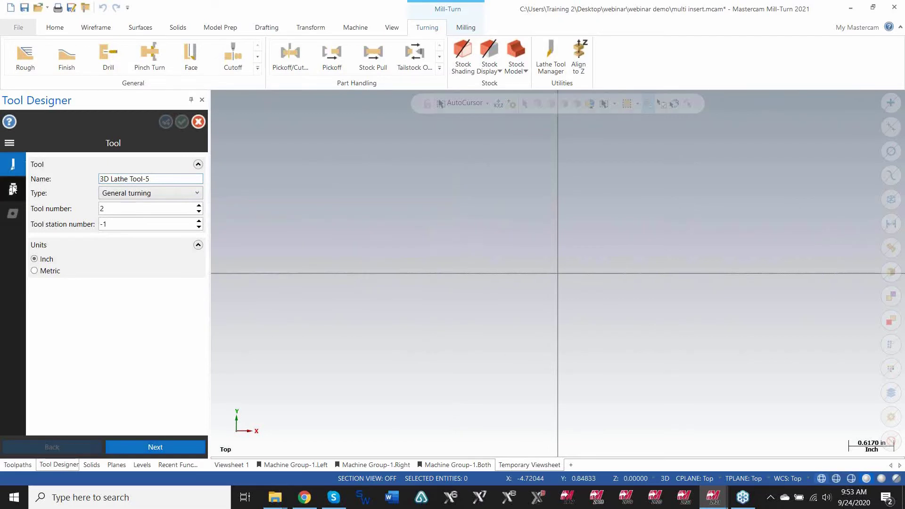
Import Mini Turret - separate entities.stp as the source file for the new tool's holder model
left_click(12, 189)
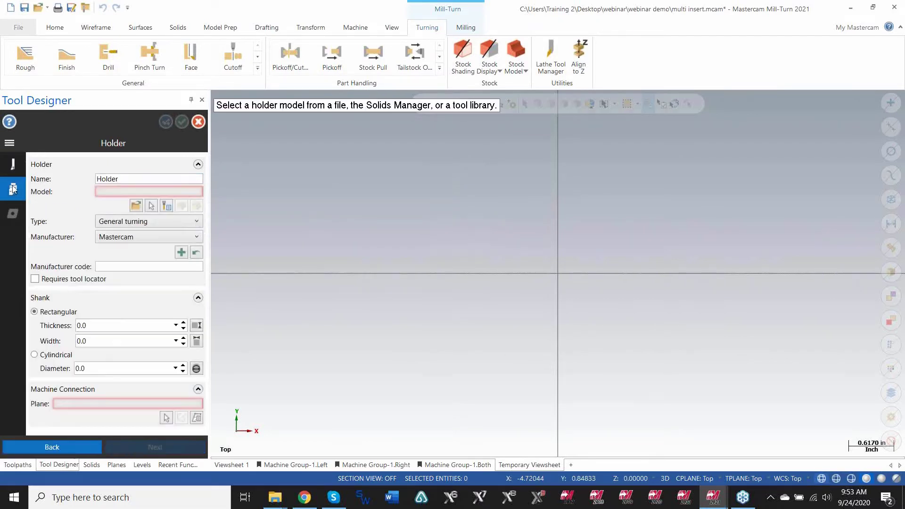
left_click(136, 206)
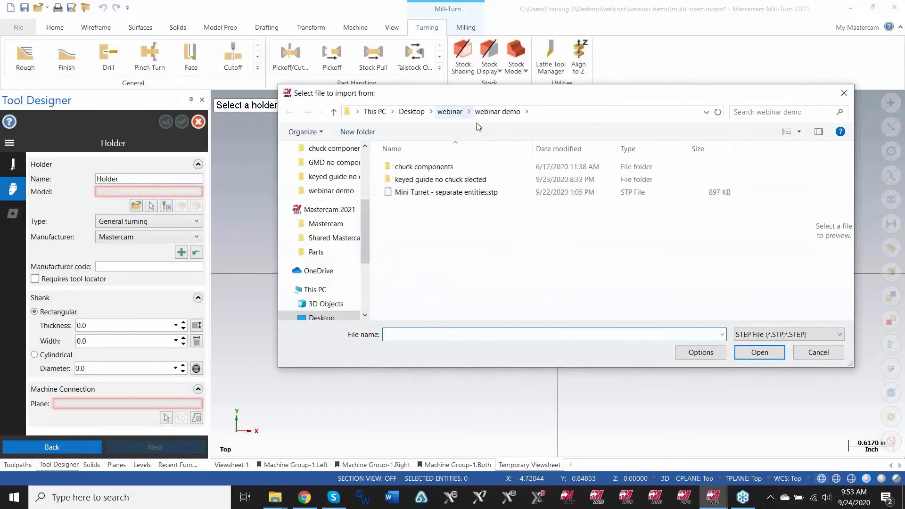
left_click_drag(462, 94, 431, 80)
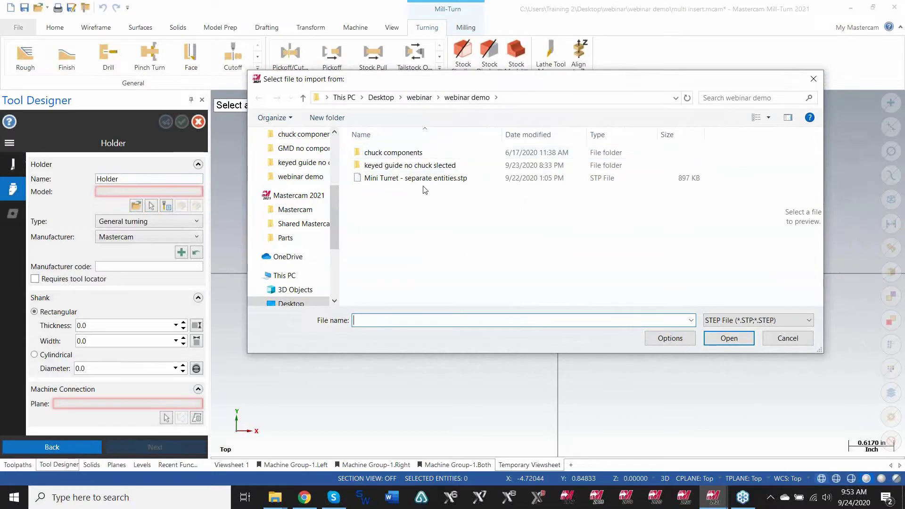
double_click(390, 184)
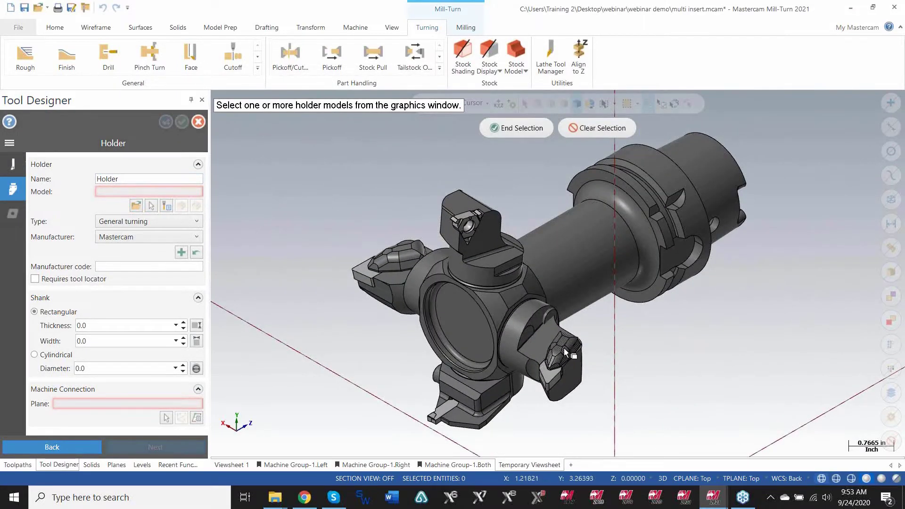
Define the holder model from the four tool arms, the turret head and the shank, leaving the inserts out
left_click(534, 341)
left_click(494, 253)
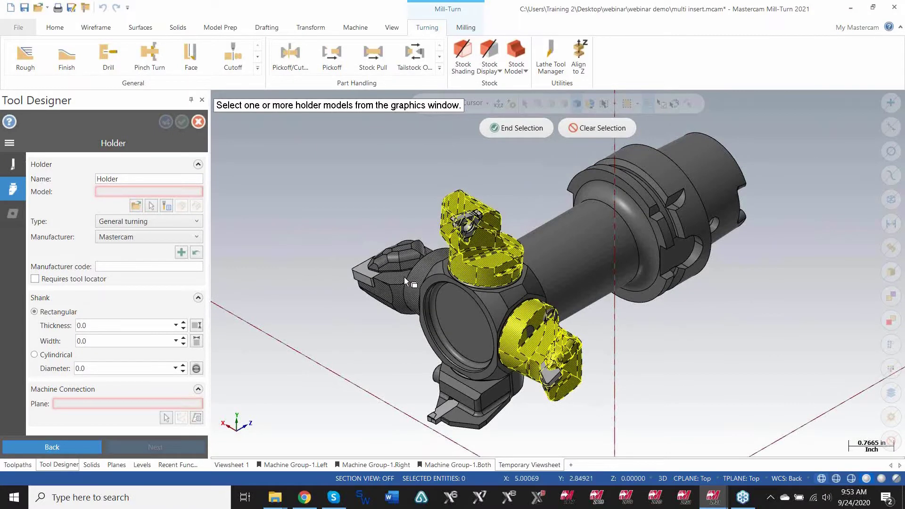
left_click(399, 281)
left_click(464, 367)
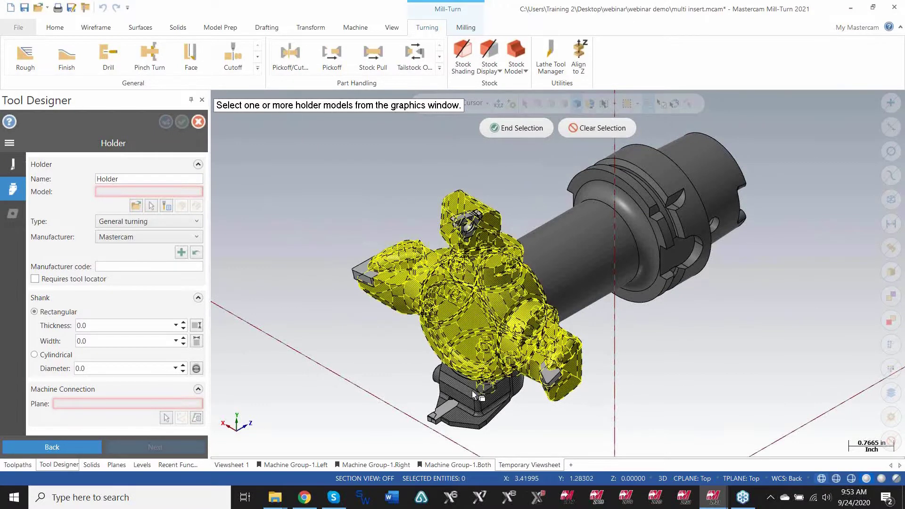
left_click(552, 245)
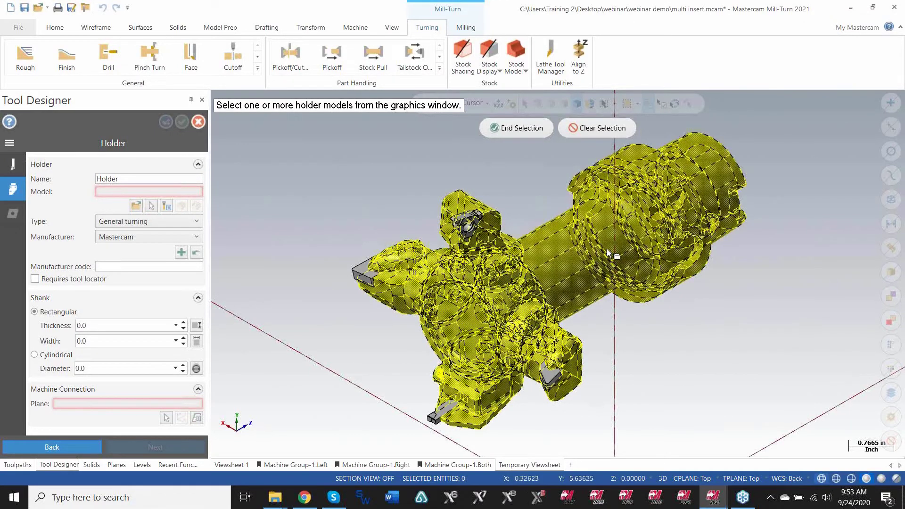
left_click(533, 133)
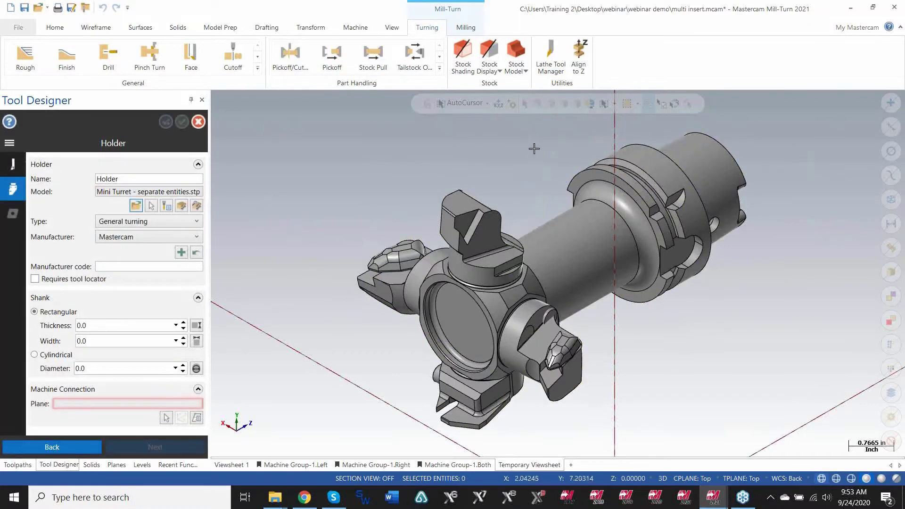
Set the holder type to Multi-function
mouse_move(561, 266)
middle_mouse_down()
mouse_move(513, 307)
mouse_move(485, 374)
mouse_move(514, 267)
mouse_move(495, 264)
middle_mouse_up()
scroll(514, 267, "up", 2)
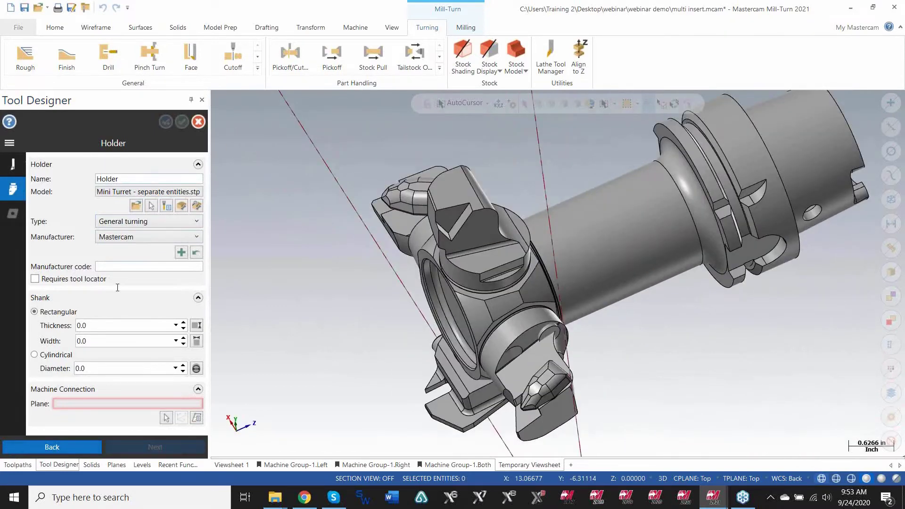
left_click(127, 221)
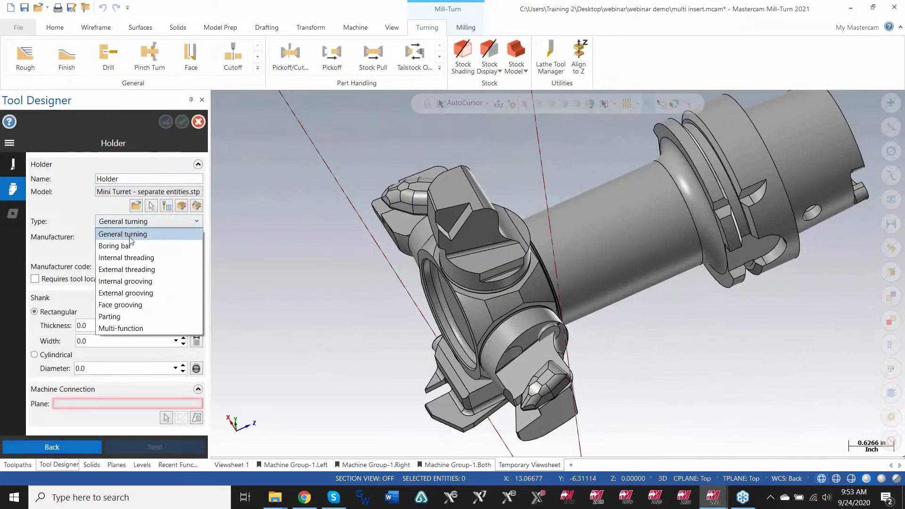
left_click(117, 329)
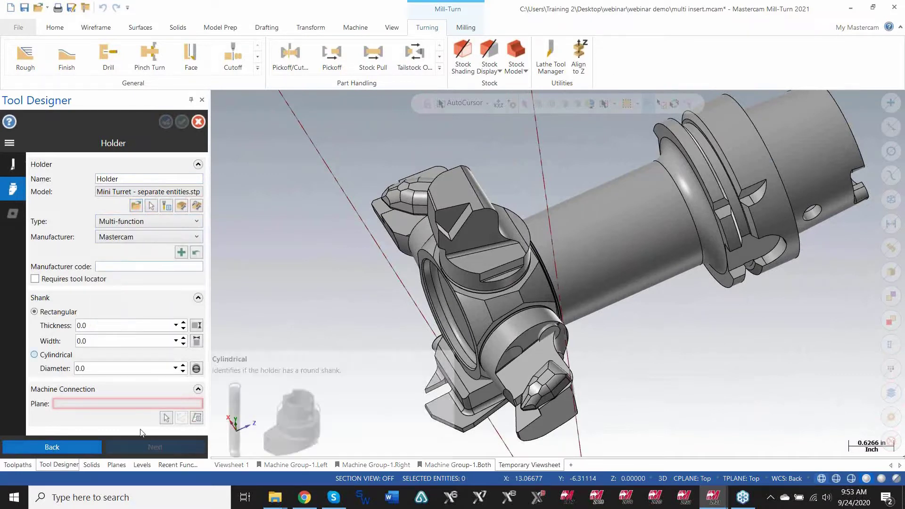
Define the machine connection plane on the holder's flange face around the shank end and check the resulting orientation
left_click(166, 418)
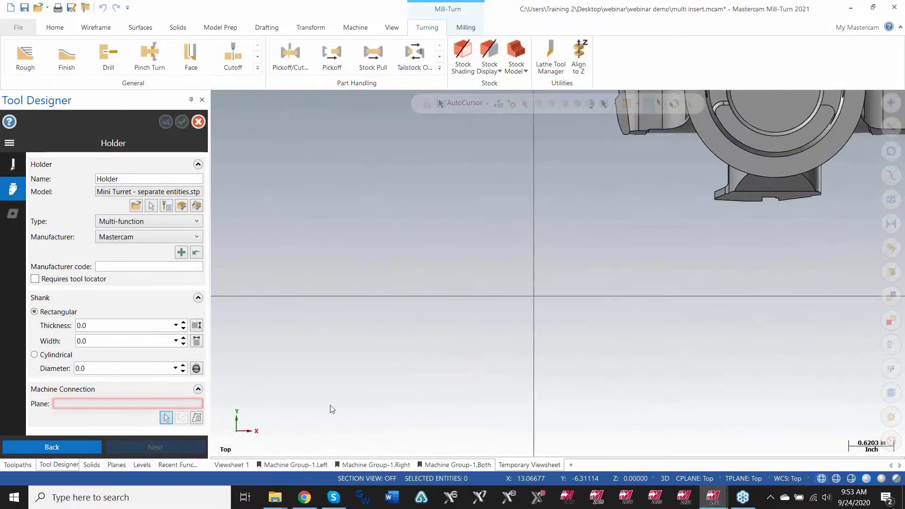
middle_click_drag(510, 335, 390, 349)
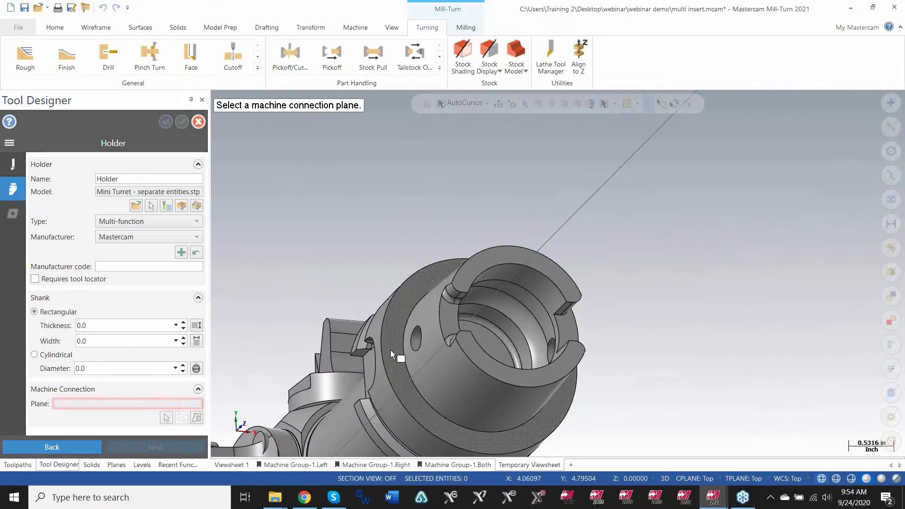
left_click(395, 327)
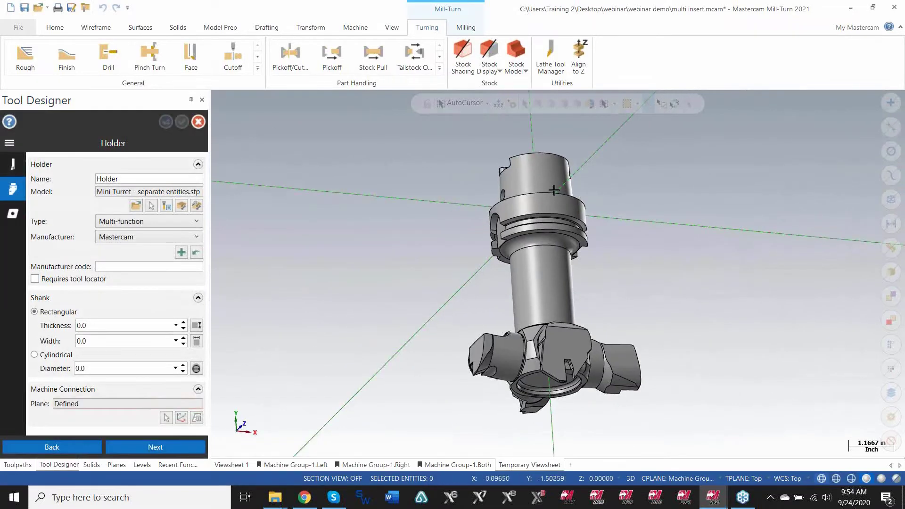
scroll(488, 218, "up", 3)
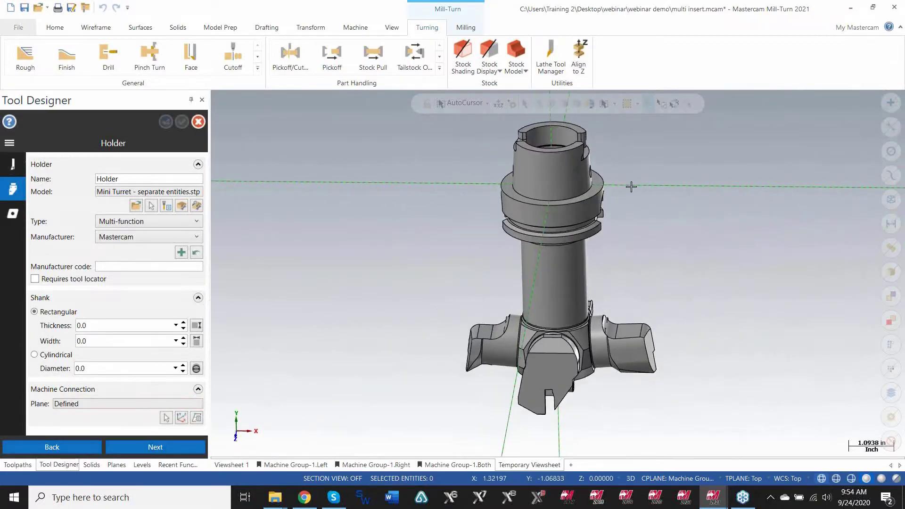
scroll(376, 215, "down", 1)
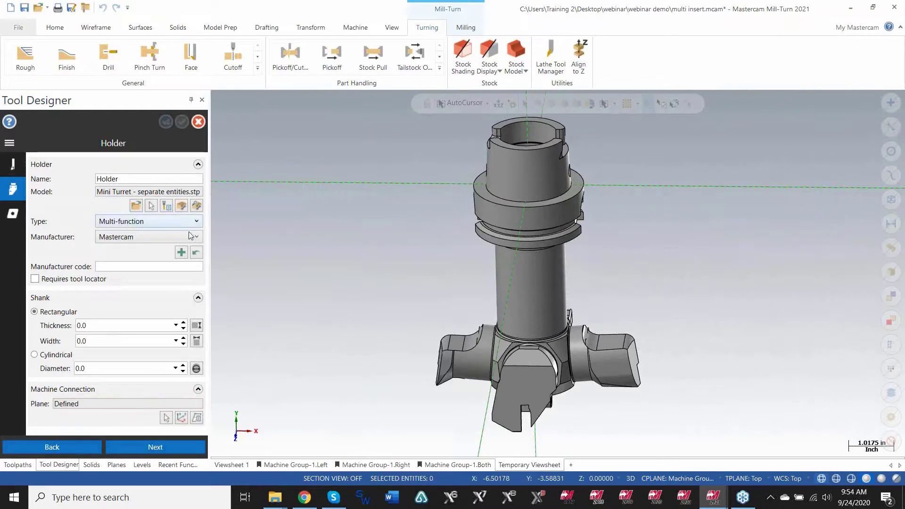
mouse_move(456, 188)
middle_mouse_down()
mouse_move(490, 198)
mouse_move(462, 203)
middle_mouse_up()
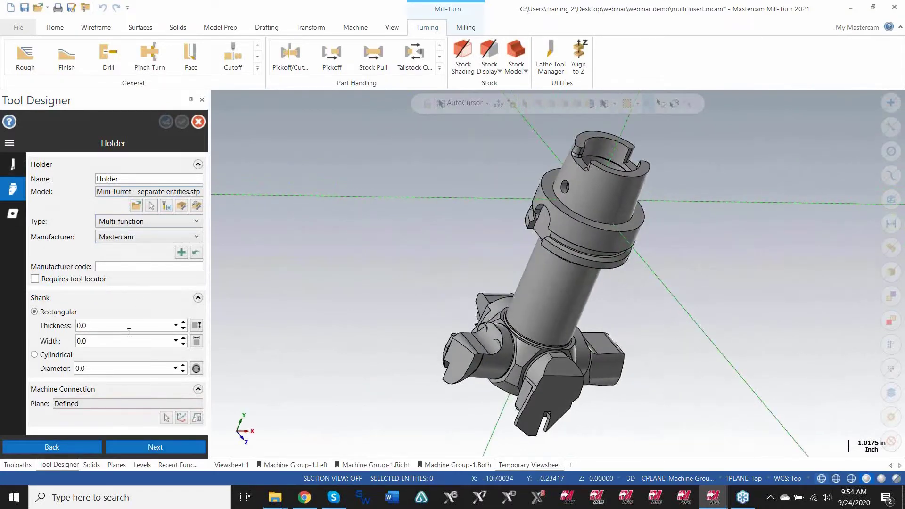
Import Mini Turret - separate entities.stp for the insert and choose the diamond-shaped turning insert as its model
left_click(13, 214)
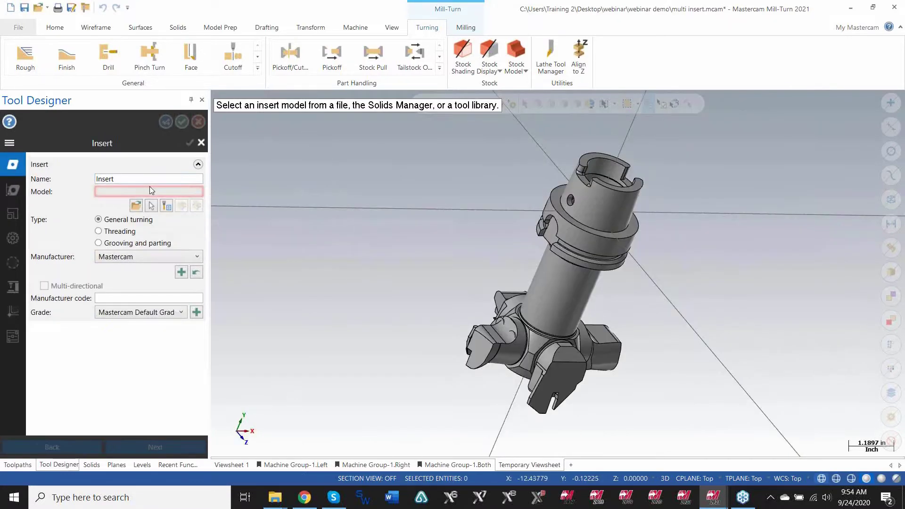
left_click(136, 206)
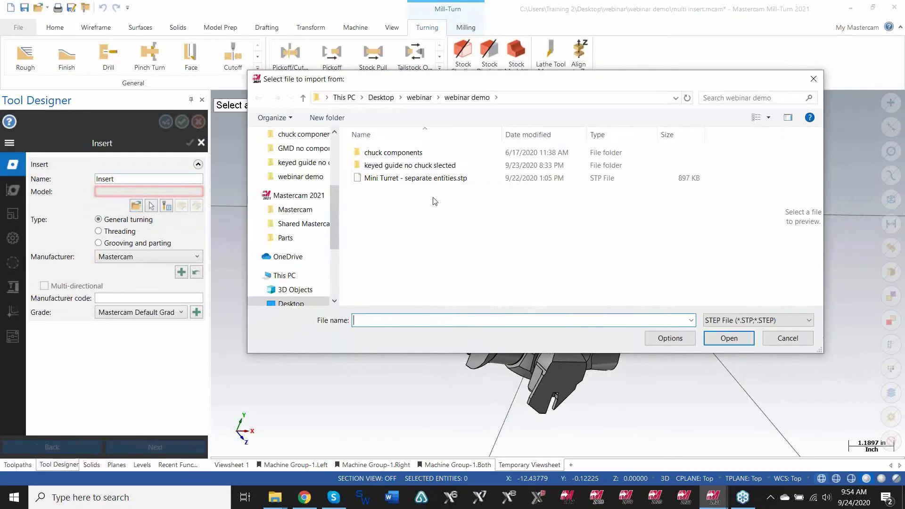
double_click(412, 179)
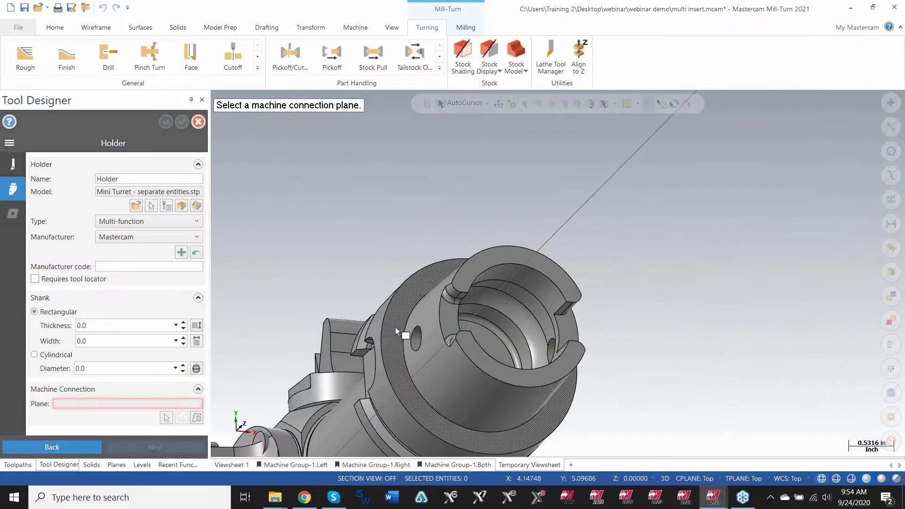
left_click(396, 327)
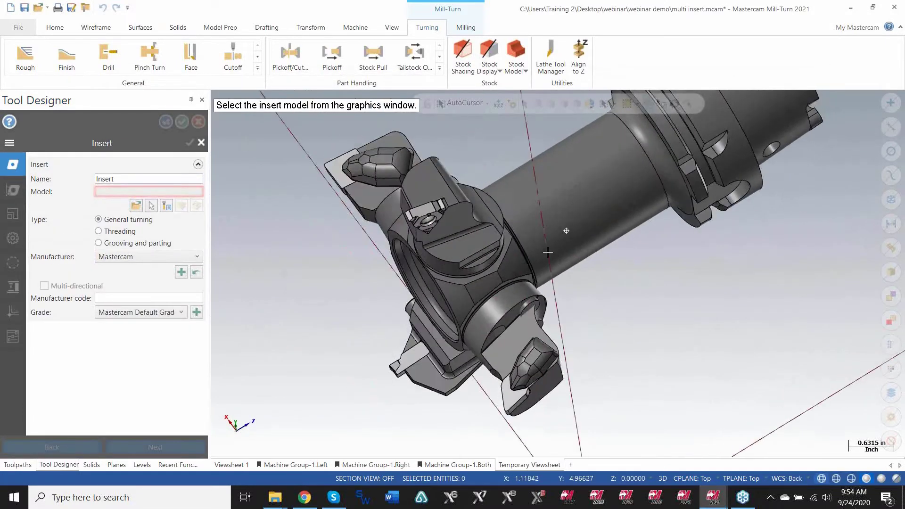
scroll(525, 389, "up", 2)
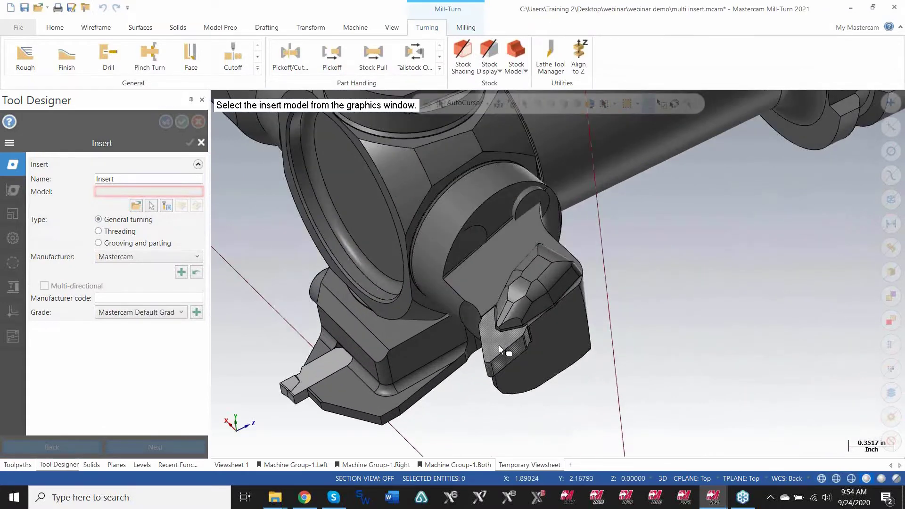
left_click(499, 347)
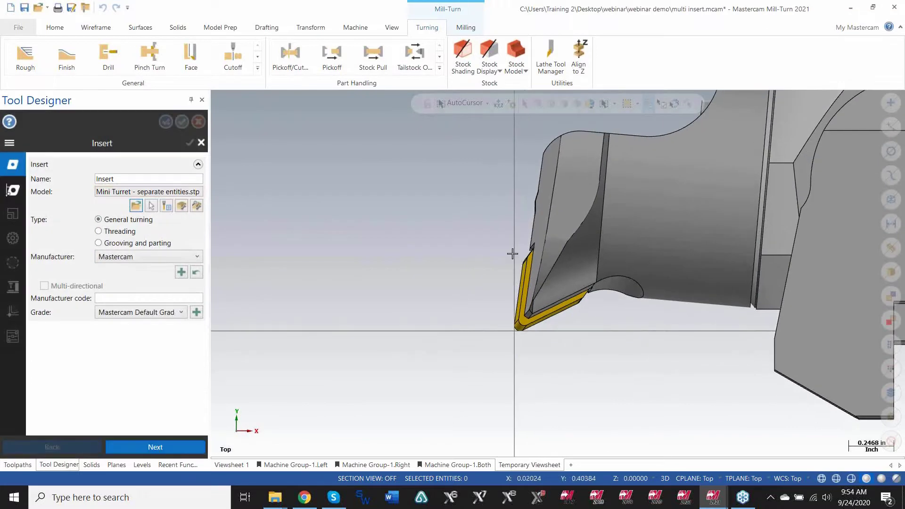
Name the insert DNMG
left_click(145, 178)
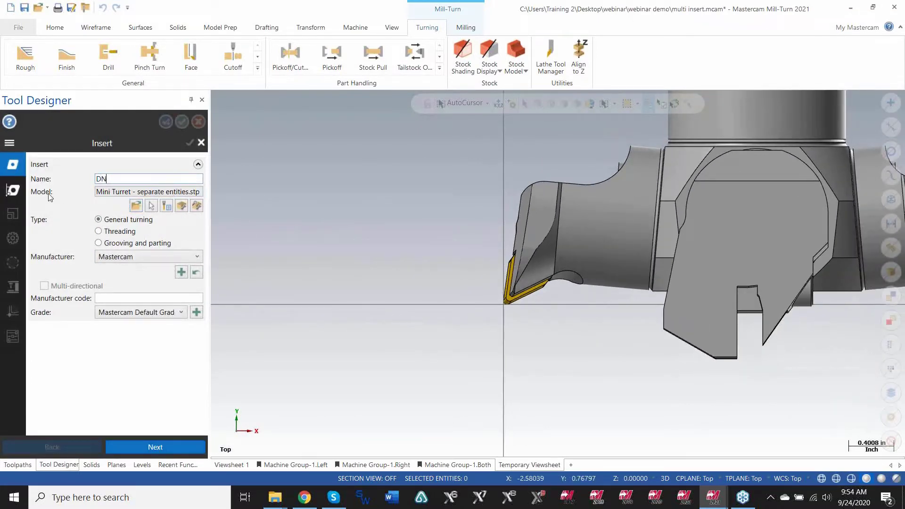
type("DNMG")
scroll(457, 307, "up", 3)
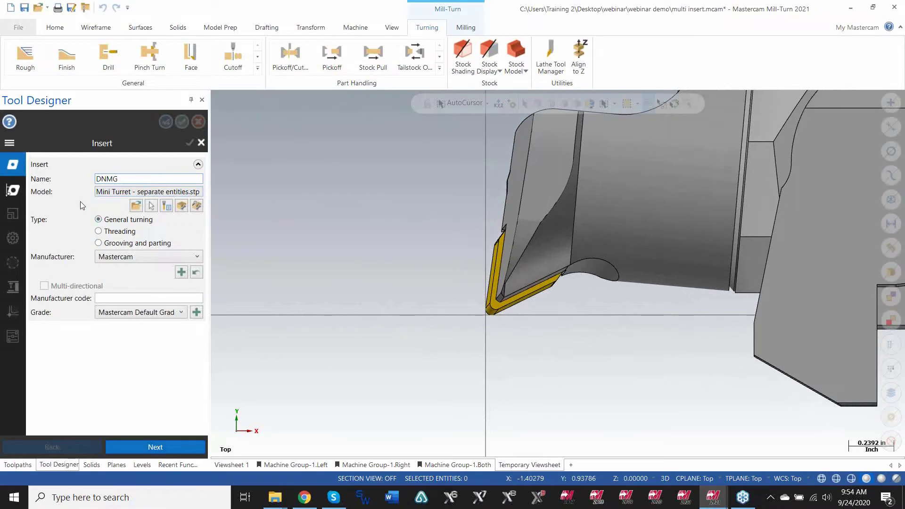
Name the insert's cutting definition "left spindle finish"
left_click(14, 190)
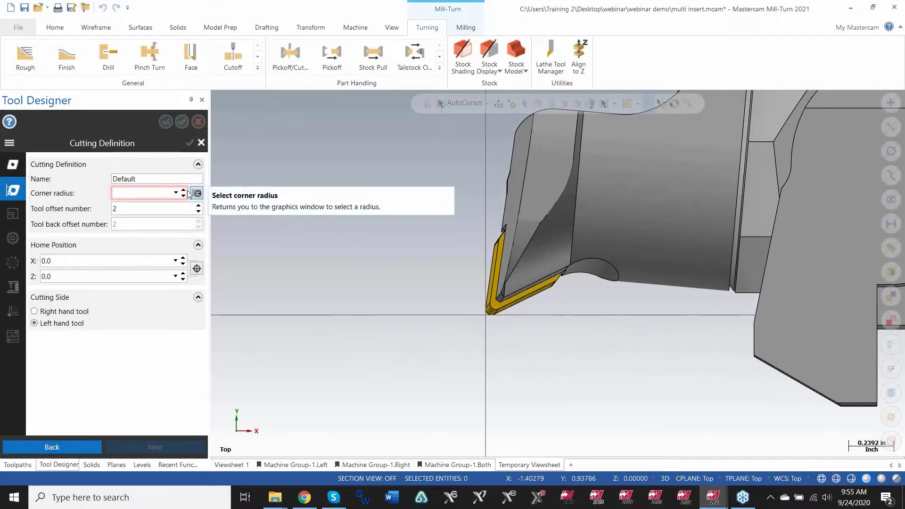
left_click_drag(168, 179, 78, 176)
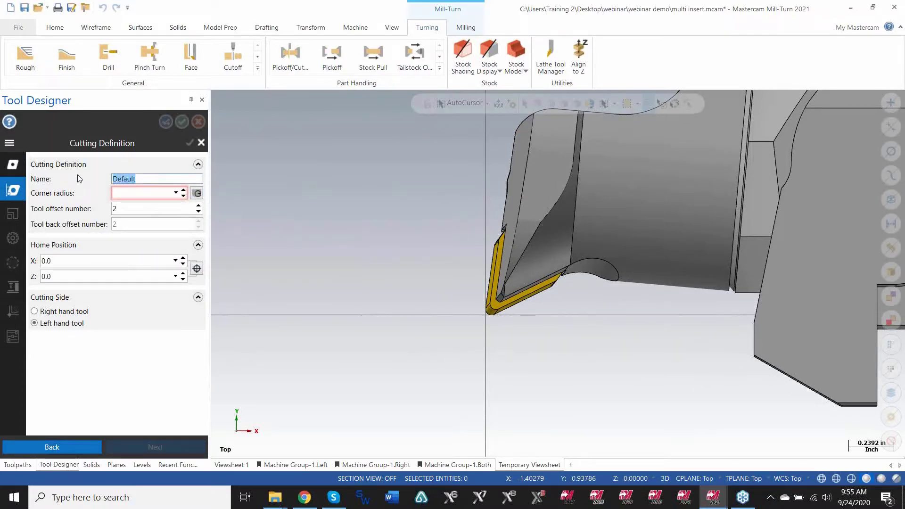
type("left spindle finish")
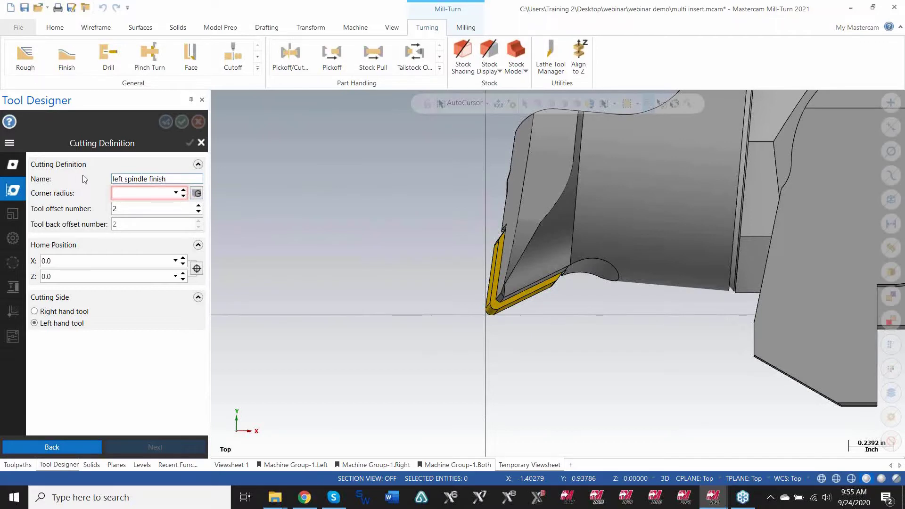
Take the cutting definition's corner radius from the rounded nose face at the tip of the diamond-shaped insert
left_click(198, 194)
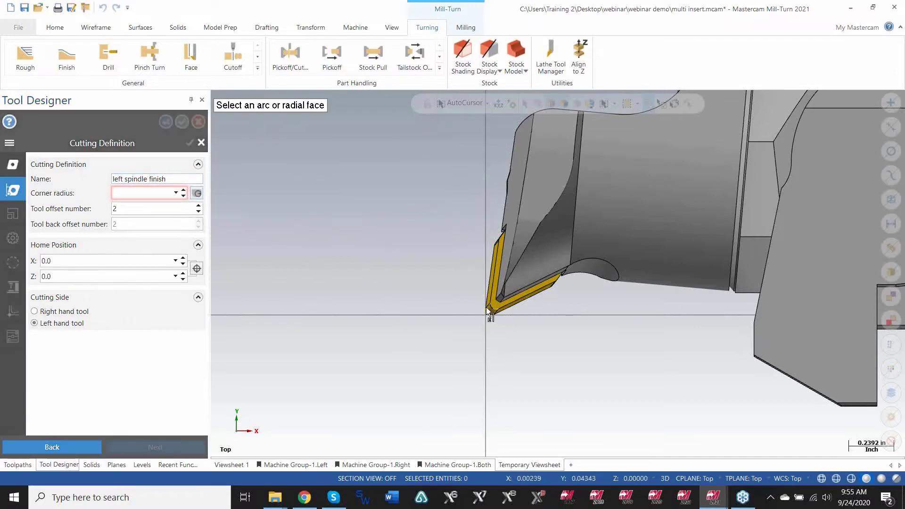
mouse_move(489, 312)
middle_mouse_down()
mouse_move(553, 313)
mouse_move(561, 330)
mouse_move(545, 336)
mouse_move(485, 312)
middle_mouse_up()
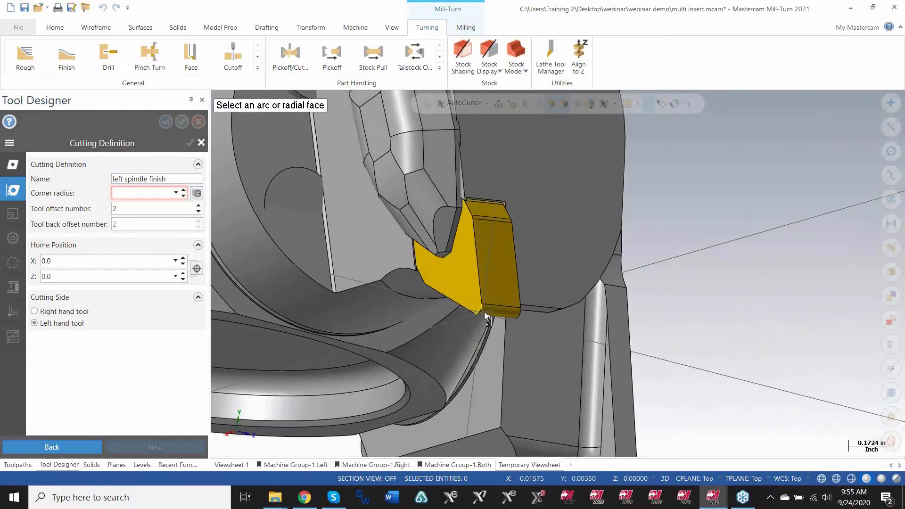
scroll(477, 308, "up", 3)
left_click(479, 307)
scroll(490, 313, "down", 2)
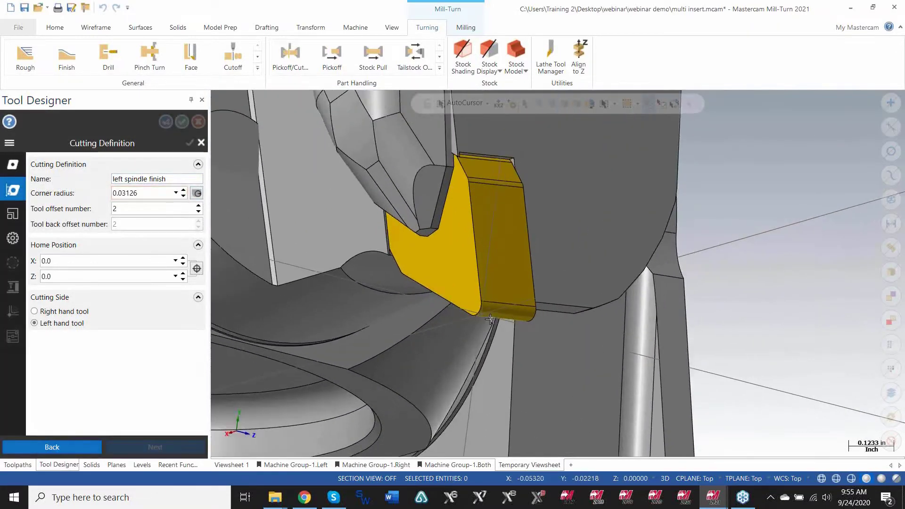
scroll(491, 313, "down", 1)
Set the cutting side to right hand tool and compare the insert's side against the rest of the holder
scroll(467, 255, "down", 3)
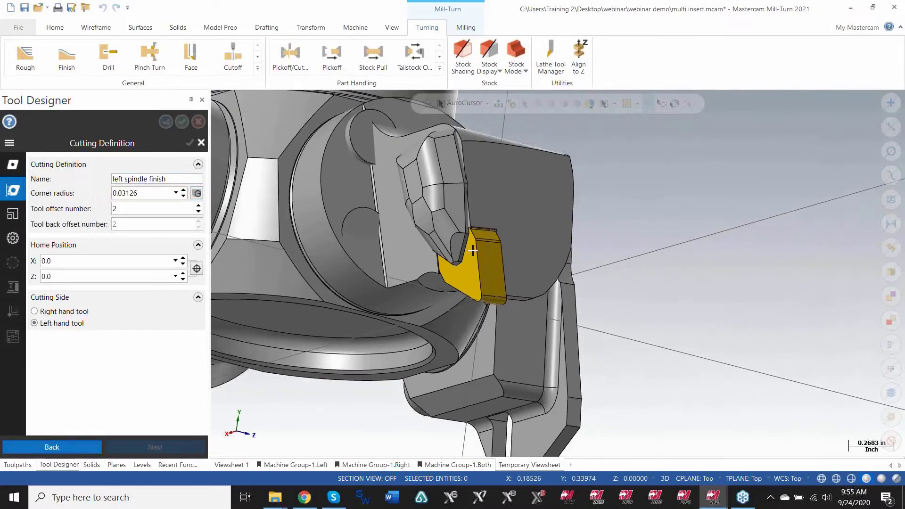
middle_click_drag(434, 232, 569, 265)
scroll(570, 264, "down", 2)
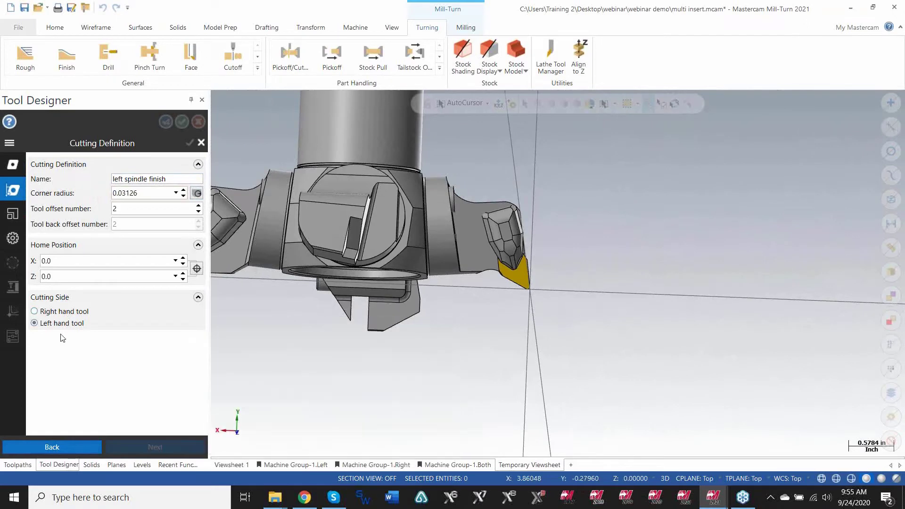
left_click(63, 312)
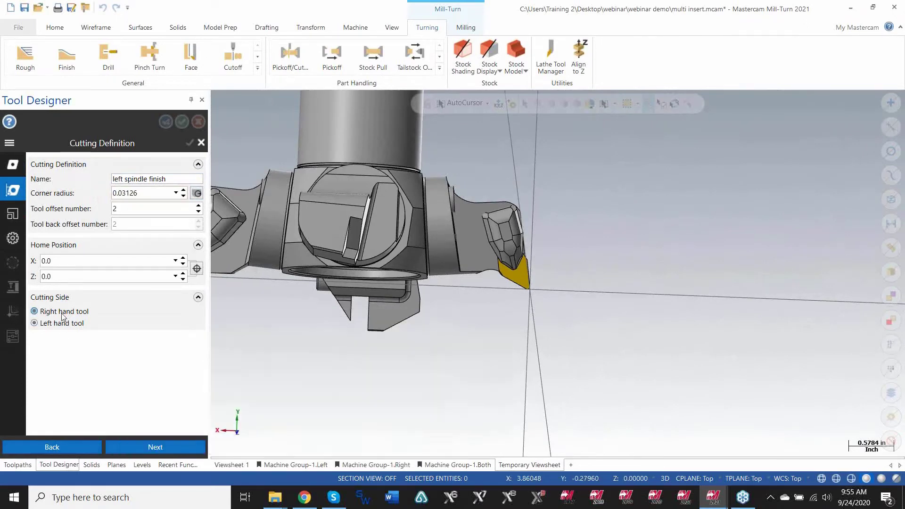
scroll(366, 275, "up", 3)
scroll(523, 273, "down", 4)
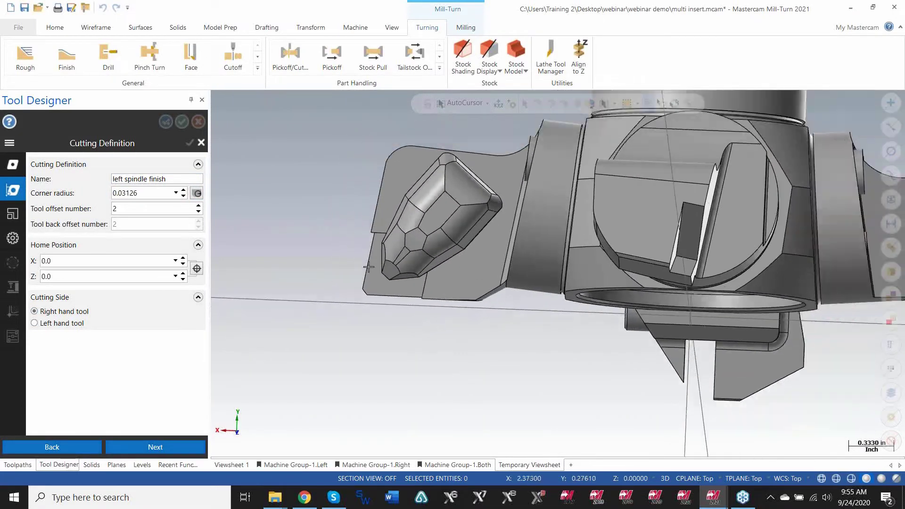
mouse_move(689, 259)
middle_mouse_down()
mouse_move(669, 289)
mouse_move(668, 273)
middle_mouse_up()
scroll(668, 273, "up", 2)
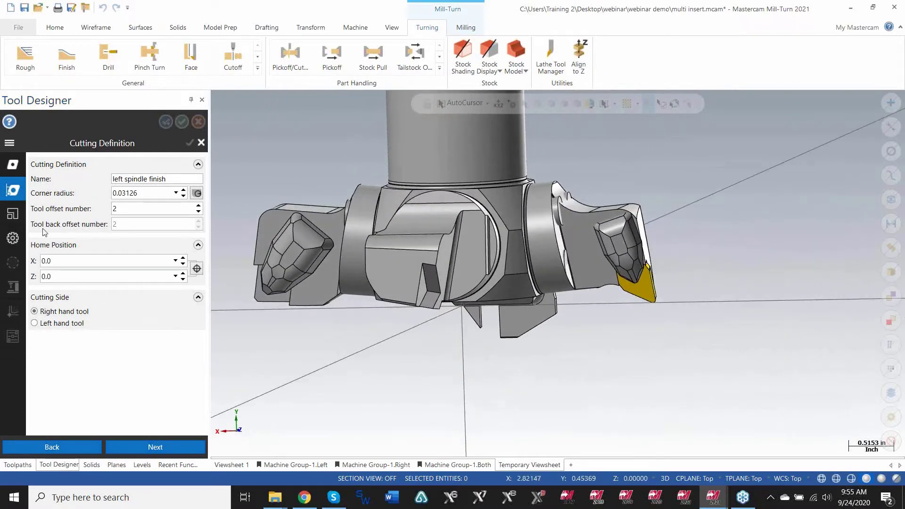
Review the mating between the diamond-shaped insert and its holder
left_click(12, 214)
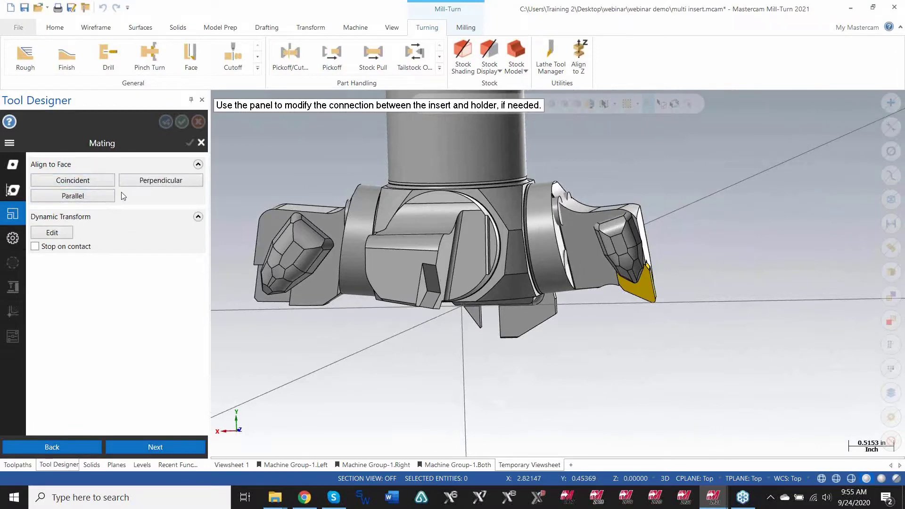
middle_click_drag(693, 276, 629, 281)
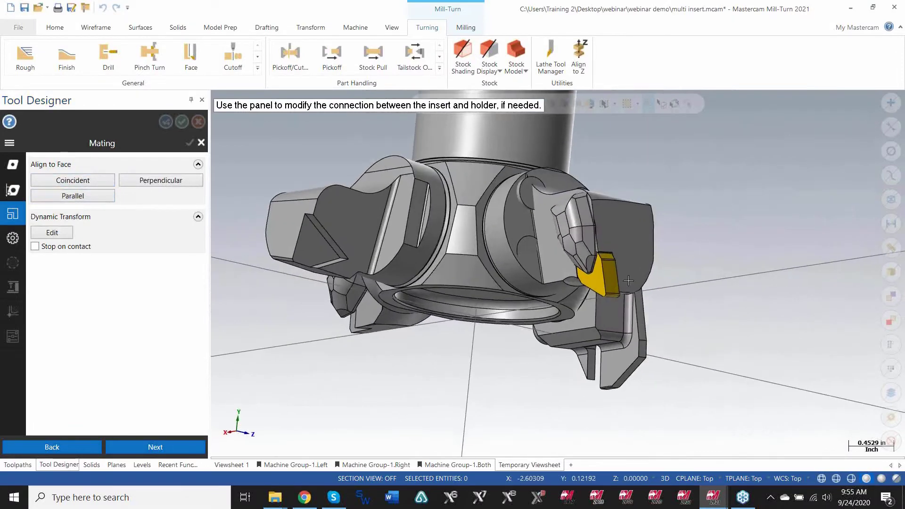
scroll(628, 281, "down", 2)
scroll(629, 281, "up", 1)
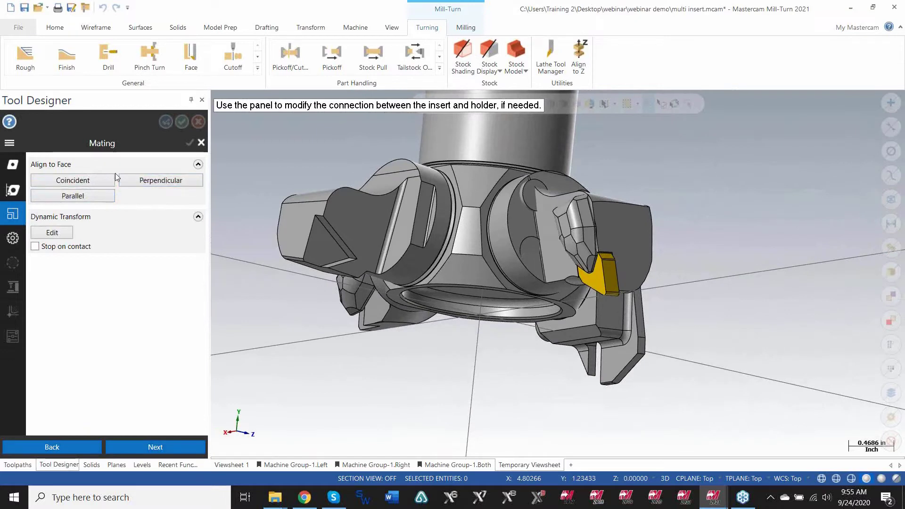
Set the cutting plane to the named plane Bottom and check the insert's up direction
left_click(16, 246)
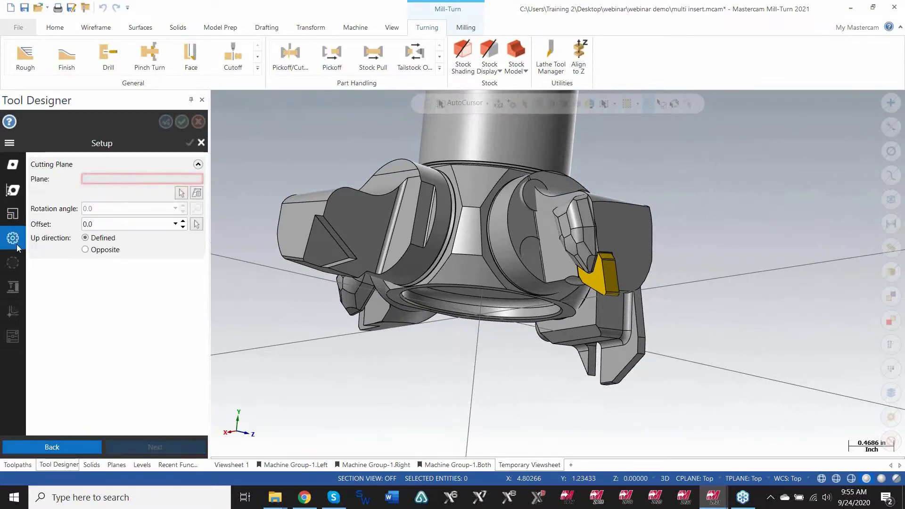
left_click(199, 195)
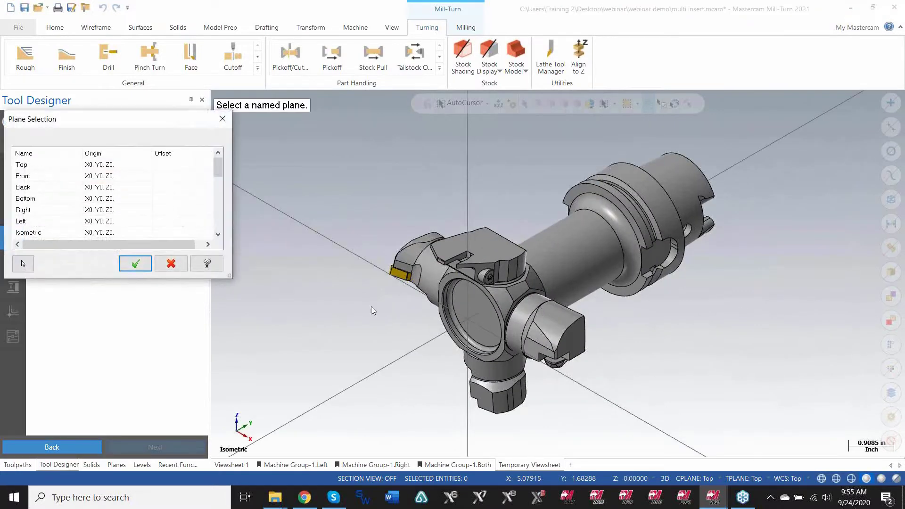
left_click(47, 199)
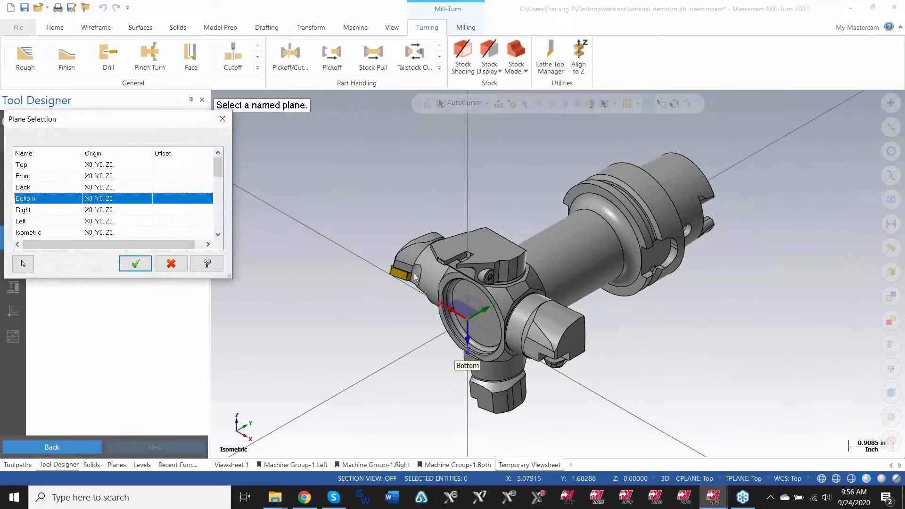
left_click(135, 263)
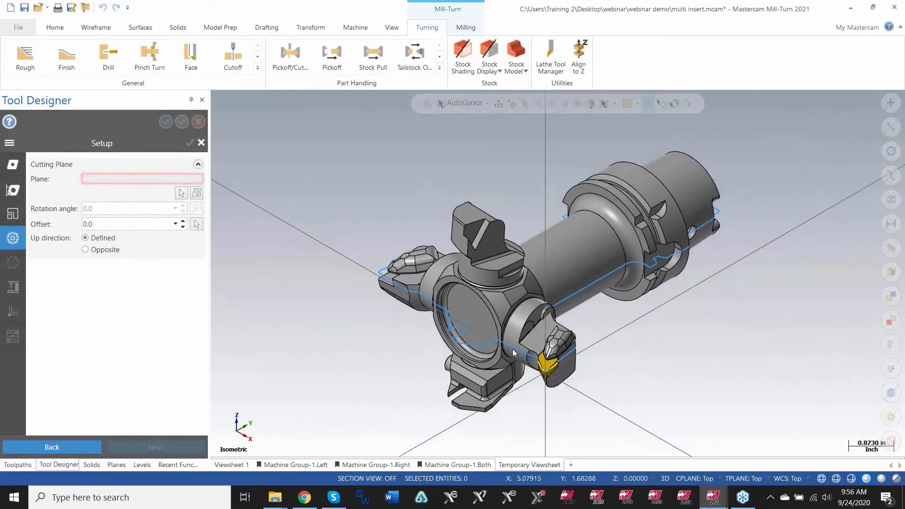
scroll(538, 368, "up", 3)
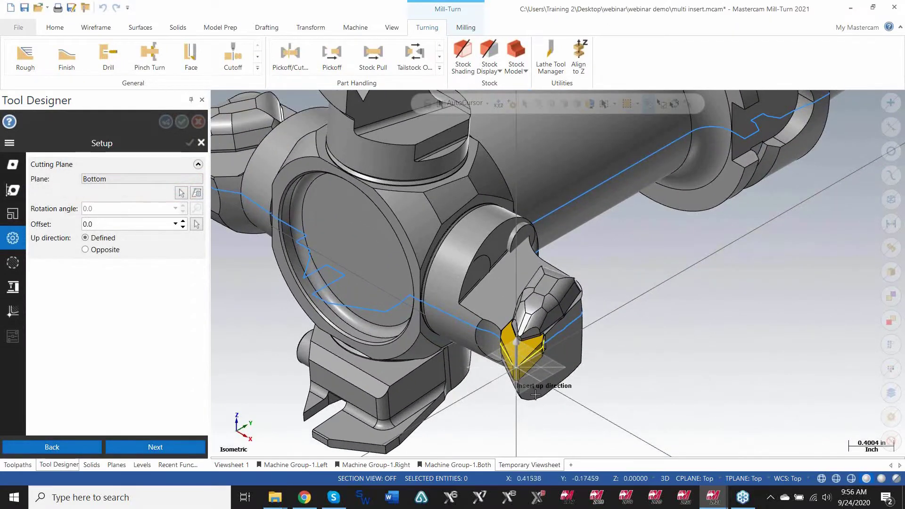
mouse_move(535, 354)
middle_mouse_down()
mouse_move(568, 373)
mouse_move(560, 378)
mouse_move(526, 340)
middle_mouse_up()
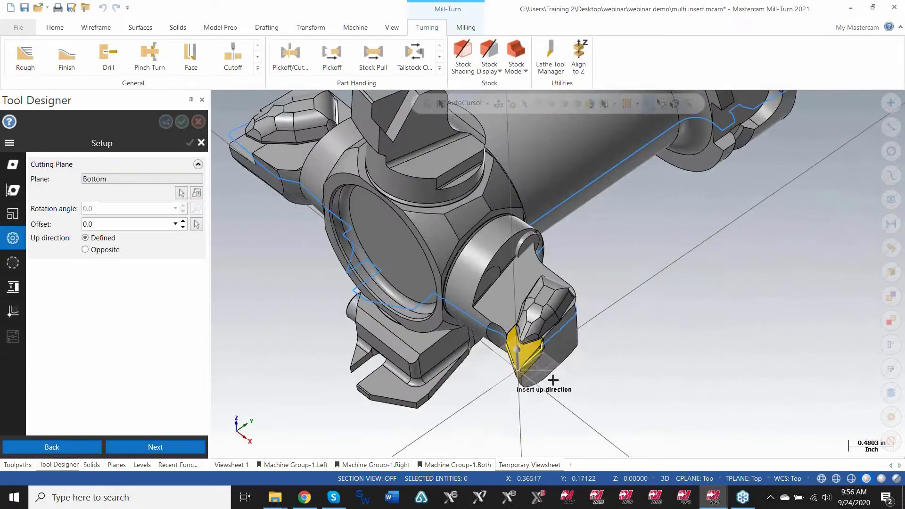
middle_click_drag(472, 325, 429, 290)
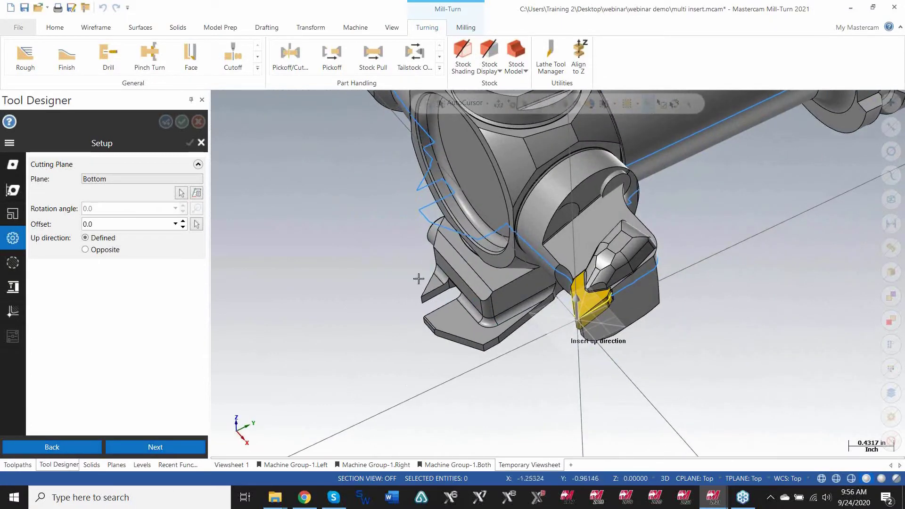
middle_click_drag(456, 317, 534, 309)
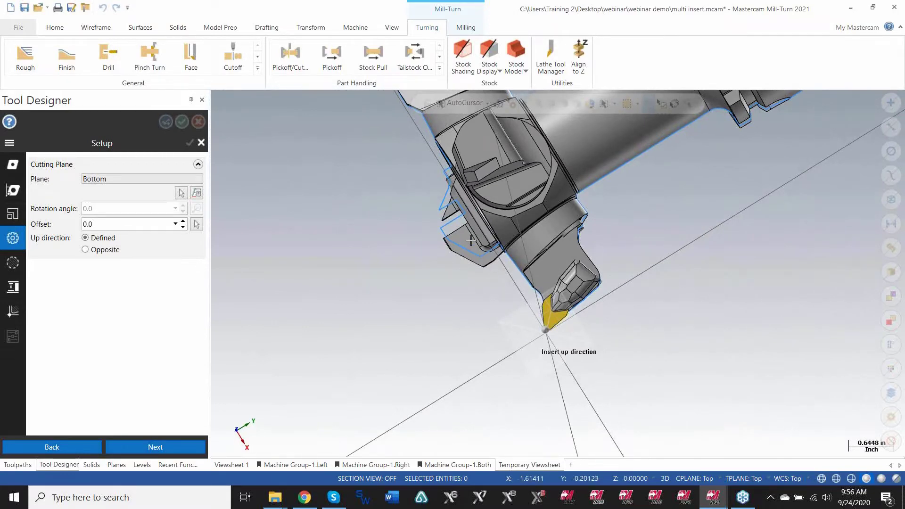
middle_click_drag(471, 236, 482, 195)
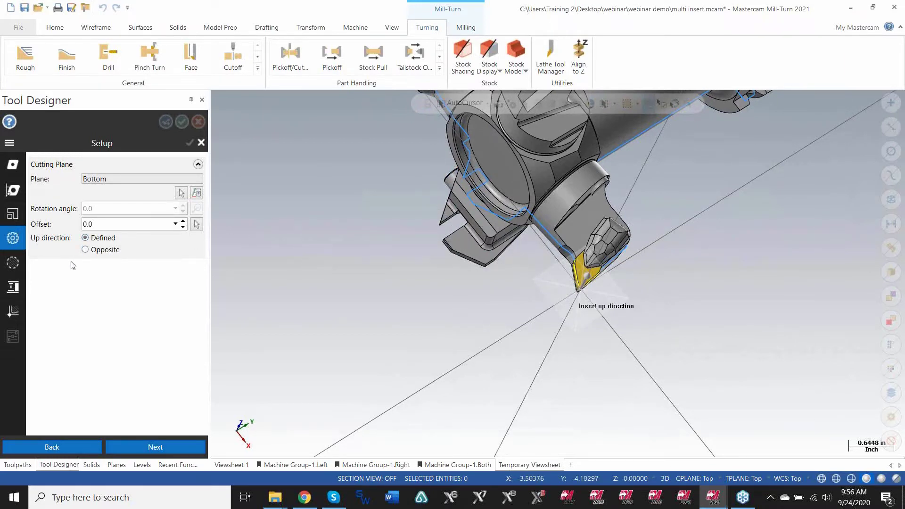
Start redefining the tool boundary and lower the upper depth plane to exclude the head of the upright tool arm
left_click(14, 264)
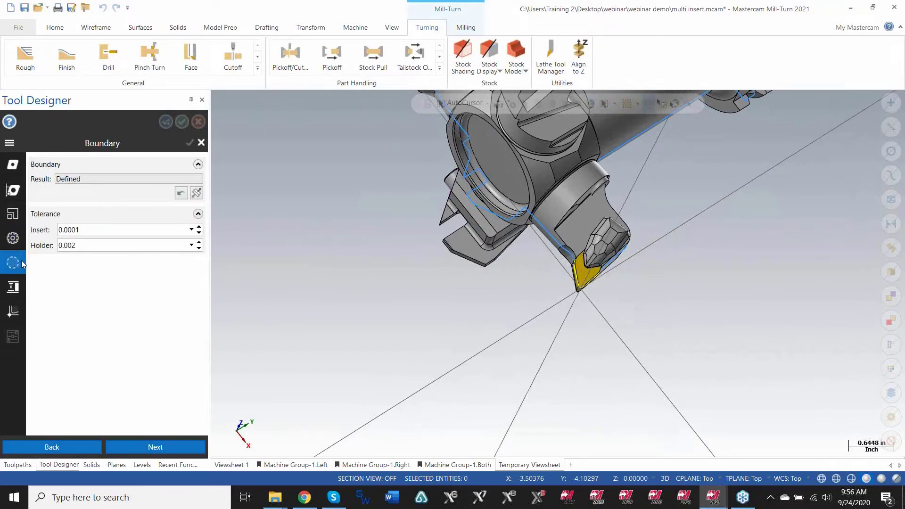
left_click(196, 193)
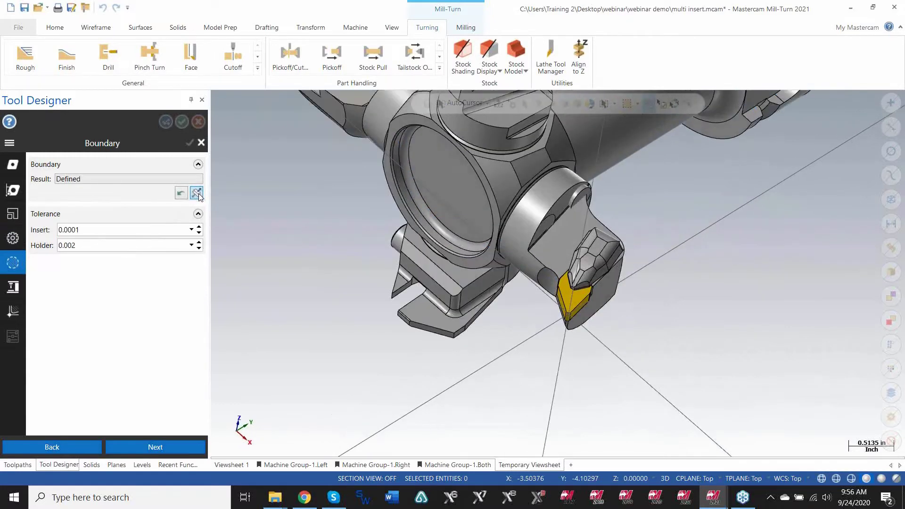
scroll(602, 275, "up", 3)
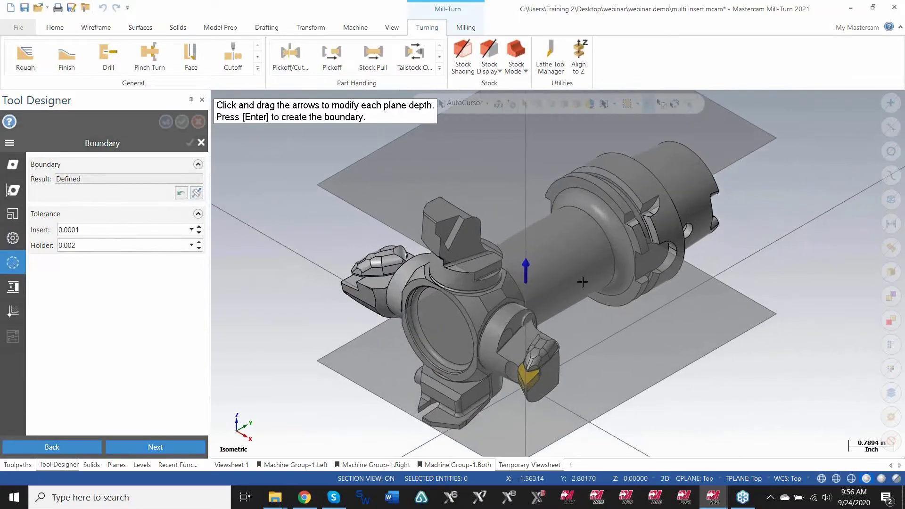
left_click(514, 265)
left_click(513, 266)
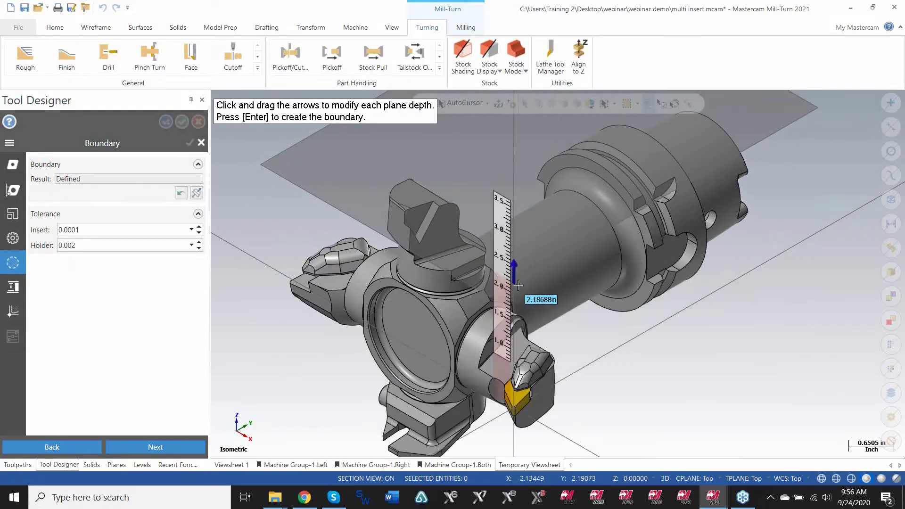
left_click_drag(532, 294, 558, 360)
scroll(582, 431, "down", 2)
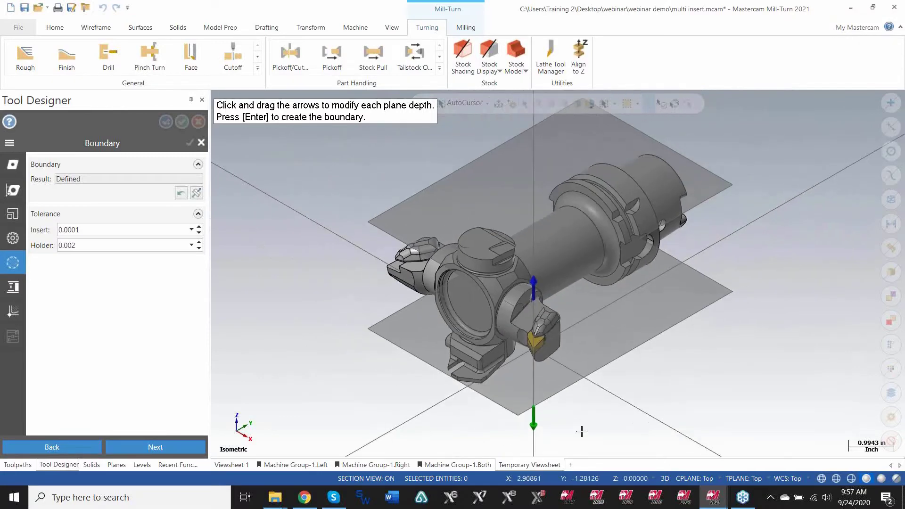
Raise the lower depth plane to exclude the downward tool arm, create the boundary, and inspect its outline around the holder
left_click_drag(533, 420, 548, 392)
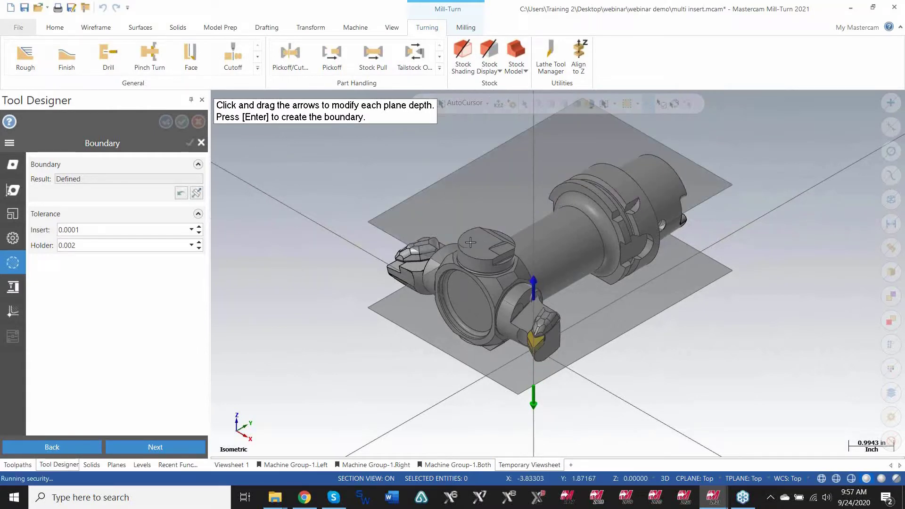
key("Return")
scroll(508, 306, "up", 3)
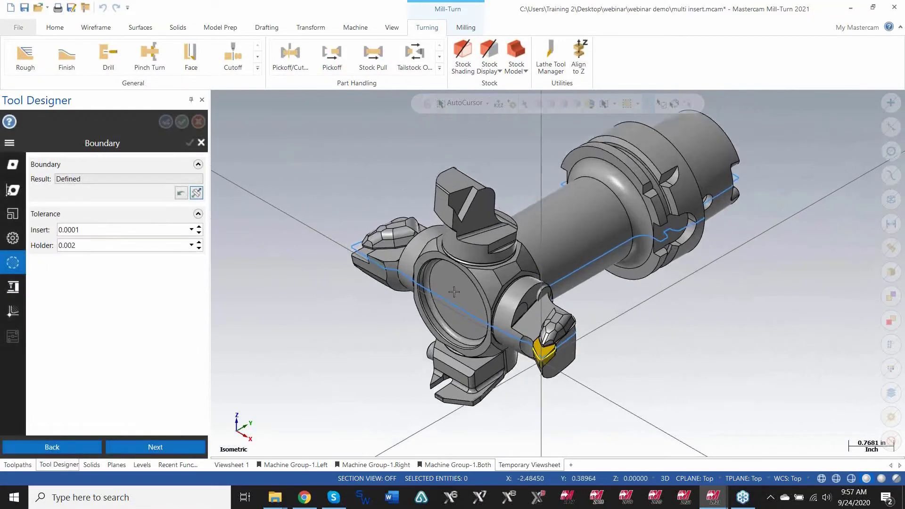
middle_click_drag(464, 287, 487, 407)
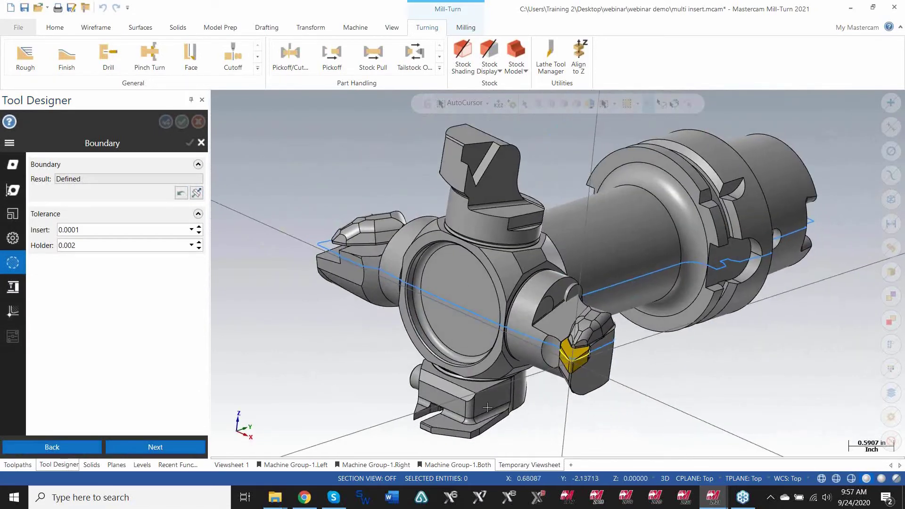
middle_click_drag(428, 413, 463, 317)
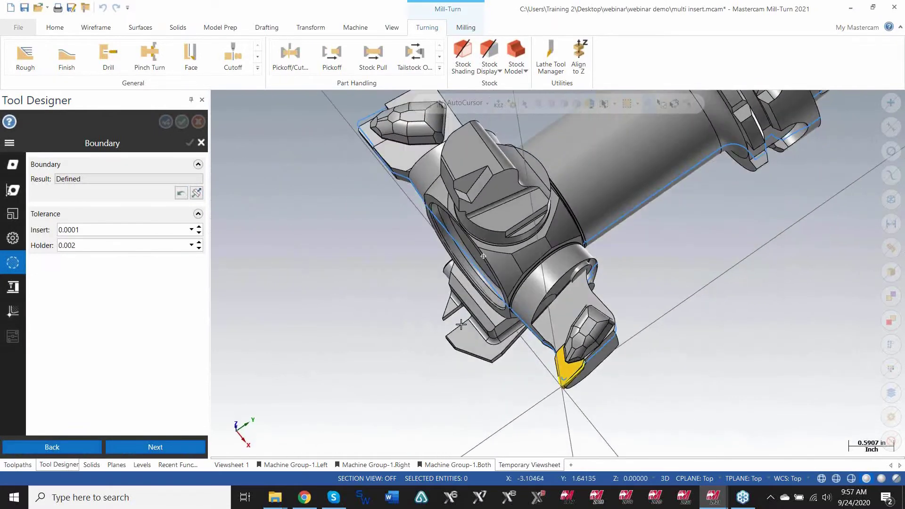
scroll(458, 318, "down", 1)
middle_click_drag(503, 290, 483, 203)
scroll(483, 203, "down", 3)
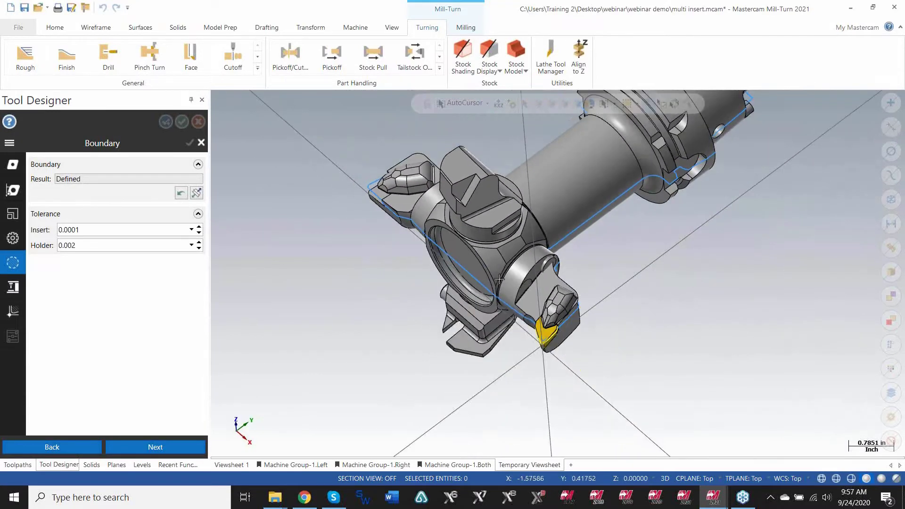
Set the tool's mounting orientation to Horizontal and review the resulting machine orientation
left_click(14, 287)
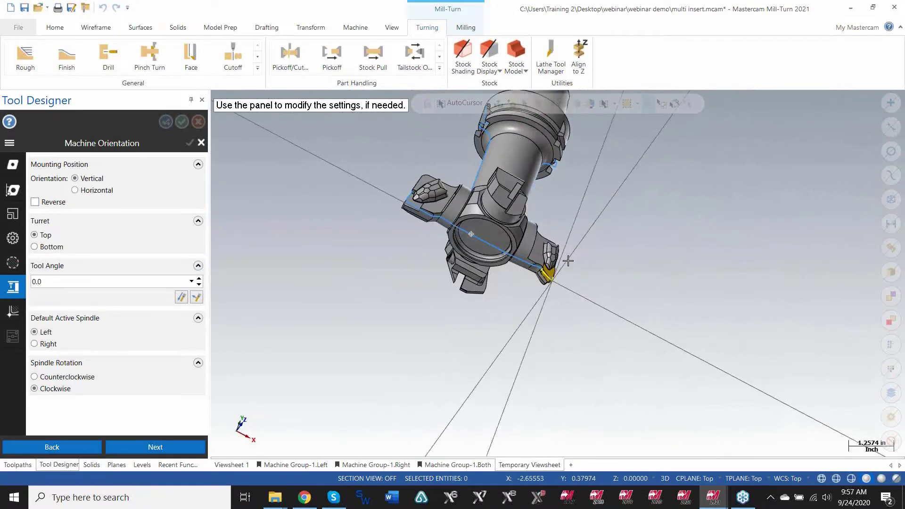
left_click(76, 191)
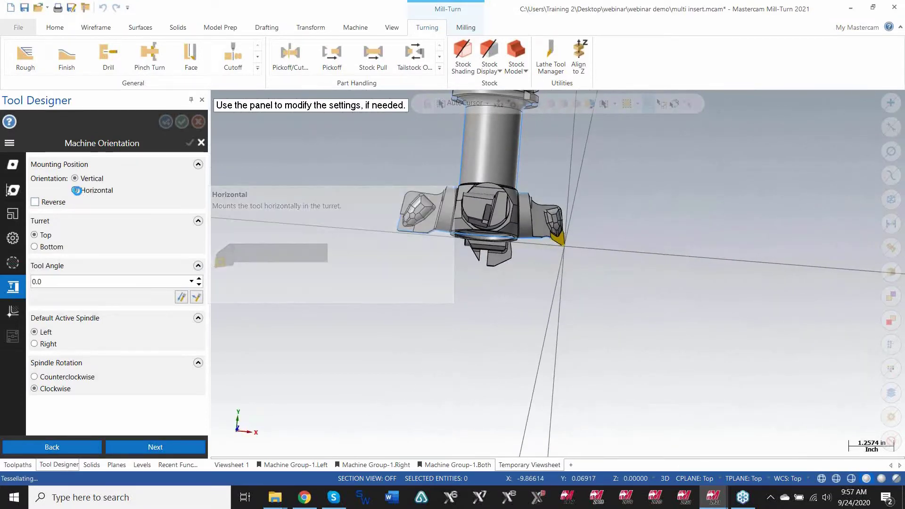
mouse_move(579, 250)
middle_mouse_down()
mouse_move(480, 267)
mouse_move(589, 247)
middle_mouse_up()
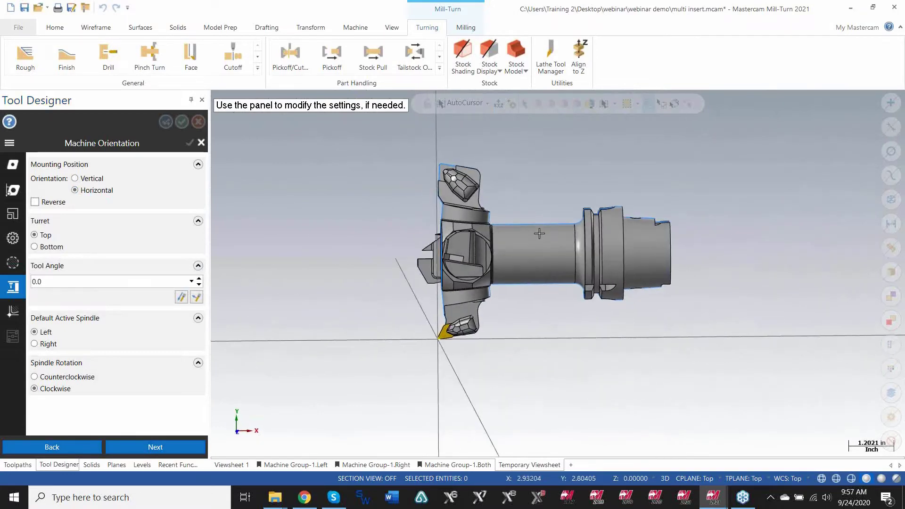
scroll(726, 249, "up", 2)
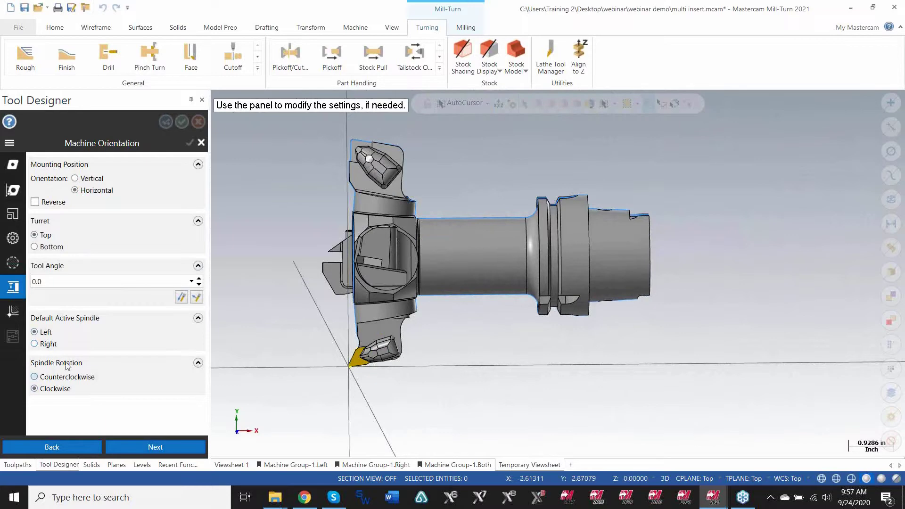
scroll(356, 313, "up", 2)
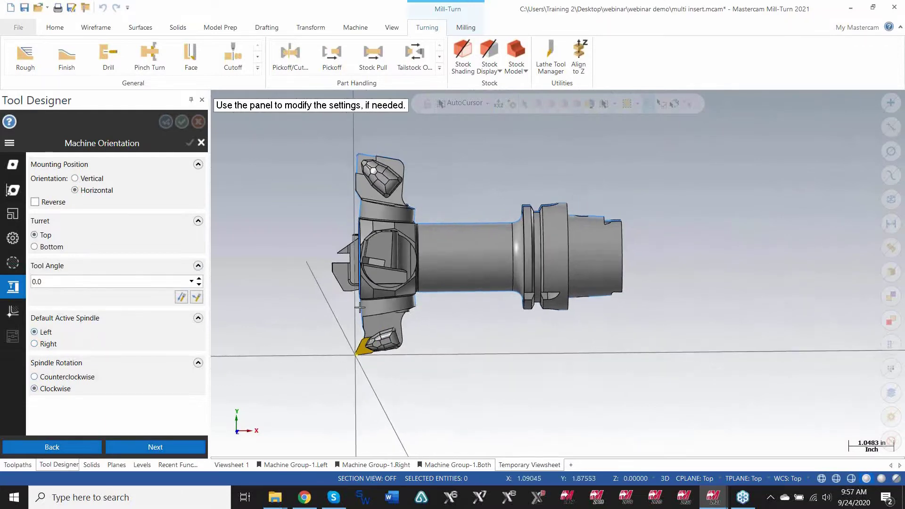
Define the insert's tool center compensation point from its two straight edges meeting at the cutting nose, using the Corner method in Quadrant 1
scroll(330, 285, "up", 2)
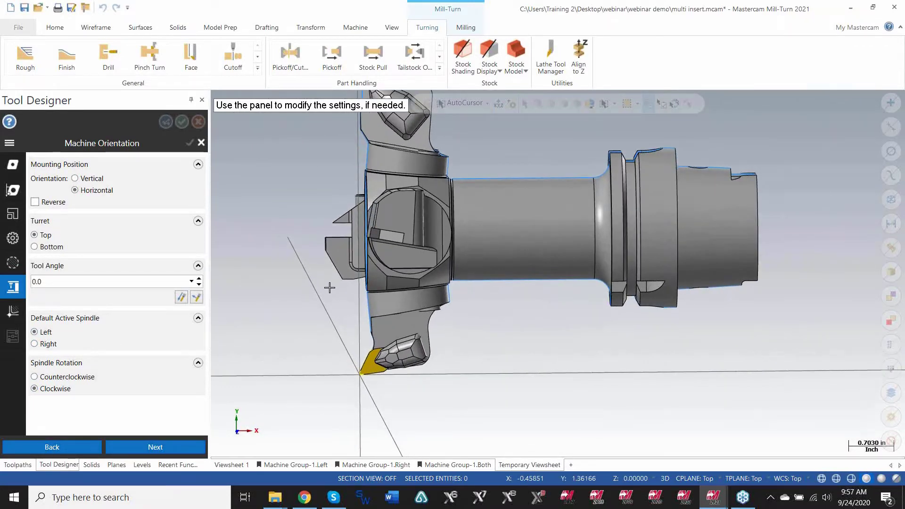
left_click(12, 312)
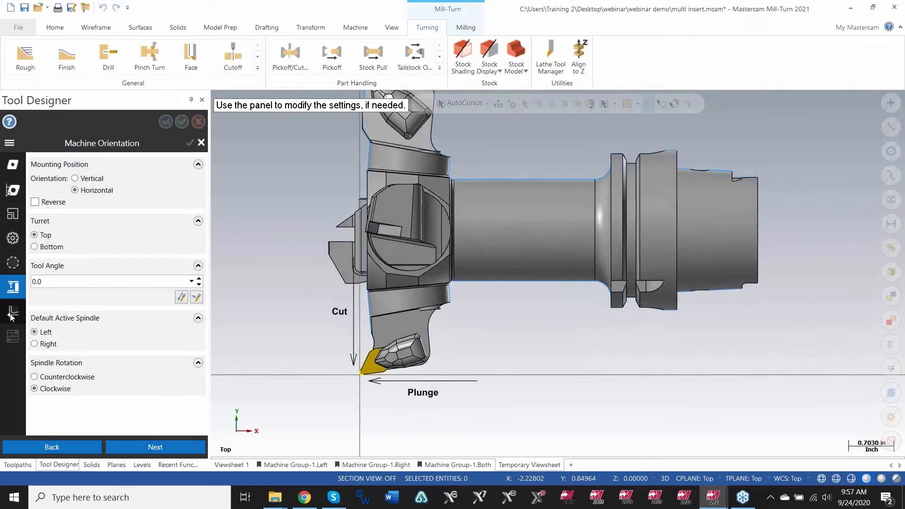
scroll(421, 298, "up", 3)
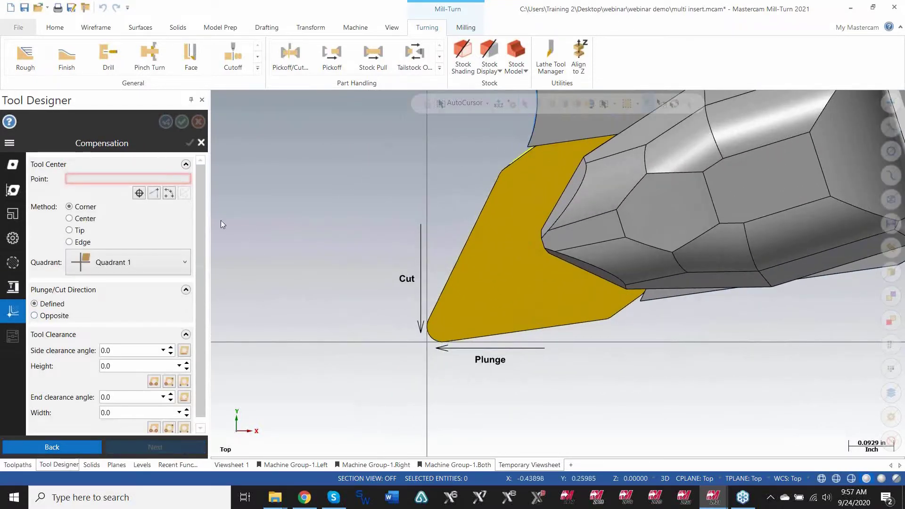
left_click(154, 193)
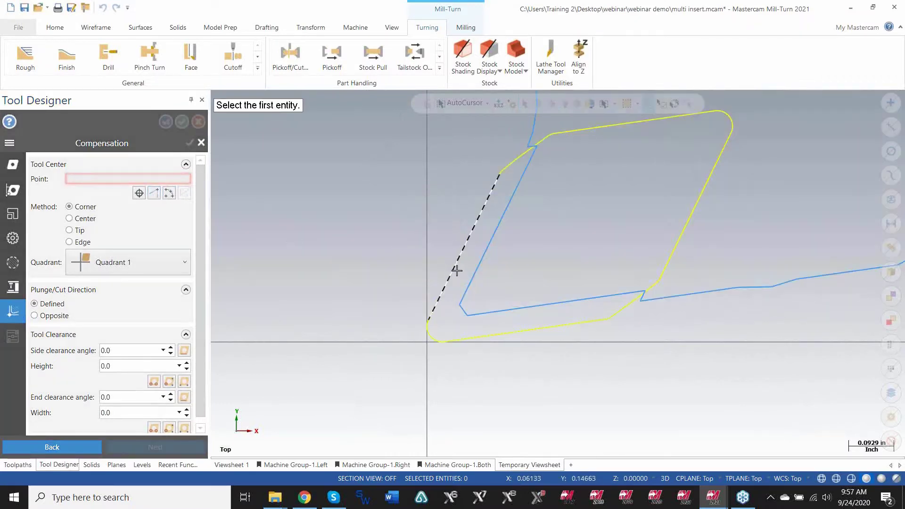
left_click(455, 270)
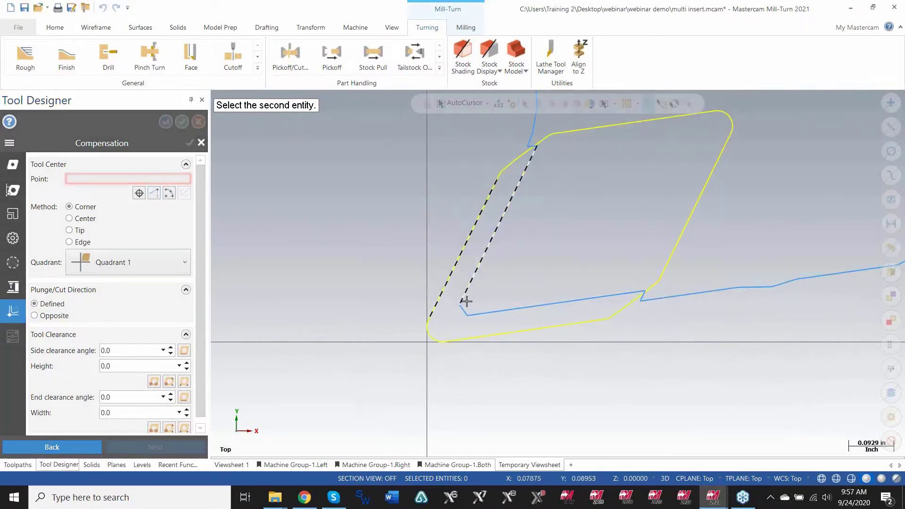
left_click(472, 344)
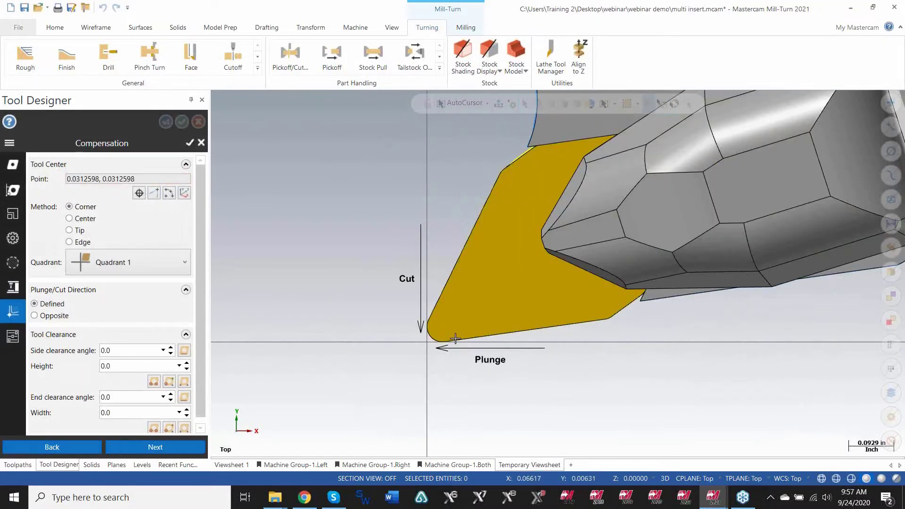
Define the side clearance angle from the insert's lower cutting edge
scroll(432, 294, "down", 2)
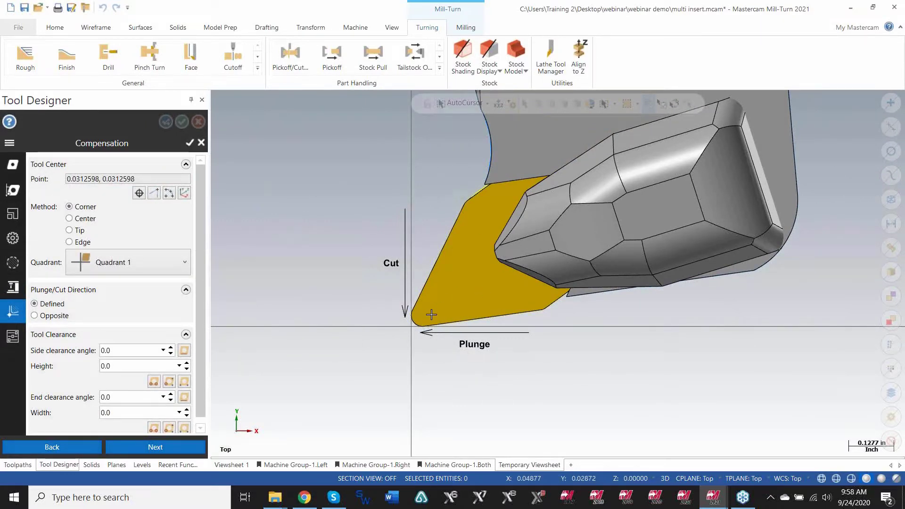
scroll(432, 315, "down", 1)
scroll(438, 304, "down", 3)
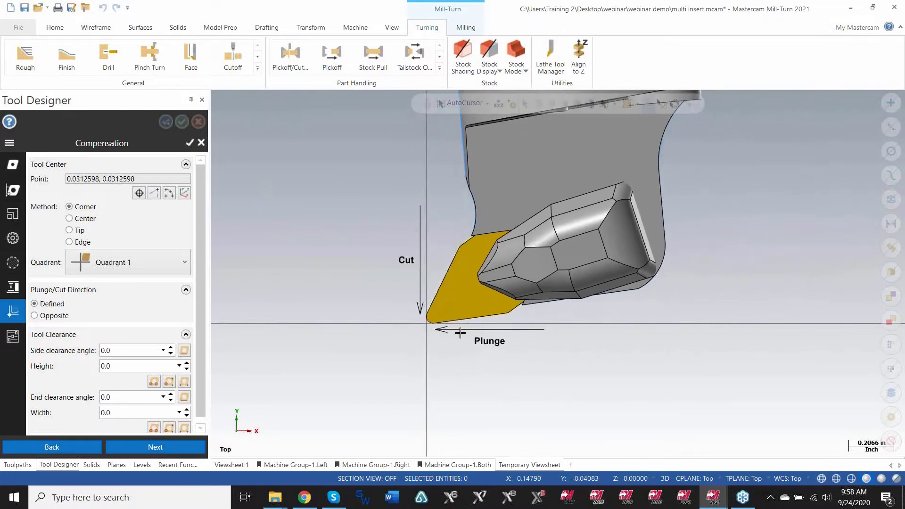
scroll(460, 333, "down", 3)
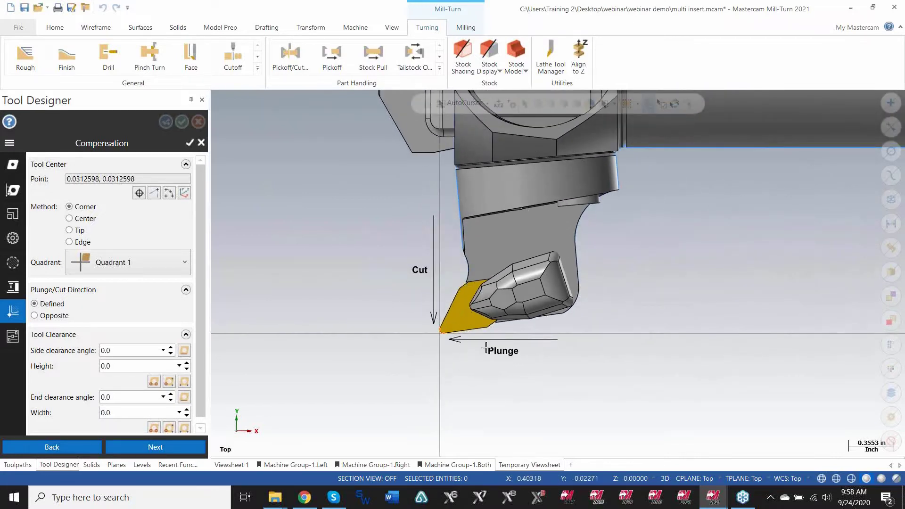
scroll(485, 348, "up", 1)
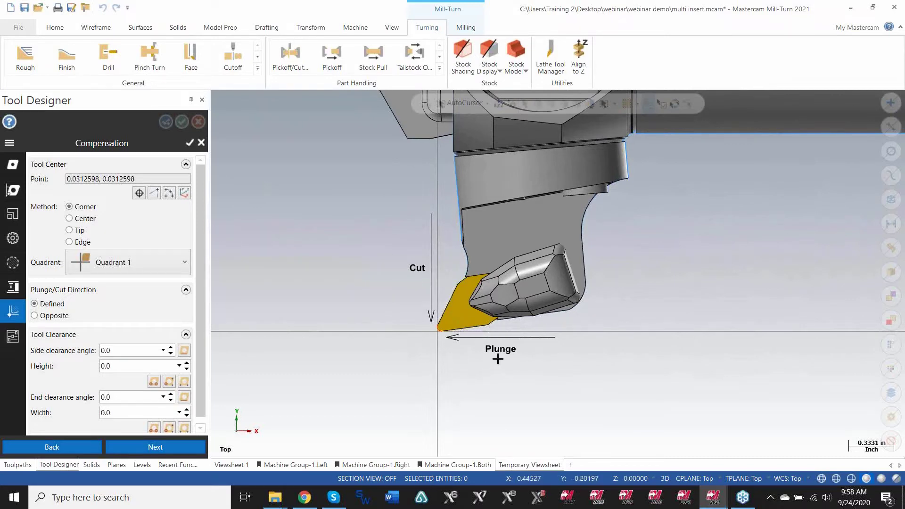
scroll(498, 359, "up", 3)
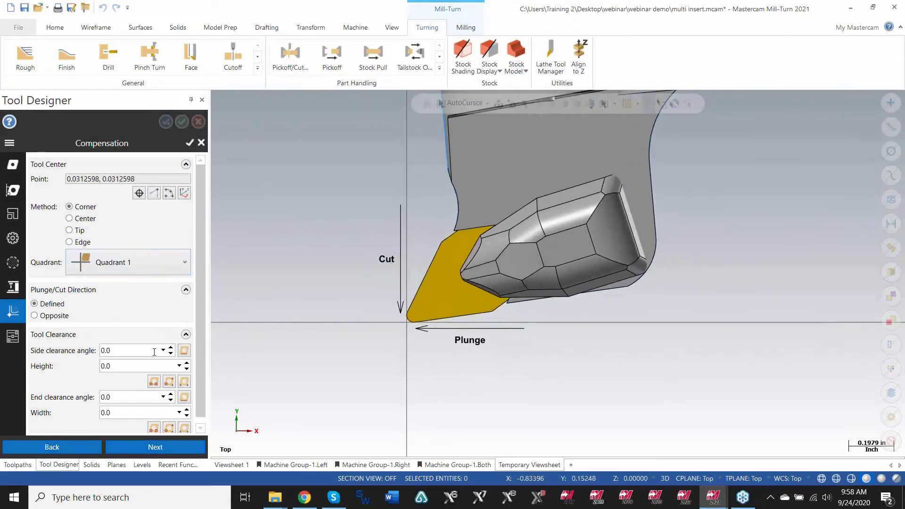
scroll(409, 331, "up", 4)
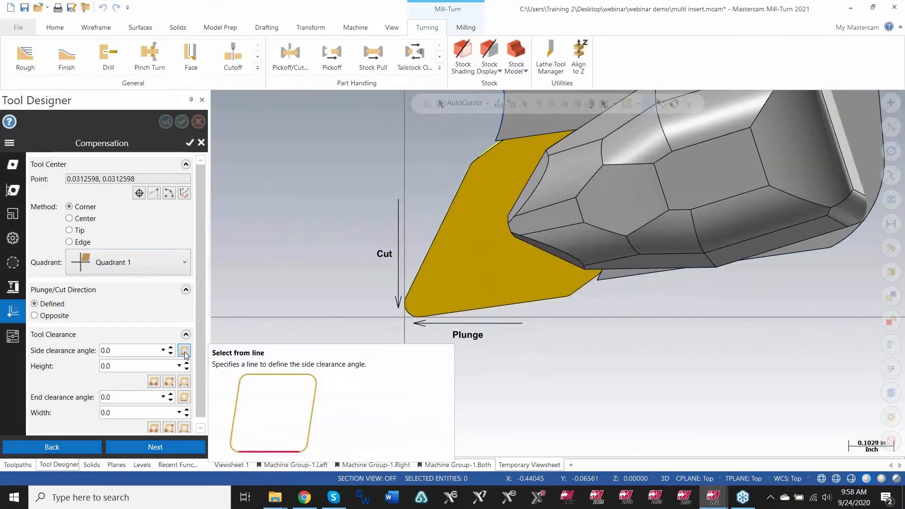
left_click(185, 352)
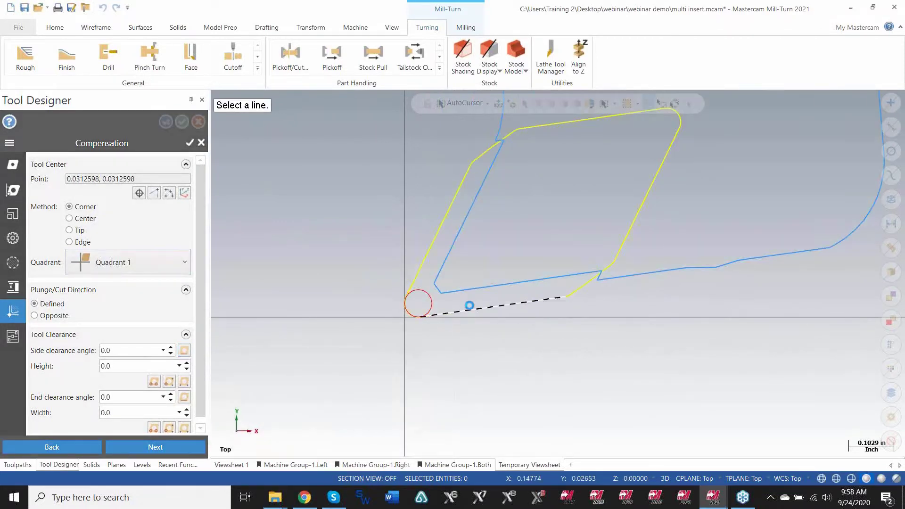
left_click(469, 306)
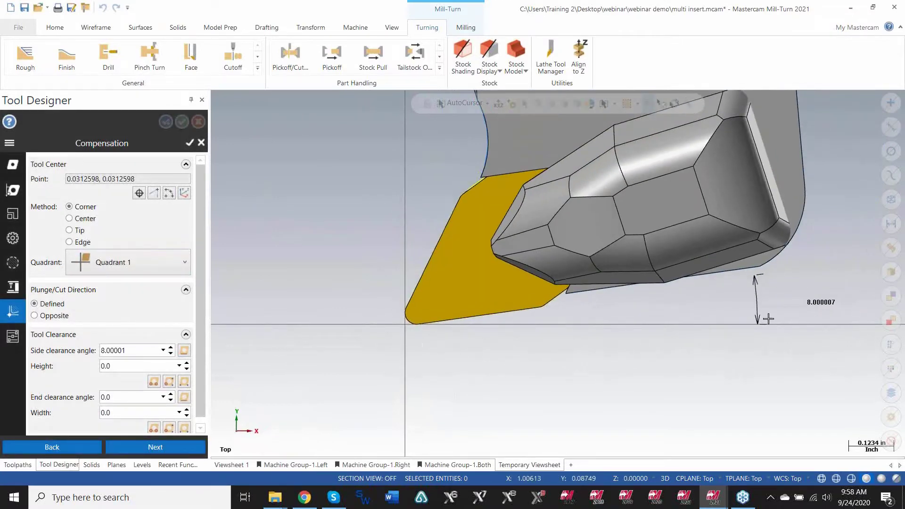
Define the clearance height from the insert's nose arc and a point on the beveled corner at the far end of its lower edge
left_click(170, 382)
left_click(428, 313)
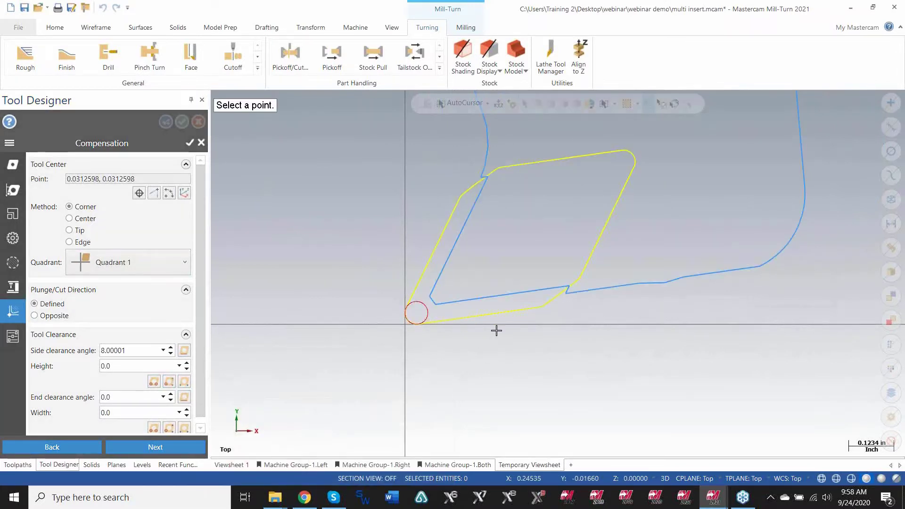
left_click(556, 299)
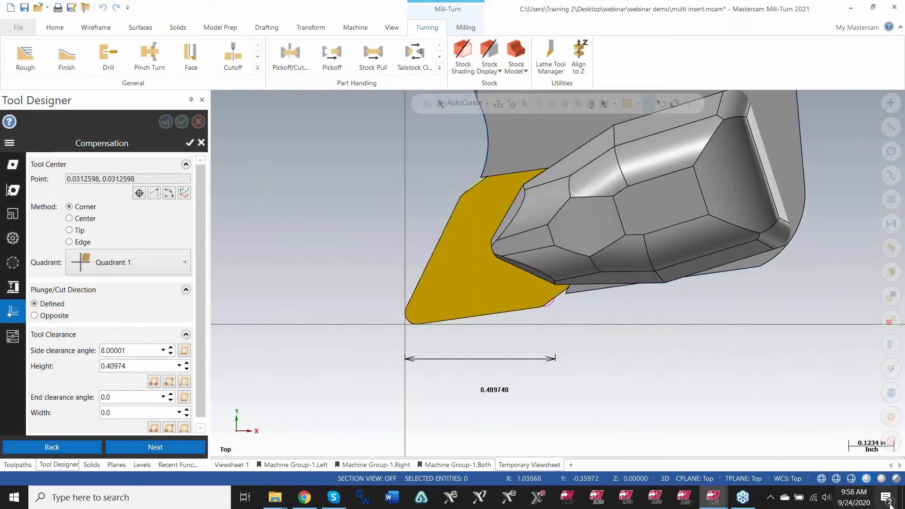
Show the tool in wireframe and define the end clearance angle from the insert's steep edge and the width from its nose arc and upper bevel
left_click(821, 479)
scroll(526, 307, "up", 2)
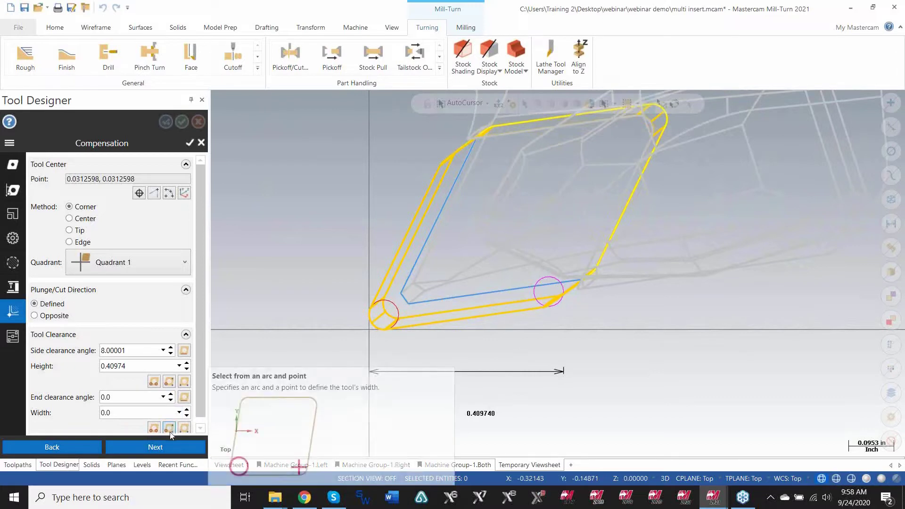
left_click(184, 397)
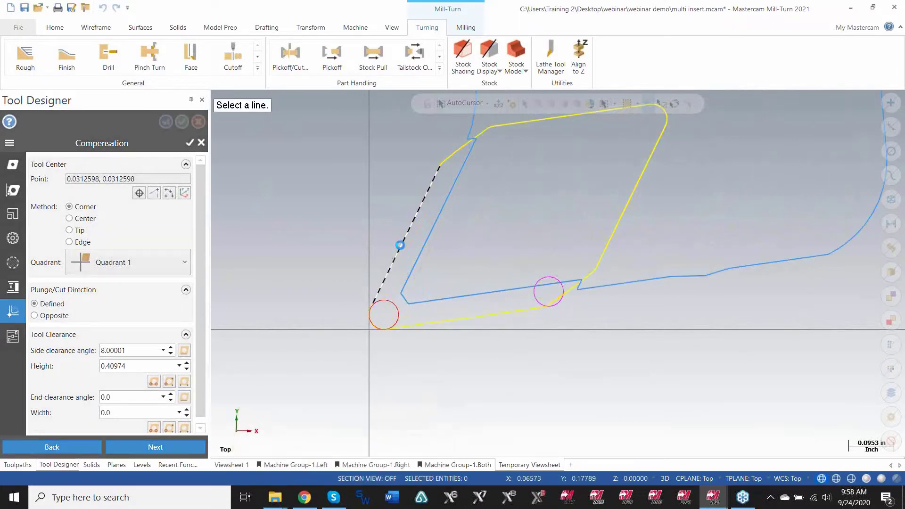
left_click(400, 245)
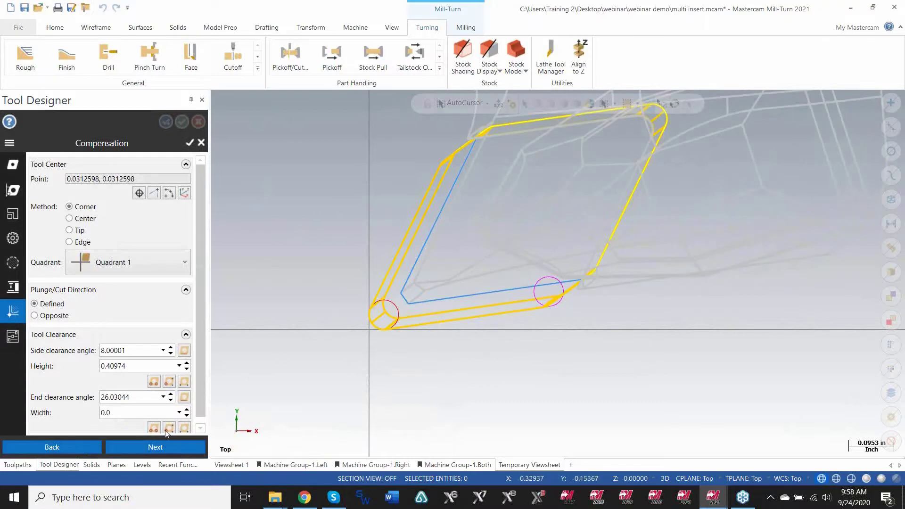
left_click(169, 429)
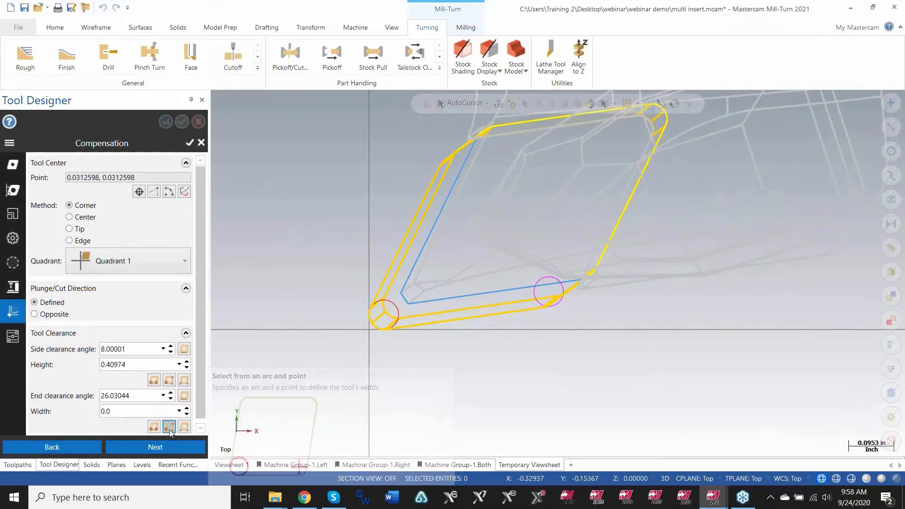
left_click(383, 300)
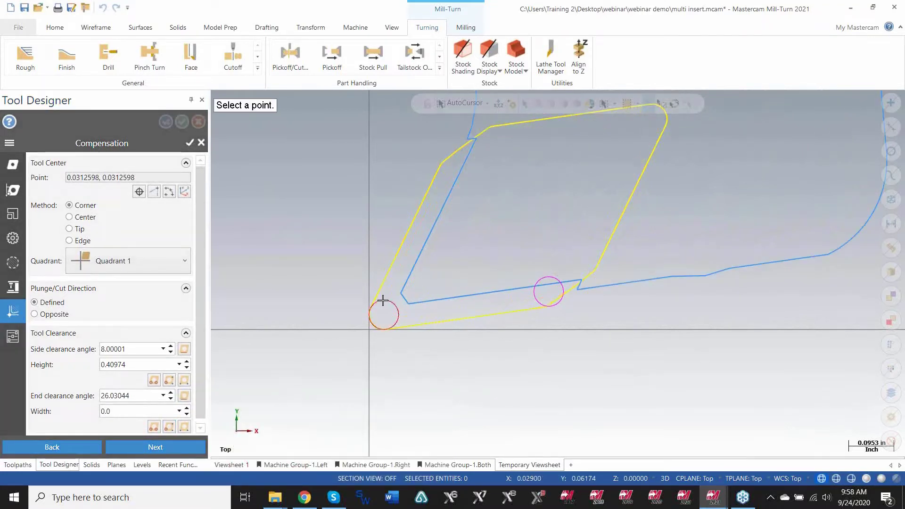
left_click(452, 155)
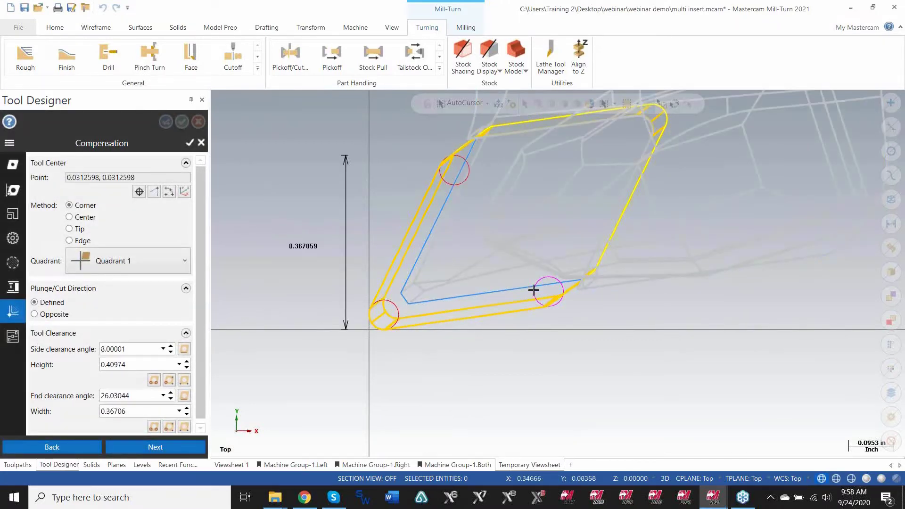
Review the default cutting and toolpath parameters and accept the first insert's definition
scroll(535, 289, "down", 3)
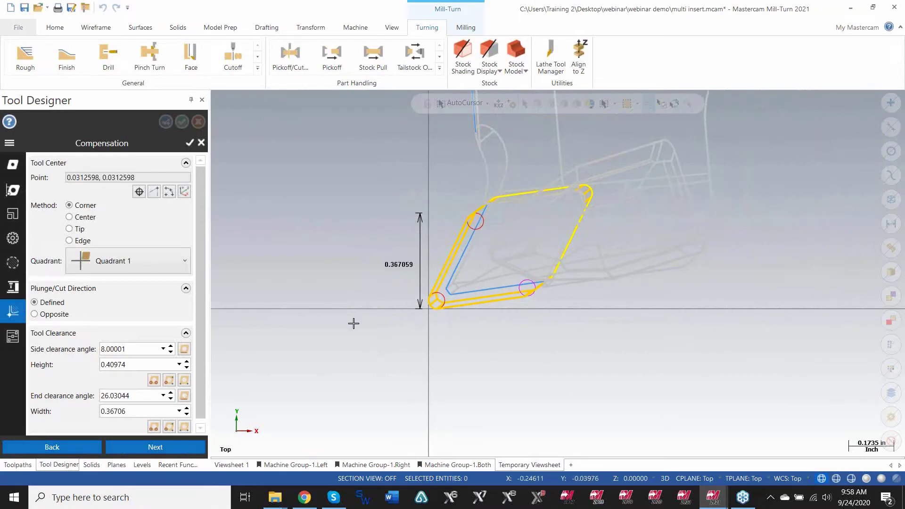
left_click(13, 336)
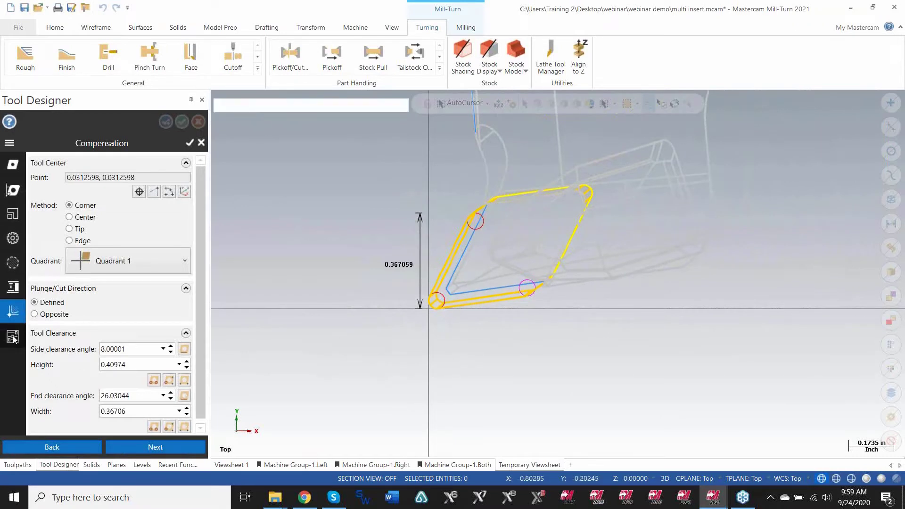
mouse_move(202, 223)
left_mouse_down()
mouse_move(187, 313)
mouse_move(196, 216)
left_mouse_up()
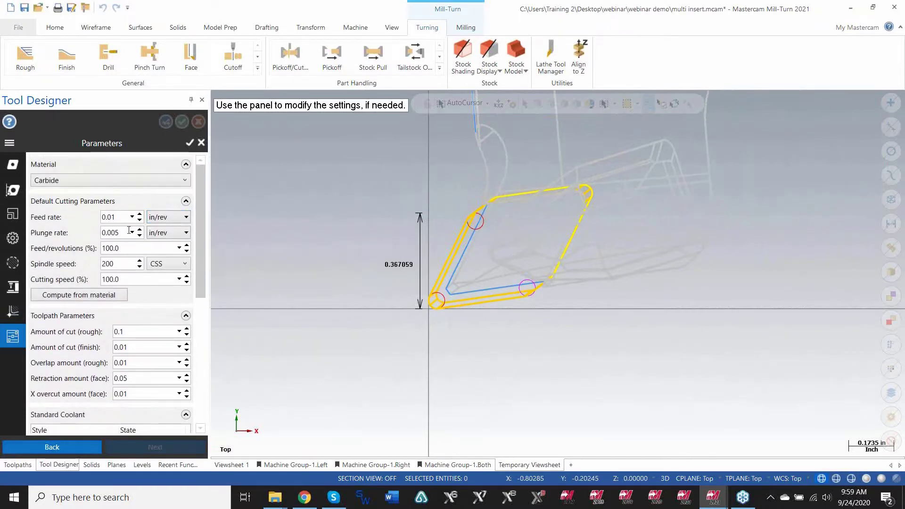
left_click(189, 142)
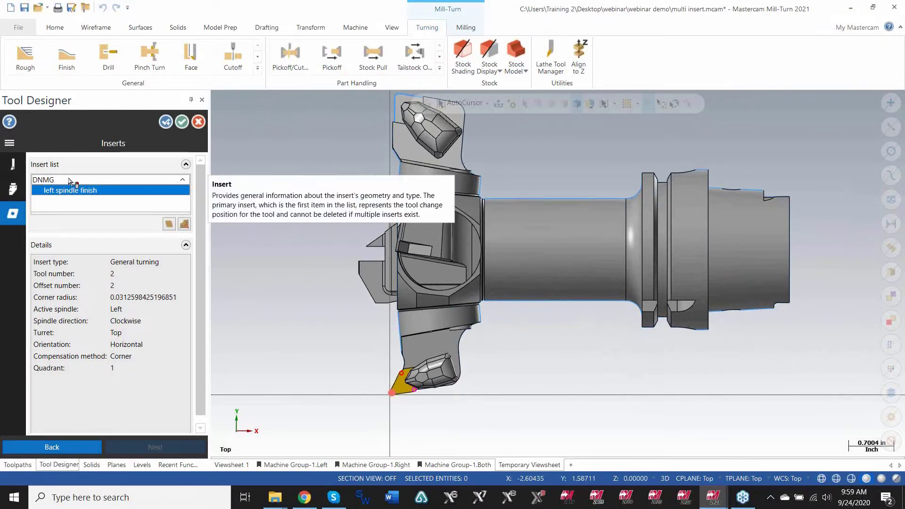
Add a second insert named CNMG, importing Mini Turret - separate entities.stp and picking the insert solid on the arm opposite the DNMG
left_click(168, 225)
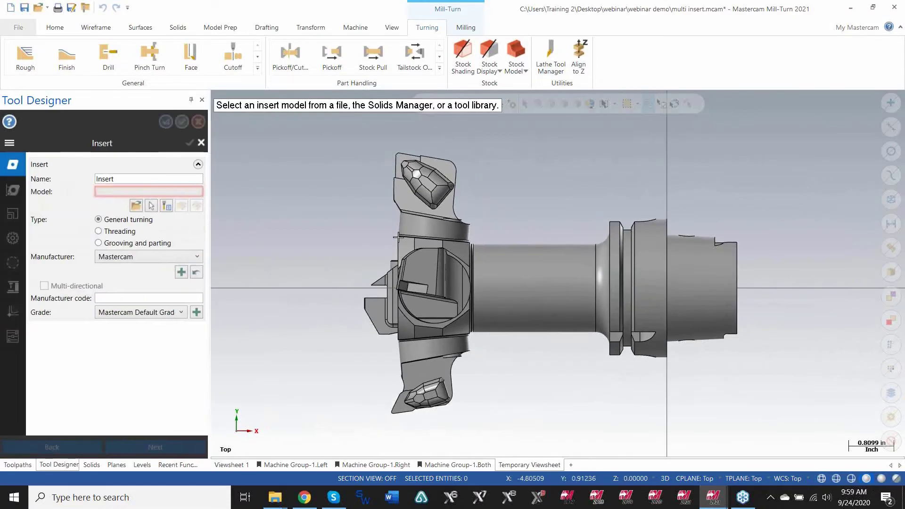
left_click(37, 181)
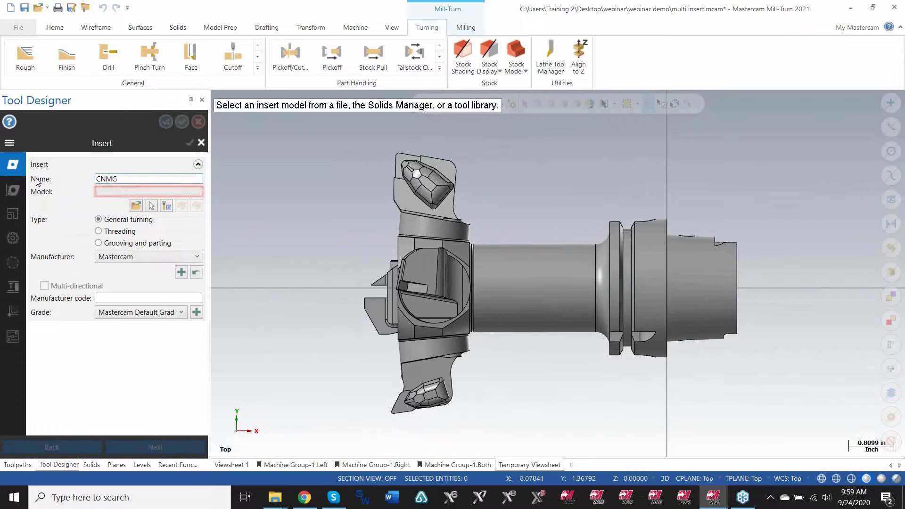
left_click(136, 206)
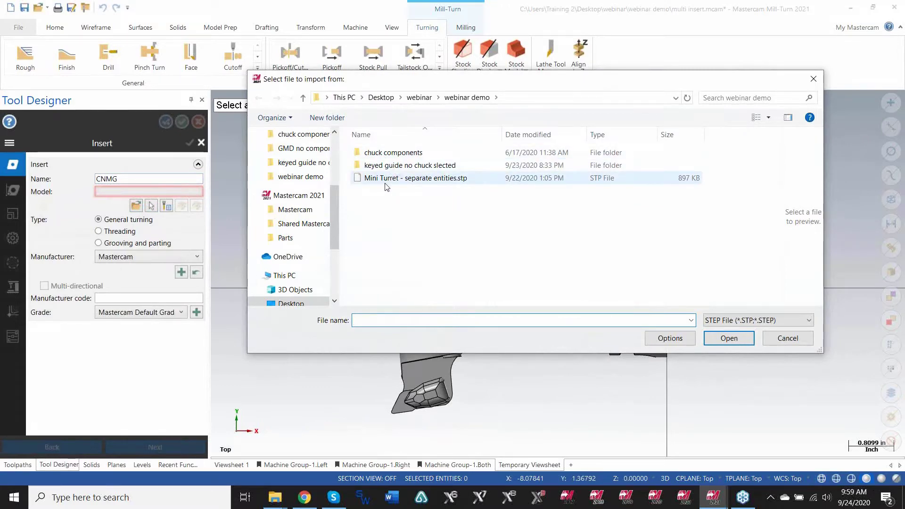
double_click(384, 179)
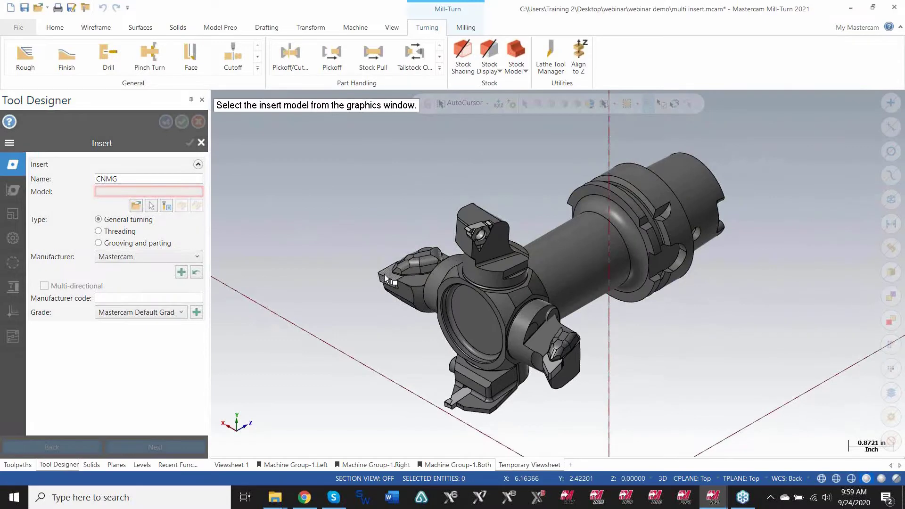
scroll(387, 282, "up", 3)
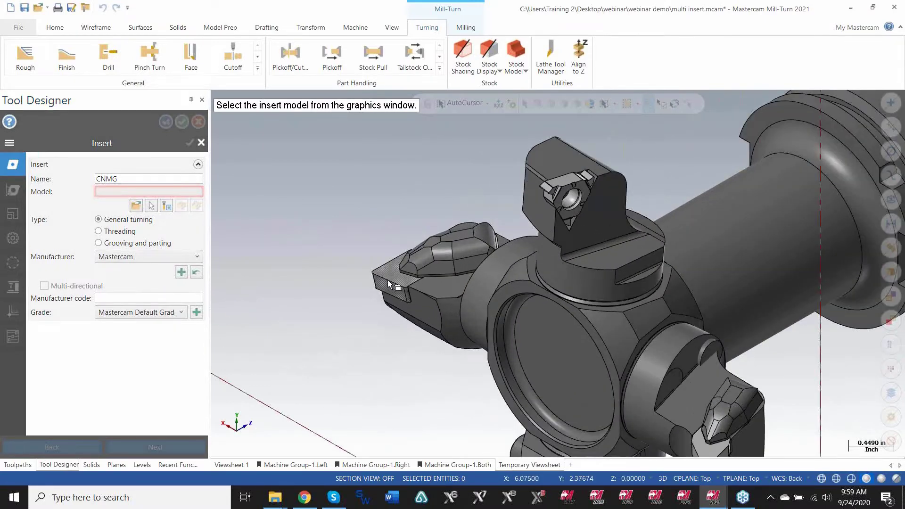
left_click(389, 283)
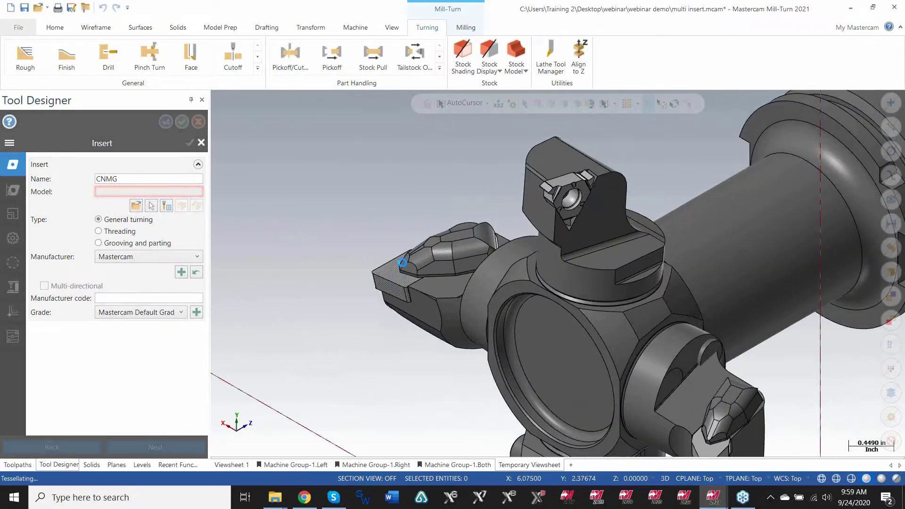
scroll(396, 239, "down", 3)
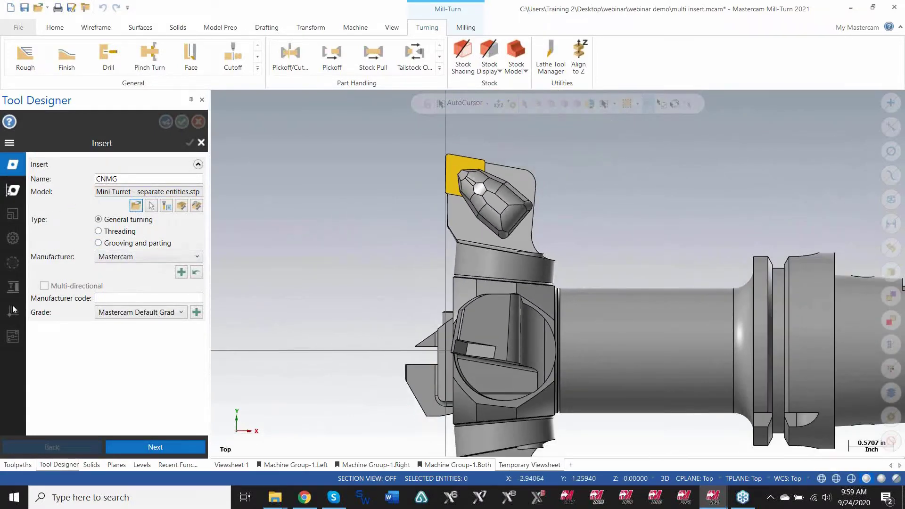
Take the CNMG's corner radius from its outer nose arc and set its cutting side to left hand tool
left_click(14, 193)
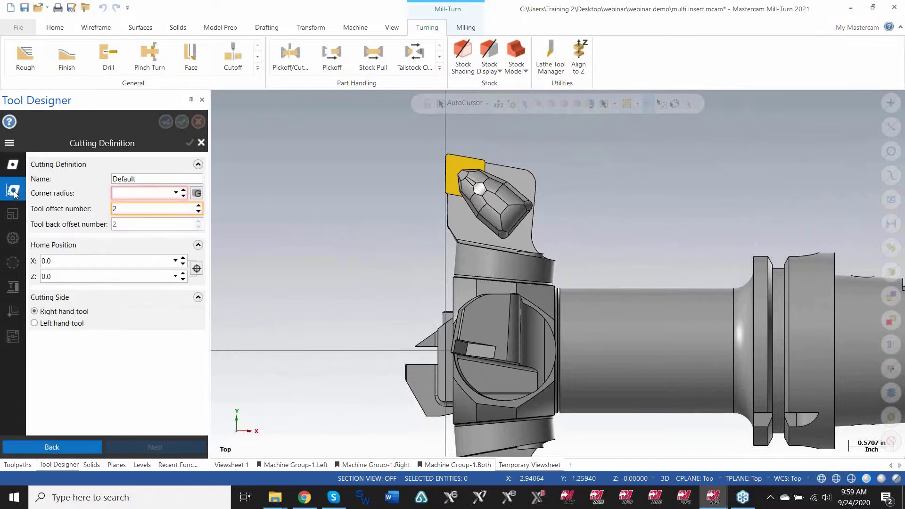
left_click(197, 194)
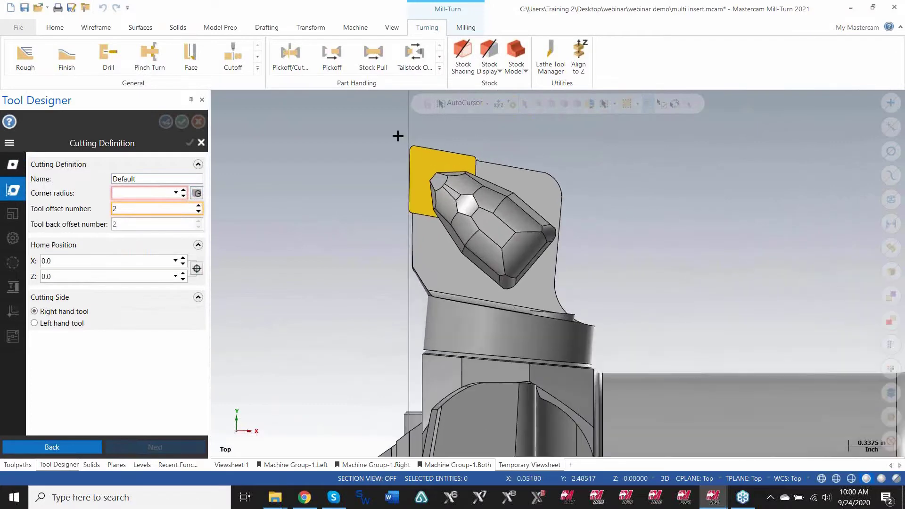
left_click(197, 193)
middle_click_drag(411, 160, 470, 140)
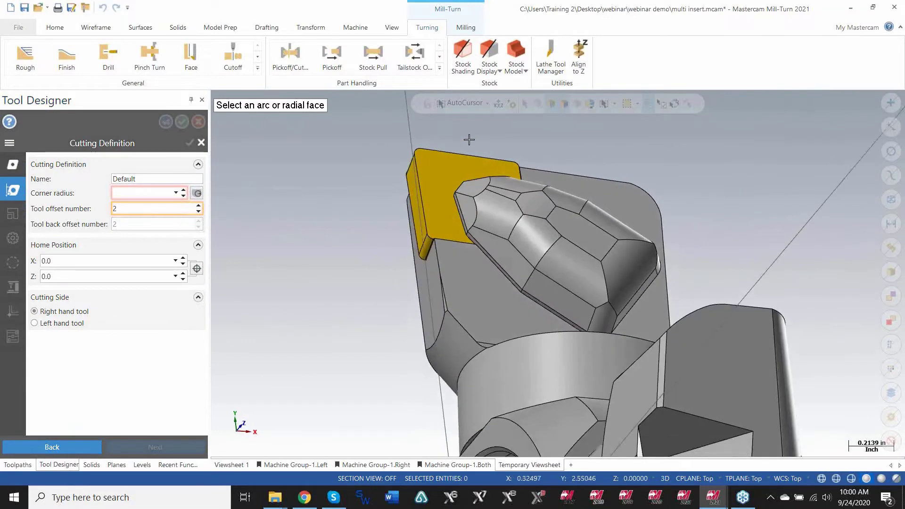
scroll(413, 150, "up", 2)
left_click(410, 151)
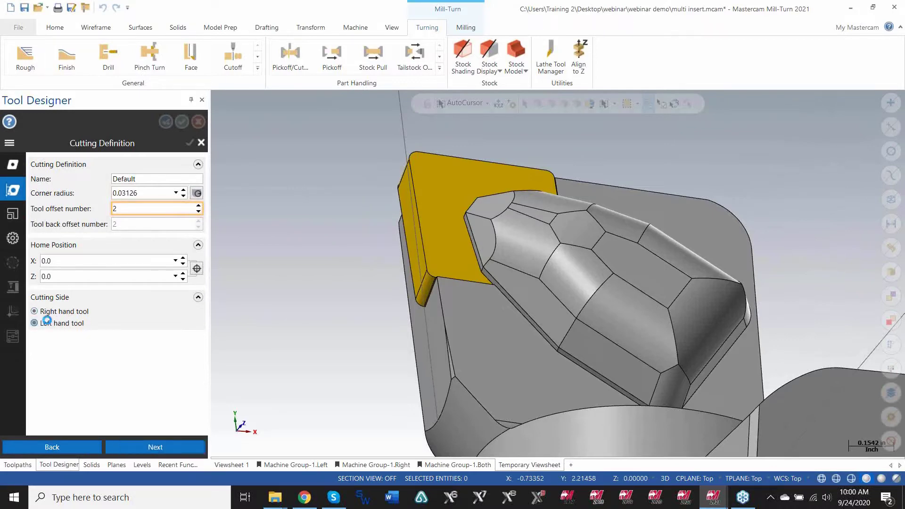
scroll(301, 196, "down", 5)
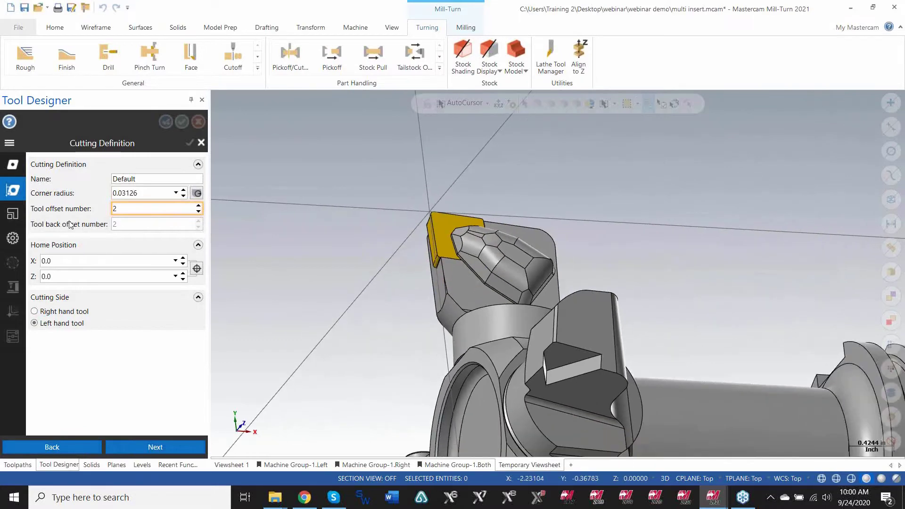
Try to rotate the CNMG's cutting plane into line with the insert using the angle gnomon
left_click(14, 219)
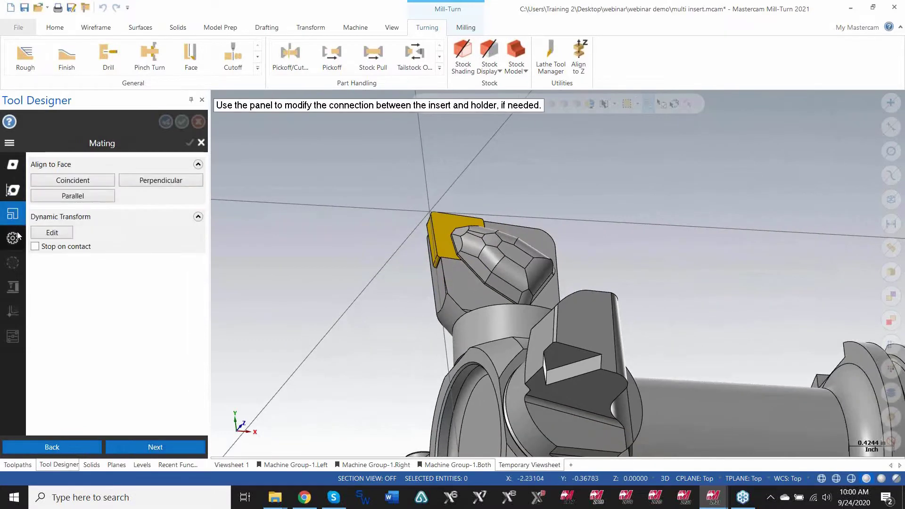
left_click(14, 239)
scroll(412, 232, "down", 3)
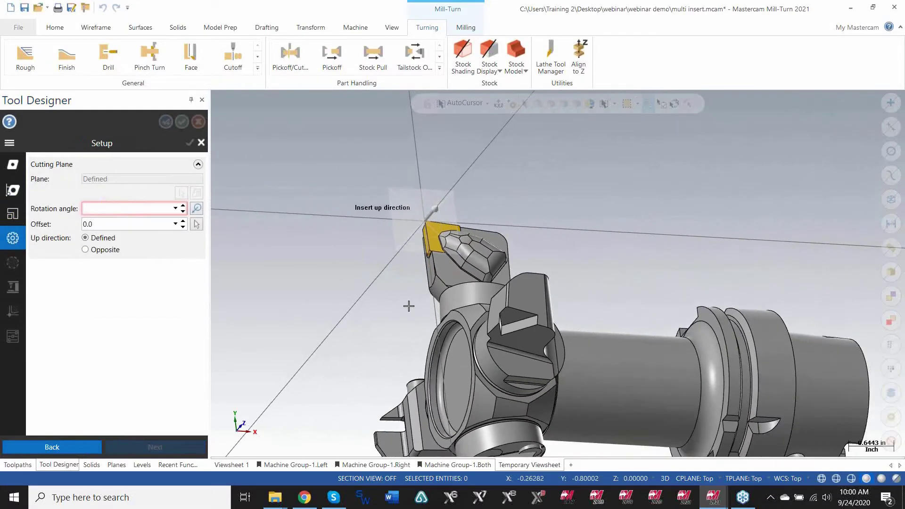
middle_click_drag(409, 307, 490, 175)
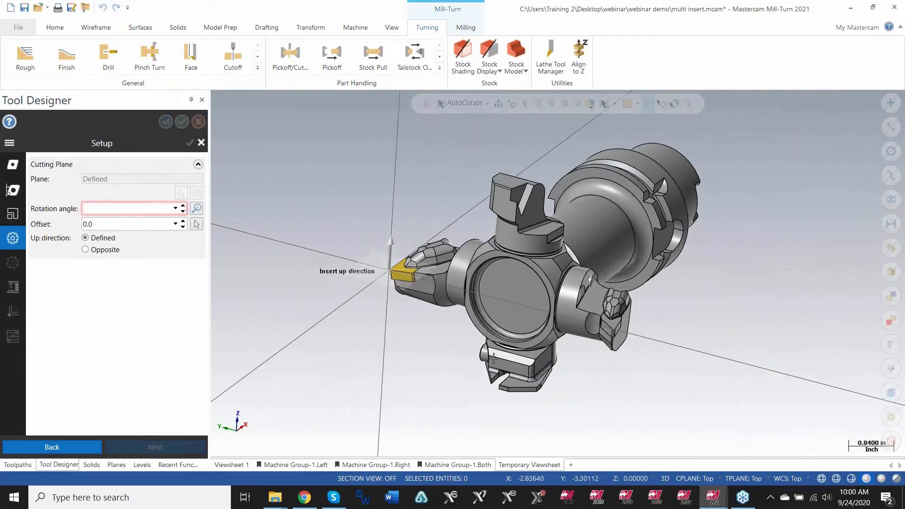
scroll(622, 325, "up", 1)
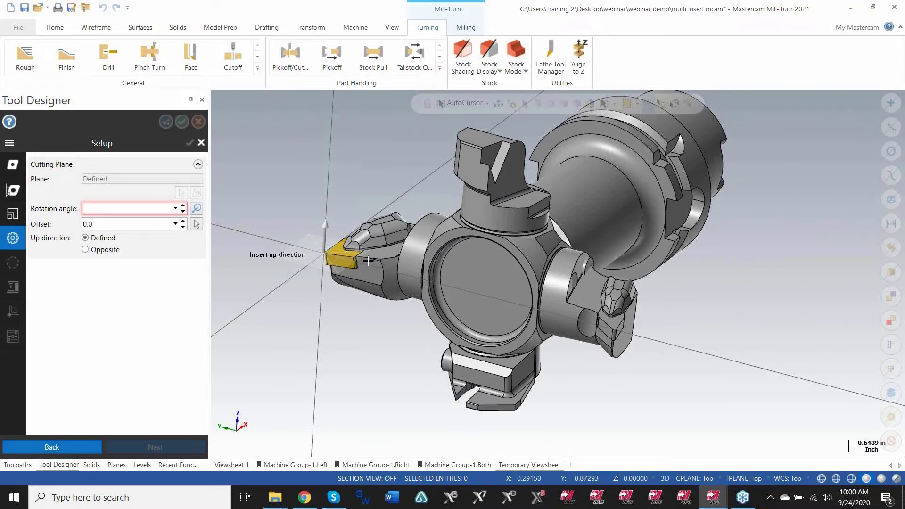
left_click(197, 209)
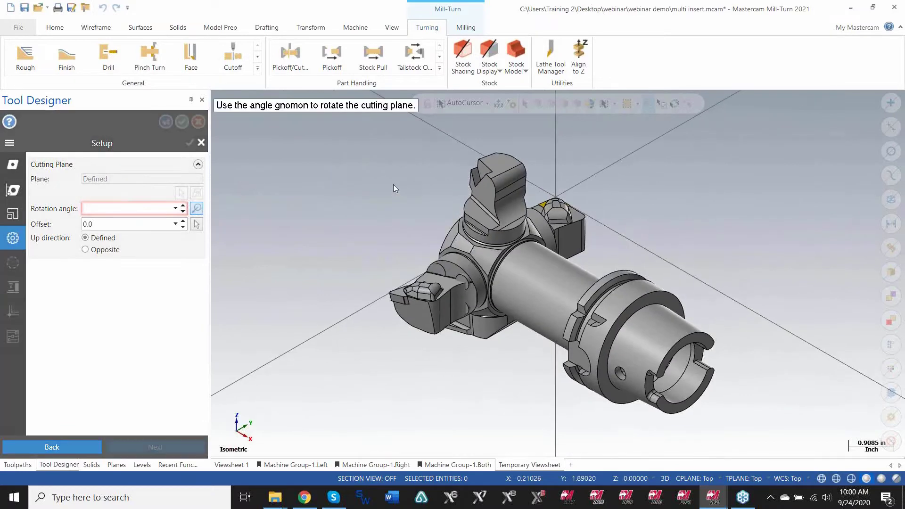
middle_click_drag(471, 243, 546, 280)
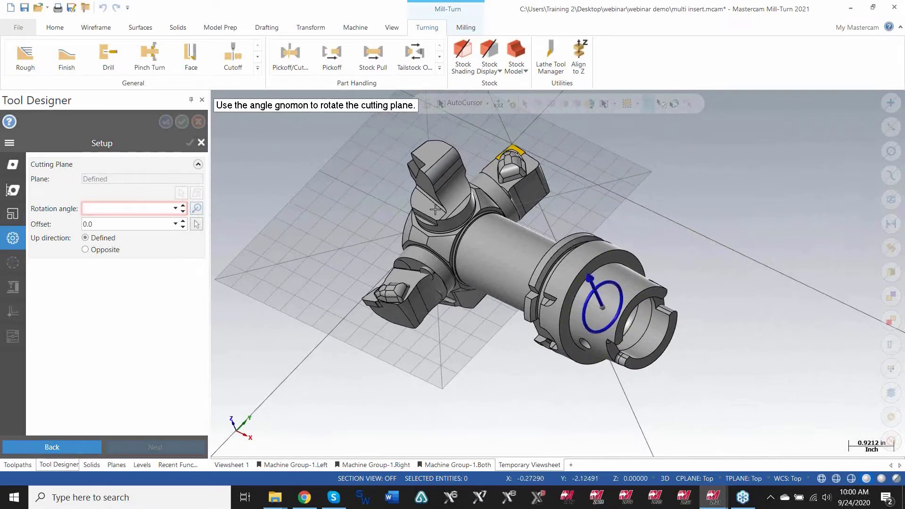
middle_click_drag(435, 209, 513, 173)
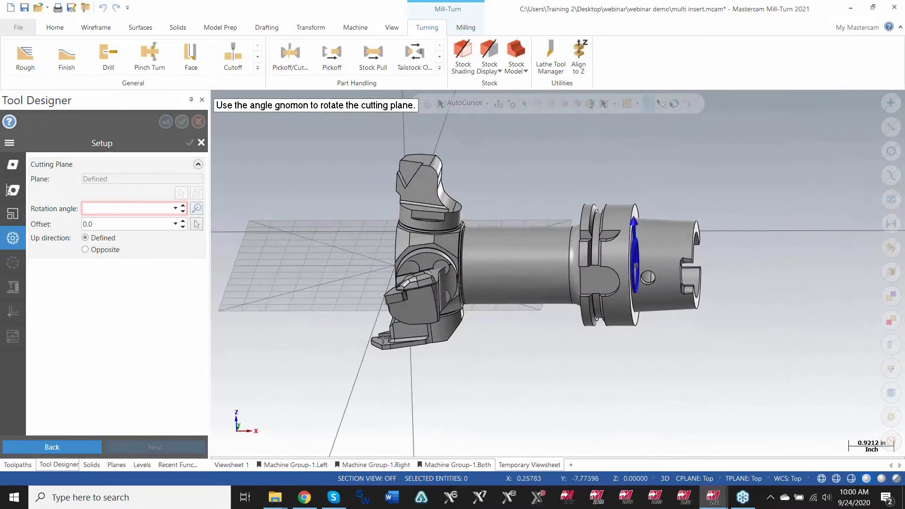
middle_click_drag(382, 338, 556, 231)
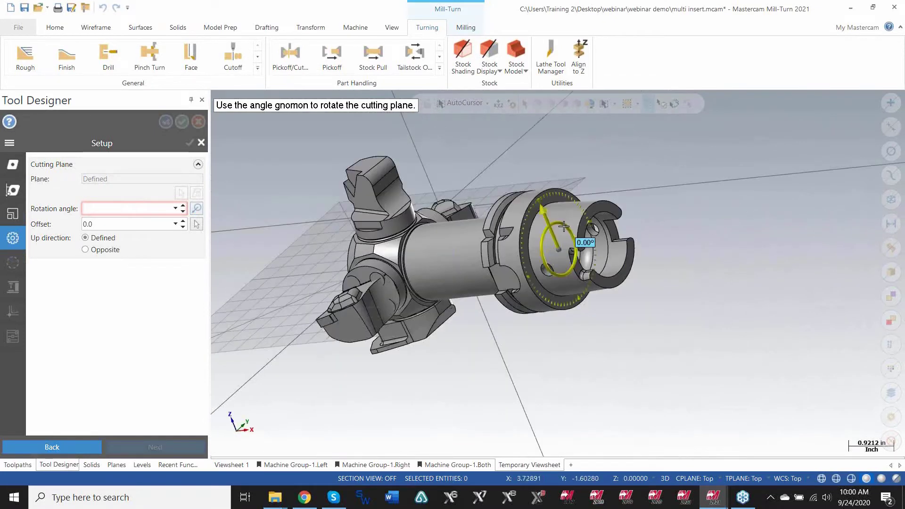
left_click_drag(563, 227, 549, 198)
middle_click_drag(549, 198, 494, 137)
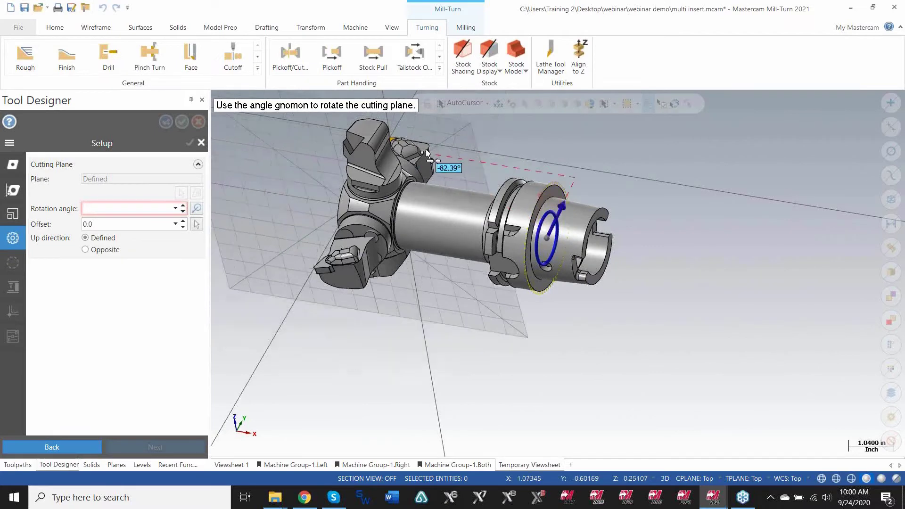
left_click_drag(427, 153, 486, 157)
middle_click_drag(402, 207, 300, 209)
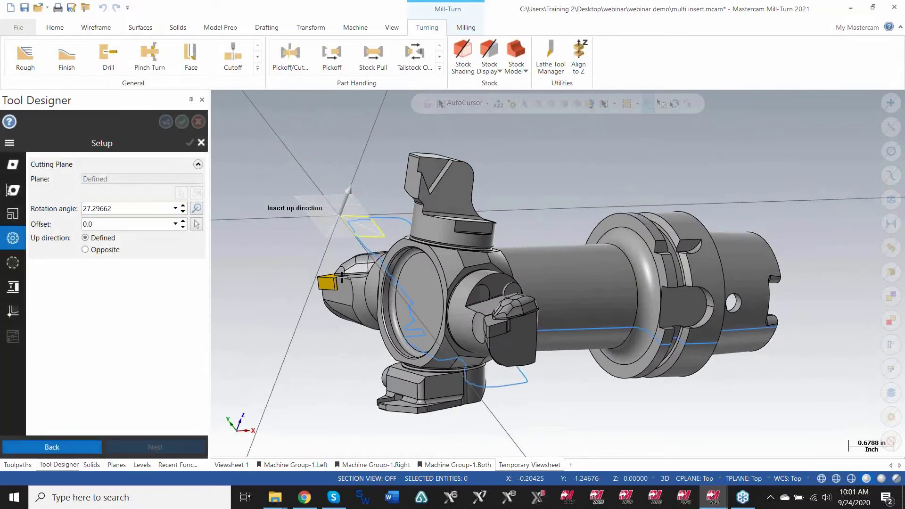
Set the CNMG cutting plane's rotation angle to 0
scroll(350, 276, "up", 2)
middle_click_drag(350, 276, 431, 306)
left_click(127, 209)
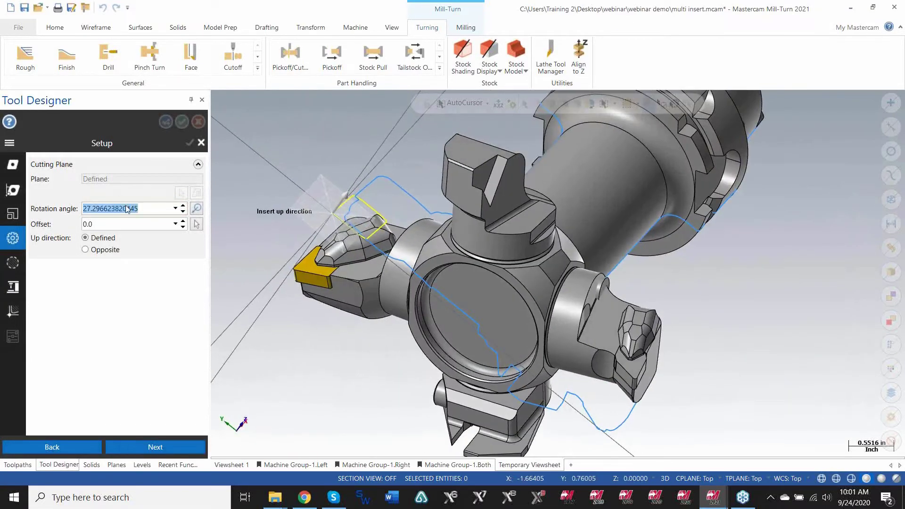
type("0")
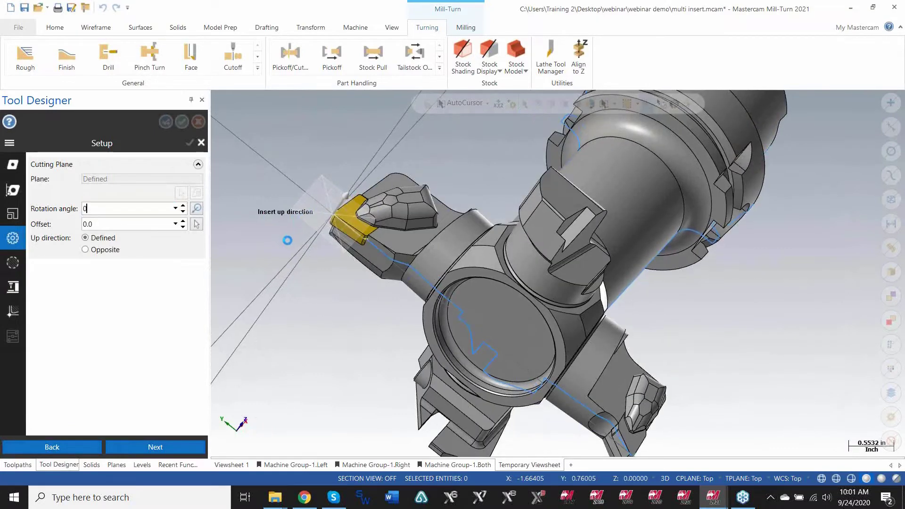
scroll(287, 244, "down", 4)
scroll(476, 305, "up", 2)
middle_click_drag(520, 286, 414, 301)
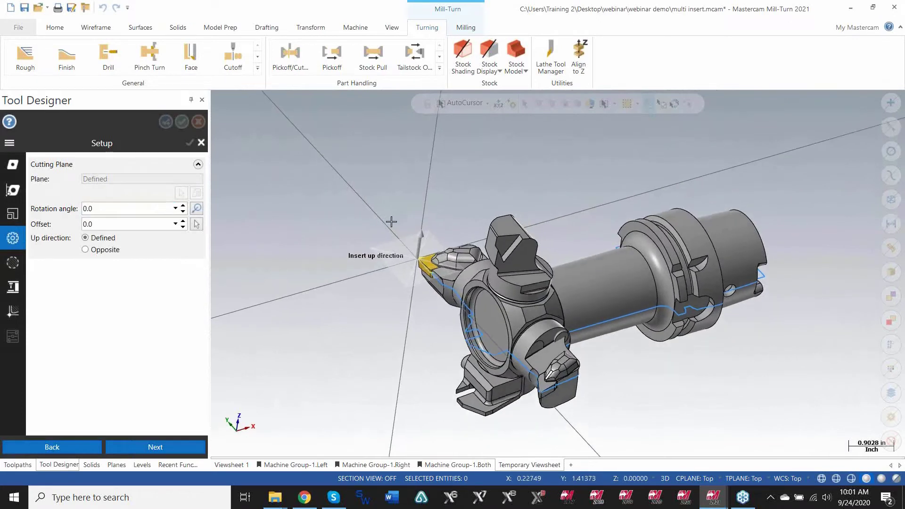
scroll(382, 231, "up", 2)
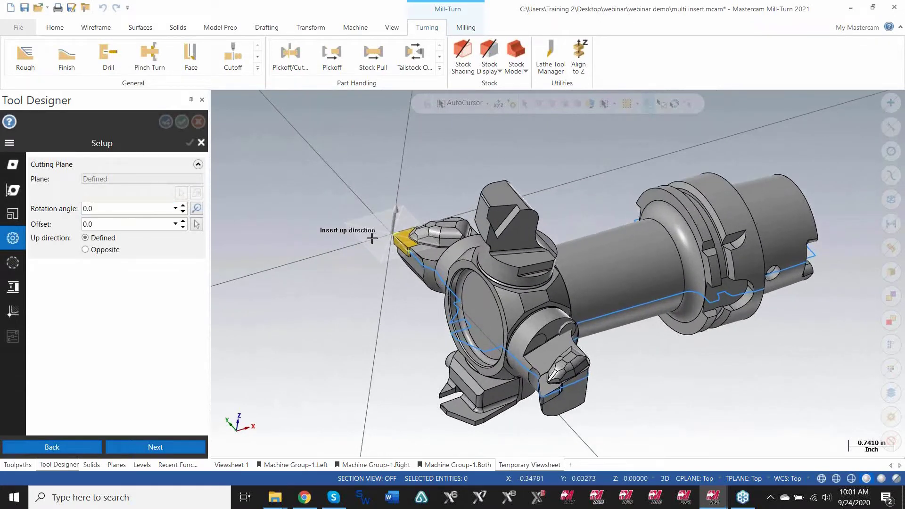
Redefine the tool boundary between upper and lower planes moved in close to the holder body, cutting off the vertical arms
left_click(13, 264)
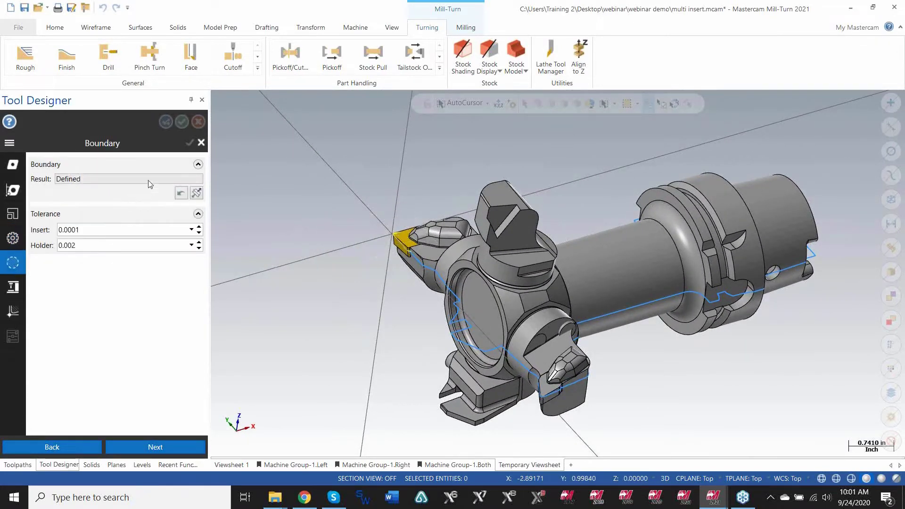
left_click(196, 192)
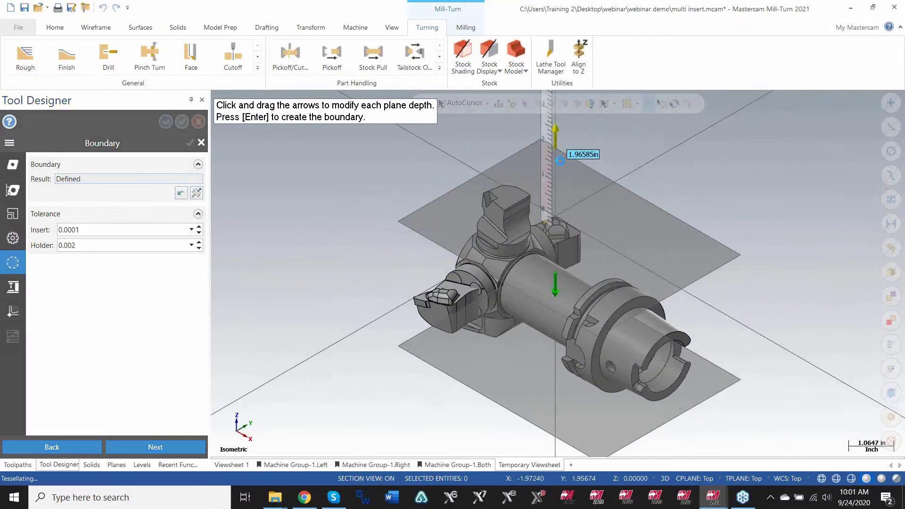
left_click_drag(556, 142, 554, 176)
middle_click_drag(495, 392, 542, 341)
mouse_move(519, 357)
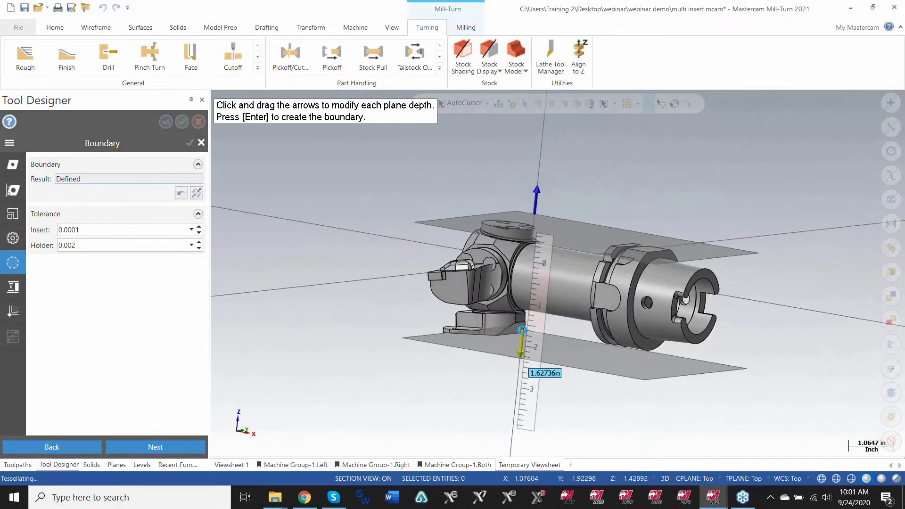
left_click_drag(522, 330, 542, 303)
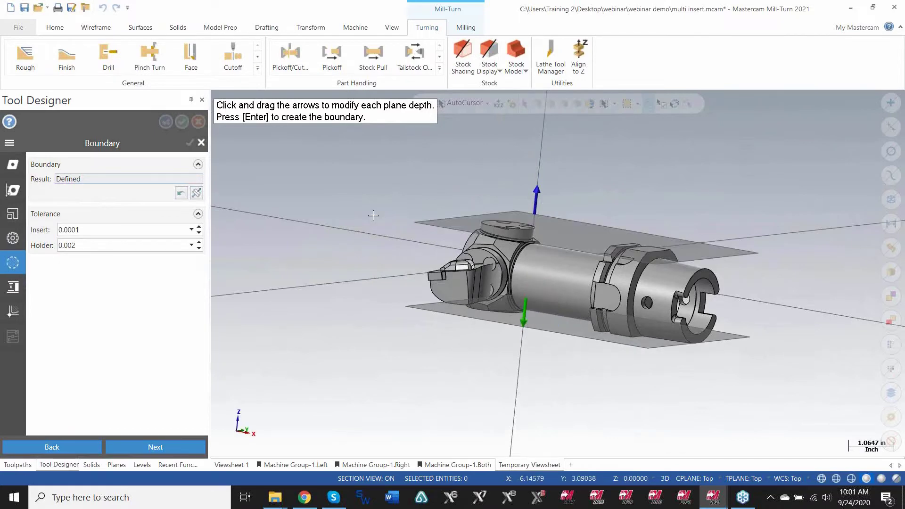
key("Return")
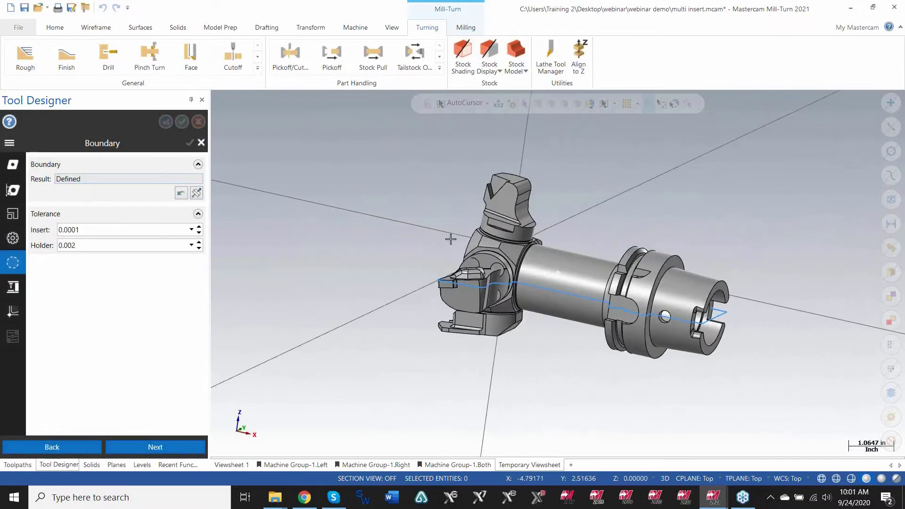
Define the CNMG's compensation tool center from the insert's upper edge and outer side edge, and accept the insert
left_click(14, 288)
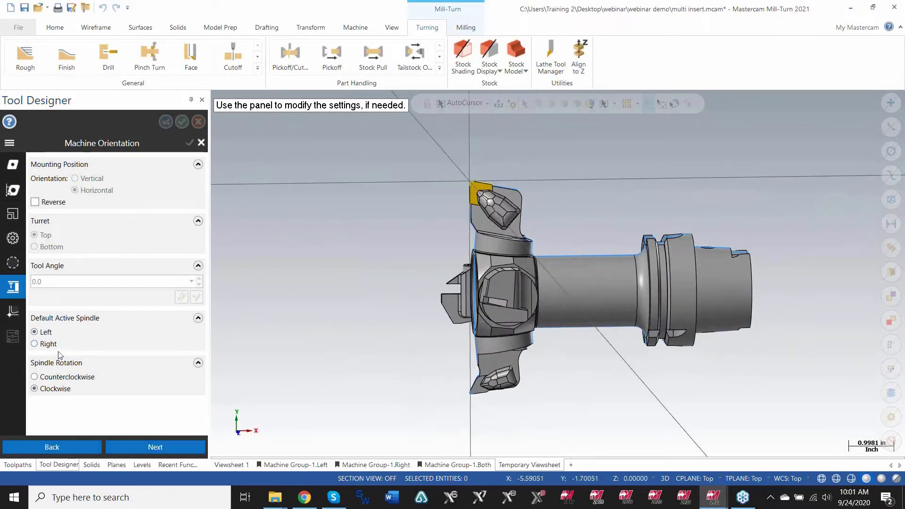
left_click(13, 313)
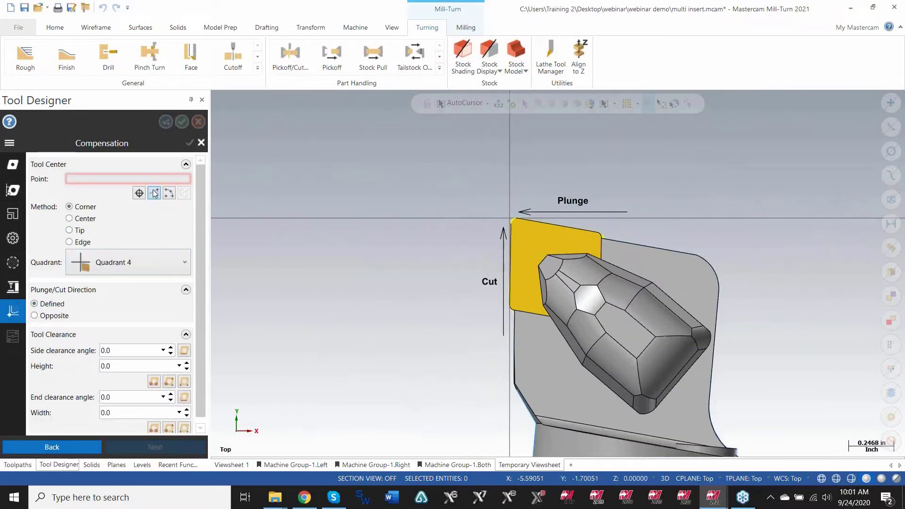
left_click(154, 194)
left_click(553, 225)
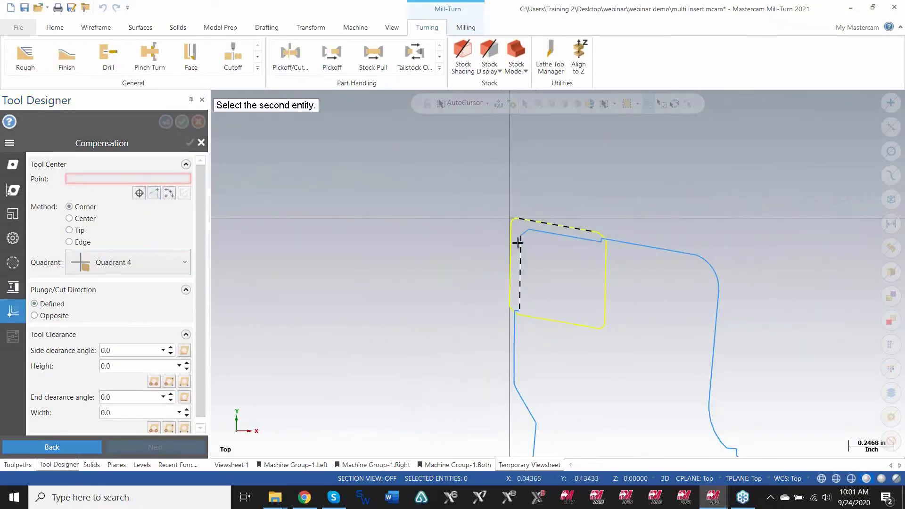
left_click(507, 243)
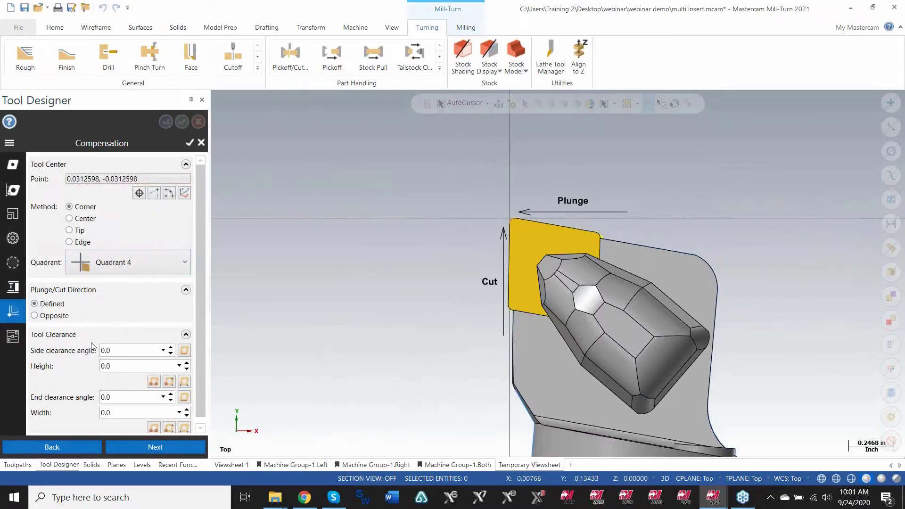
scroll(51, 332, "down", 1)
scroll(71, 346, "up", 1)
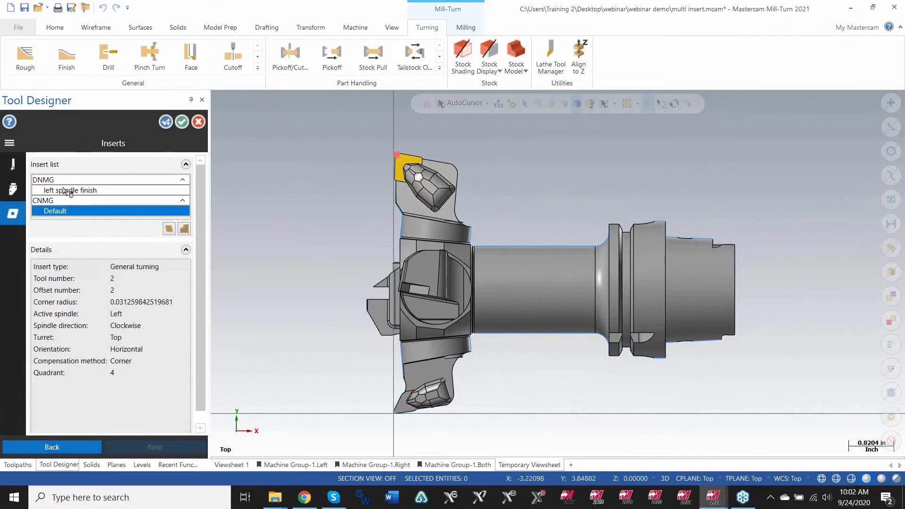
Compare the DNMG left spindle finish and CNMG Default definitions in the insert list
left_click(62, 190)
left_click(66, 212)
left_click(67, 194)
left_click(70, 215)
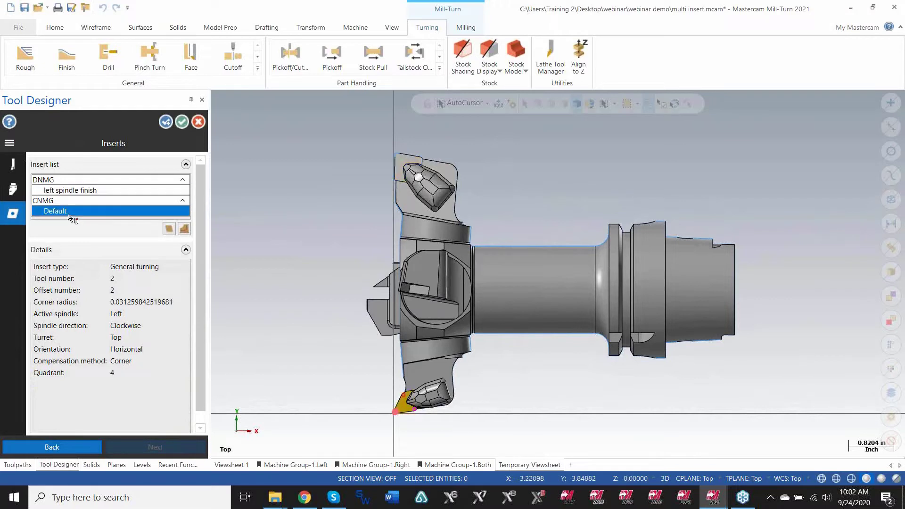
Exit the tool designer without saving its changes and close the Tool Manager
left_click(200, 124)
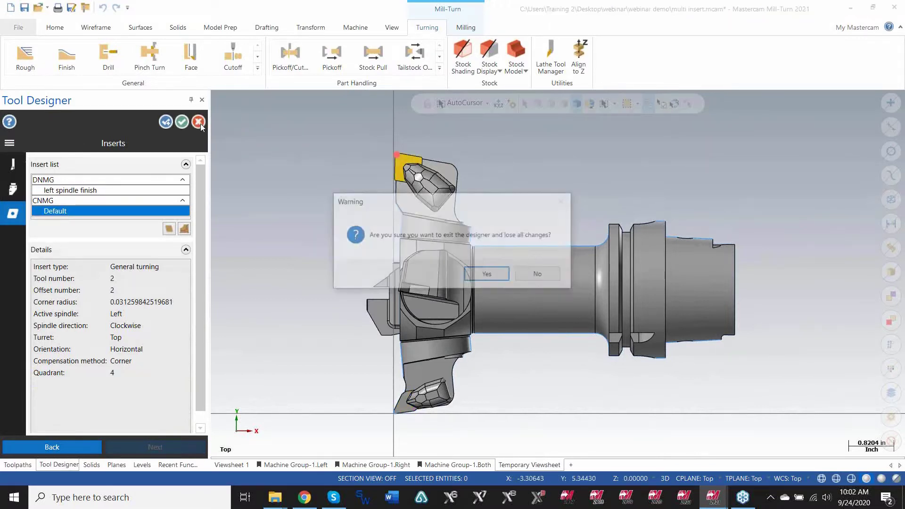
left_click(501, 275)
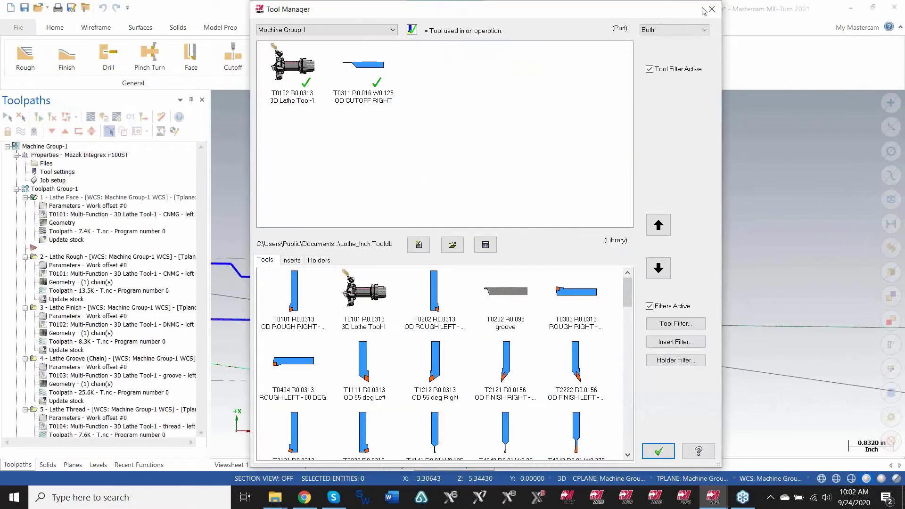
left_click(705, 10)
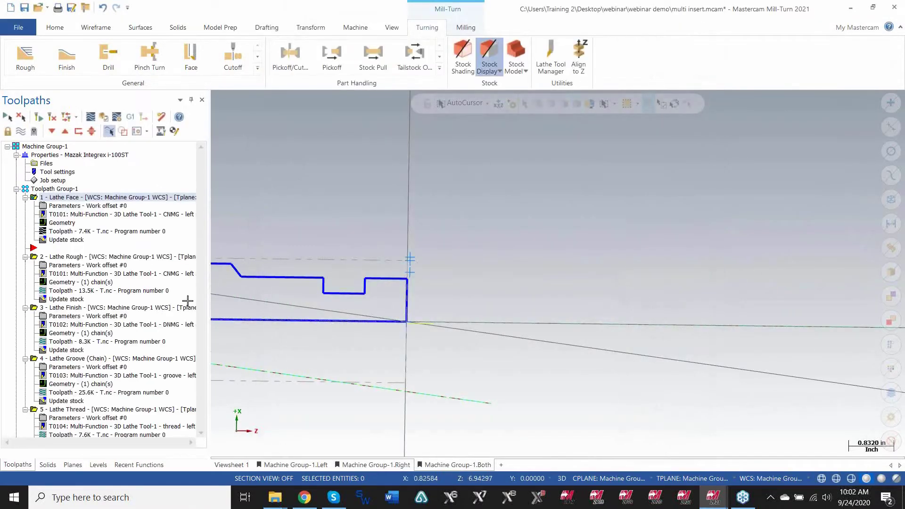
Show the part profile and chuck outline in the Top (WCS) view
scroll(438, 257, "down", 5)
right_click(436, 202)
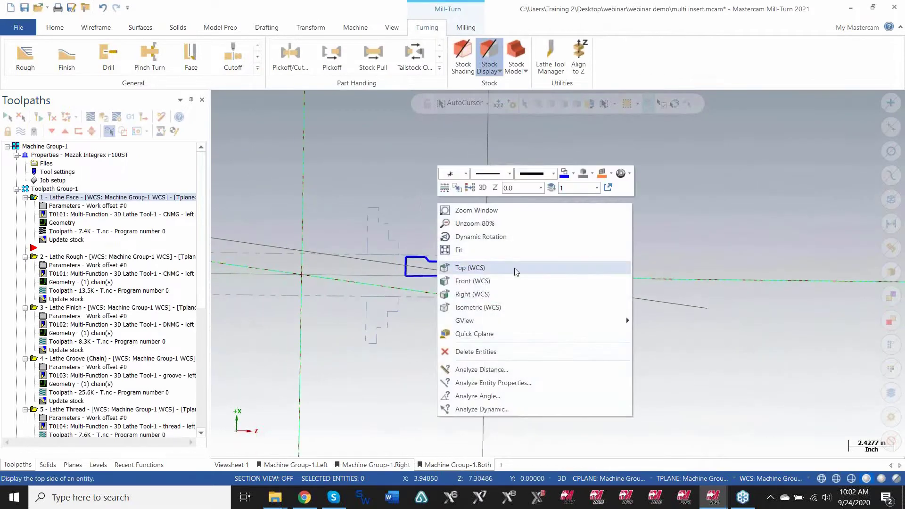
left_click(514, 268)
scroll(511, 265, "up", 8)
scroll(596, 253, "down", 5)
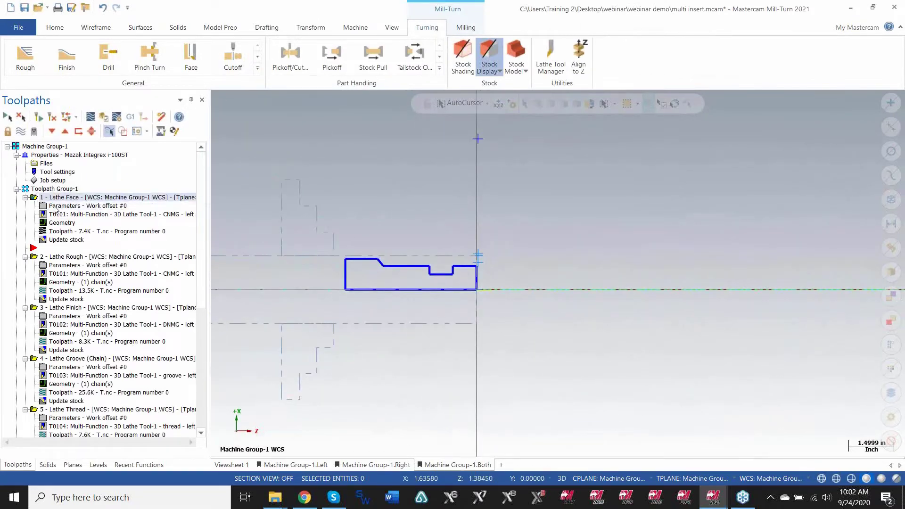
Open the Lathe Face operation's parameters and review the insert cutting definitions of 3D Lathe Tool-1 without changing the selection
left_click(81, 207)
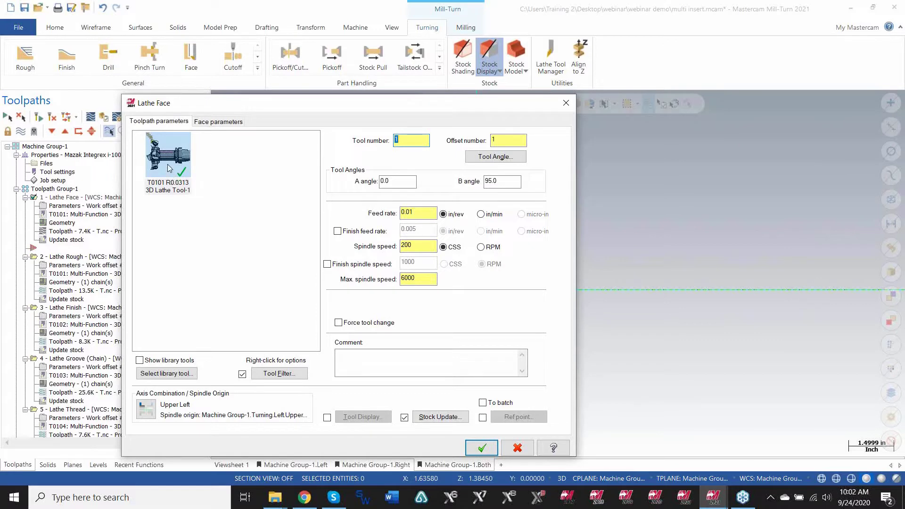
right_click(170, 168)
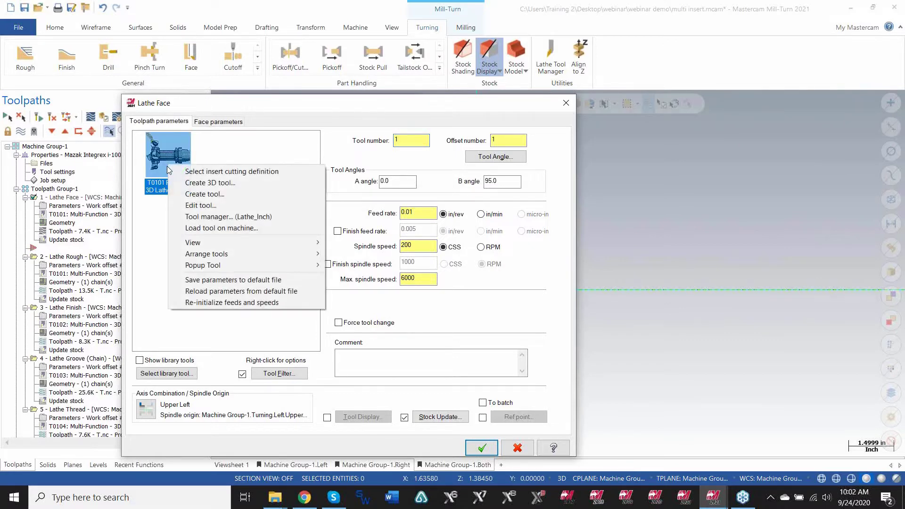
left_click(193, 172)
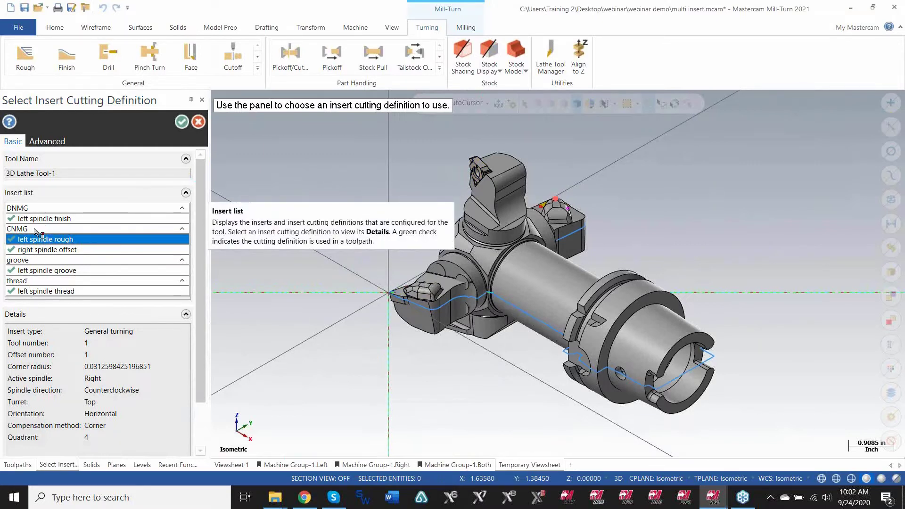
left_click(199, 122)
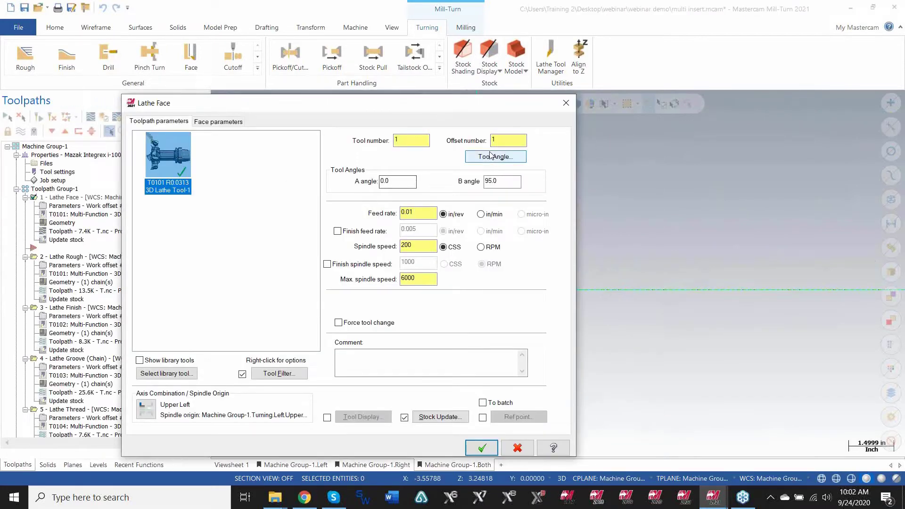
Inspect the tool angle settings of the Lathe Face operation and leave its parameters without saving
left_click(486, 161)
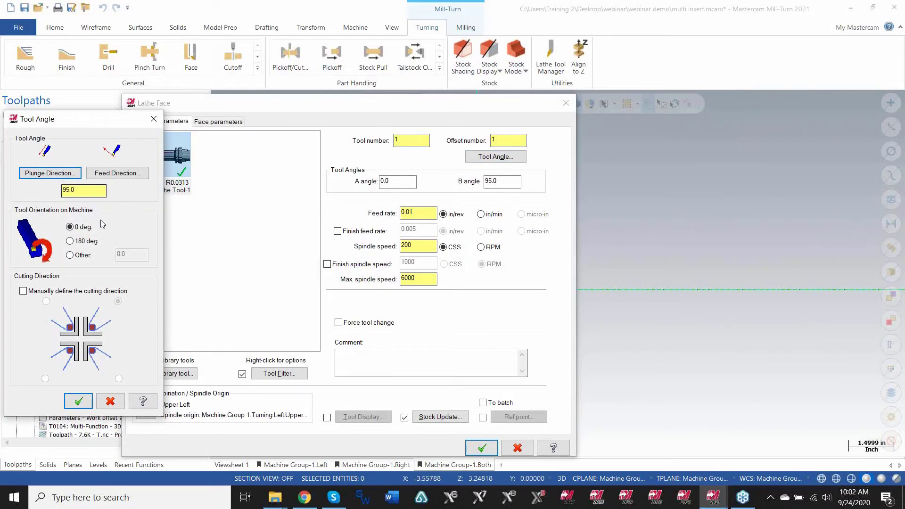
left_click(153, 119)
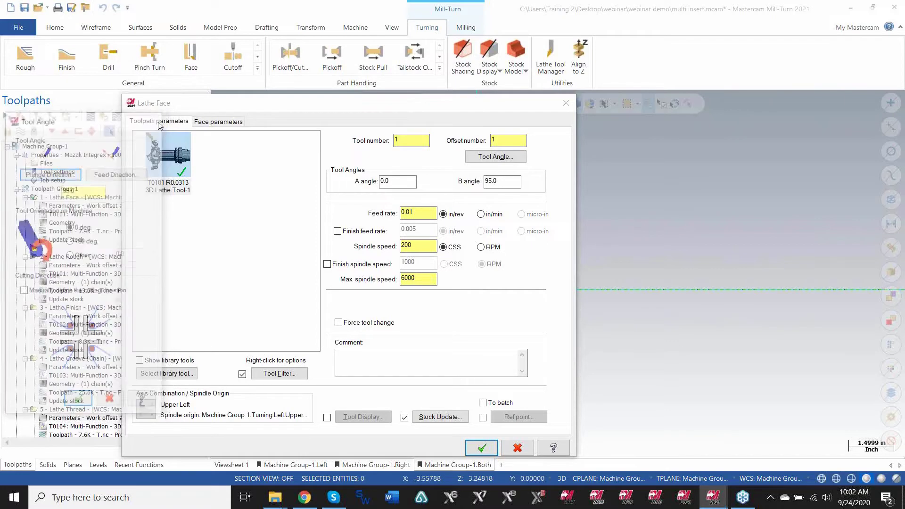
left_click(518, 449)
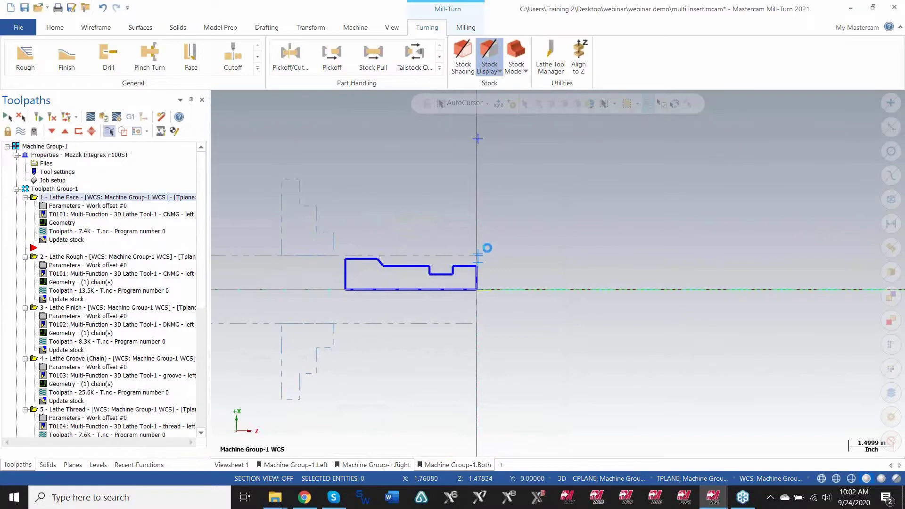
Backplot the Lathe Face operation and examine how the CNMG insert and multi-insert holder meet the face of the stock
key("alt+t")
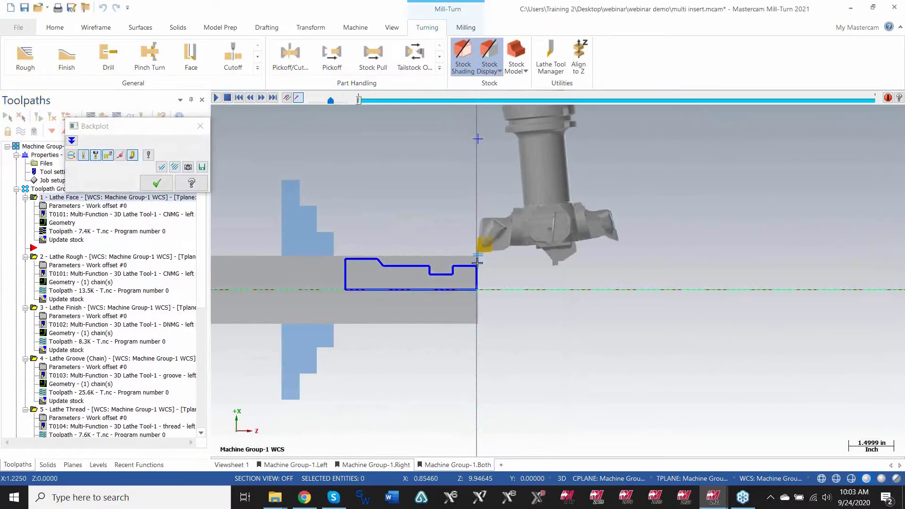
scroll(493, 257, "up", 2)
scroll(498, 259, "up", 3)
scroll(497, 259, "down", 1)
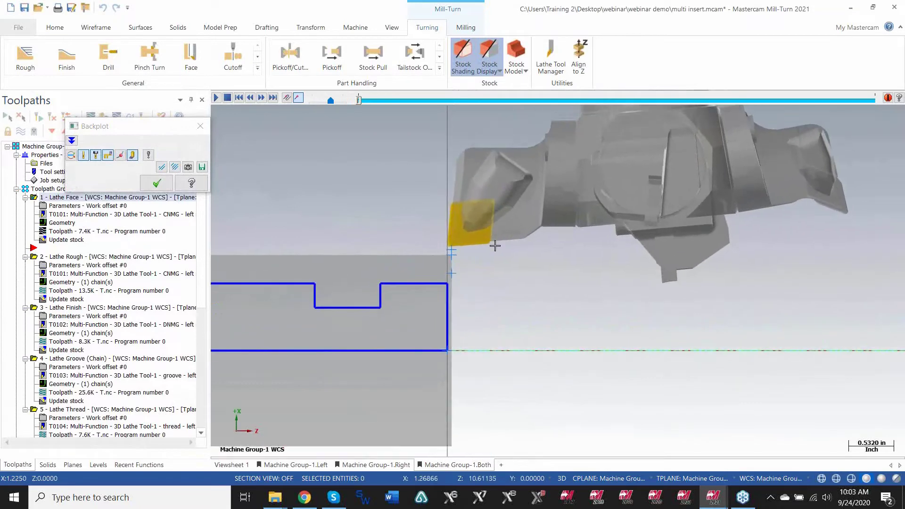
scroll(531, 219, "up", 3)
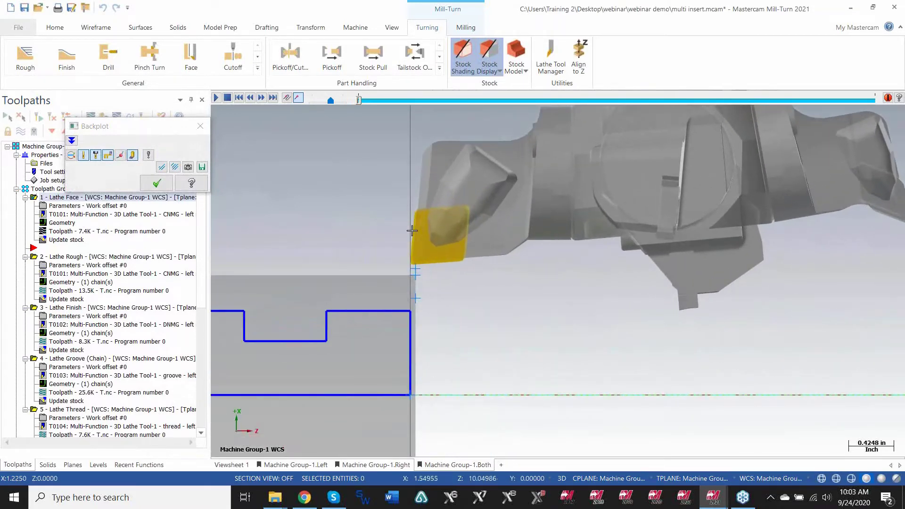
scroll(440, 264, "down", 2)
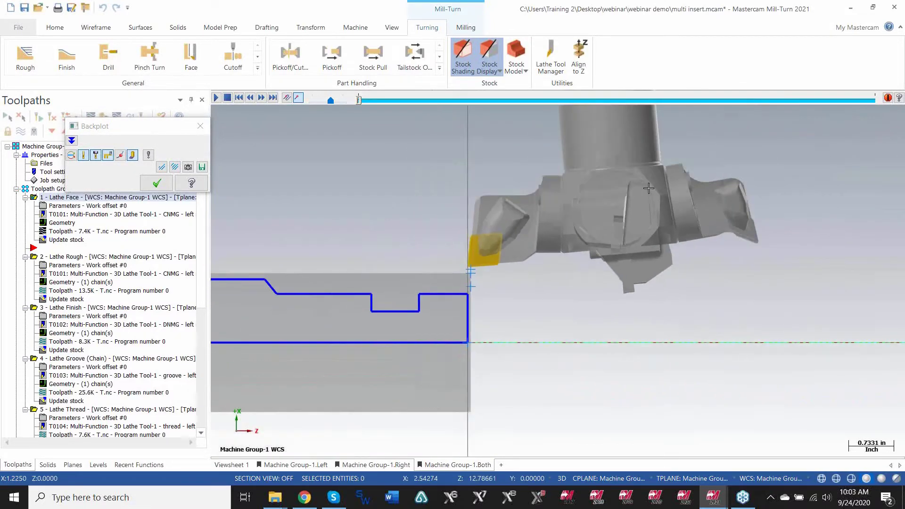
middle_click_drag(440, 264, 582, 206)
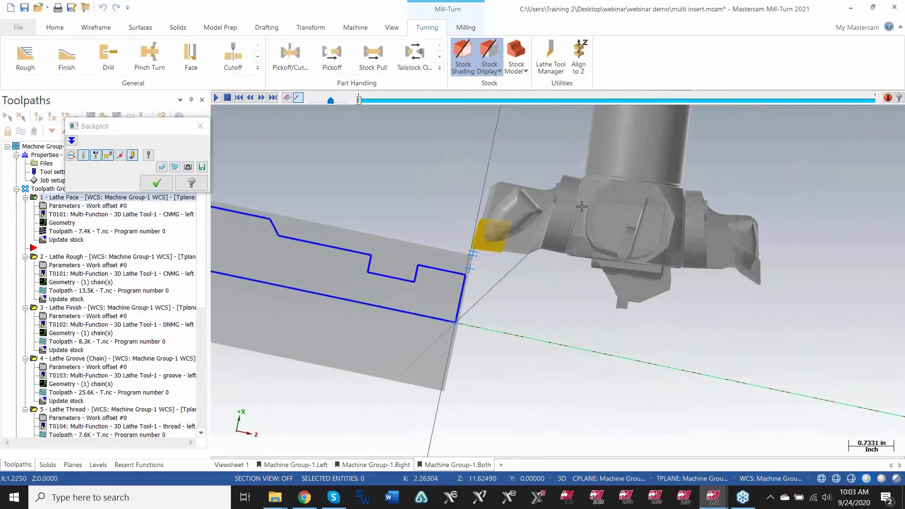
middle_click_drag(595, 247, 456, 292)
scroll(457, 293, "up", 2)
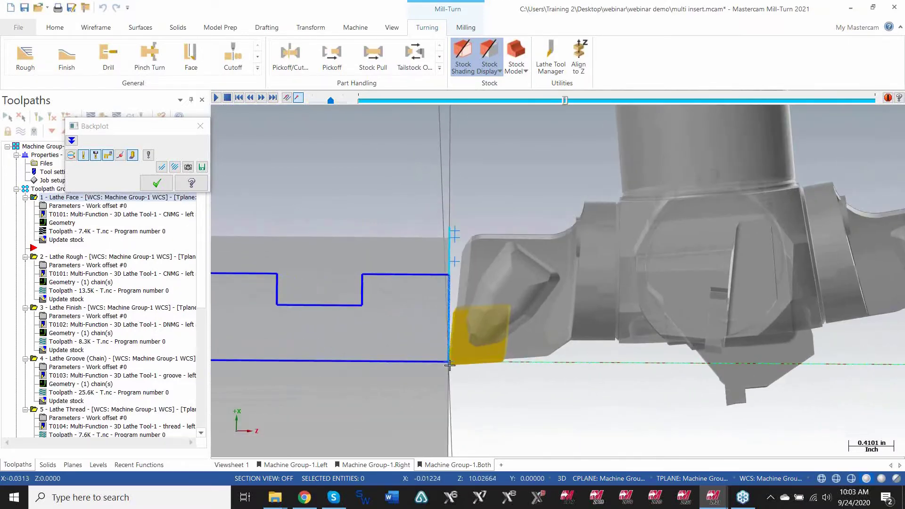
scroll(453, 366, "up", 5)
scroll(453, 366, "down", 8)
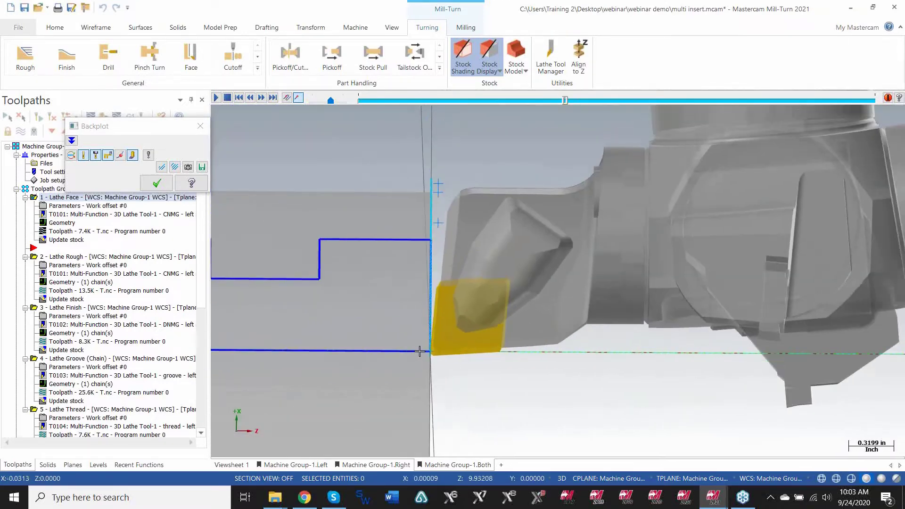
left_click(157, 183)
Backplot the Lathe Groove (Chain) operation and examine the groove insert's plunges and holder clearance, closing the backplot when done
scroll(497, 226, "down", 2)
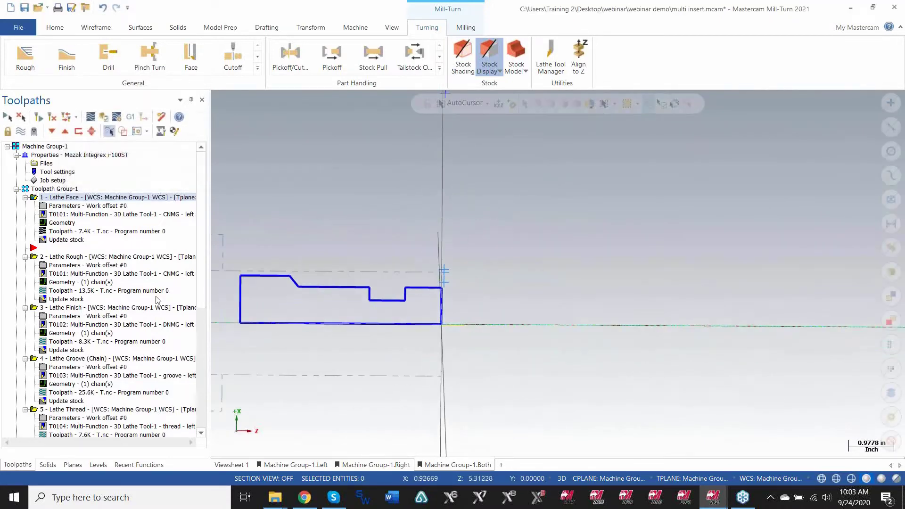
scroll(85, 264, "down", 3)
left_click(85, 282)
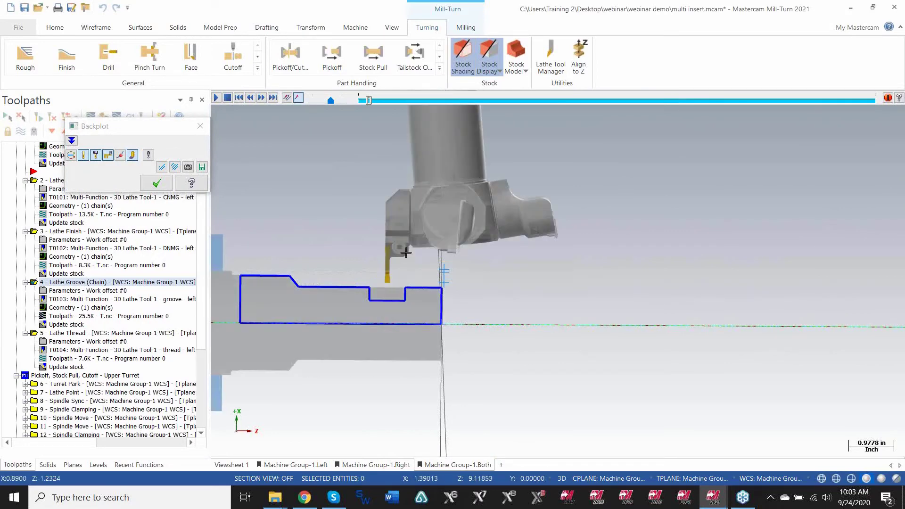
scroll(442, 229, "up", 1)
scroll(339, 295, "up", 4)
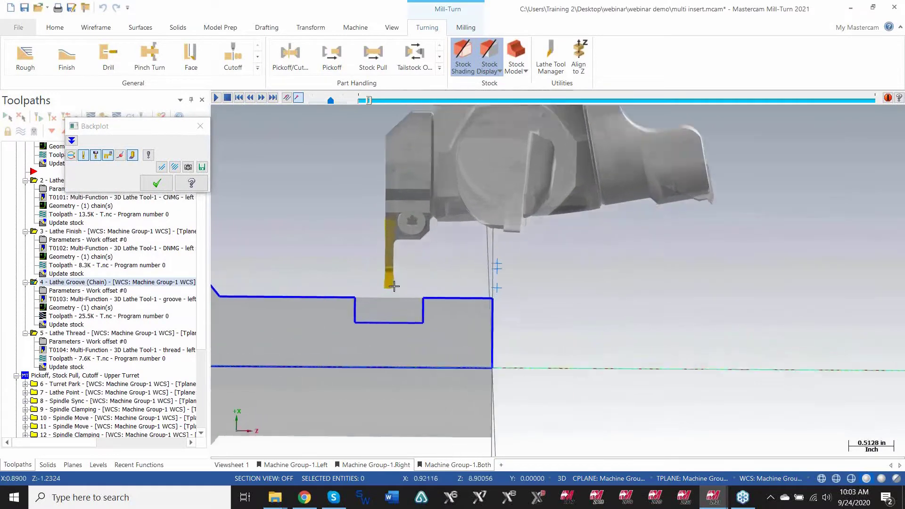
scroll(394, 286, "up", 1)
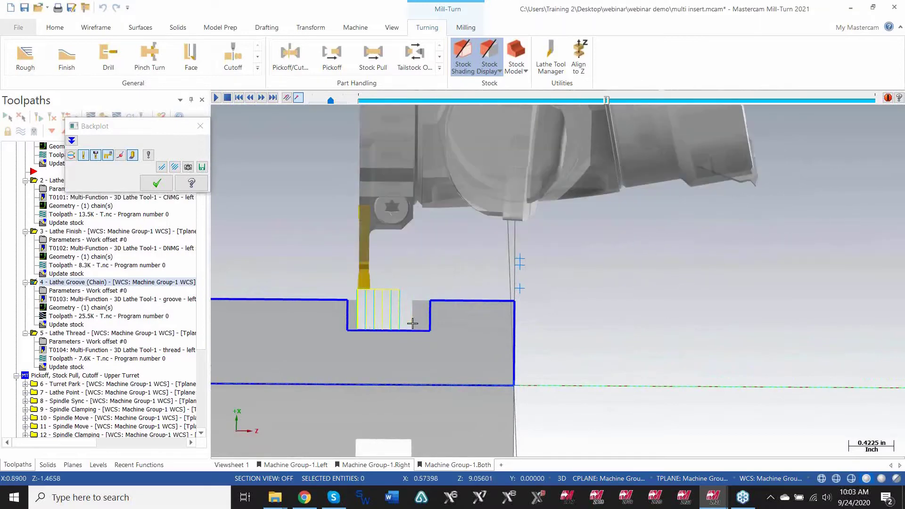
scroll(413, 323, "down", 1)
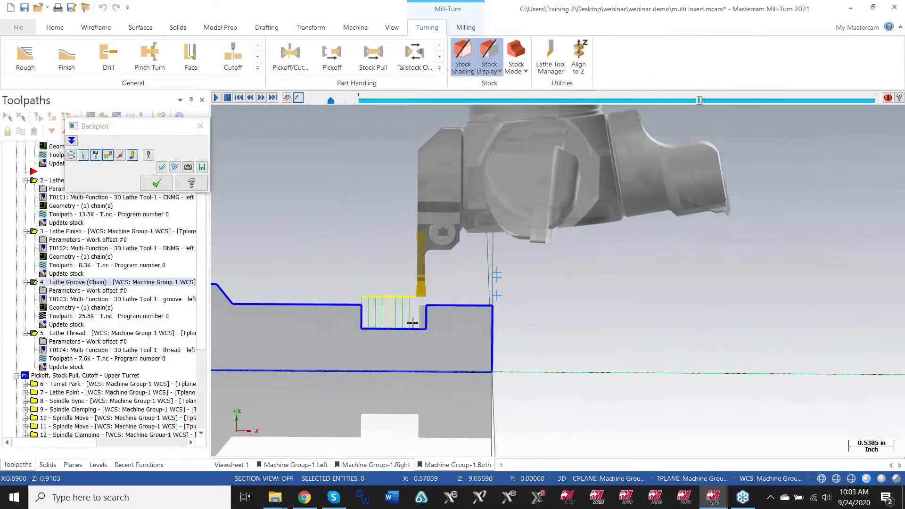
scroll(412, 324, "down", 1)
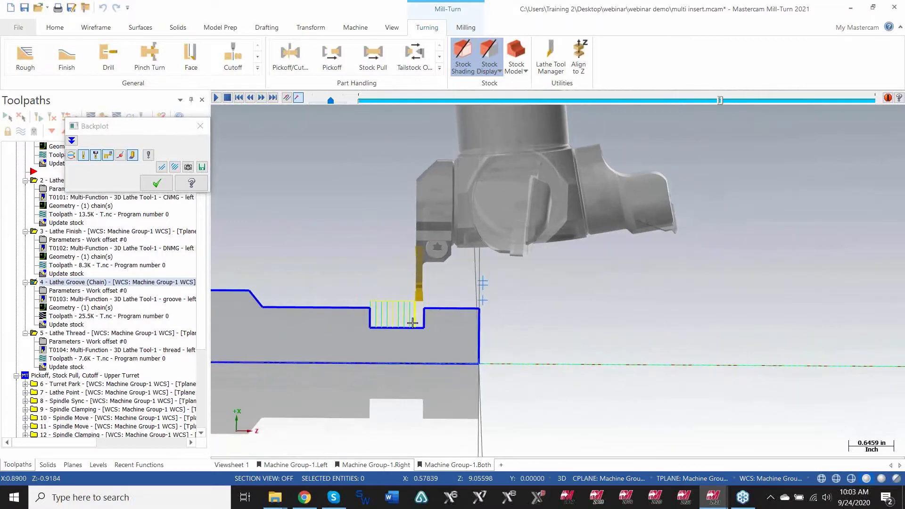
left_click(201, 127)
Select all operations and open them in Verify, closing the simulator again
scroll(141, 156, "up", 3)
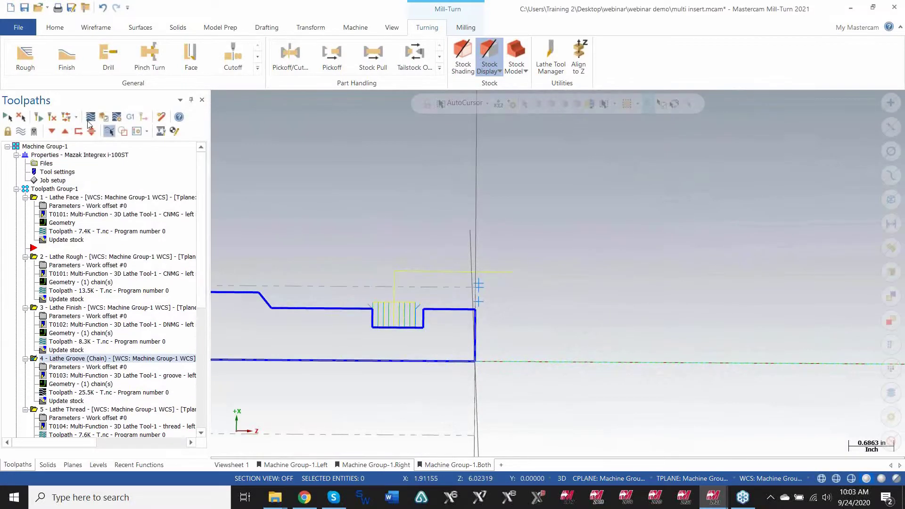
left_click(7, 119)
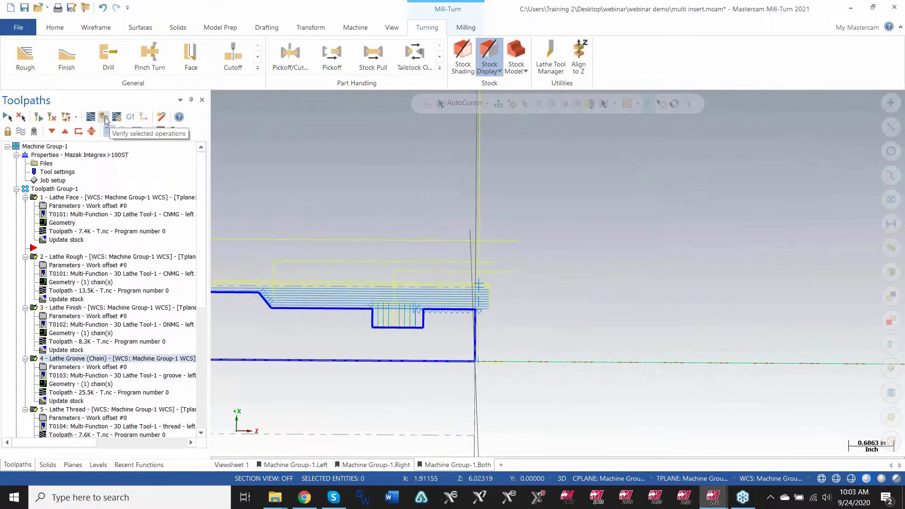
left_click(104, 118)
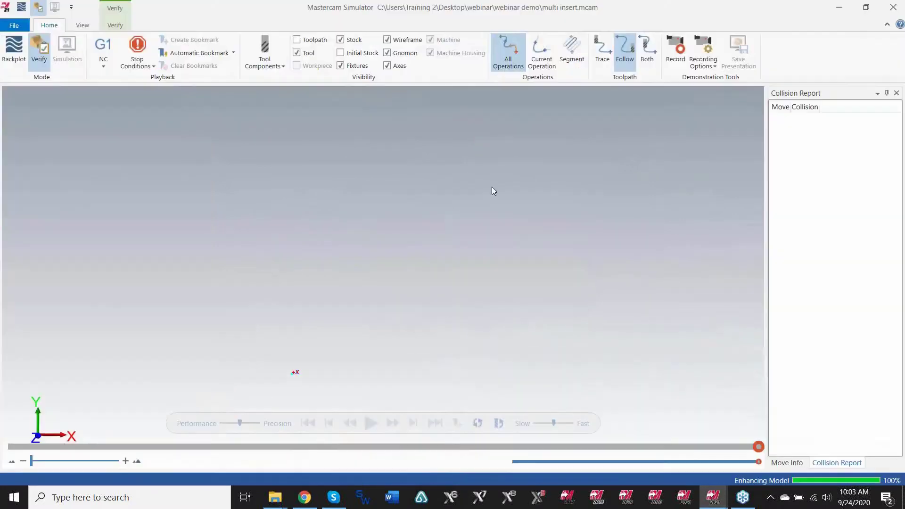
left_click(893, 7)
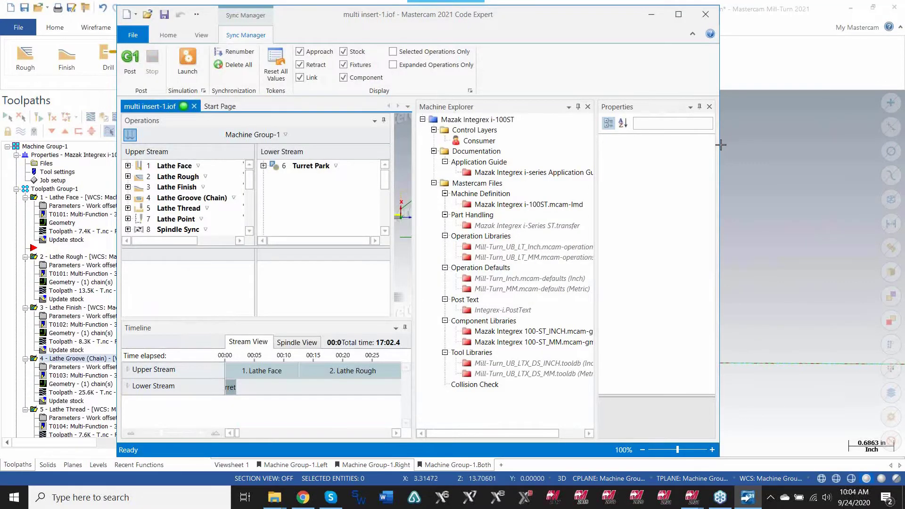
Launch the machine simulation of the multi insert program from Code Expert and frame the Mazak Integrex work area
scroll(229, 213, "down", 5)
scroll(229, 214, "up", 5)
left_click(189, 58)
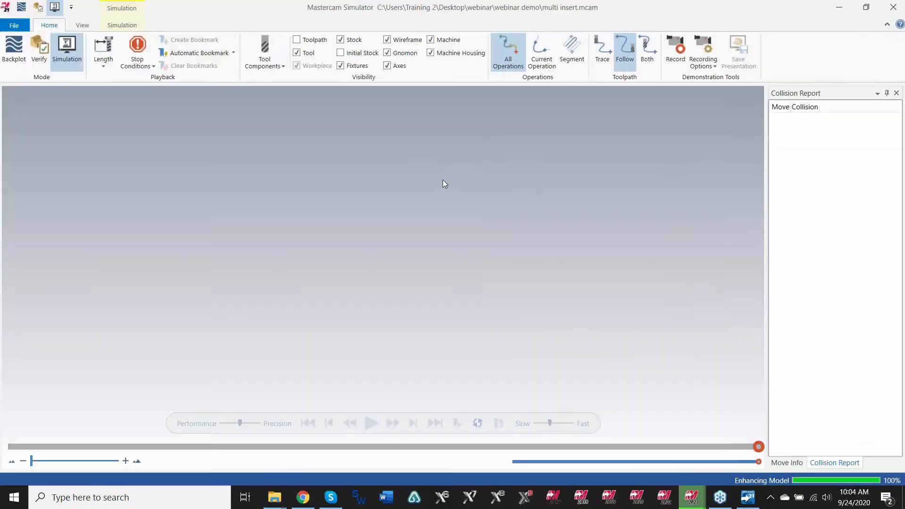
scroll(326, 240, "up", 2)
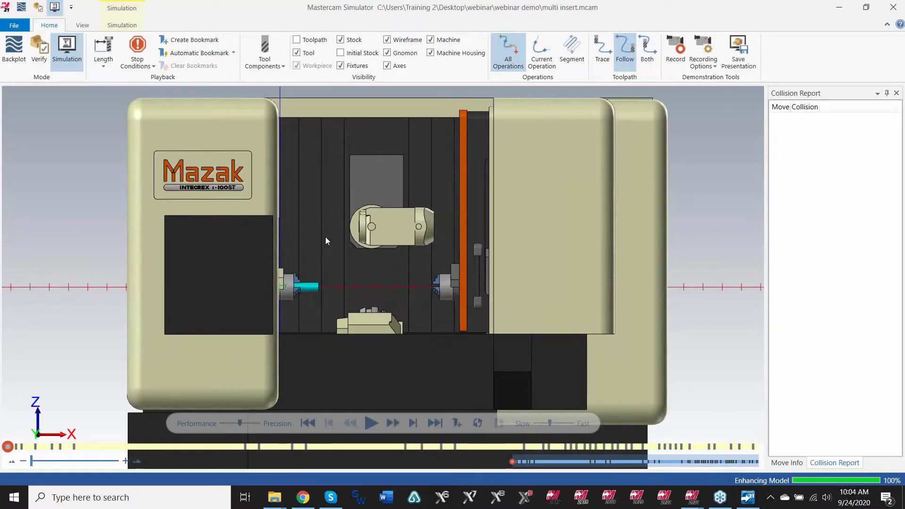
scroll(327, 295, "up", 3)
scroll(327, 295, "down", 2)
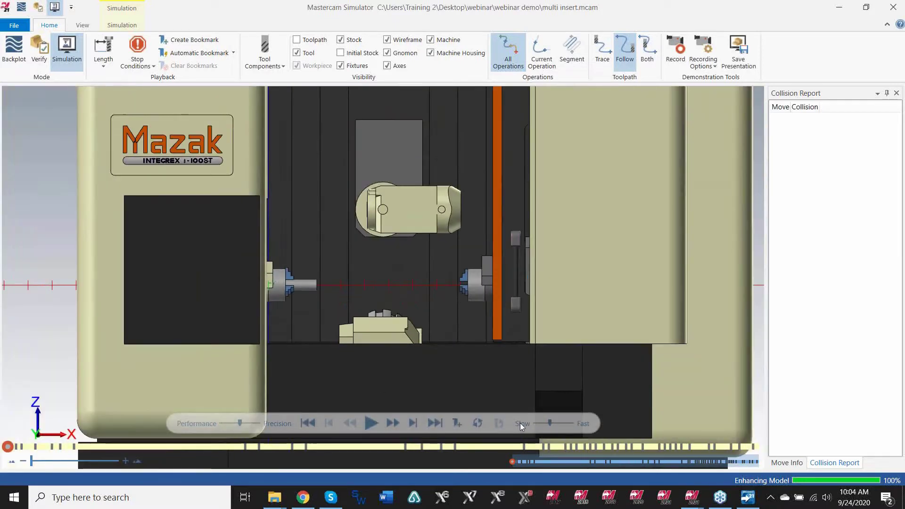
Slightly raise the simulation speed, play the opening moves and pause as the multi-insert tool swings down near the stock
left_click(555, 427)
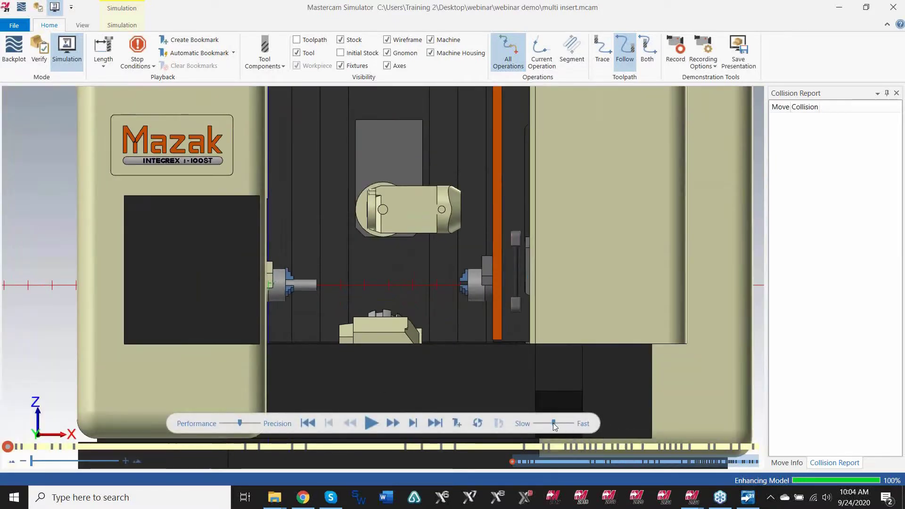
left_click(371, 423)
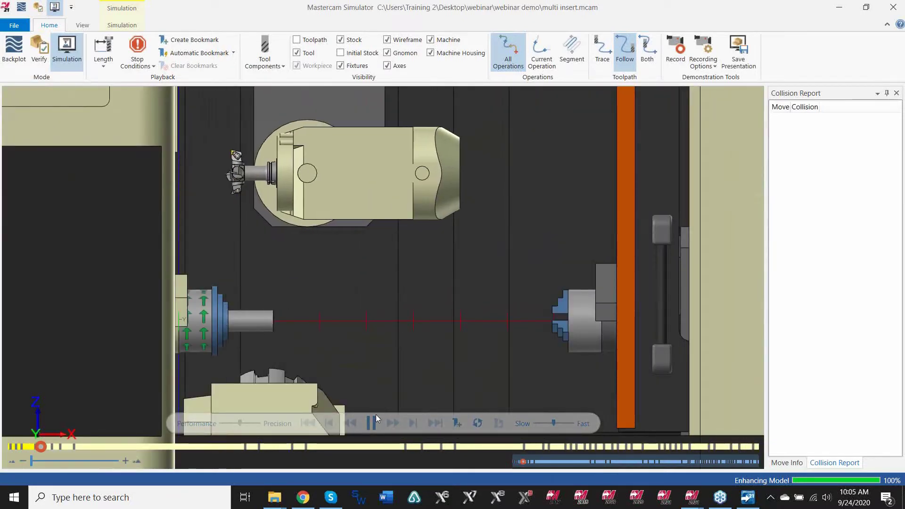
left_click(371, 423)
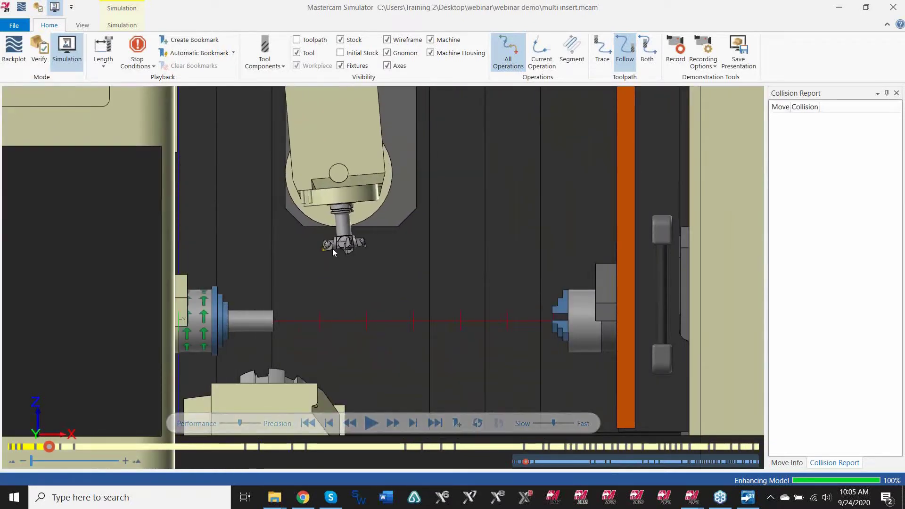
Step the machine simulation forward through the facing moves while examining the CNMG insert at the stock's end
key("s")
scroll(273, 319, "up", 3)
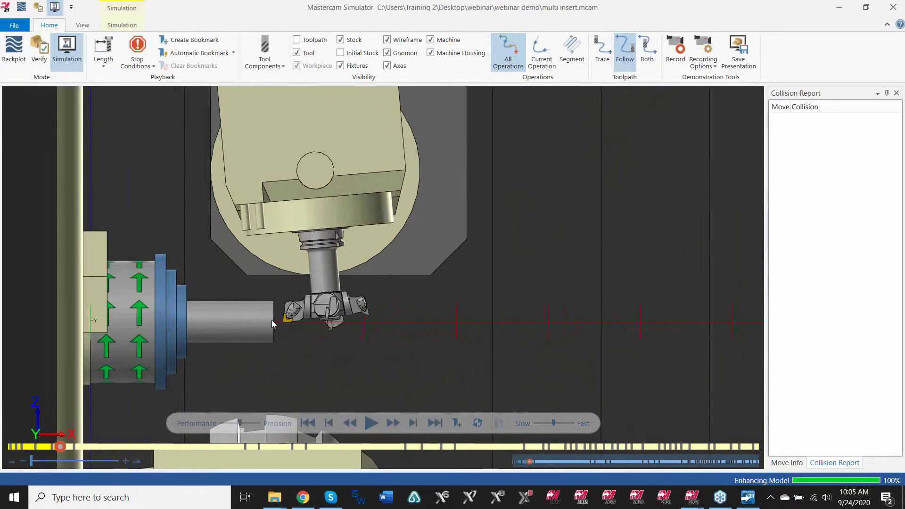
key("s")
scroll(295, 328, "down", 2)
key("s")
key("s")
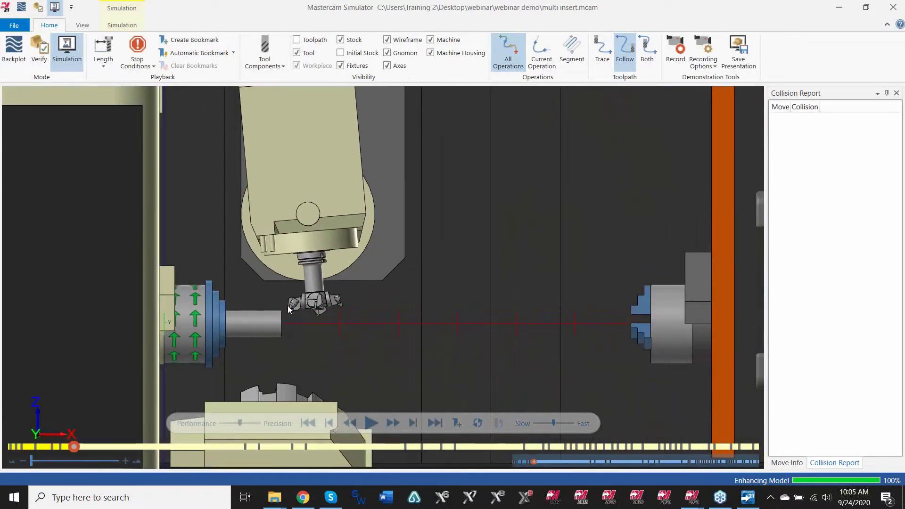
Advance the machine simulation through turning the stepped outer diameter until the tool indexes to another insert
left_click(413, 424)
scroll(281, 314, "up", 3)
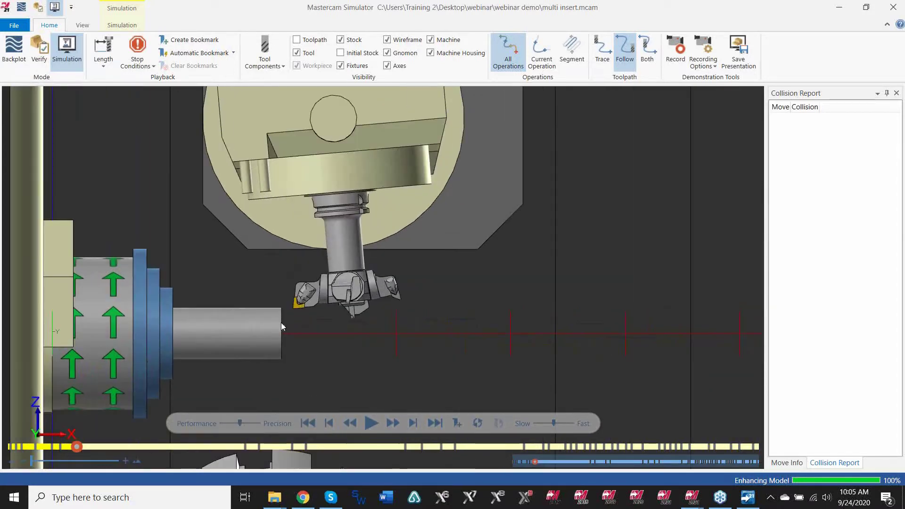
left_click(414, 424)
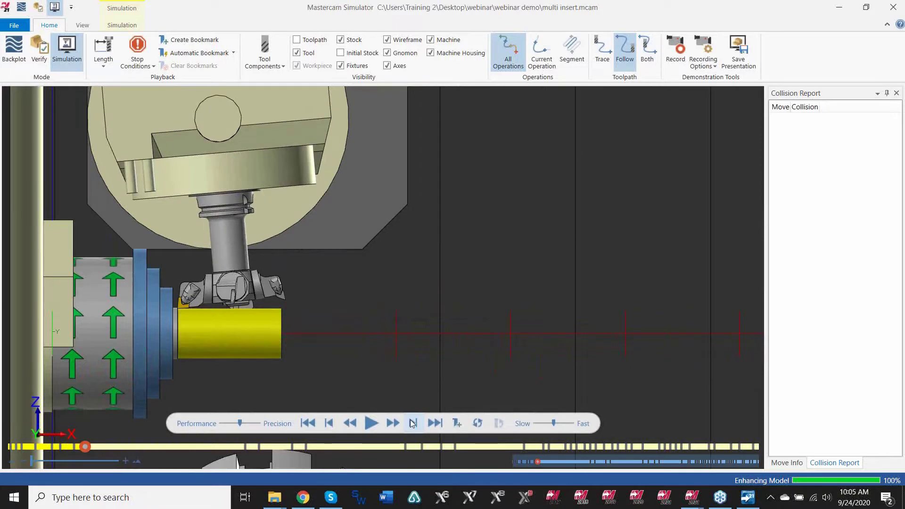
left_click(413, 424)
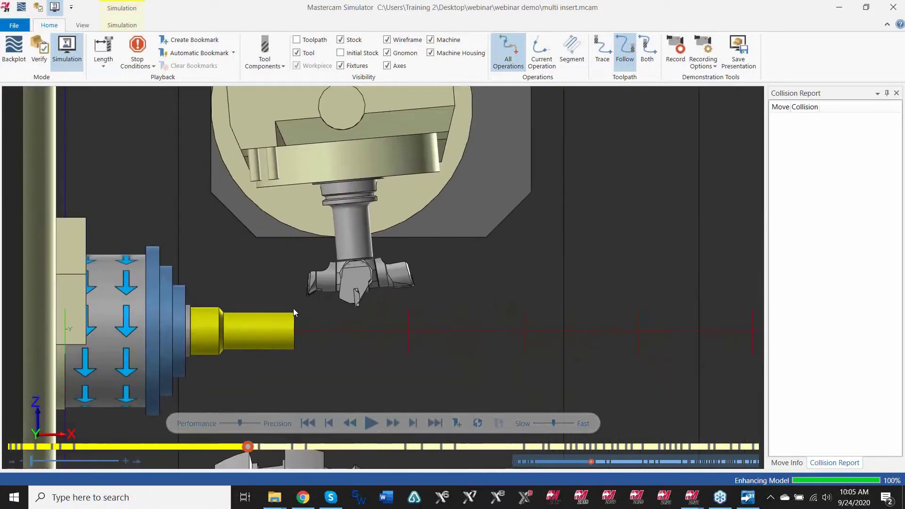
Slow the machine simulation slightly and play it from a closer view until the groove insert approaches the stock
scroll(293, 308, "up", 2)
mouse_move(315, 278)
middle_mouse_down()
mouse_move(348, 293)
mouse_move(299, 273)
mouse_move(315, 277)
middle_mouse_up()
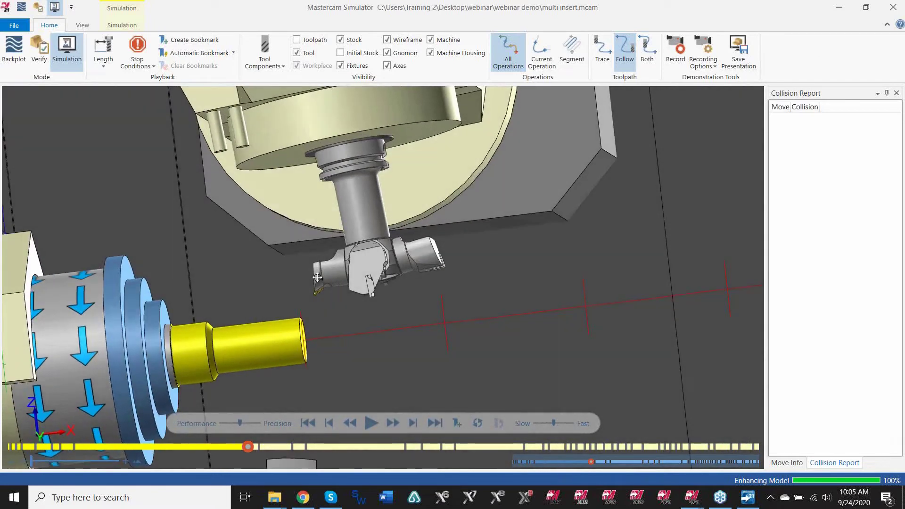
left_click(545, 421)
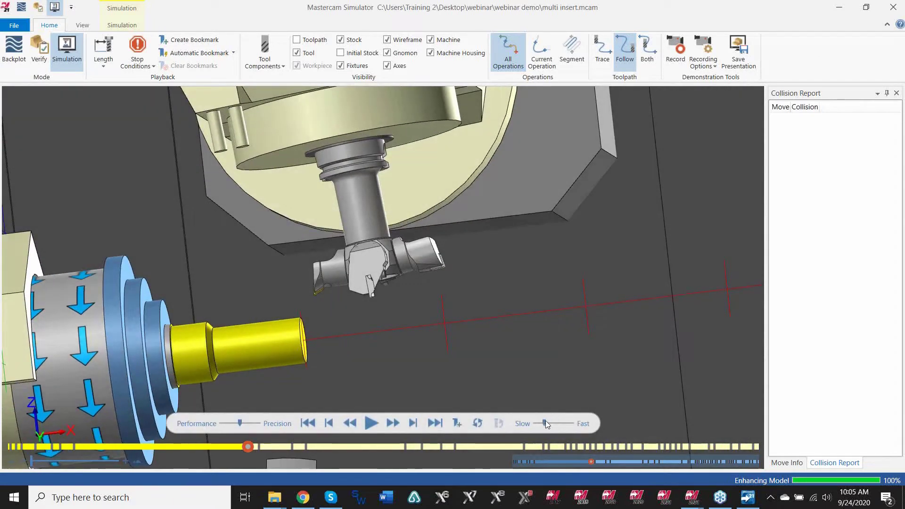
left_click(371, 423)
scroll(303, 323, "down", 1)
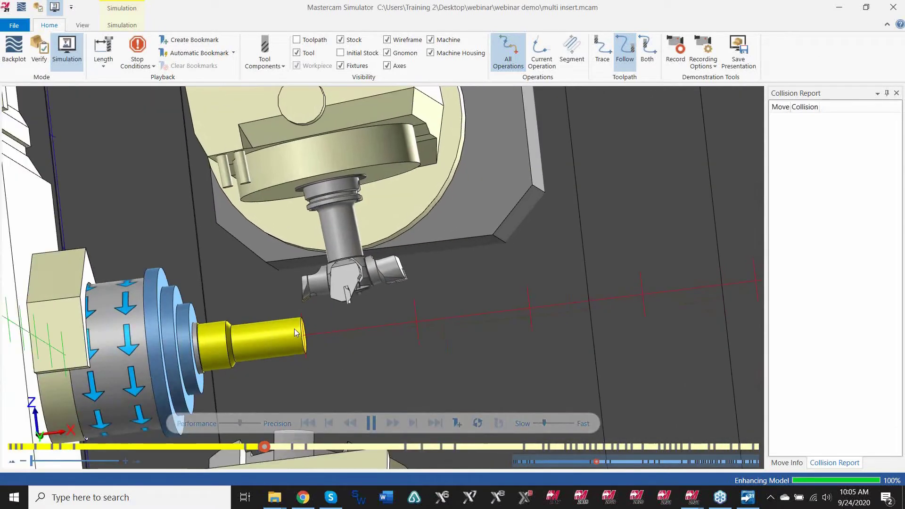
scroll(290, 332, "up", 2)
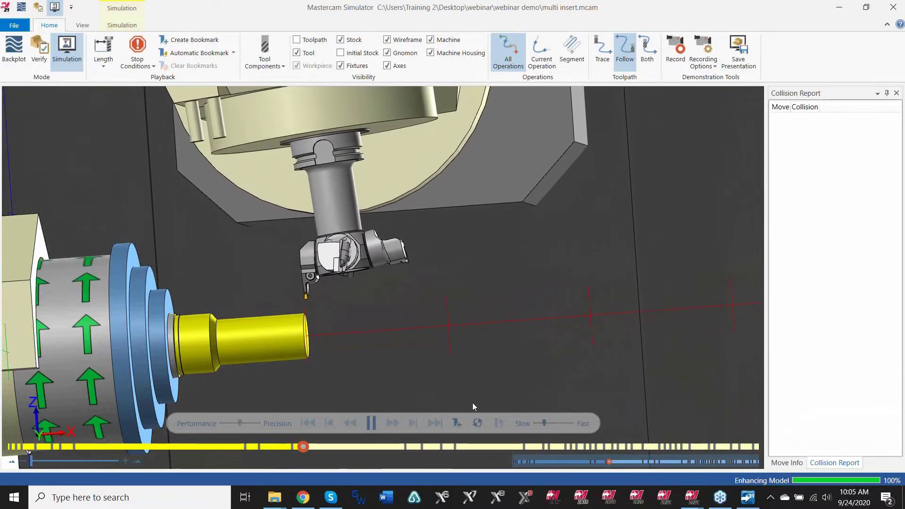
Raise the simulation speed slightly and watch the grooving and threading passes on the front of the part
left_click(550, 423)
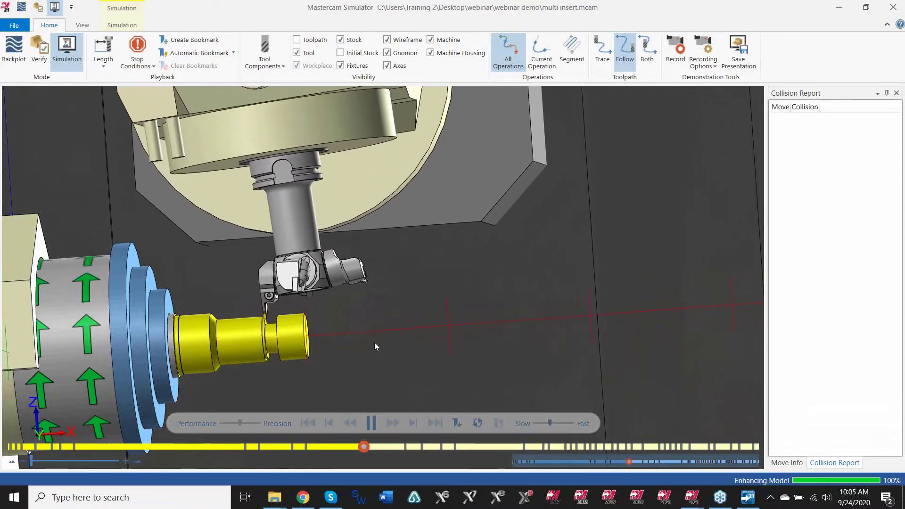
scroll(293, 338, "down", 2)
scroll(292, 336, "down", 1)
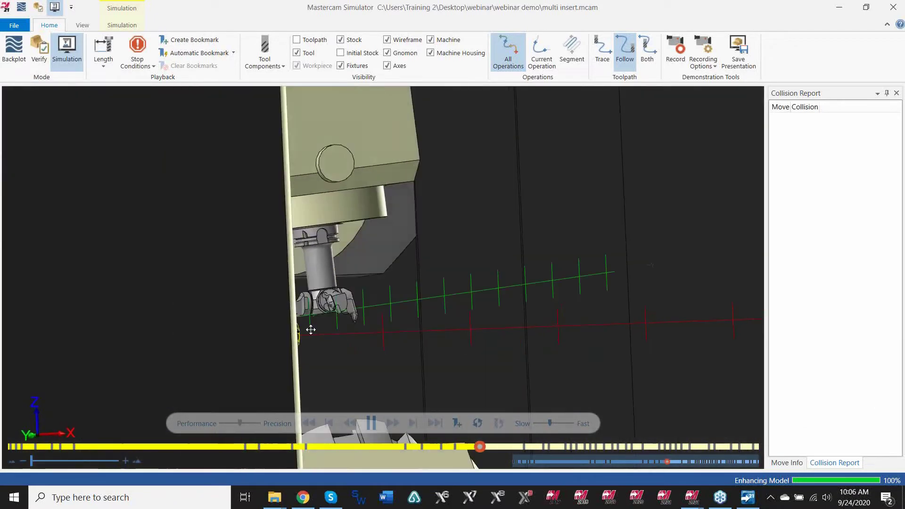
scroll(296, 336, "up", 1)
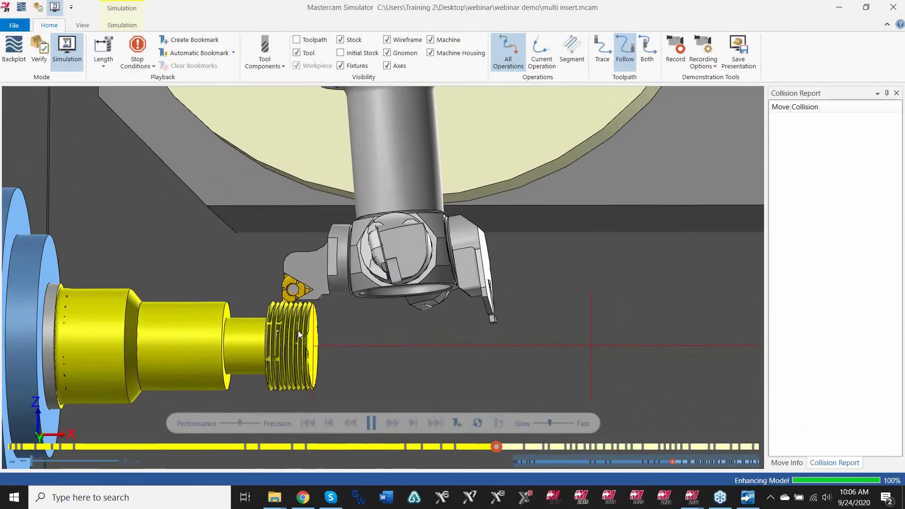
scroll(306, 338, "down", 2)
scroll(318, 336, "down", 1)
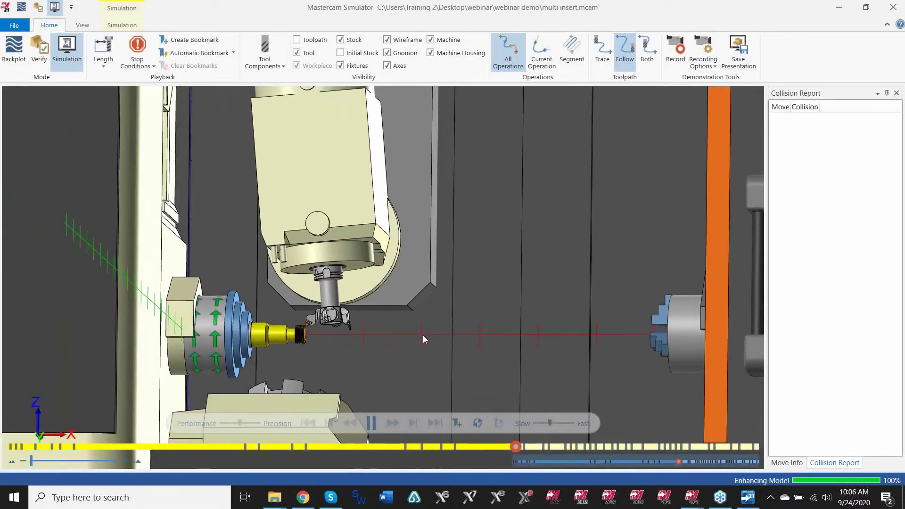
scroll(416, 343, "up", 1)
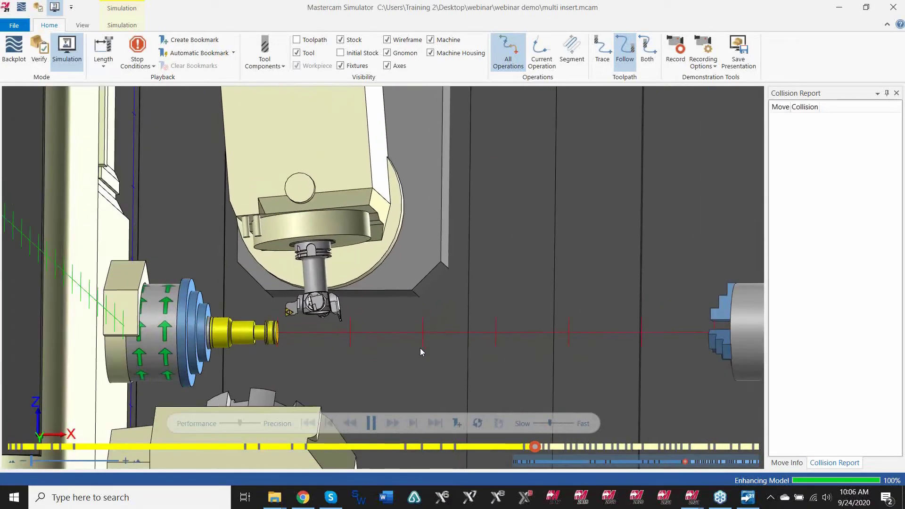
Speed up the playback and run the simulation through the pickoff and cutoff to the end, framing both spindles
left_click(556, 423)
left_click_drag(555, 423, 551, 423)
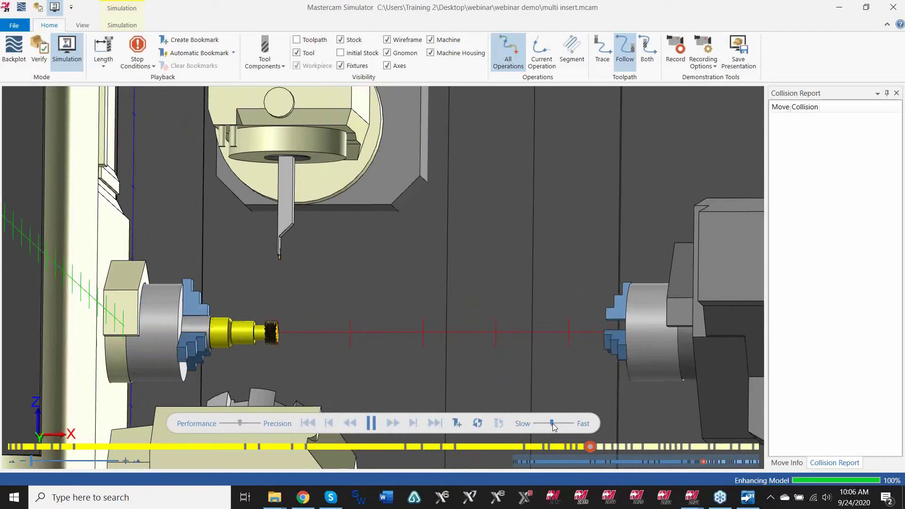
scroll(371, 296, "down", 1)
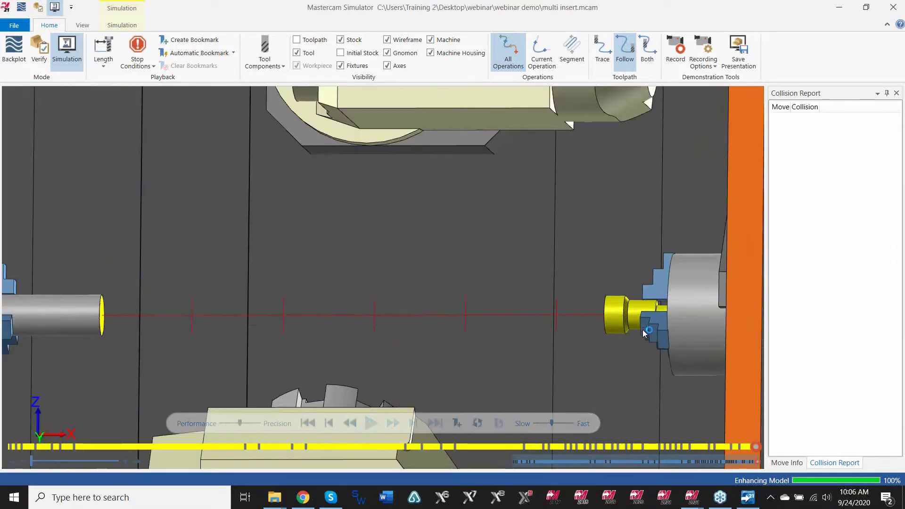
scroll(497, 273, "down", 3)
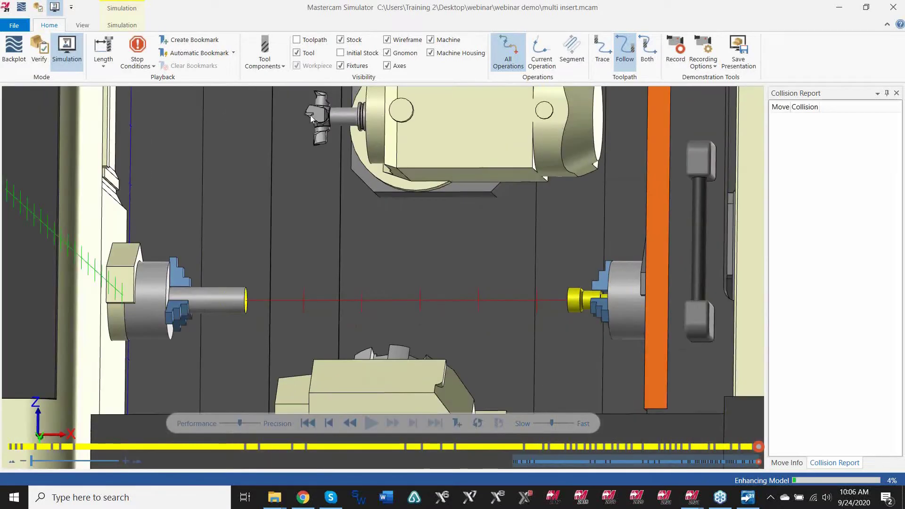
Return from the simulator to the Mill-Turn file and show only operation 22, Lathe Face, framing the right-spindle part
left_click(840, 8)
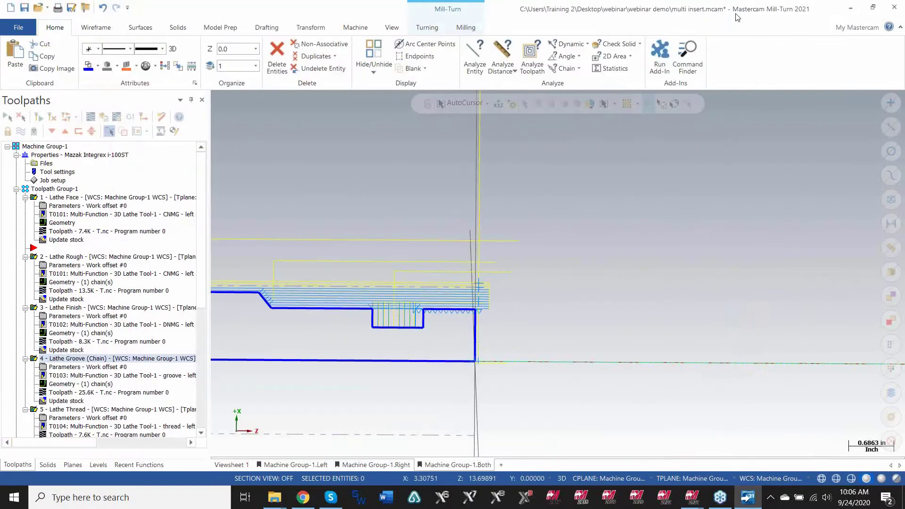
scroll(469, 273, "down", 2)
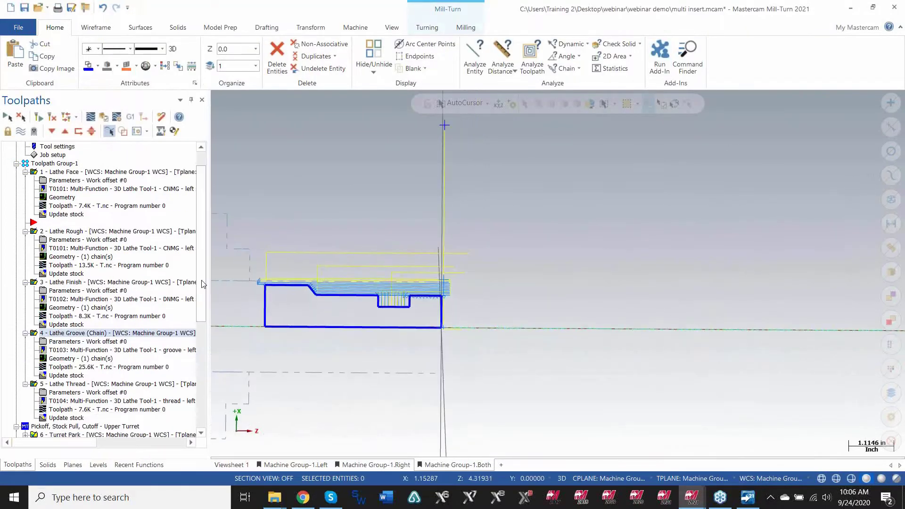
scroll(201, 286, "down", 7)
scroll(202, 286, "down", 2)
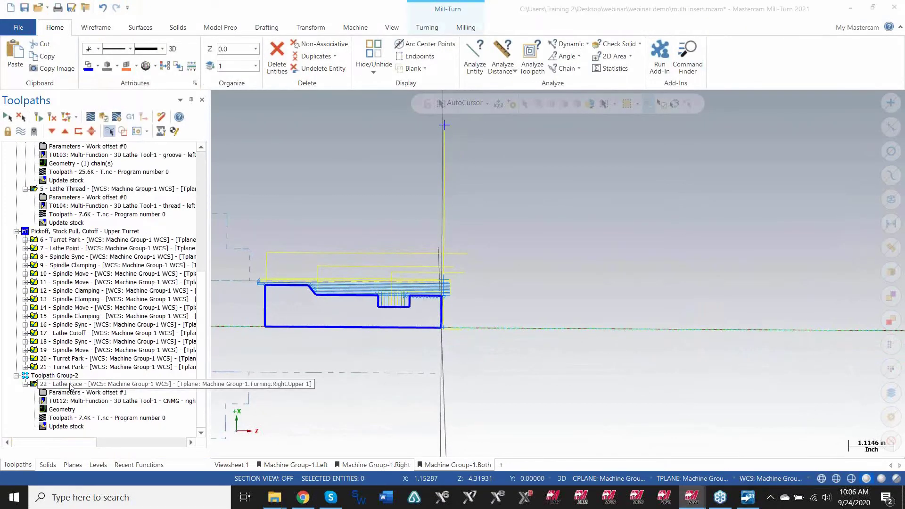
left_click(47, 385)
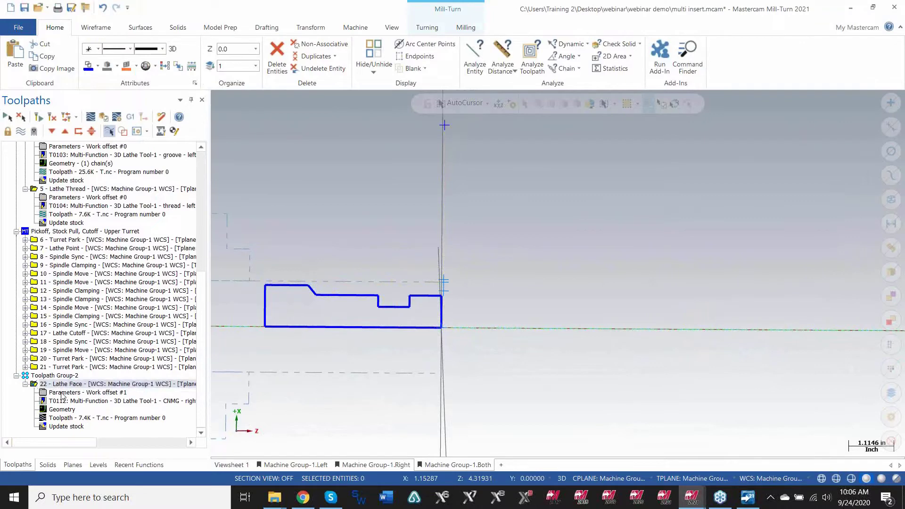
scroll(325, 231, "down", 5)
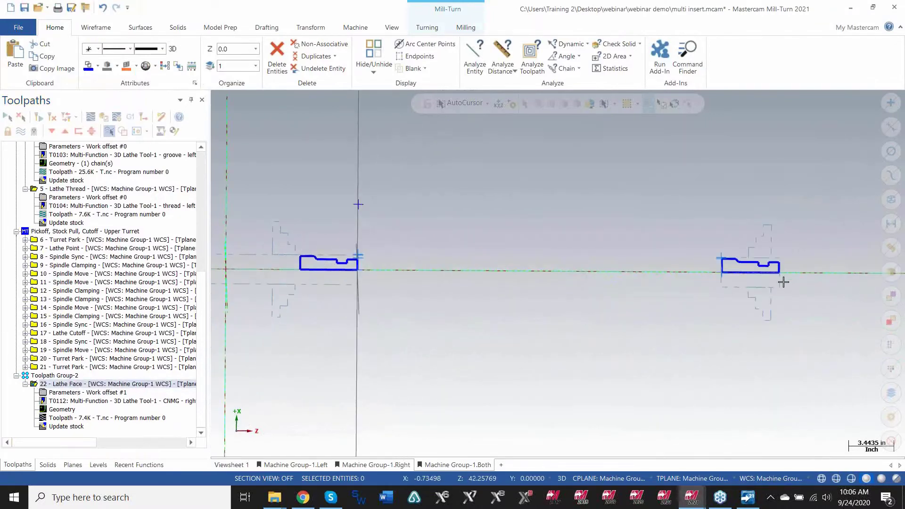
scroll(754, 267, "up", 3)
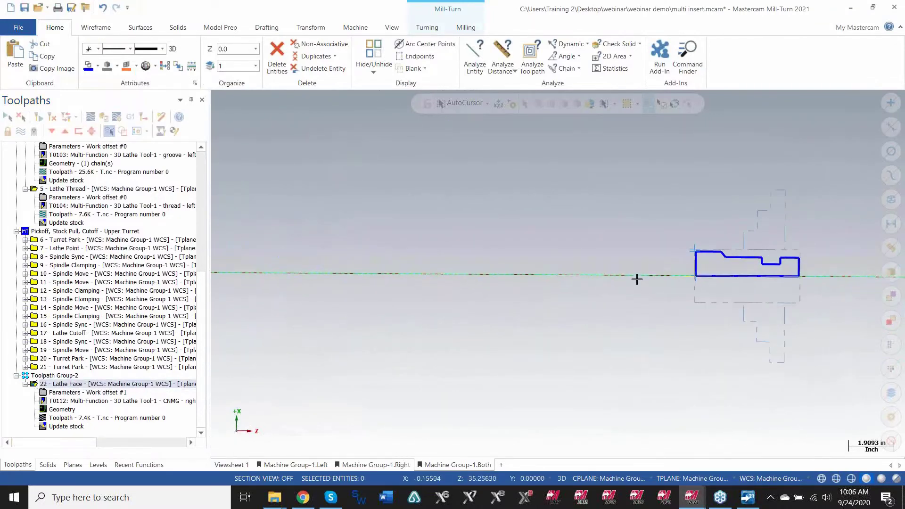
Compare the left spindle rough, right spindle offset and left spindle finish insert definitions of operation 22's tool, then close its parameters
left_click(113, 394)
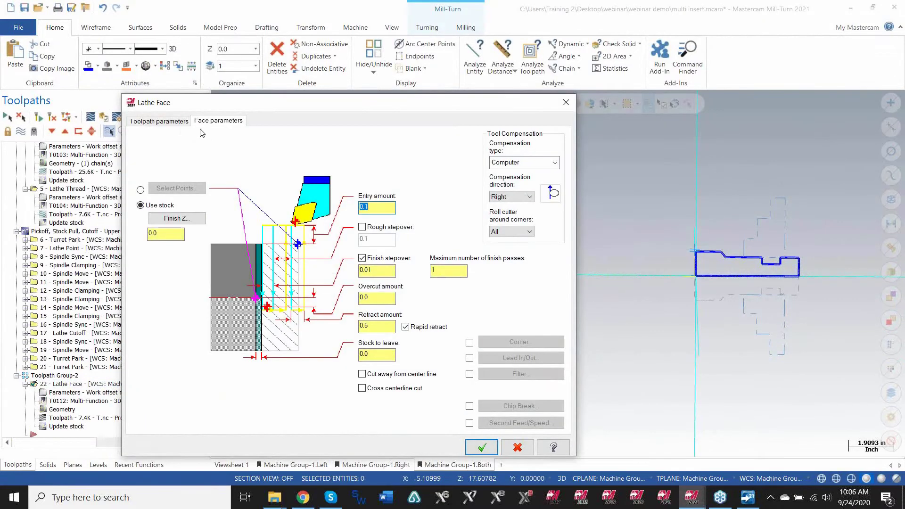
right_click(173, 155)
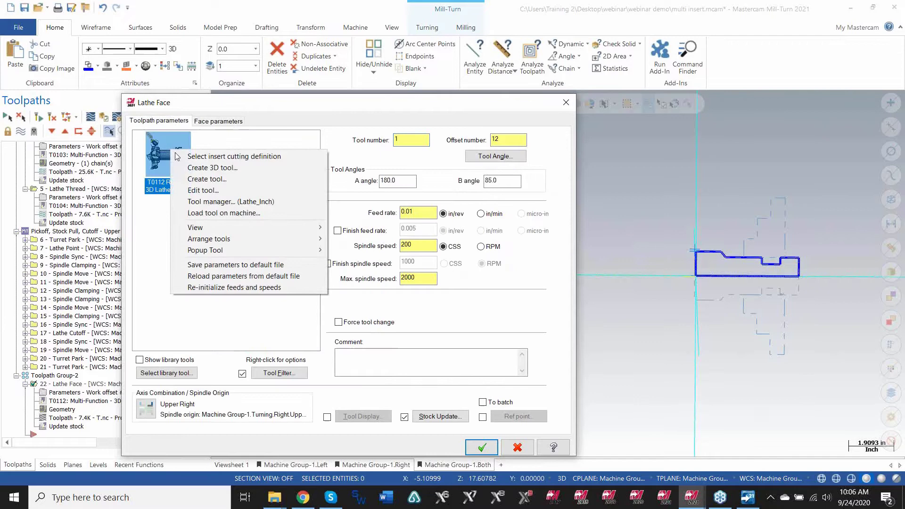
left_click(201, 160)
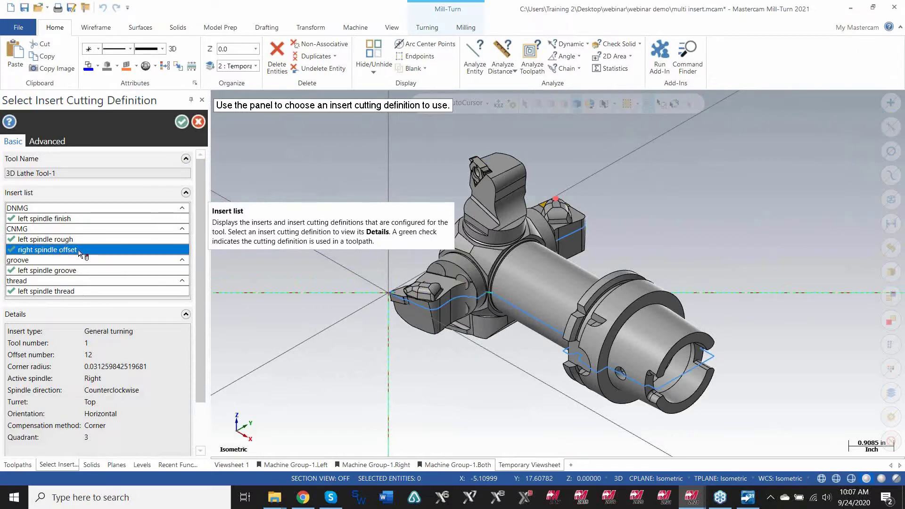
left_click(38, 240)
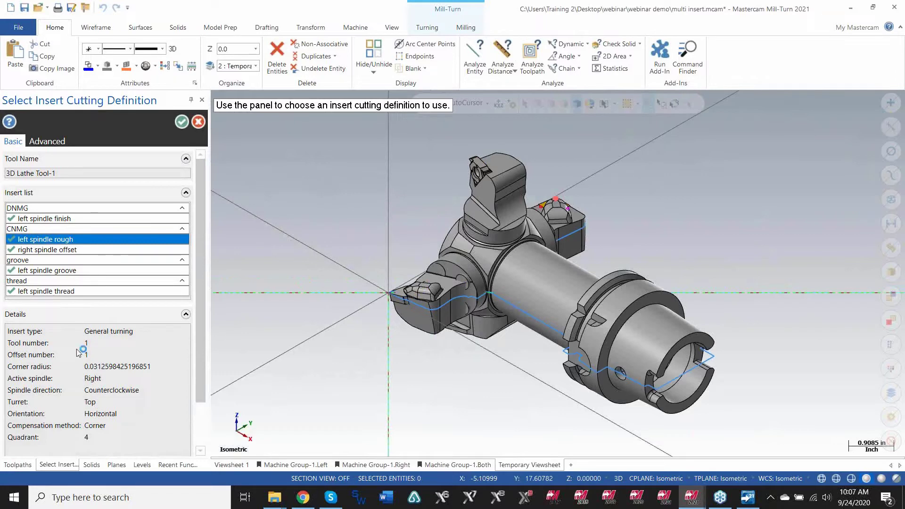
left_click(63, 251)
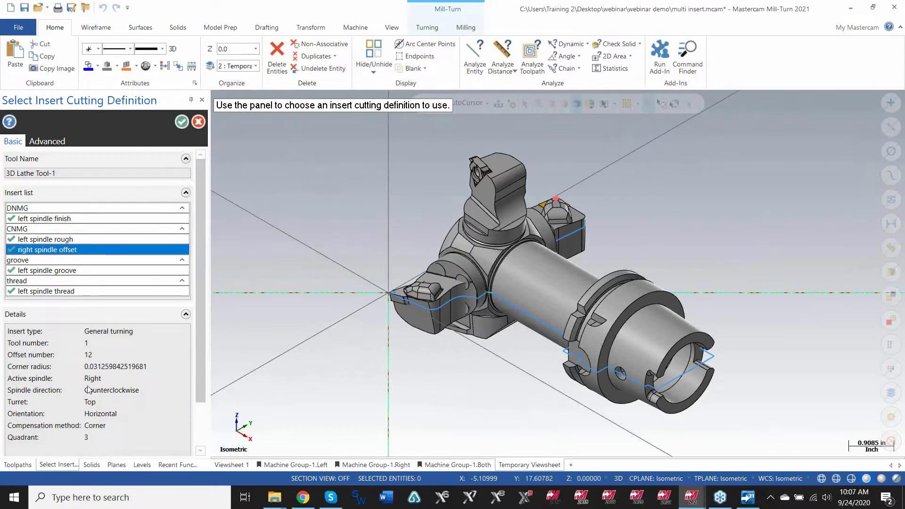
left_click(56, 218)
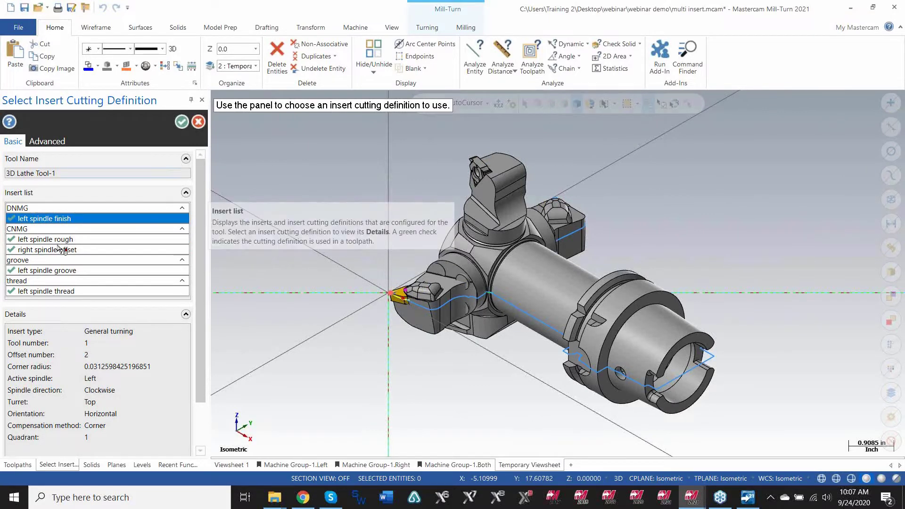
left_click(199, 123)
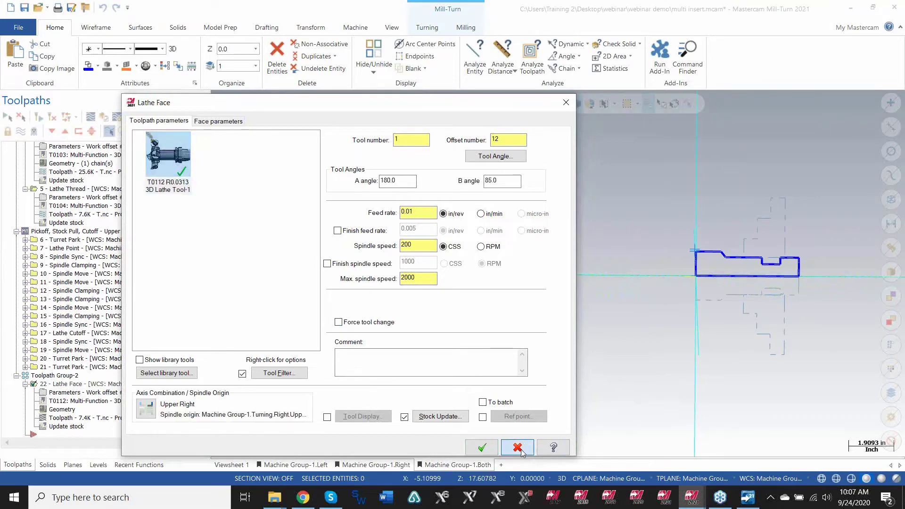
left_click(481, 447)
Examine the part profiles on the left and right spindles along with the left-spindle operations in Toolpath Group-1
scroll(550, 256, "down", 6)
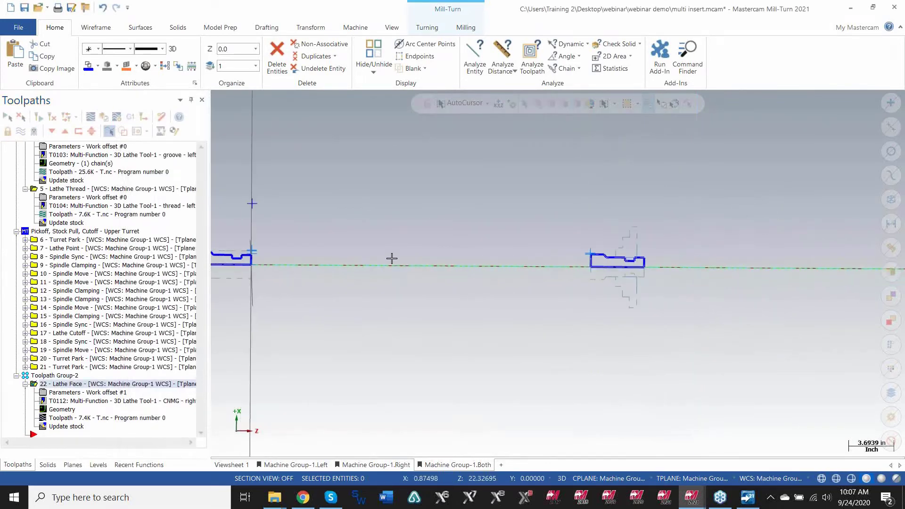
scroll(255, 255, "up", 2)
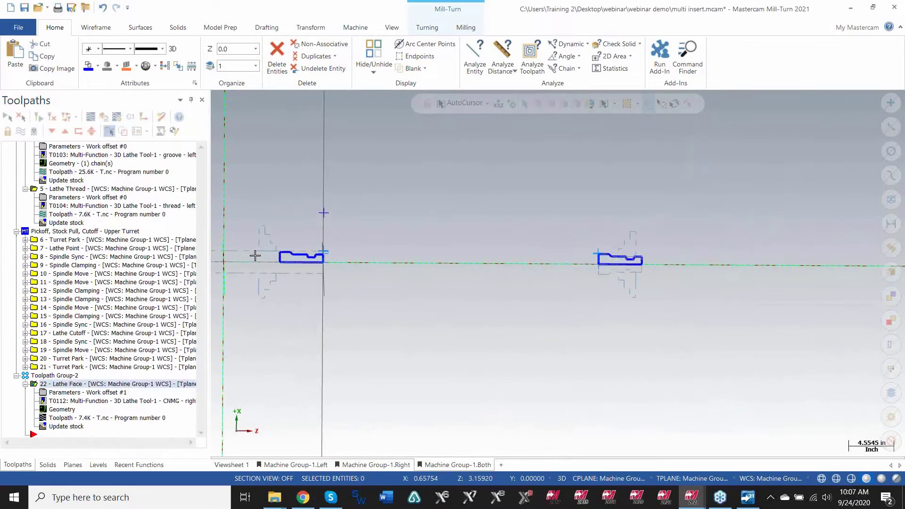
scroll(301, 279, "up", 2)
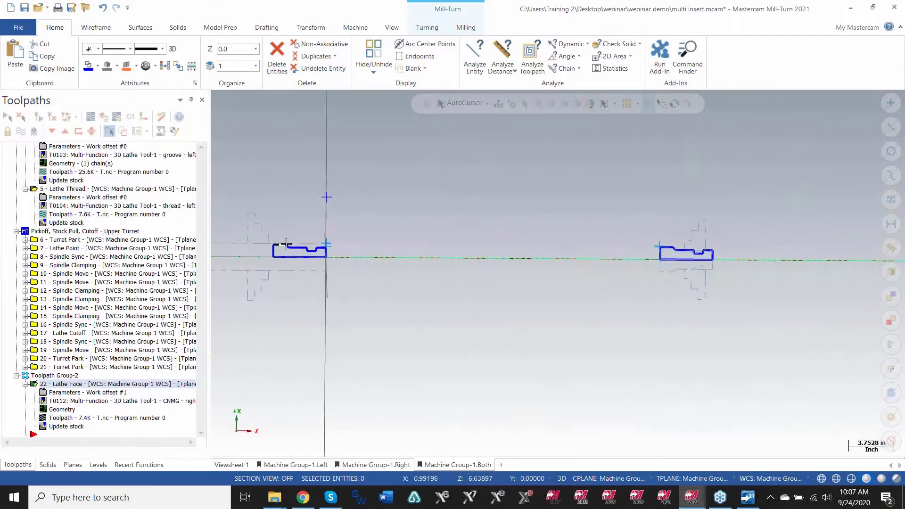
scroll(199, 259, "up", 3)
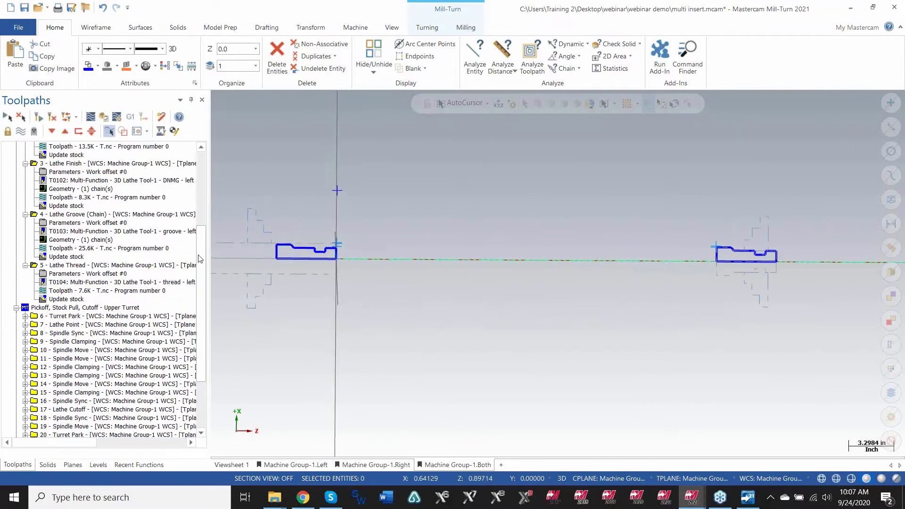
scroll(199, 259, "up", 5)
scroll(320, 249, "up", 1)
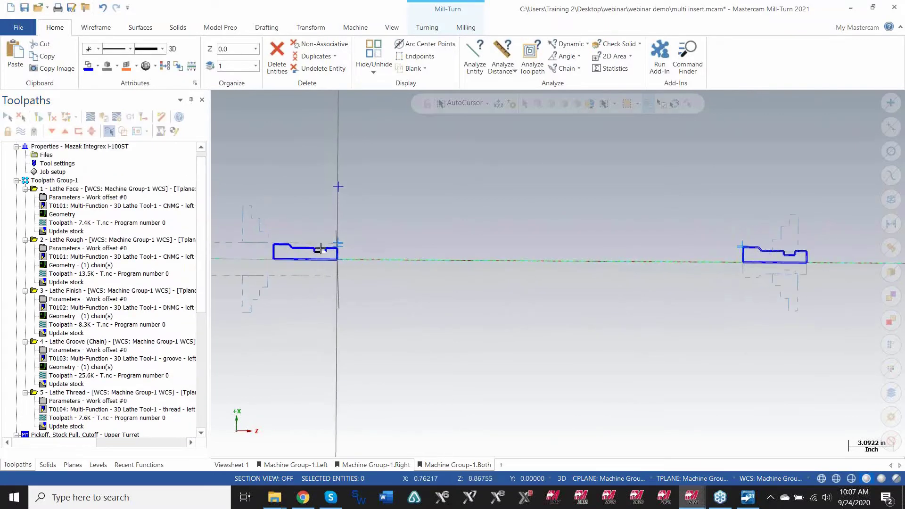
scroll(329, 233, "up", 2)
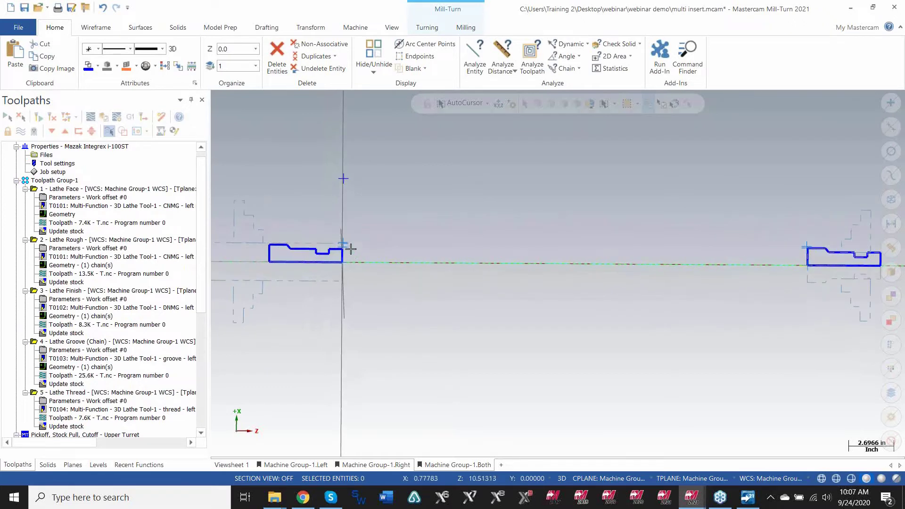
scroll(351, 246, "down", 1)
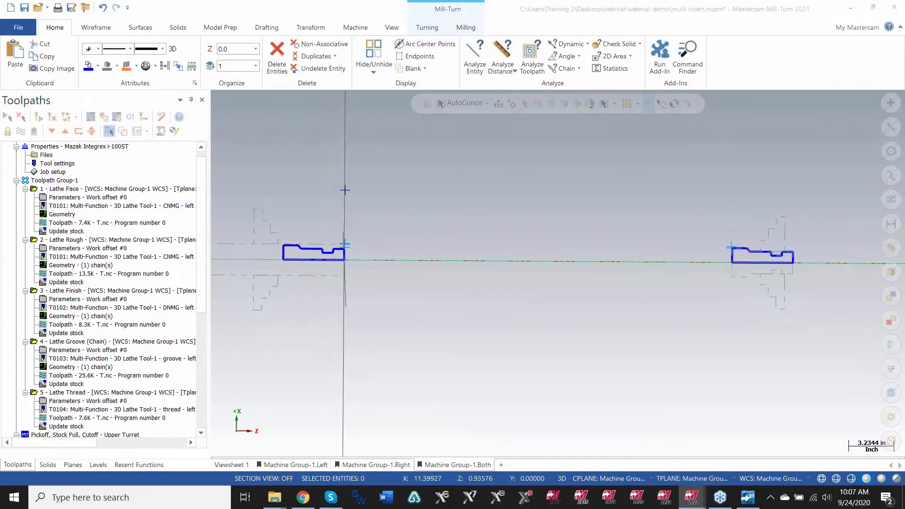
Switch to the Mastercam Lathe window with the file Lathe multi insert open
mouse_move(904, 498)
key("super+d")
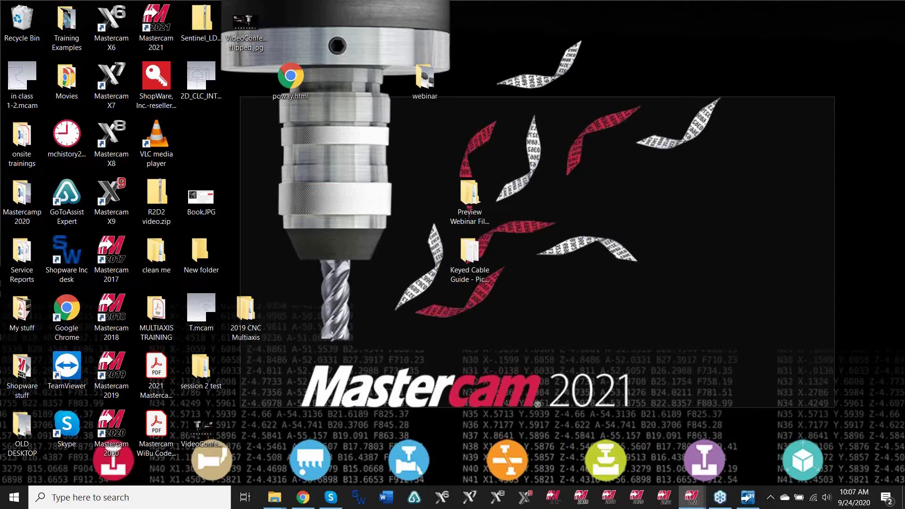
key("super+d")
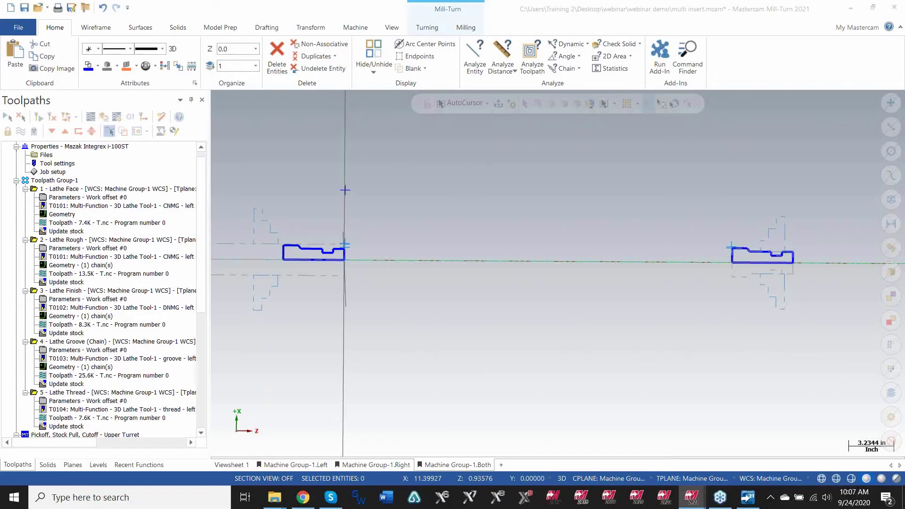
key("alt+Tab")
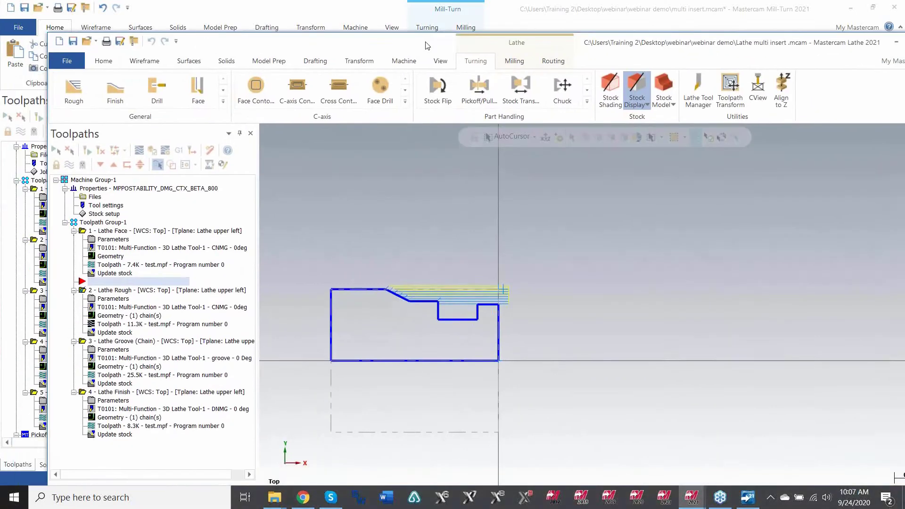
Maximize the Lathe multi insert window and review the machine group's files and stock setup, then close the properties unchanged
double_click(388, 49)
scroll(330, 236, "down", 5)
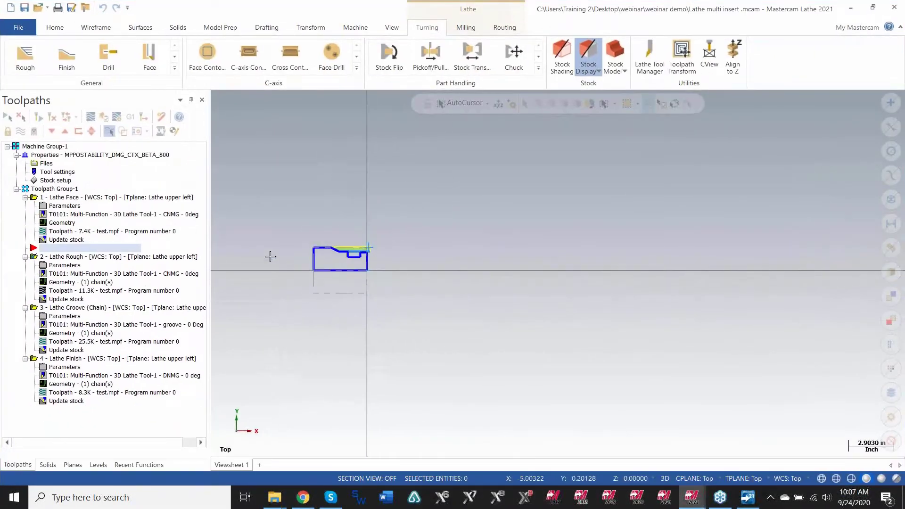
left_click(71, 196)
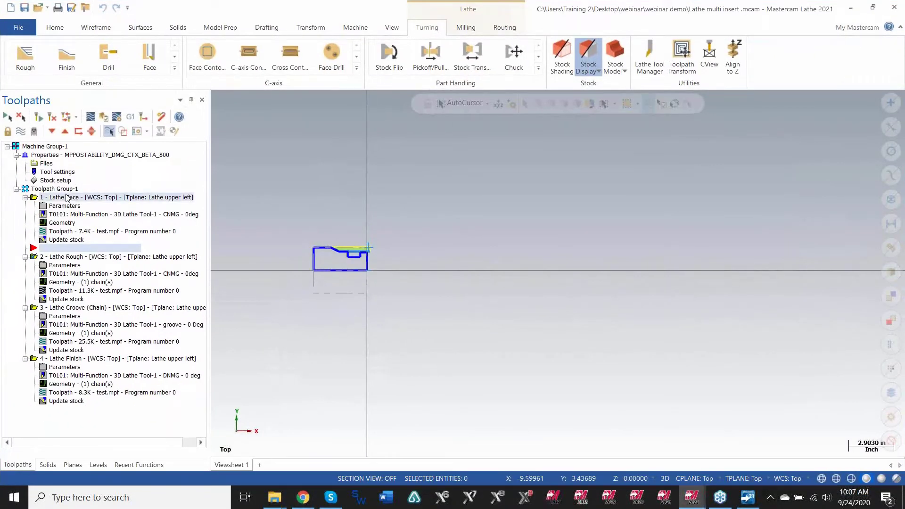
left_click(44, 164)
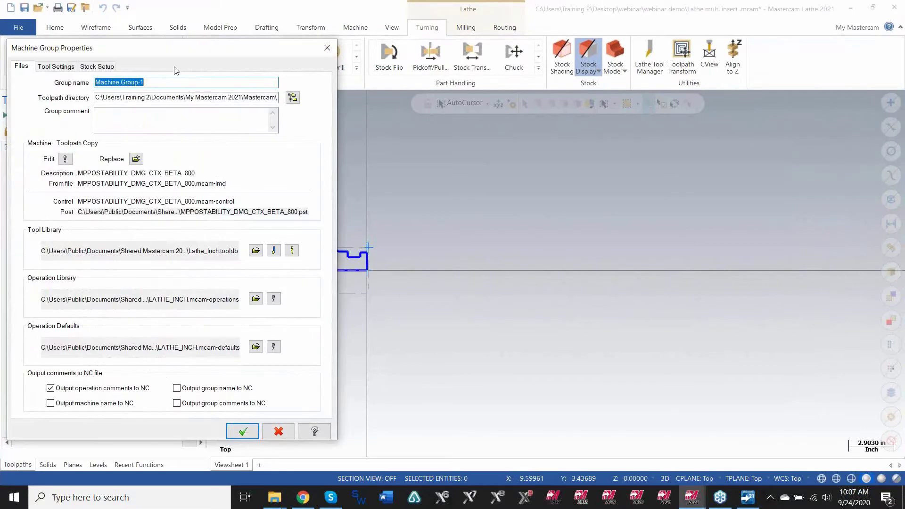
left_click(111, 67)
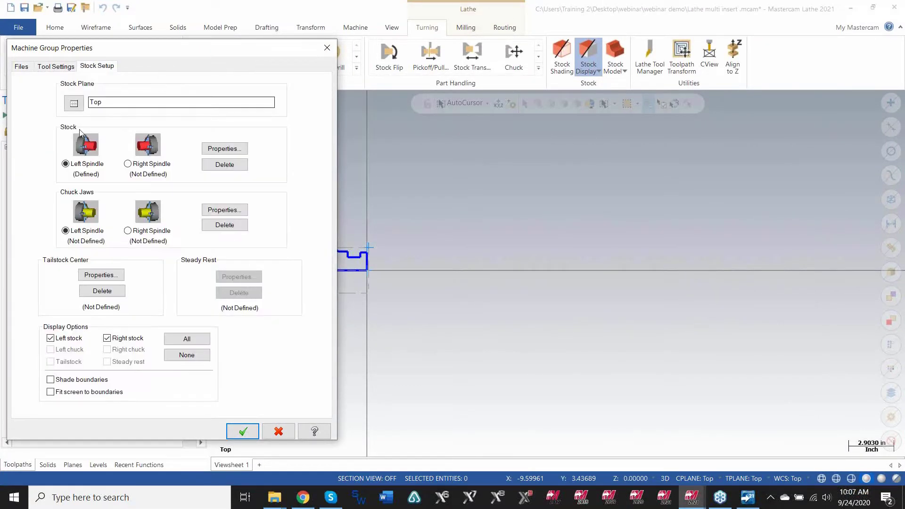
left_click(327, 49)
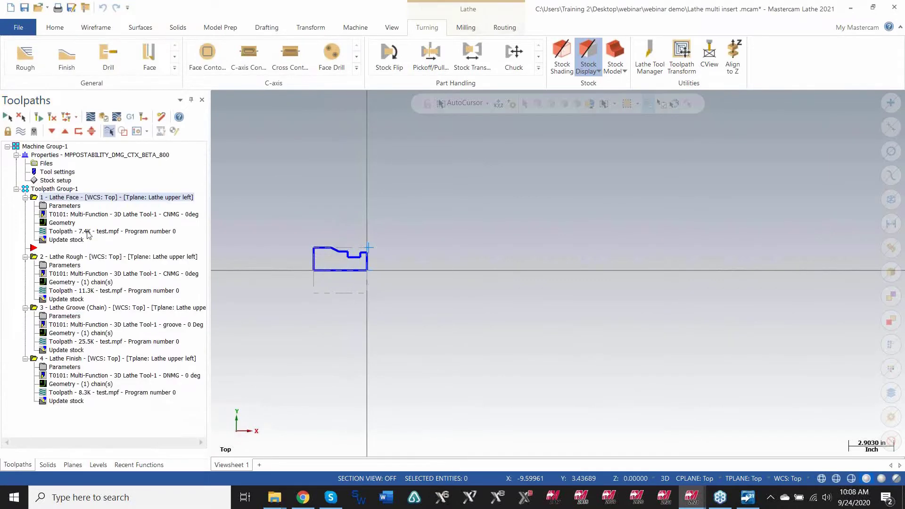
Backplot operation 1, Lathe Face, stepping the multi-insert tool through the facing move to its end, then exit the backplot
key("alt+t")
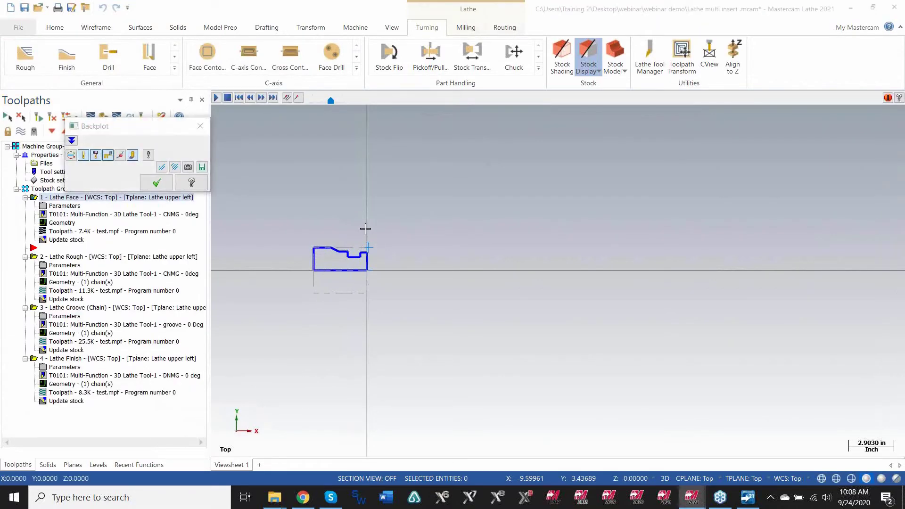
key("s")
scroll(354, 273, "up", 1)
scroll(363, 254, "down", 1)
key("s")
scroll(364, 258, "up", 2)
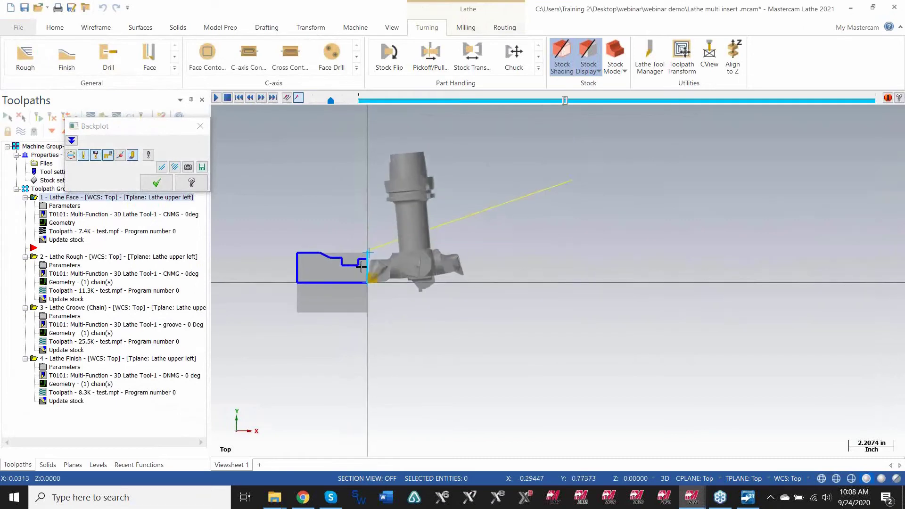
key("s")
scroll(358, 274, "up", 1)
key("s")
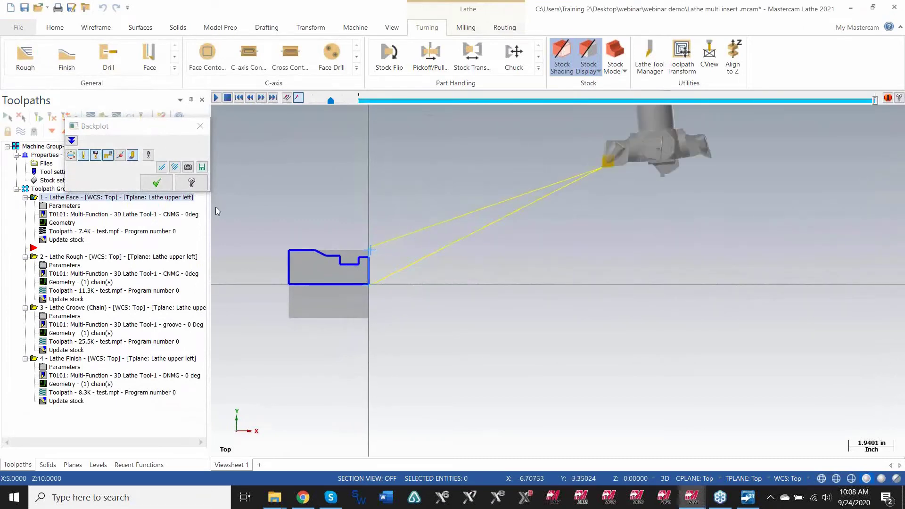
left_click(157, 182)
scroll(330, 308, "down", 1)
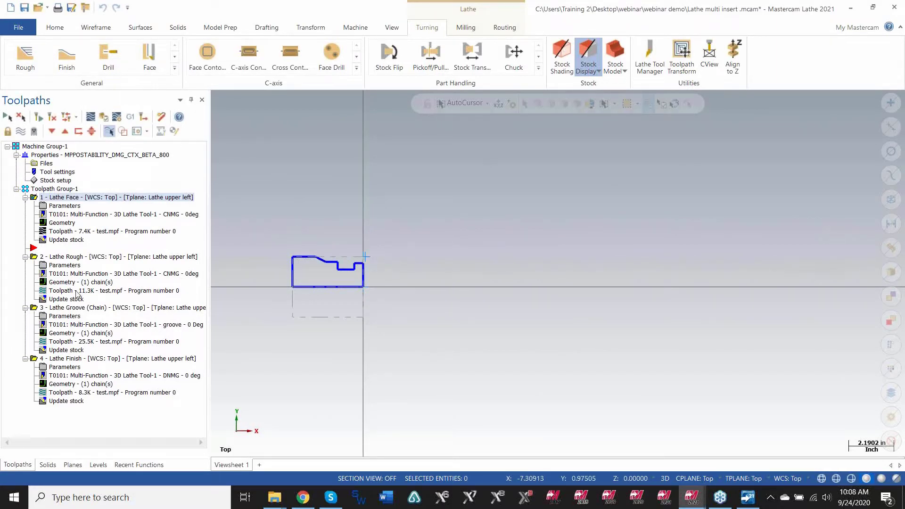
Backplot operation 3, Lathe Groove (Chain), at a higher playback speed to watch the groove insert cut, then exit the backplot
left_click(71, 307)
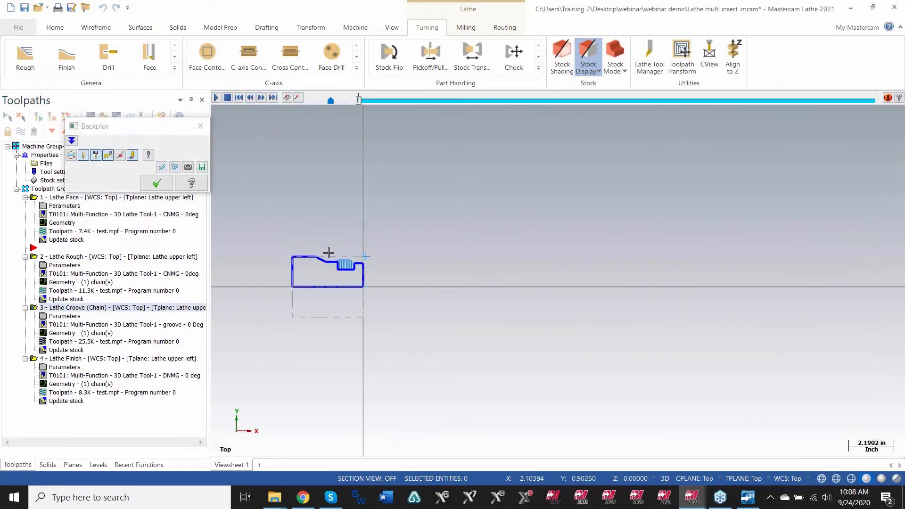
scroll(329, 254, "up", 3)
key("s")
key("s")
key("s")
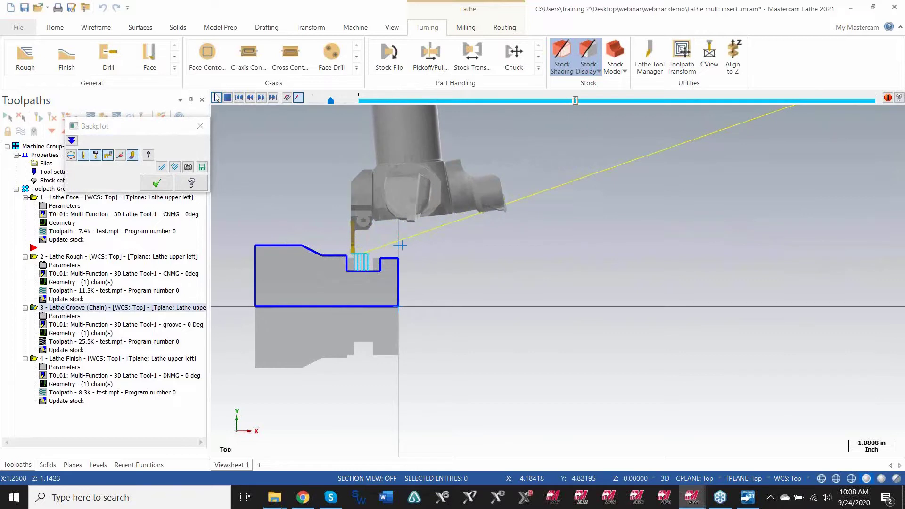
left_click_drag(330, 100, 336, 100)
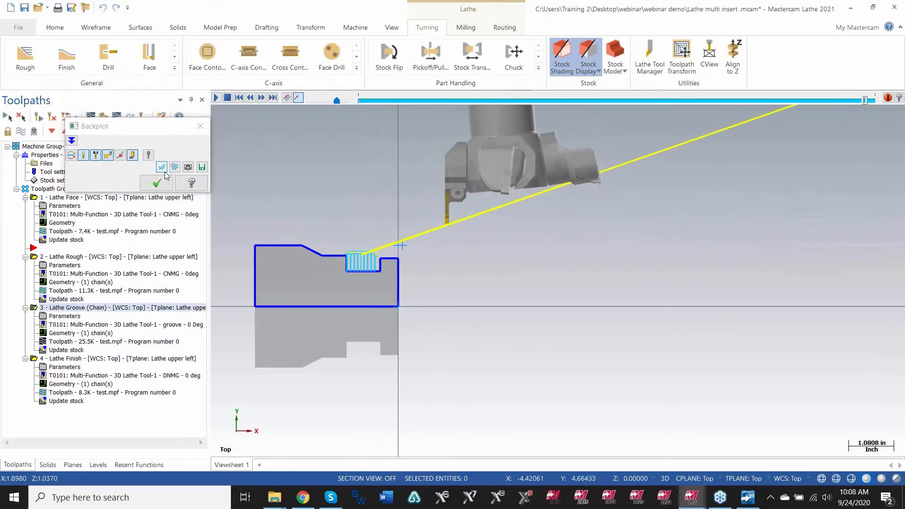
left_click(156, 183)
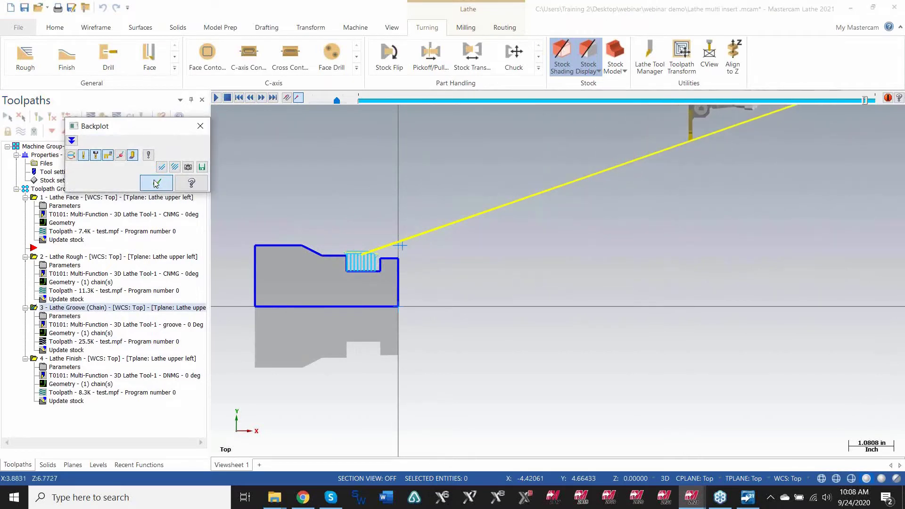
scroll(443, 252, "down", 1)
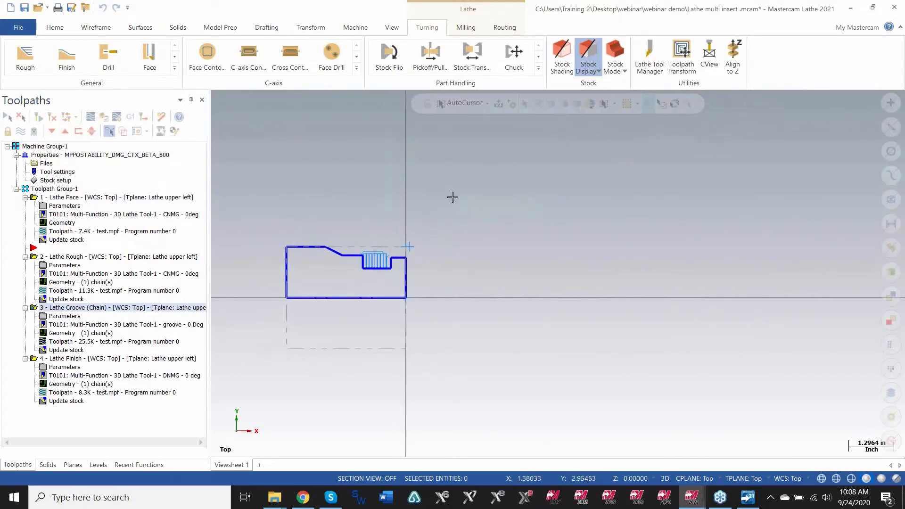
scroll(417, 232, "down", 2)
scroll(333, 309, "up", 1)
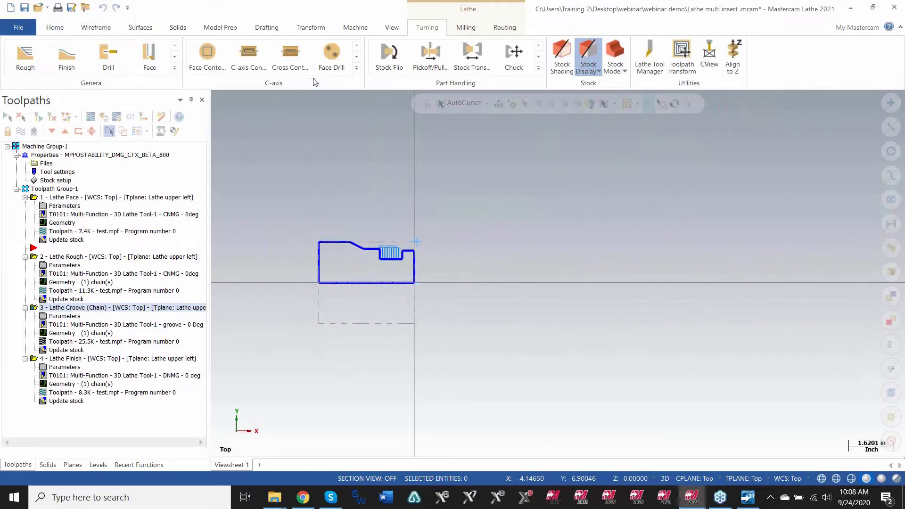
Open Mazak Integrex i-100ST.machine from the webinar folder's GMD with components subfolder in Mastercam Code Expert
mouse_move(694, 505)
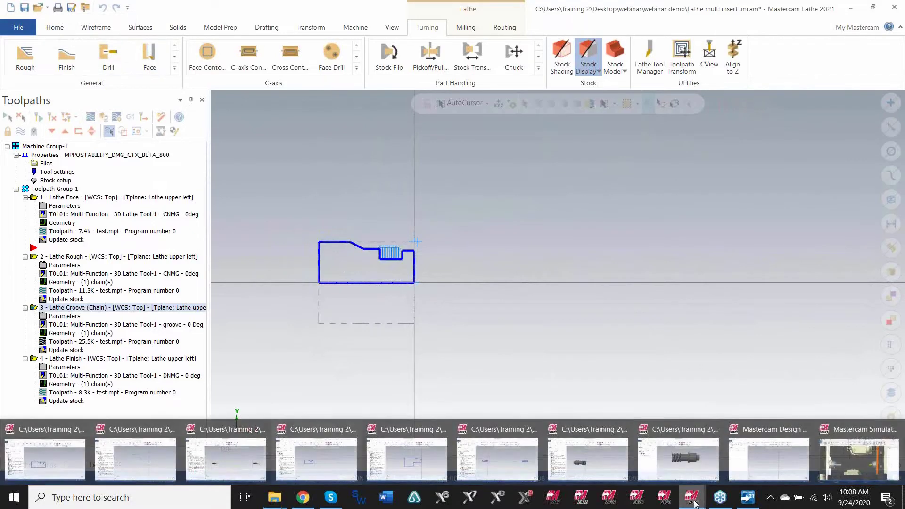
left_click(635, 477)
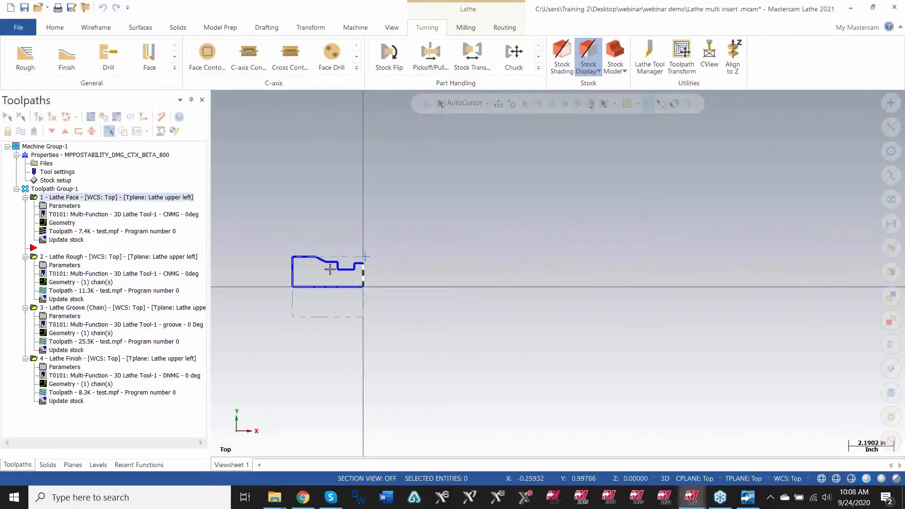
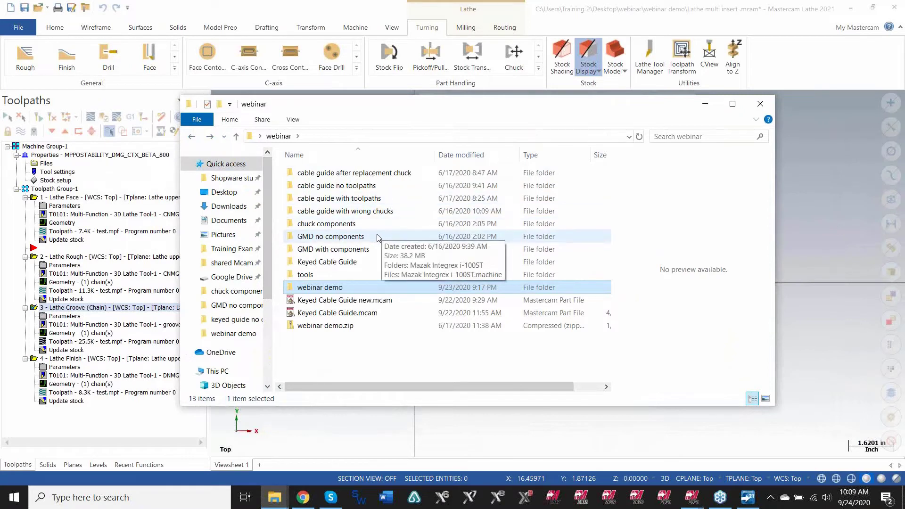
left_click(343, 250)
double_click(343, 250)
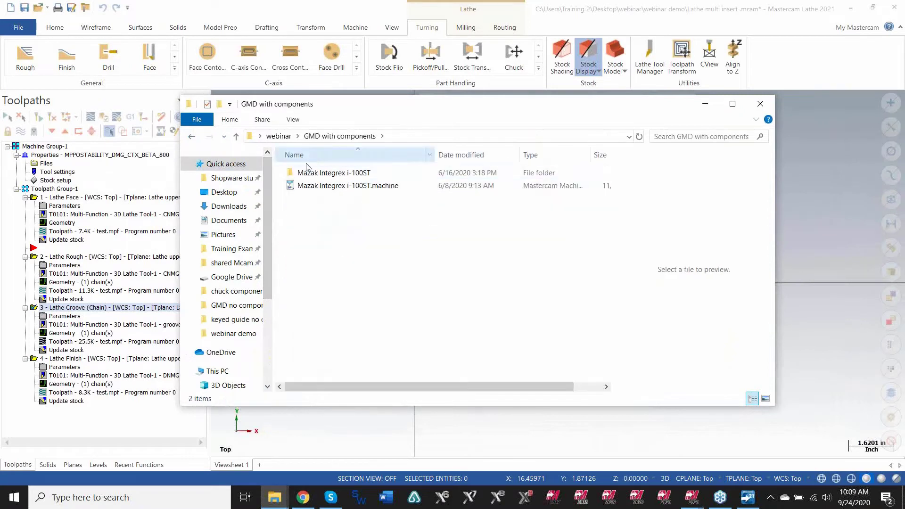
double_click(325, 186)
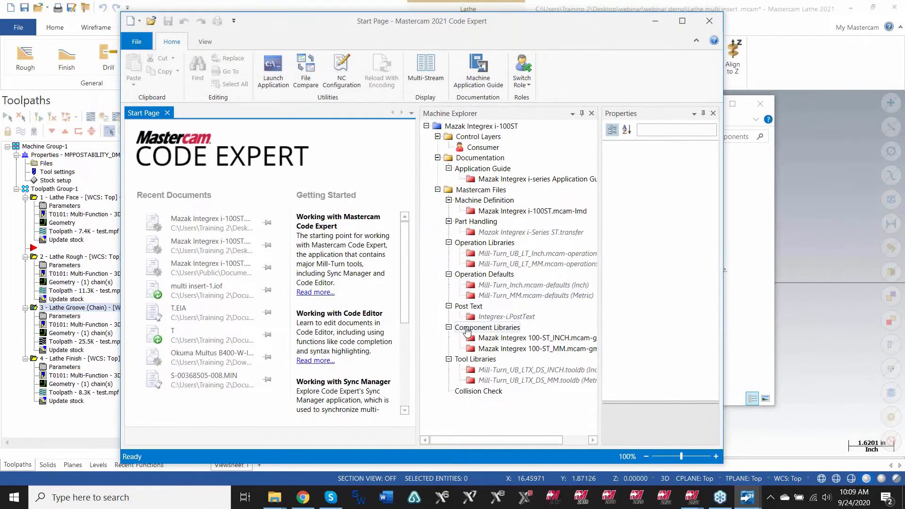
Open the Mazak Integrex 100-ST_MM component library in Mastercam, switching only the system units to metric
left_click(488, 350)
double_click(488, 350)
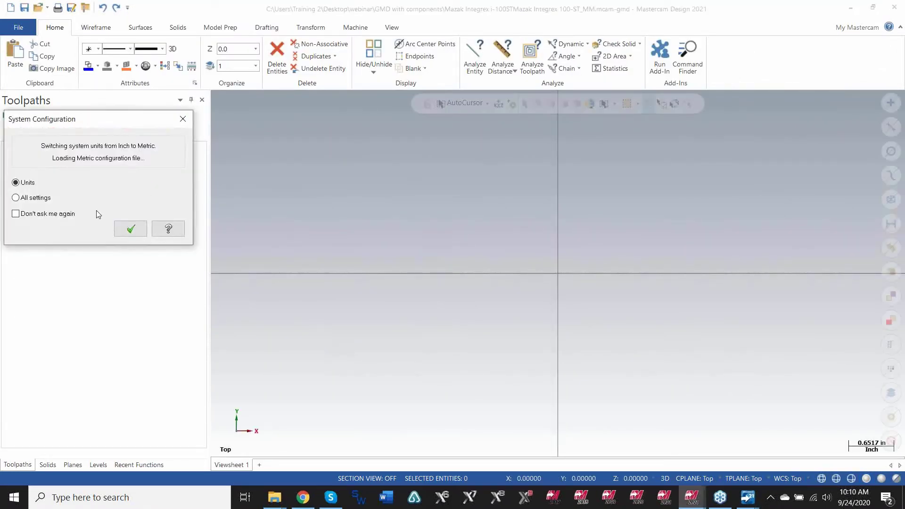
left_click(131, 229)
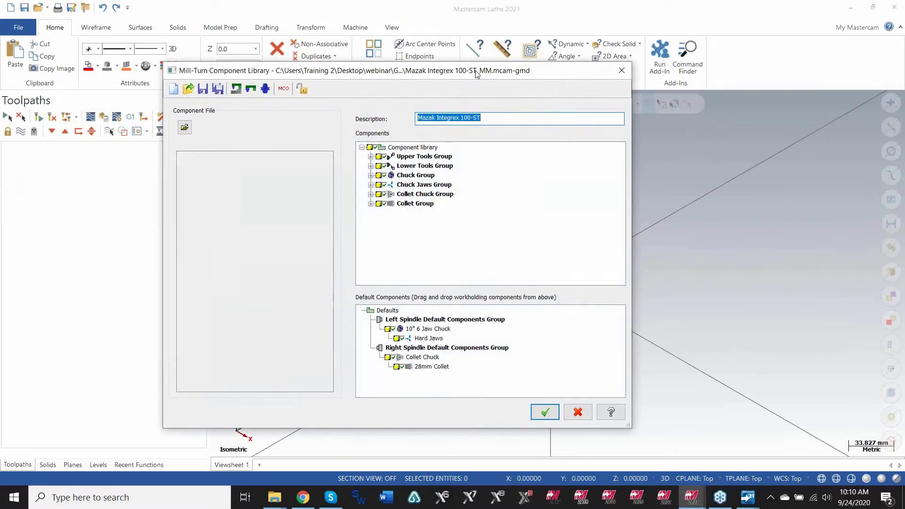
left_click_drag(477, 74, 521, 66)
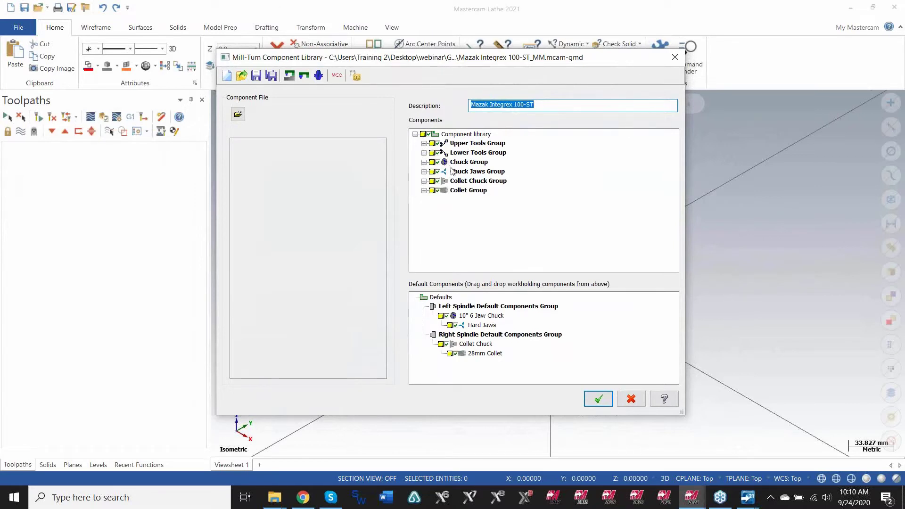
Review the component library's available groups without changing them, and look over the chucks in the Chuck Group
left_click(439, 135)
right_click(439, 135)
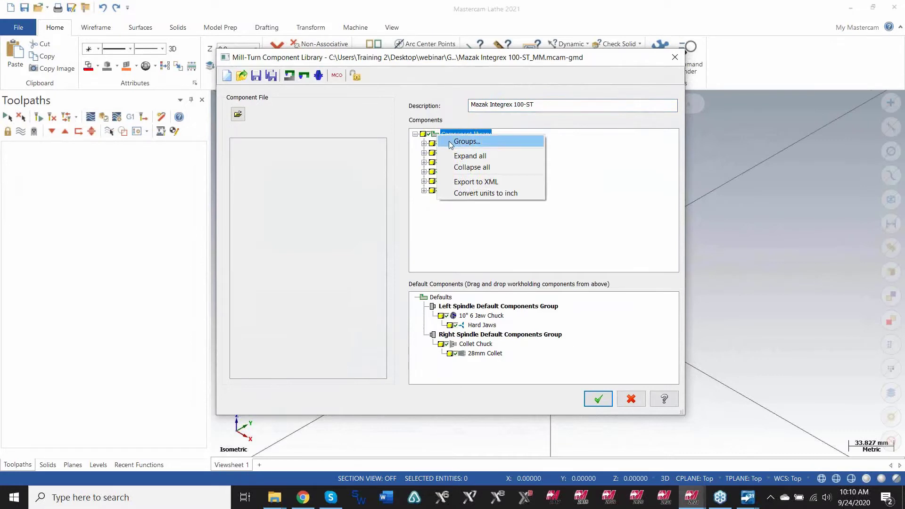
left_click(467, 141)
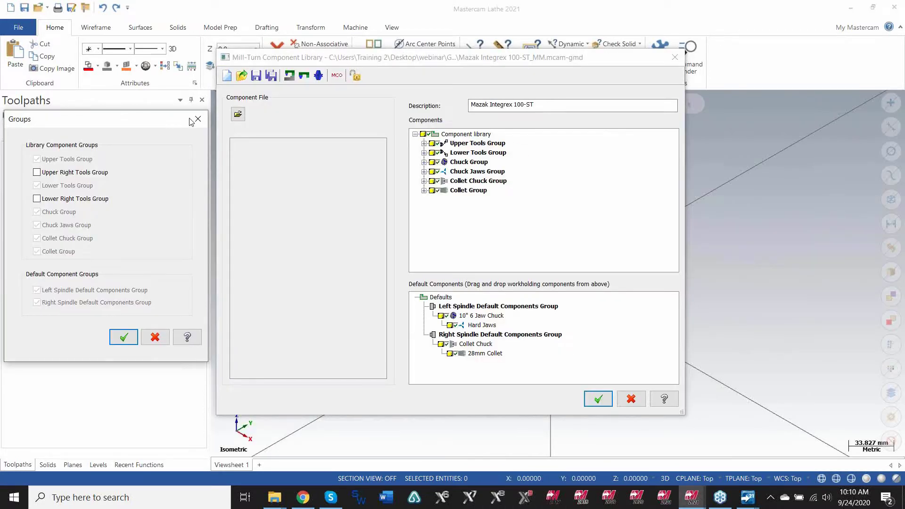
left_click_drag(189, 119, 263, 94)
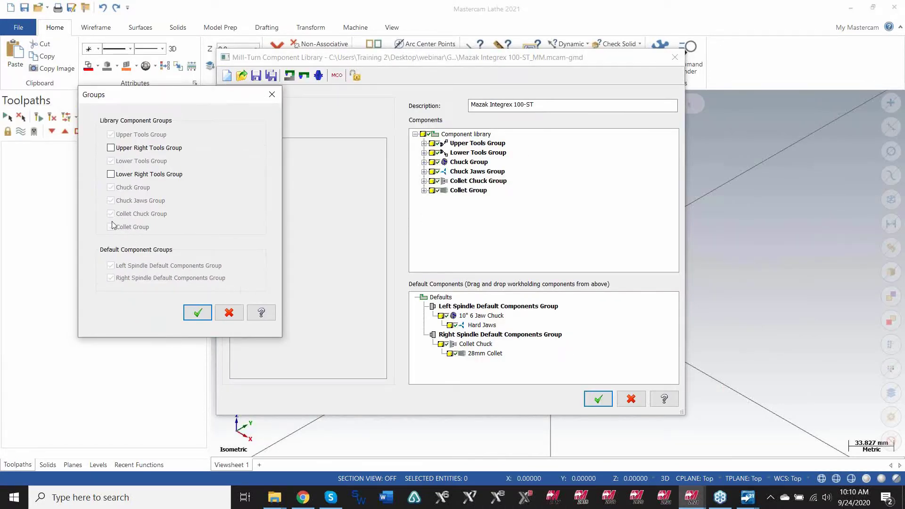
left_click(231, 313)
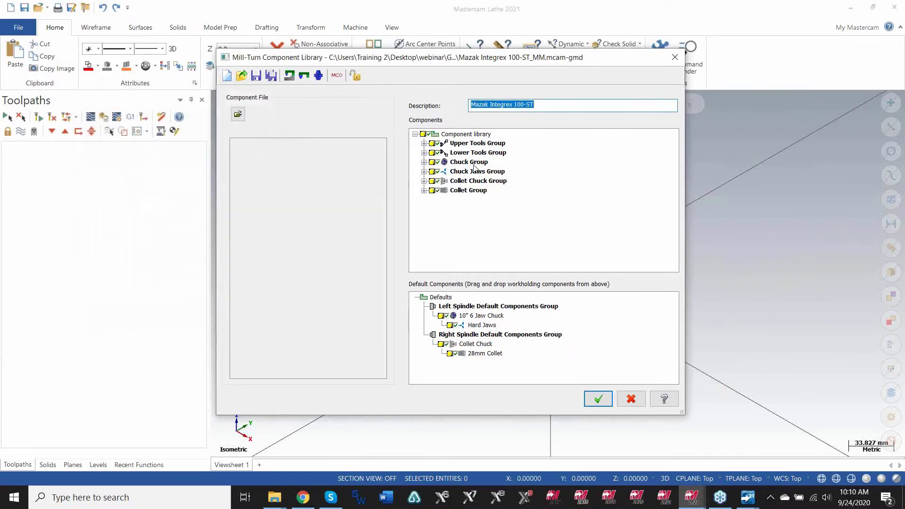
left_click(424, 162)
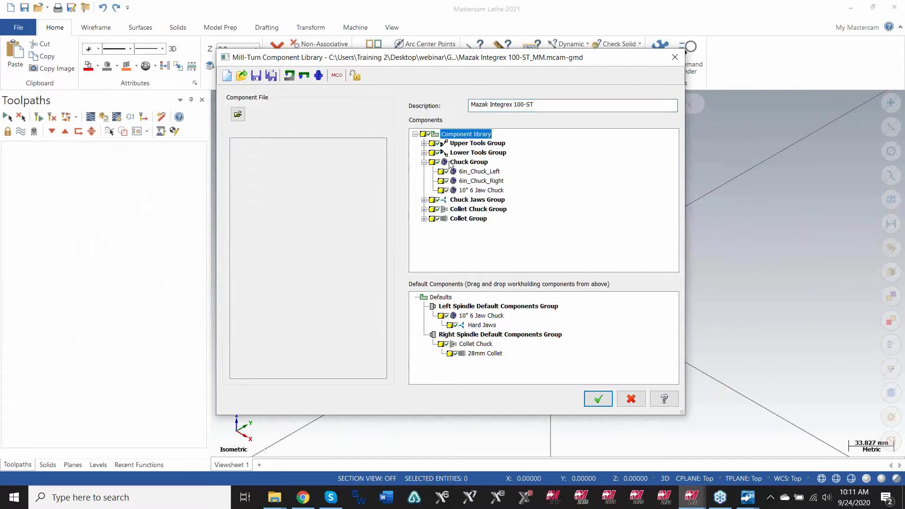
left_click(424, 162)
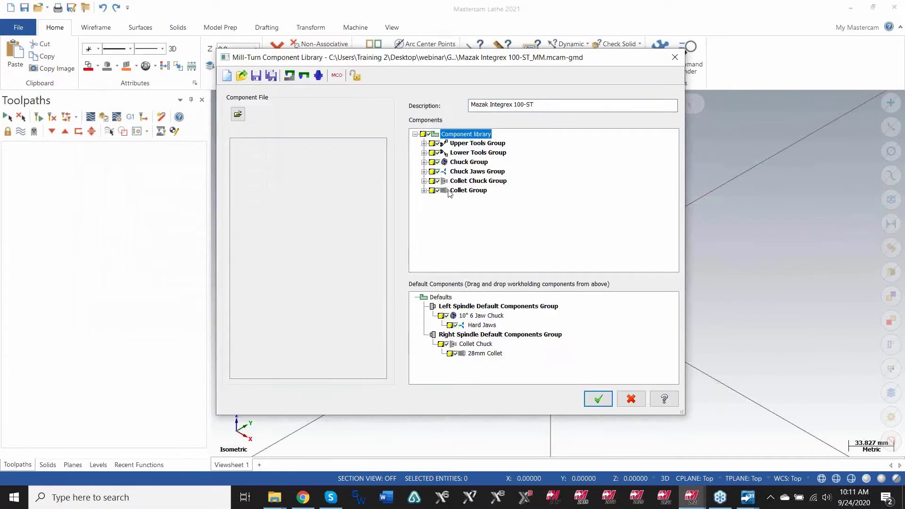
Start a new chuck in the Chuck Group, set its geometry to Solid entity and name it test chuck
right_click(448, 165)
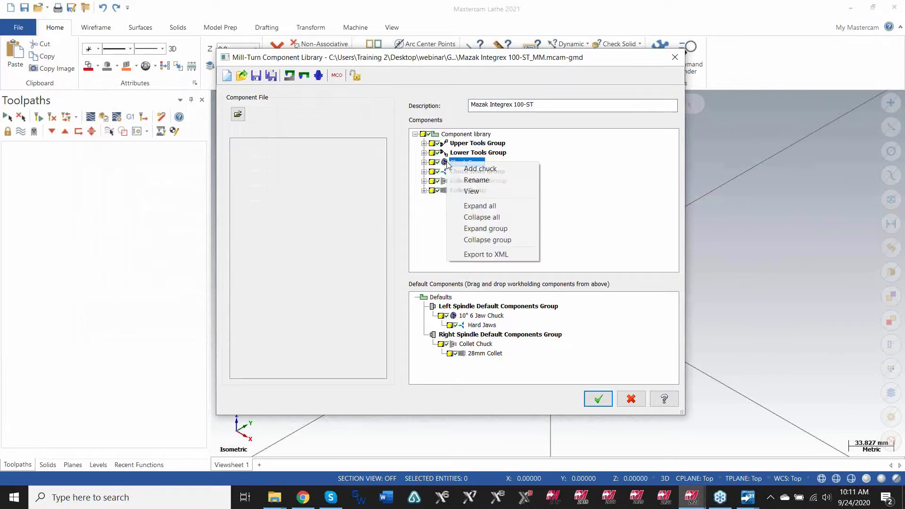
left_click(473, 169)
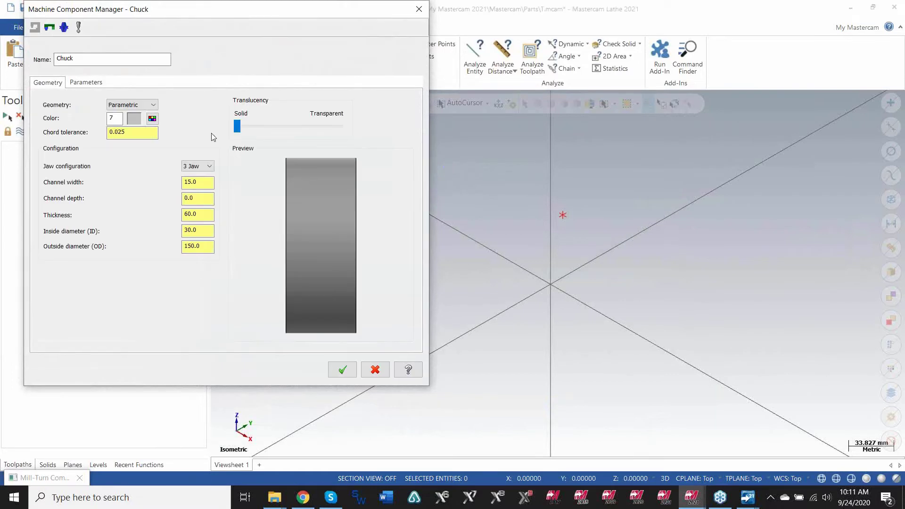
left_click(156, 108)
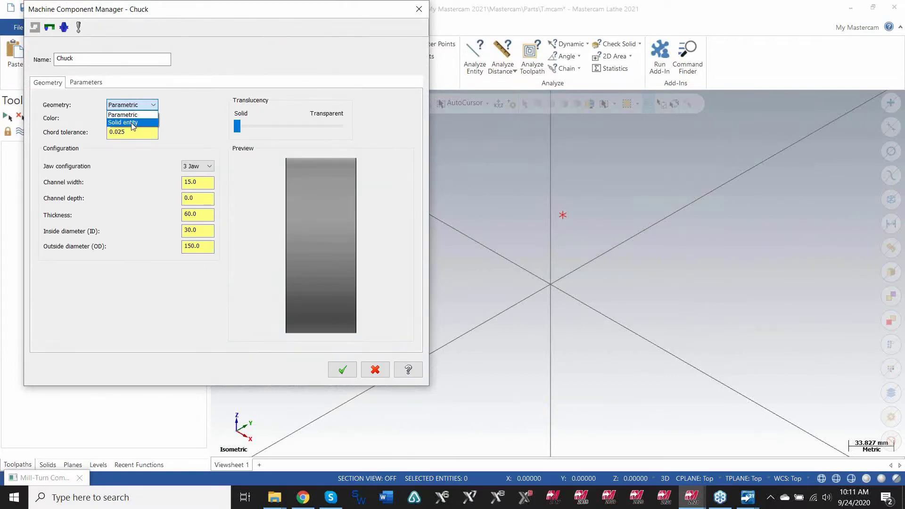
left_click(132, 124)
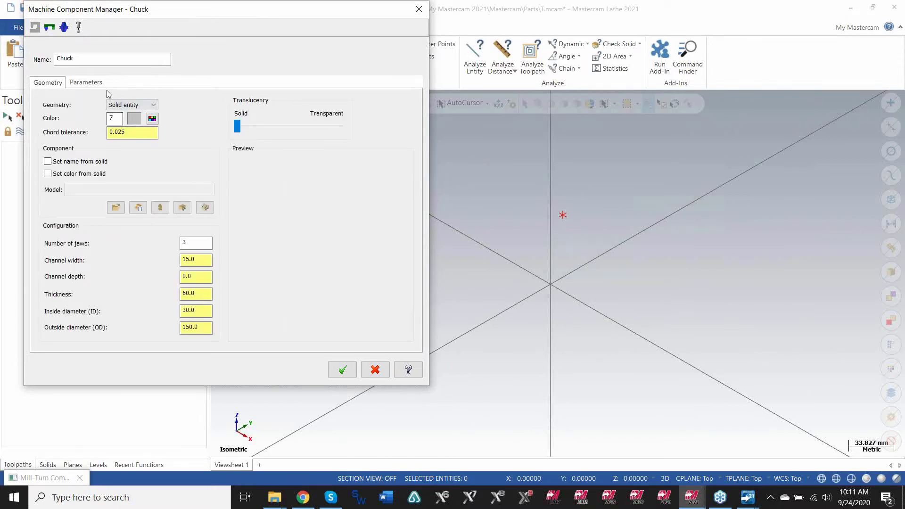
double_click(66, 59)
type("test c")
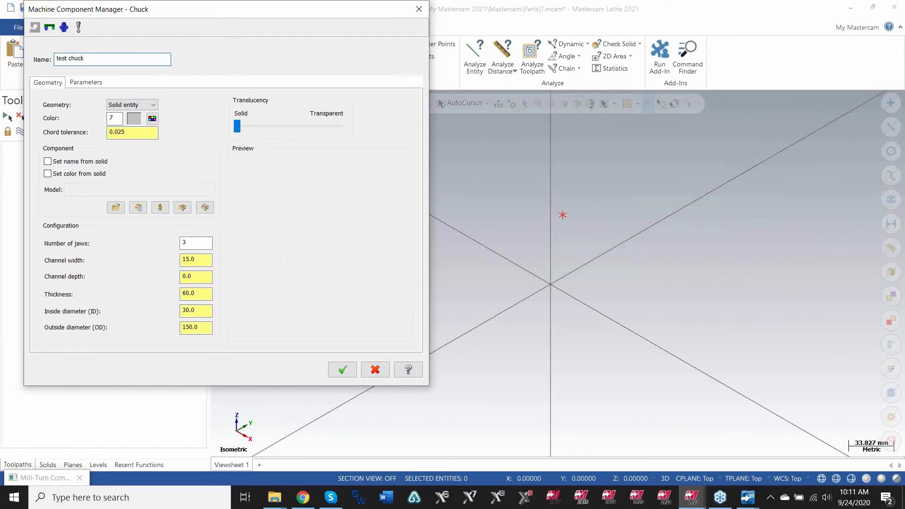
left_click_drag(156, 16, 195, 26)
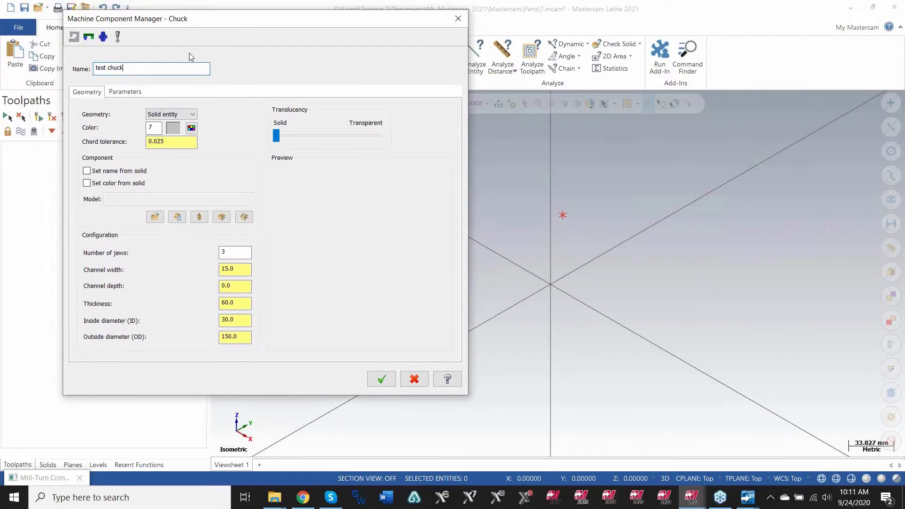
Import 10 inch 6 jaw chuck.STEP from the chuck components folder and pick the chuck body as the component solid
left_click(154, 218)
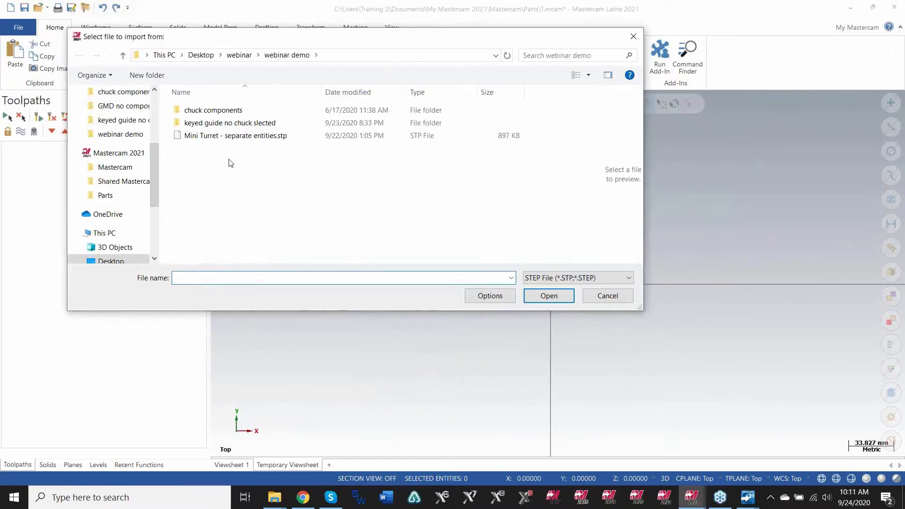
double_click(224, 112)
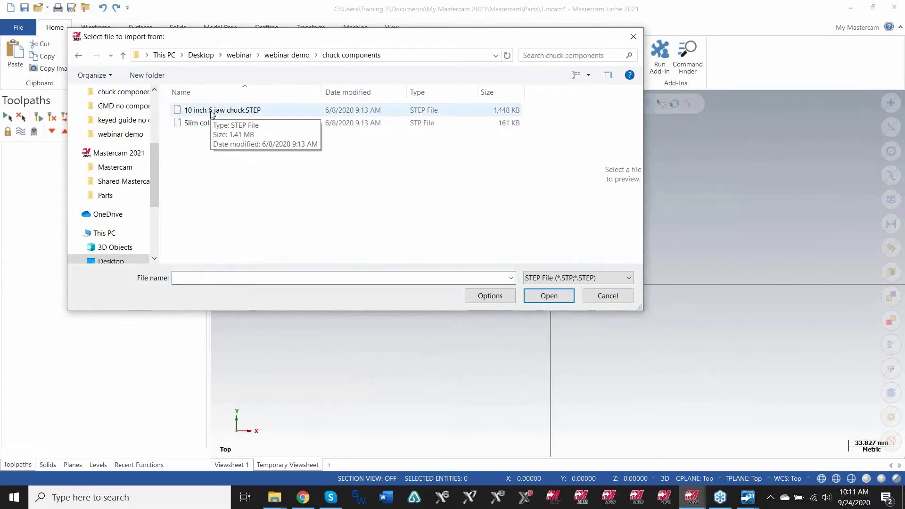
double_click(212, 112)
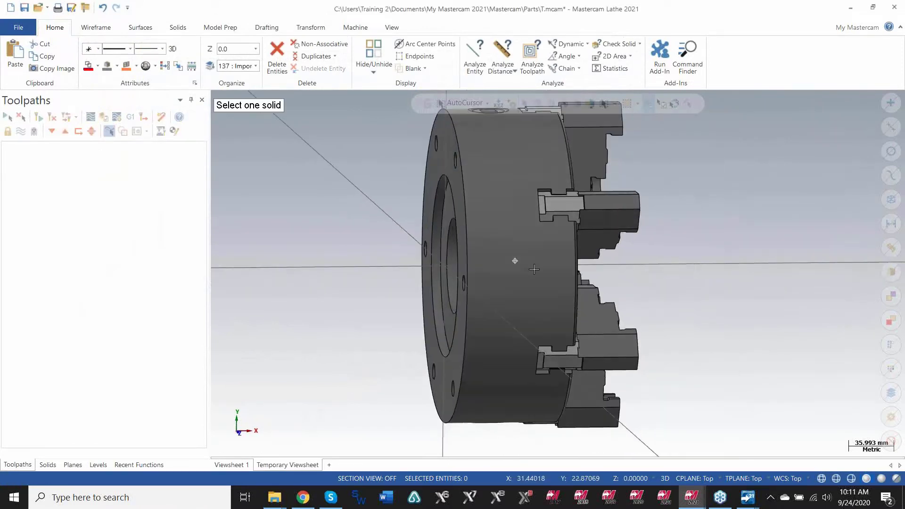
left_click(500, 224)
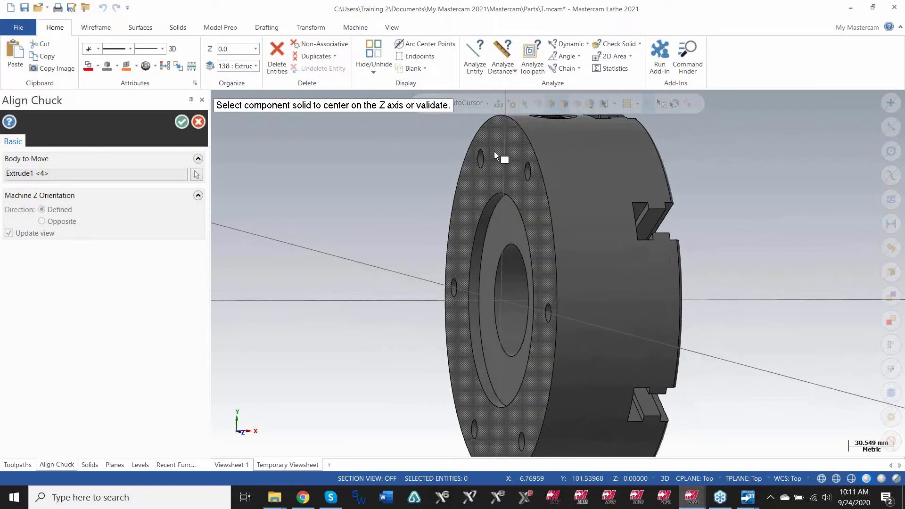
Align the chuck body to the Z axis from its flat back face, with the X axis along a jaw channel
left_click(505, 153)
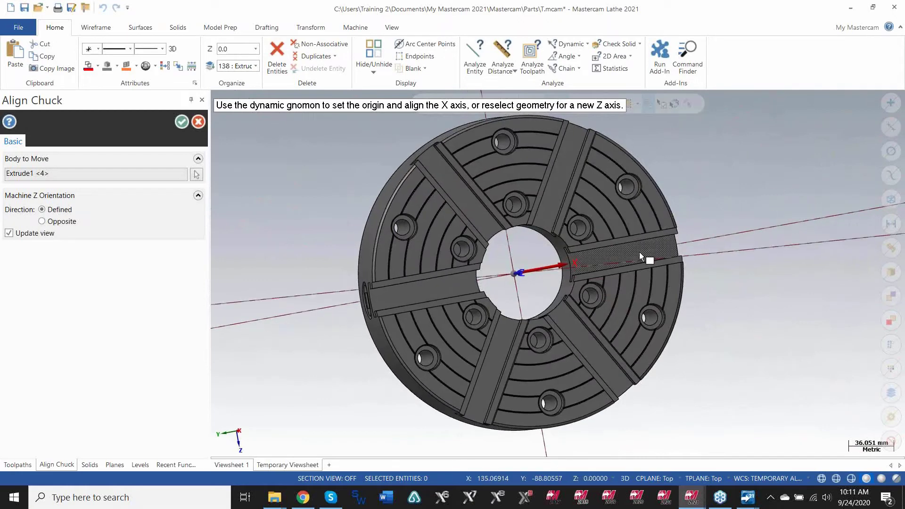
left_click(576, 265)
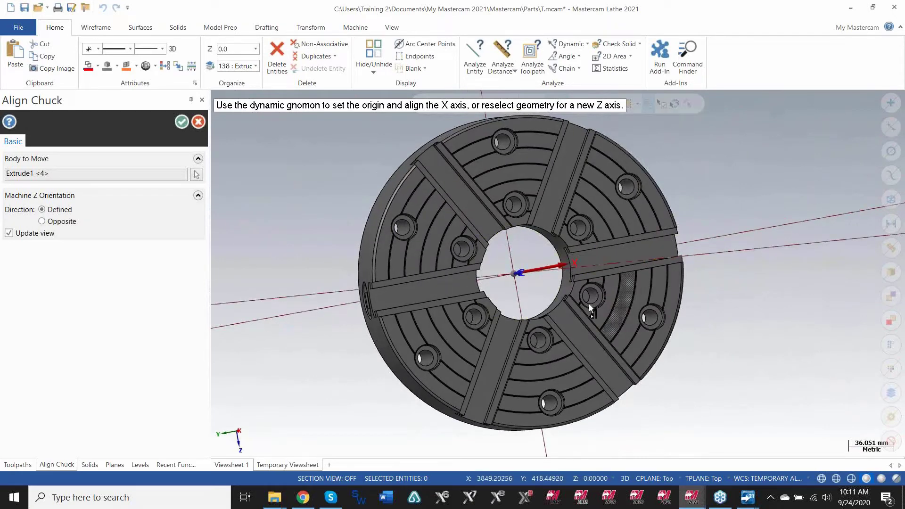
left_click(604, 263)
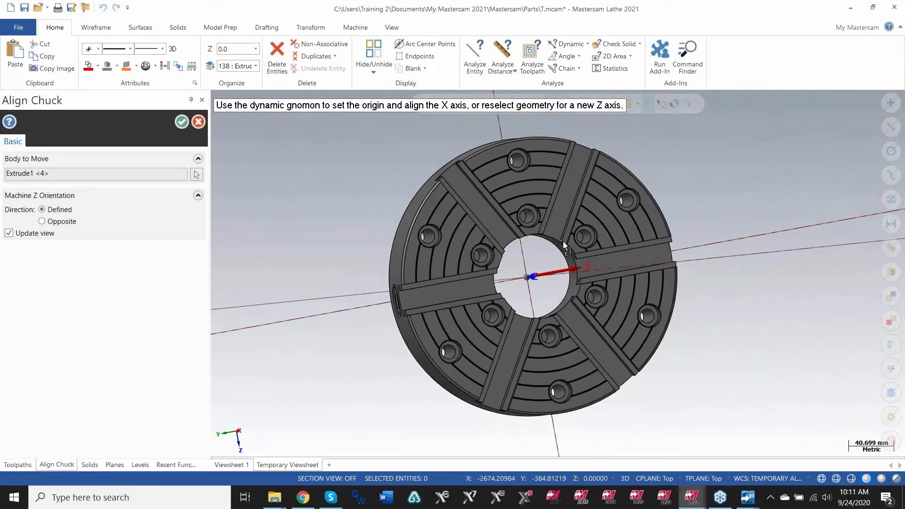
left_click(183, 123)
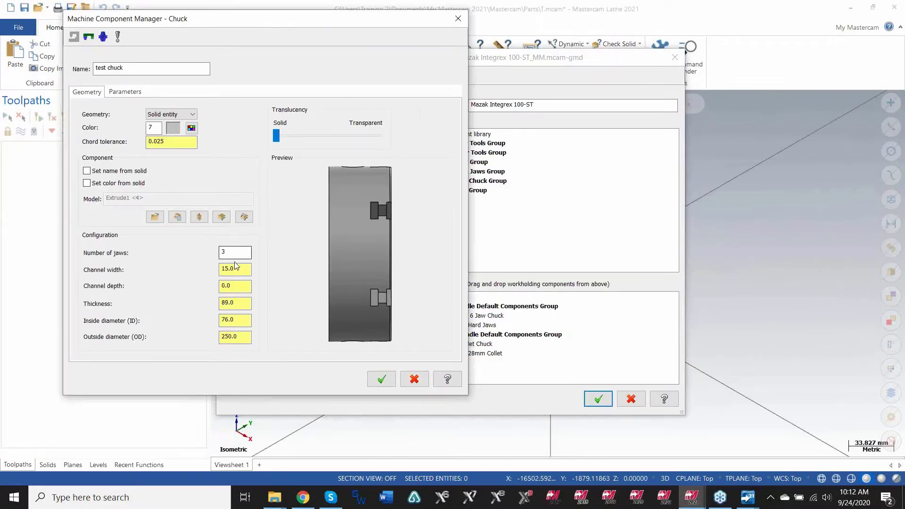
Set the test chuck's channel depth to 3.0
left_click(235, 267)
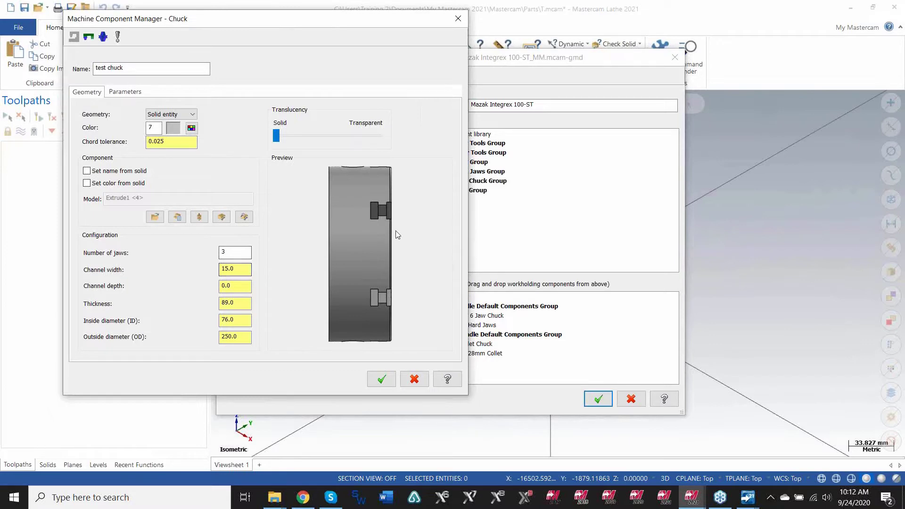
left_click(236, 286)
type("3.")
key("Return")
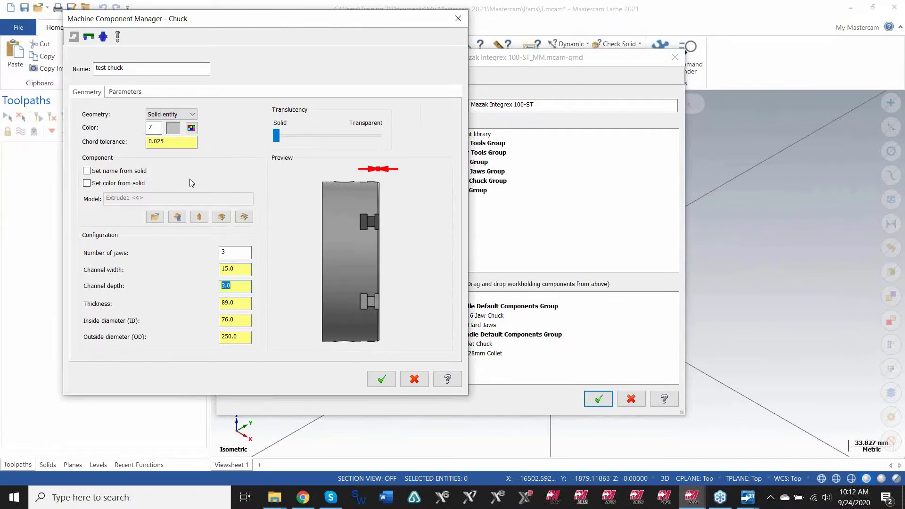
Set the test chuck's maximum spindle speed to 2000, allow through stock, and add the chuck to the library
left_click(129, 94)
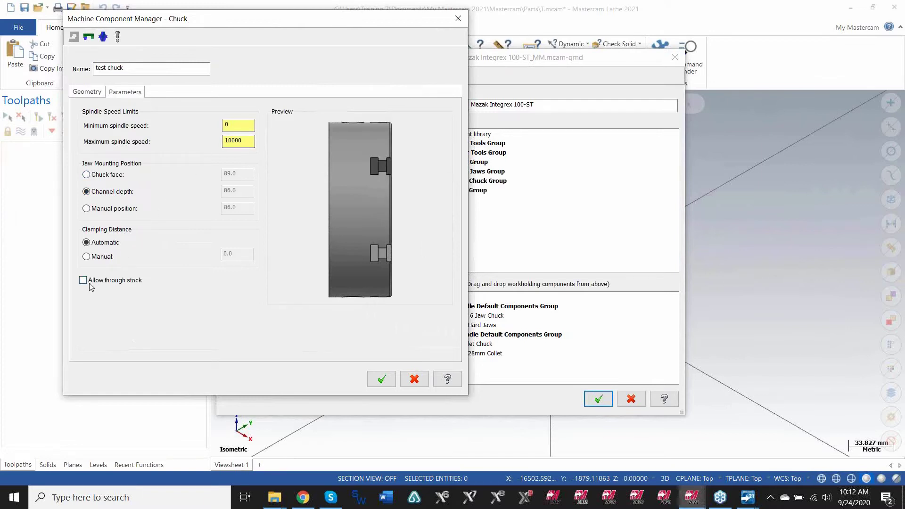
double_click(236, 141)
type("2")
key("shift+Home")
left_click_drag(410, 160, 354, 179)
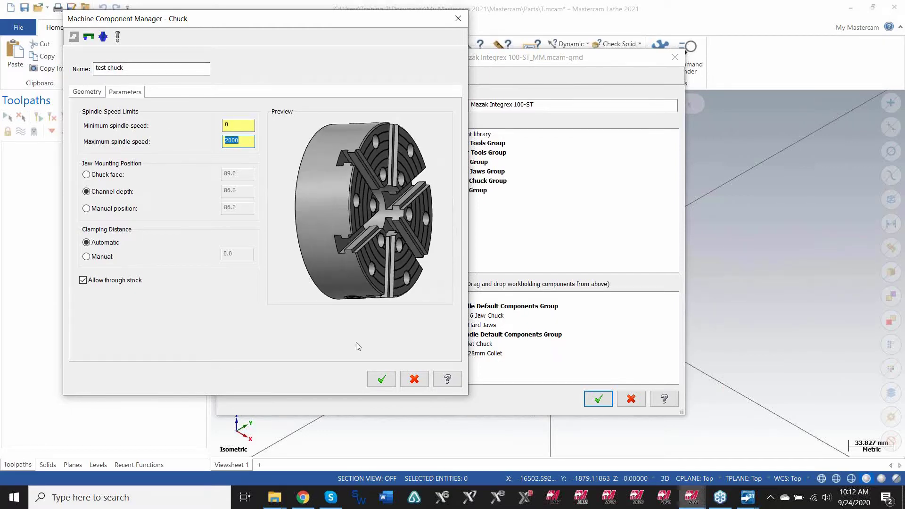
left_click(382, 380)
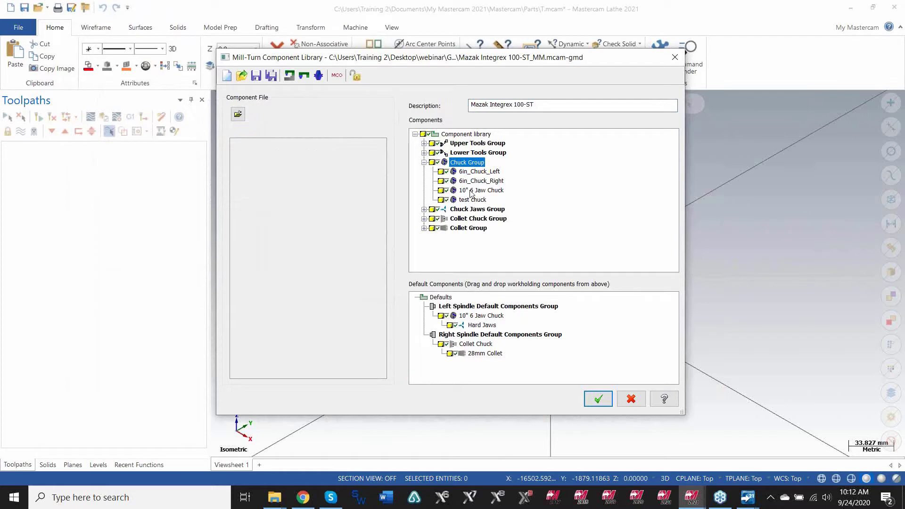
Expand the collet, collet chuck and chuck jaws groups, and start new chuck jaws in the Chuck Jaws Group
left_click(424, 229)
left_click(425, 219)
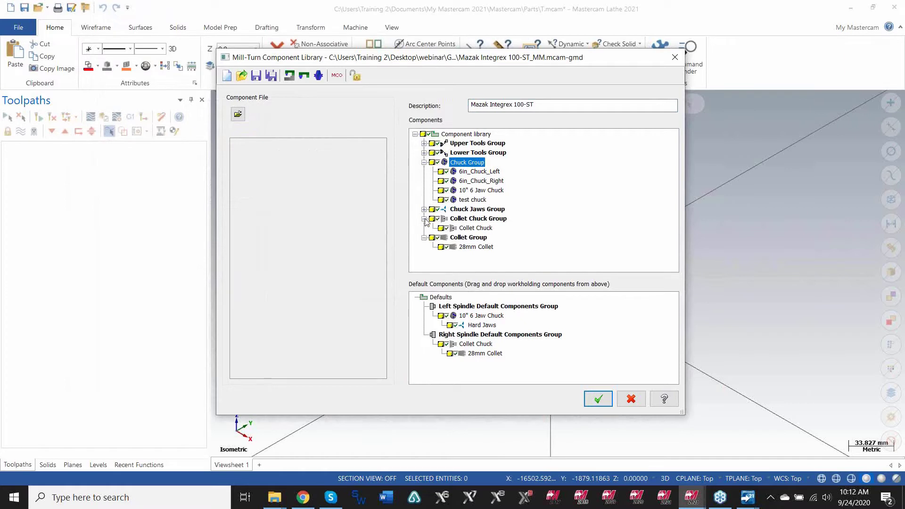
left_click(424, 209)
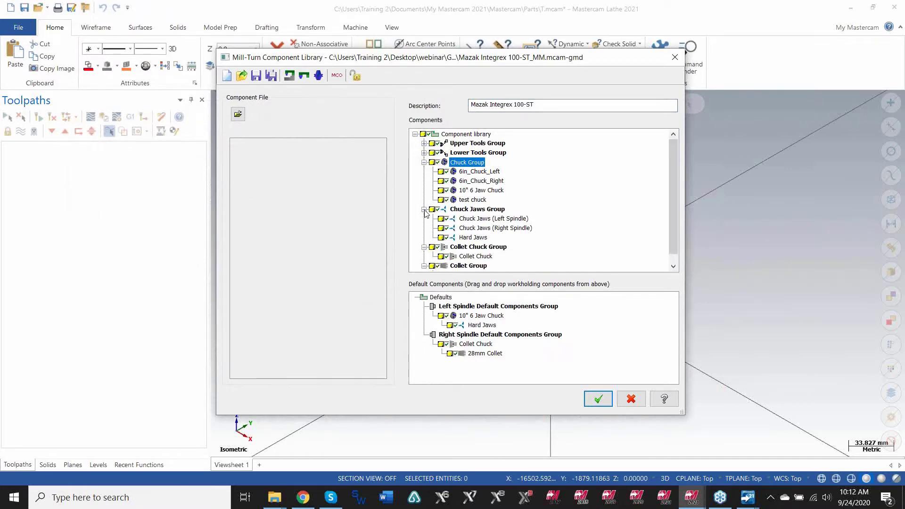
right_click(460, 212)
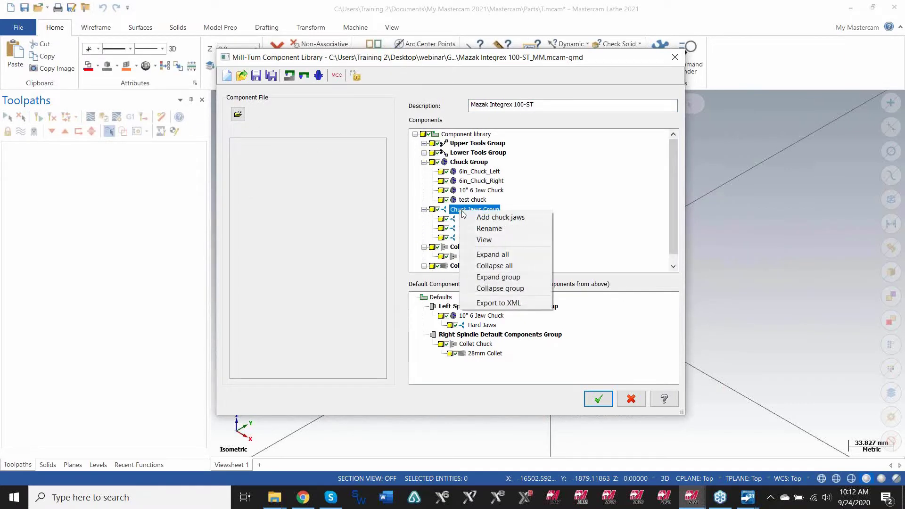
left_click(486, 218)
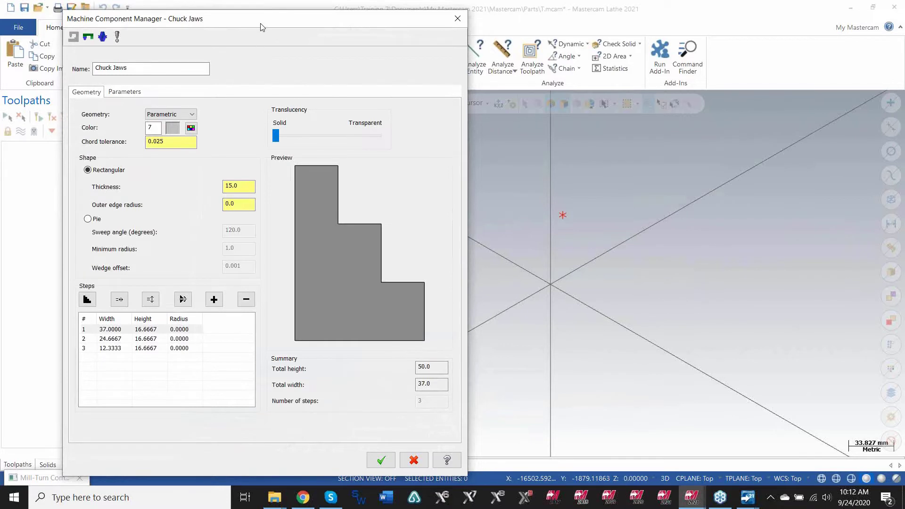
Inspect the default stepped jaw preview and set the new chuck jaws' geometry to Solid entity
left_click_drag(262, 27, 308, 17)
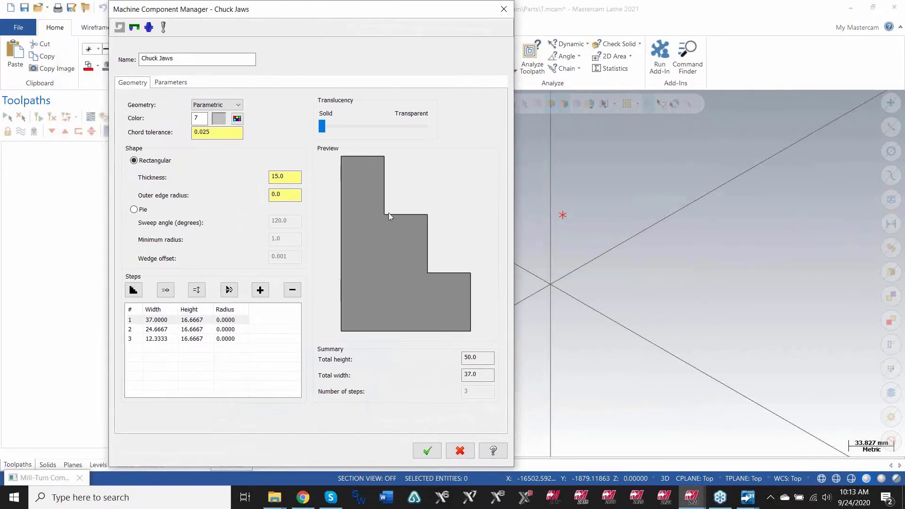
left_click_drag(428, 232, 423, 236)
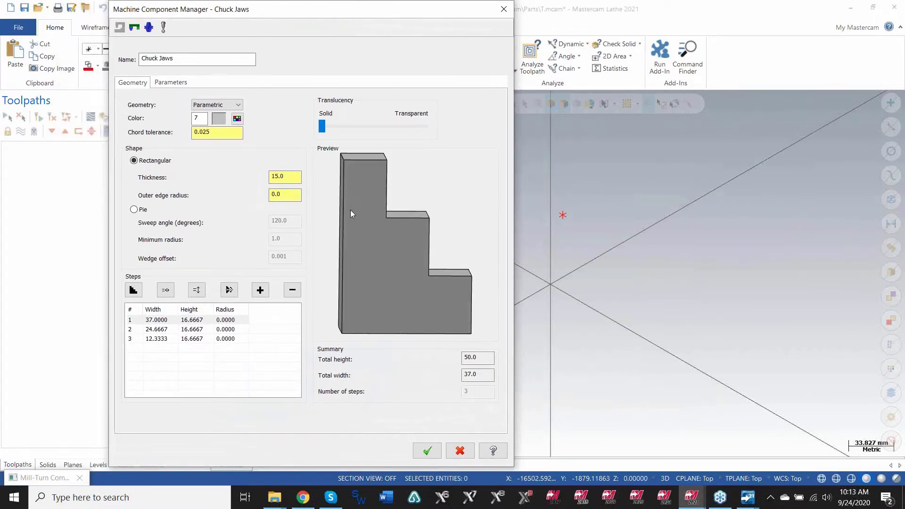
left_click(206, 107)
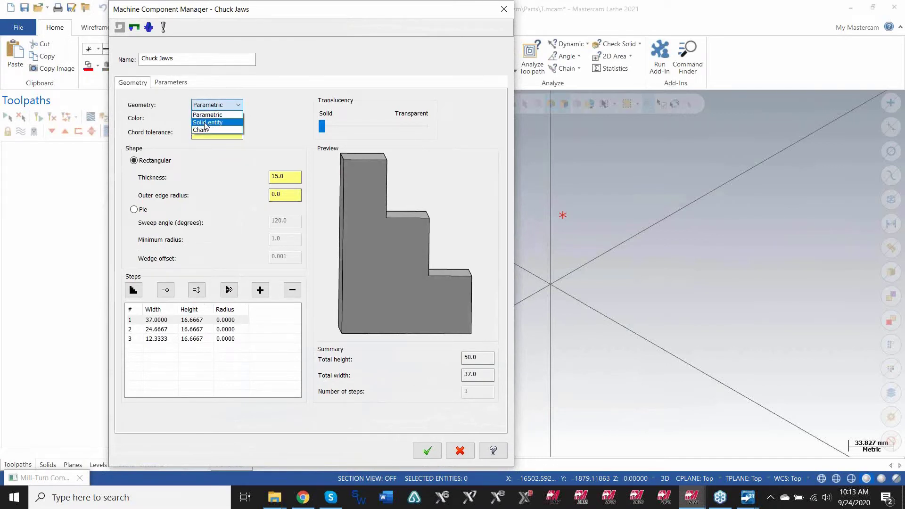
left_click(205, 123)
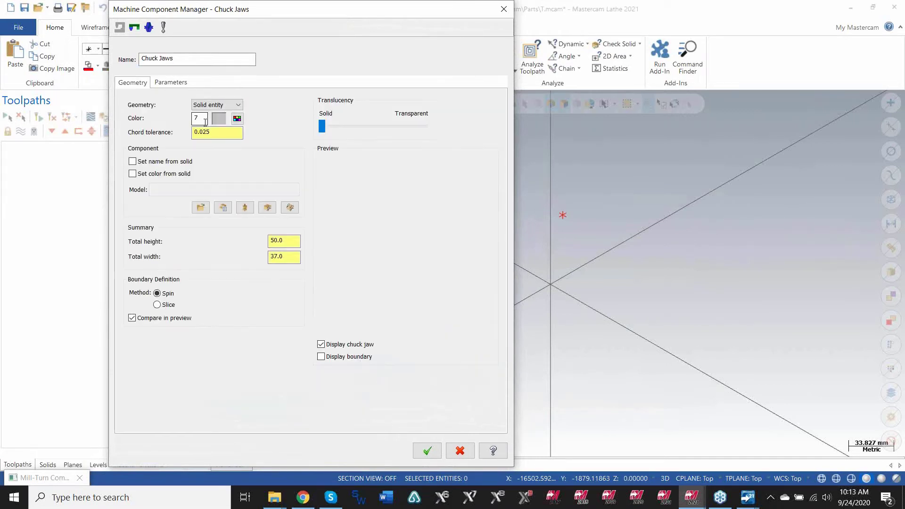
Import 10 inch 6 jaw chuck.STEP for the chuck jaws and pick one jaw as the component solid
left_click(205, 209)
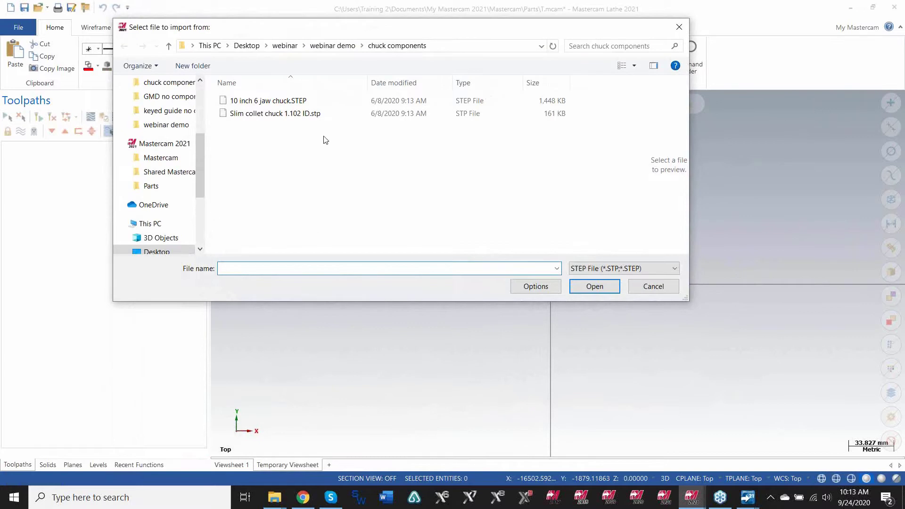
double_click(296, 101)
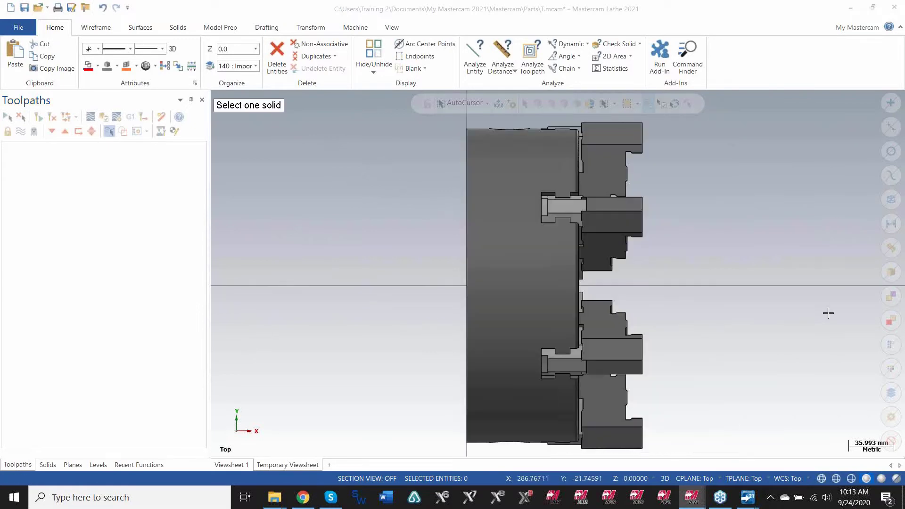
middle_click_drag(827, 313, 700, 276)
scroll(667, 217, "up", 3)
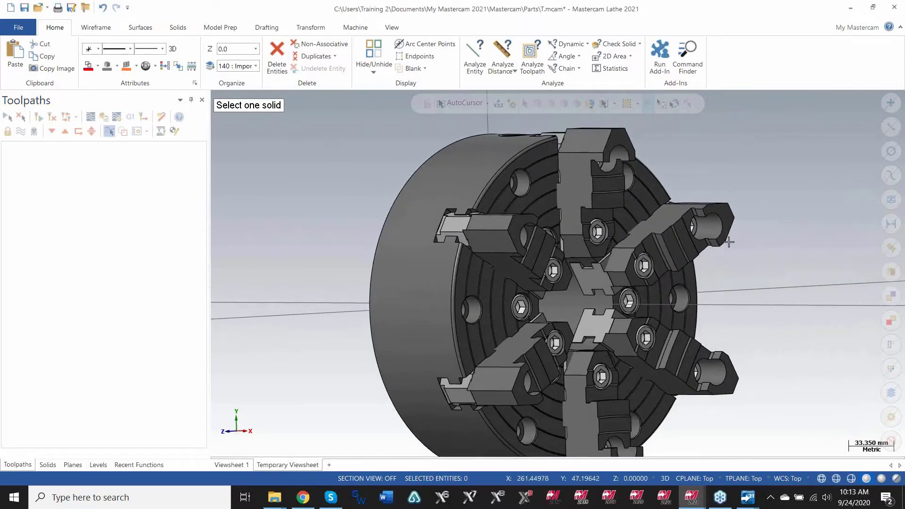
scroll(675, 231, "up", 1)
left_click(673, 231)
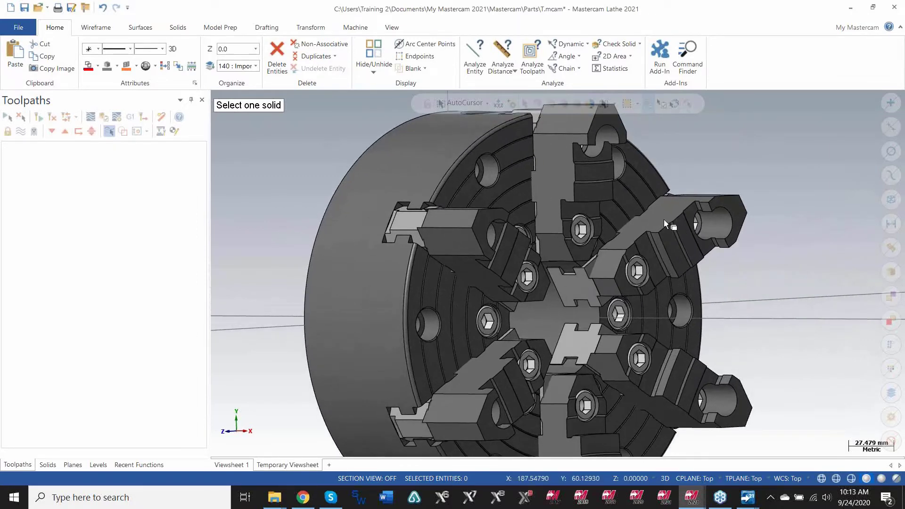
Pick one jaw solid of the imported chuck and its back face to define the chuck jaw's alignment
scroll(674, 286, "down", 2)
mouse_move(499, 190)
middle_mouse_down()
mouse_move(505, 178)
mouse_move(551, 192)
mouse_move(611, 245)
mouse_move(664, 321)
middle_mouse_up()
scroll(519, 188, "down", 1)
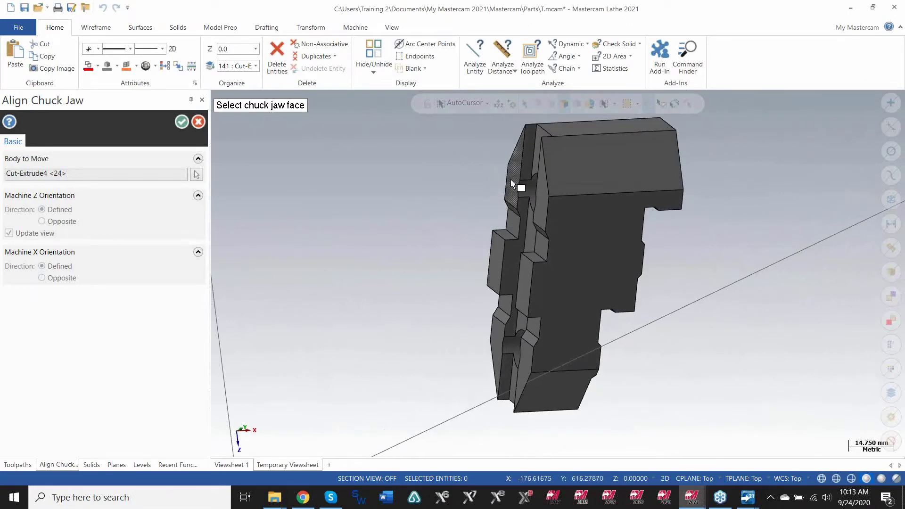
left_click(511, 183)
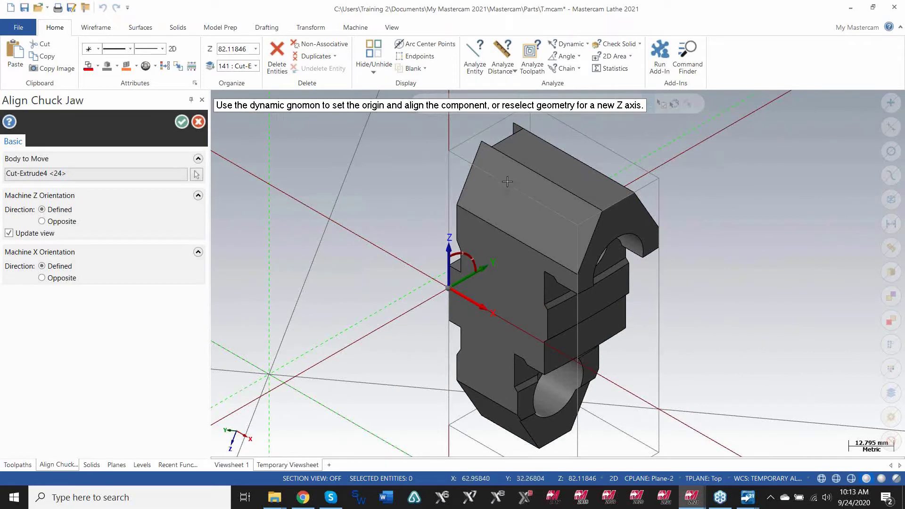
Rotate the alignment gnomon -90° about its X axis to reorient the chuck jaw
middle_click_drag(531, 181, 524, 178)
left_click(463, 262)
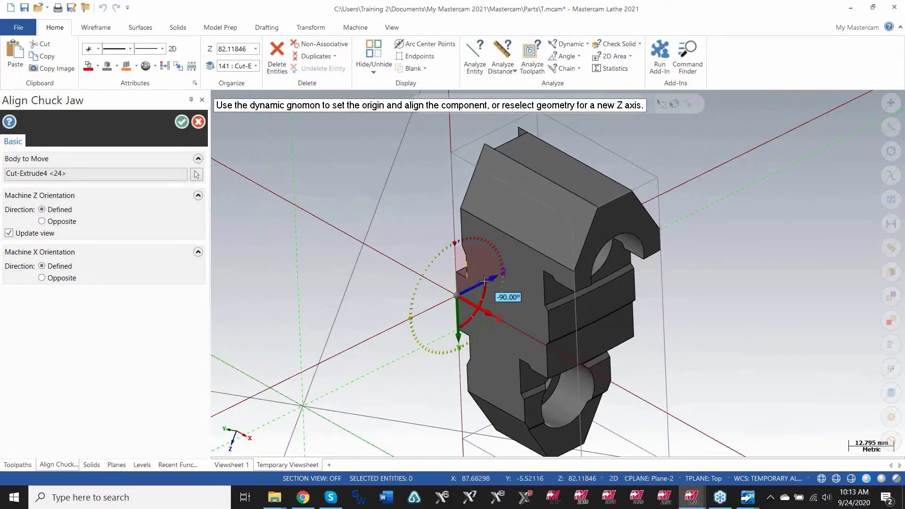
left_click(484, 281)
Check the jaw's orientation from the Top view and other angles, and accept the chuck jaw alignment
right_click(355, 185)
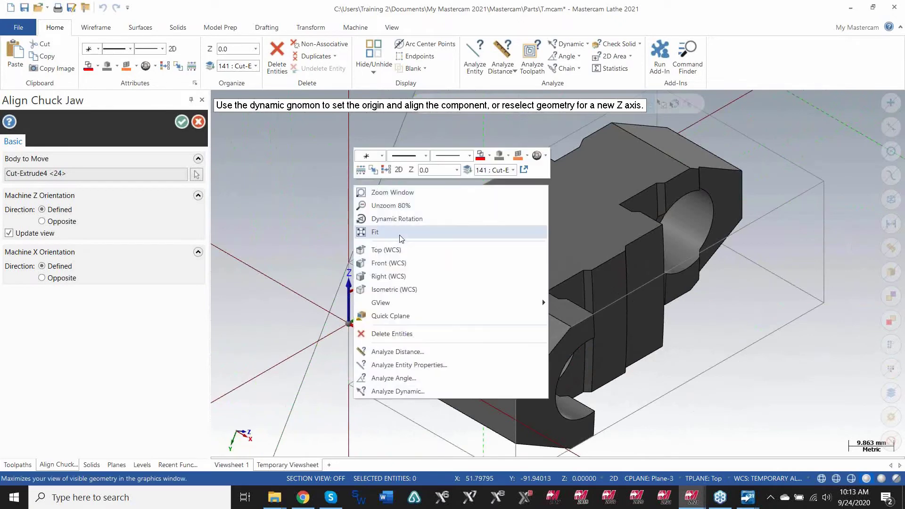
left_click(391, 249)
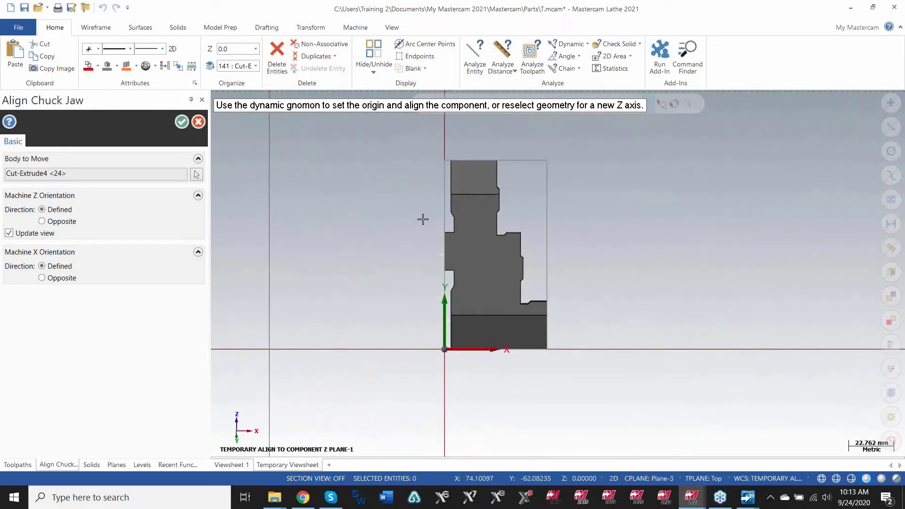
scroll(484, 327, "up", 4)
scroll(480, 338, "down", 3)
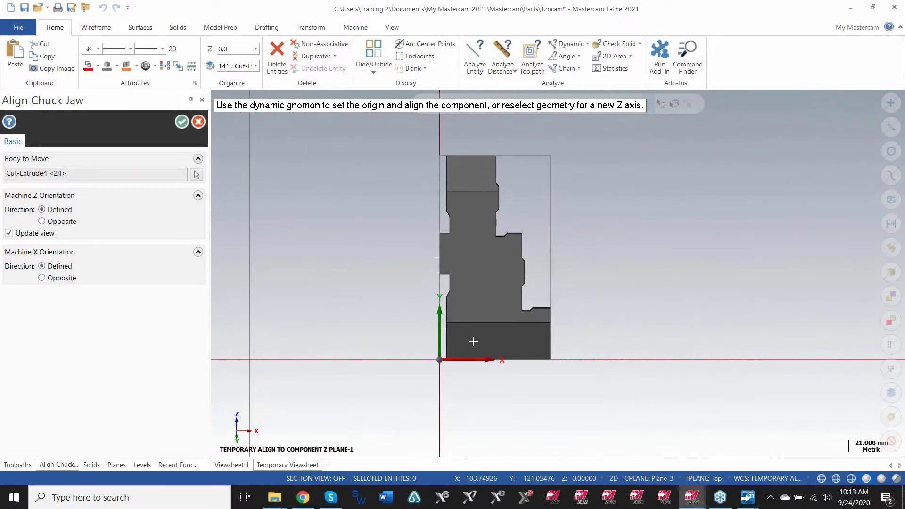
middle_click_drag(492, 352, 487, 186)
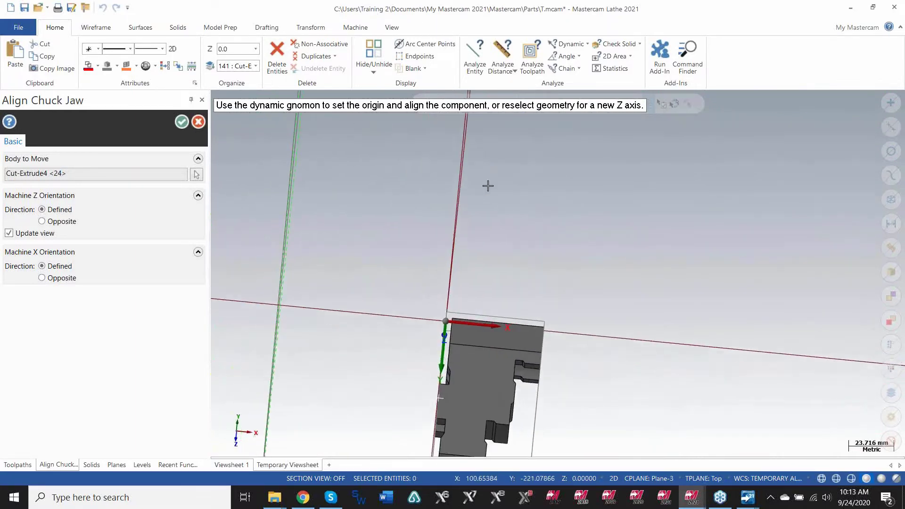
middle_click_drag(480, 341, 426, 297)
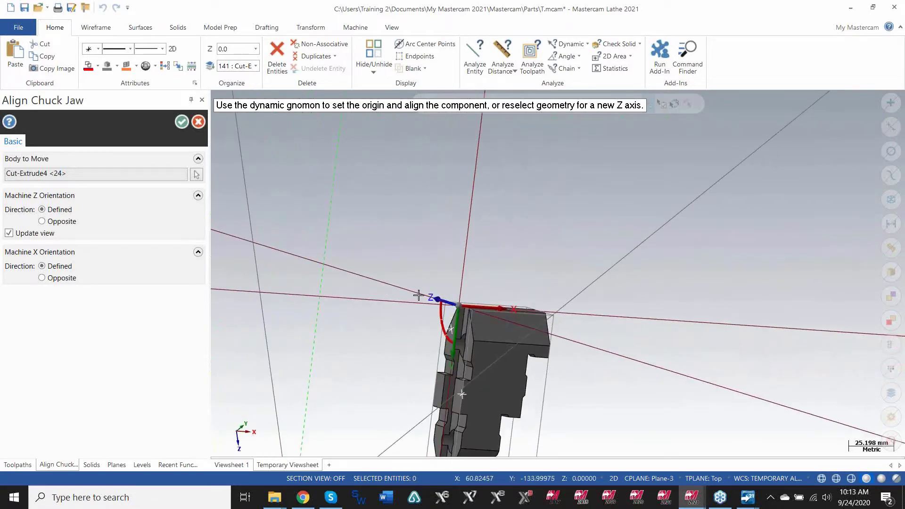
middle_click_drag(537, 188, 437, 152)
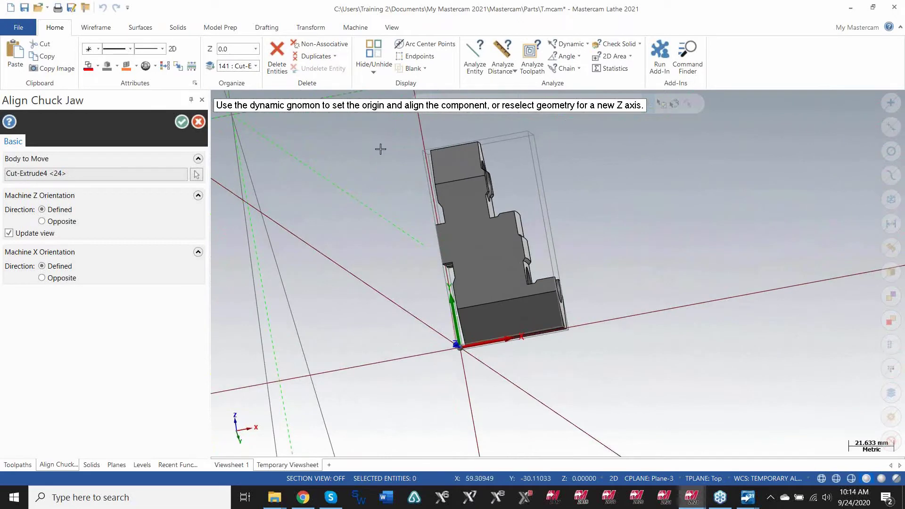
left_click(182, 122)
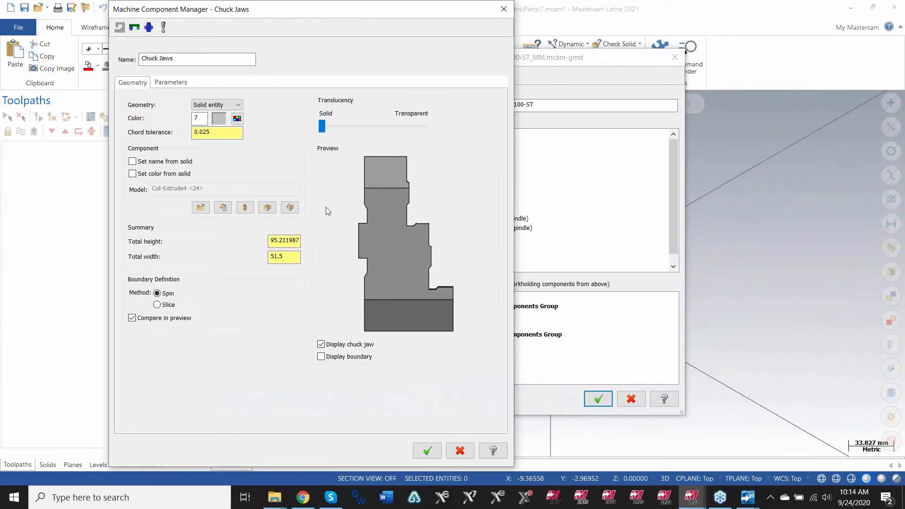
Examine the chuck jaw's boundary and its reference point in the component preview
left_click(321, 358)
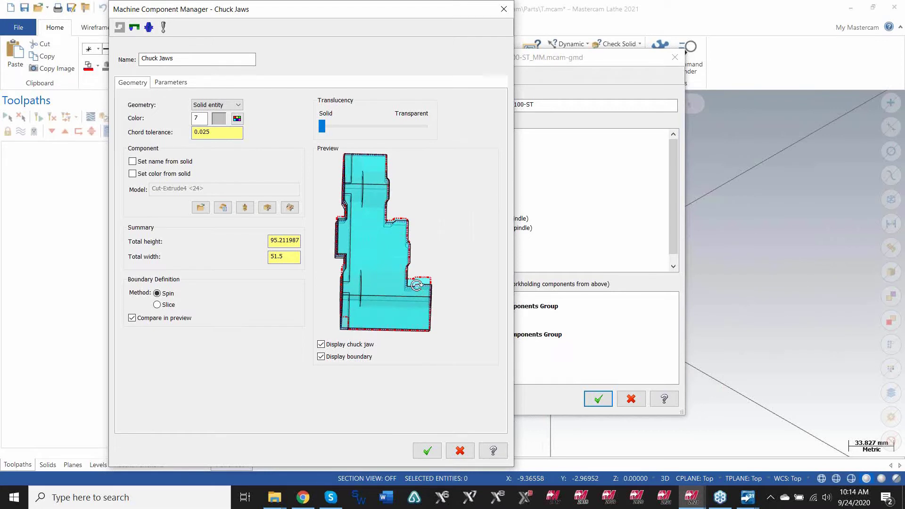
left_click(321, 357)
left_click(172, 82)
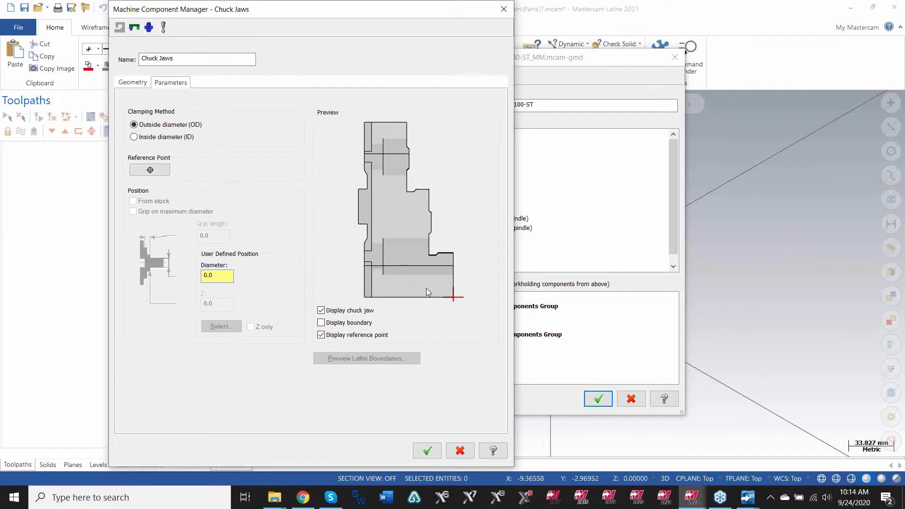
scroll(426, 292, "up", 3)
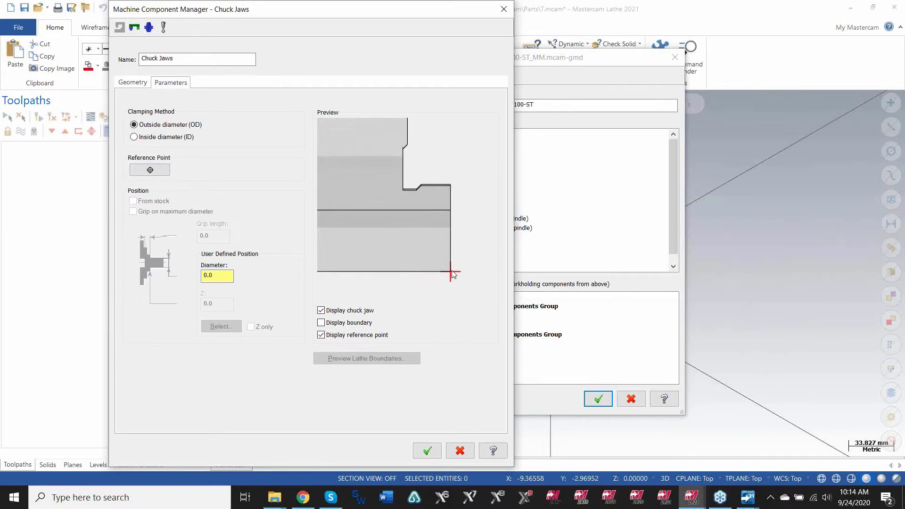
scroll(449, 274, "down", 4)
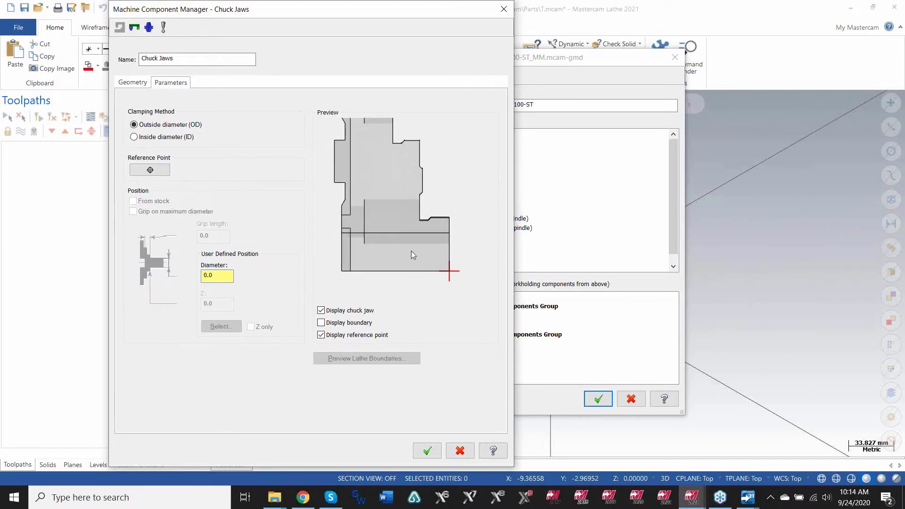
scroll(430, 268, "down", 2)
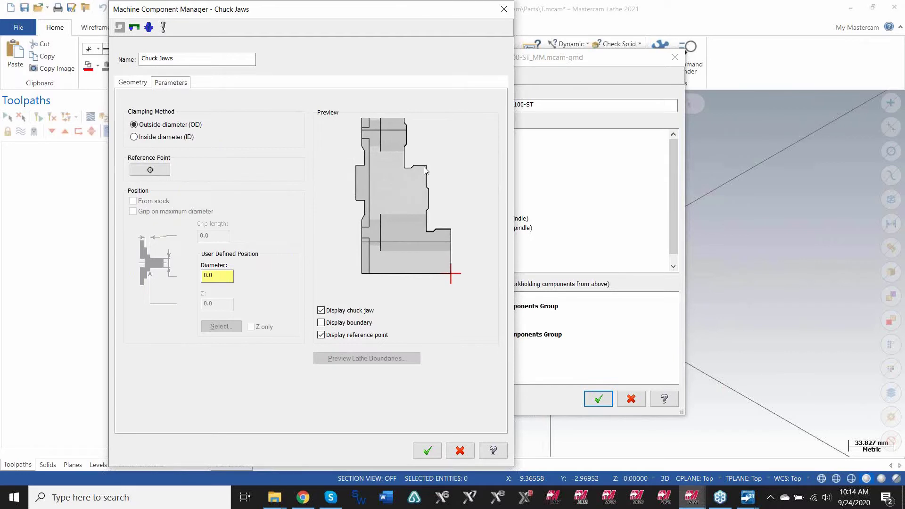
scroll(401, 218, "down", 2)
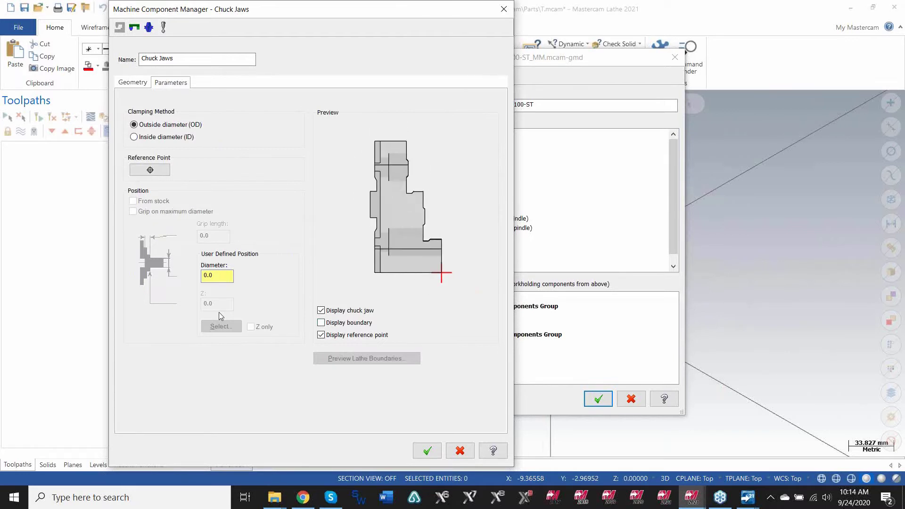
Set the chuck jaws' user-defined position diameter to 3.5 and accept the component
left_click(216, 275)
type("3.5")
left_click(427, 451)
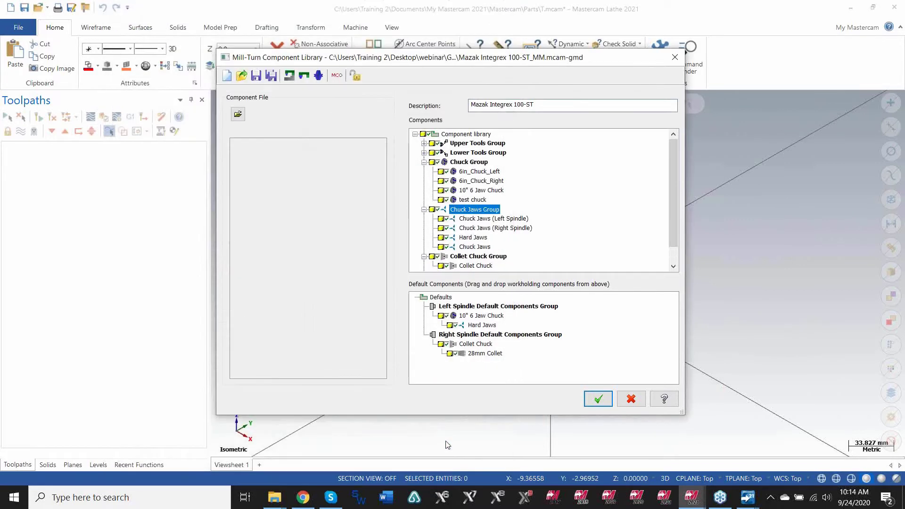
Start a new collet chuck in the Collet Chuck Group with Solid entity as its geometry
scroll(477, 208, "down", 1)
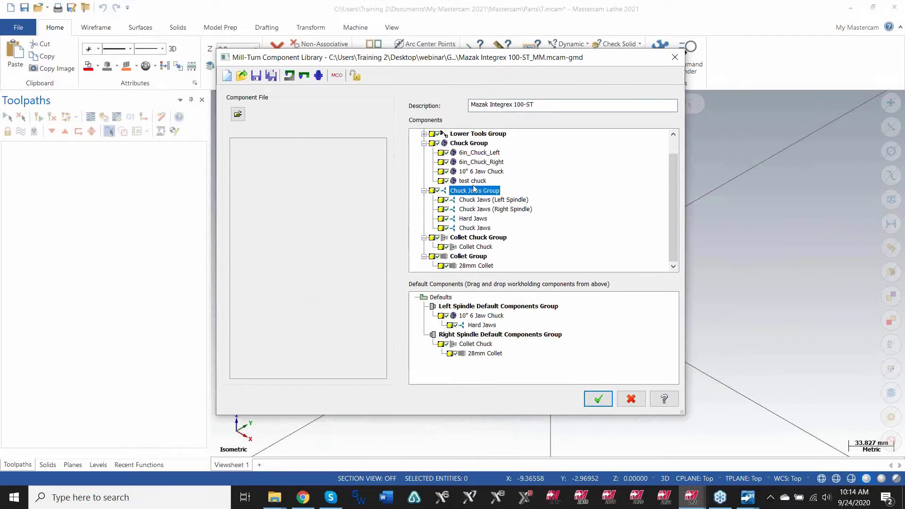
right_click(461, 251)
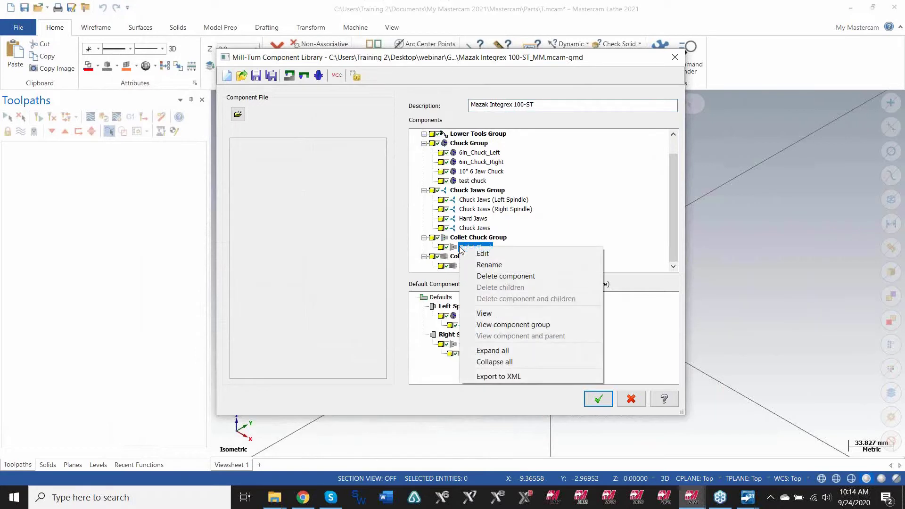
left_click(453, 247)
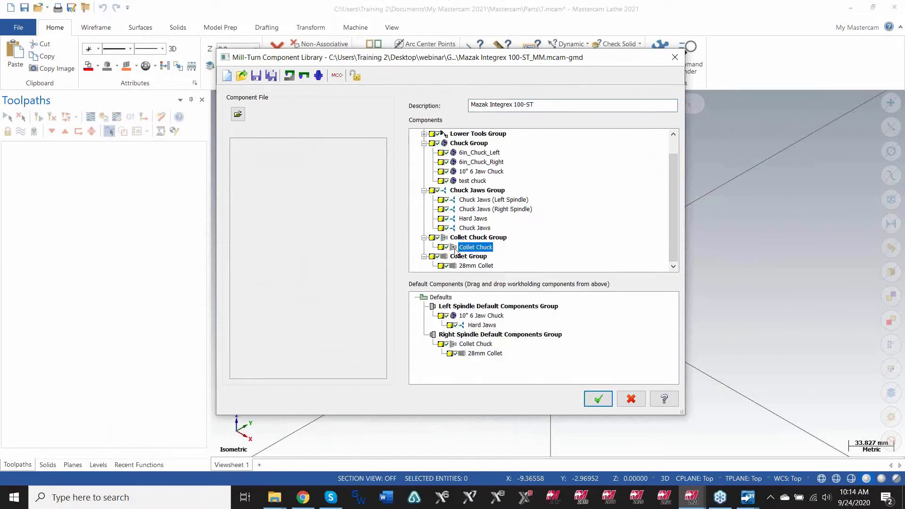
right_click(456, 251)
left_click(461, 238)
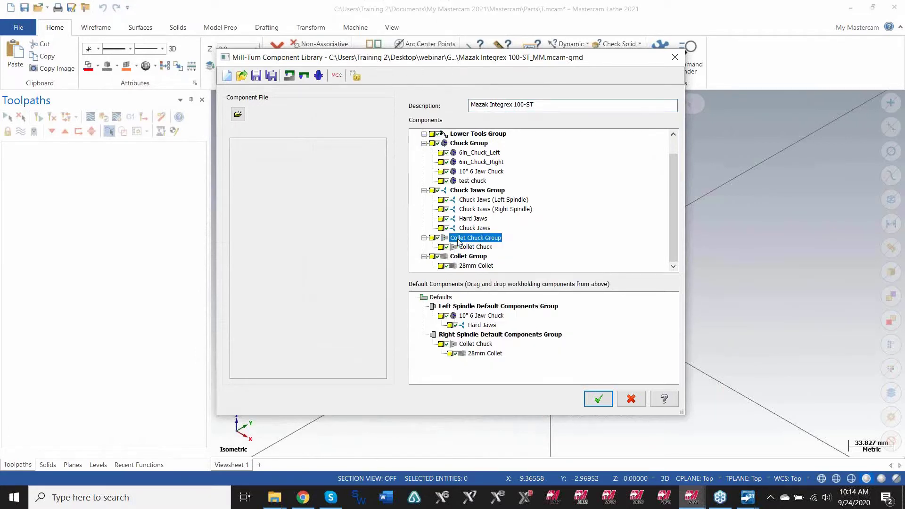
right_click(461, 239)
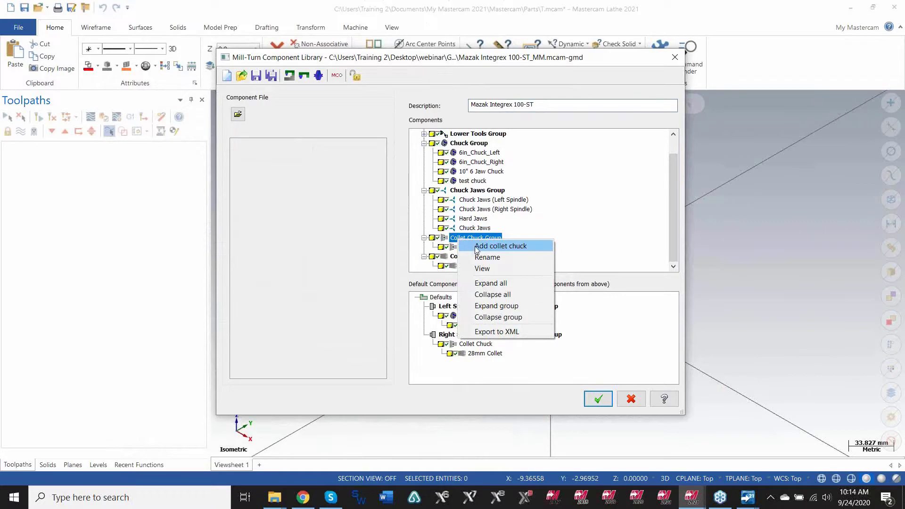
left_click(500, 246)
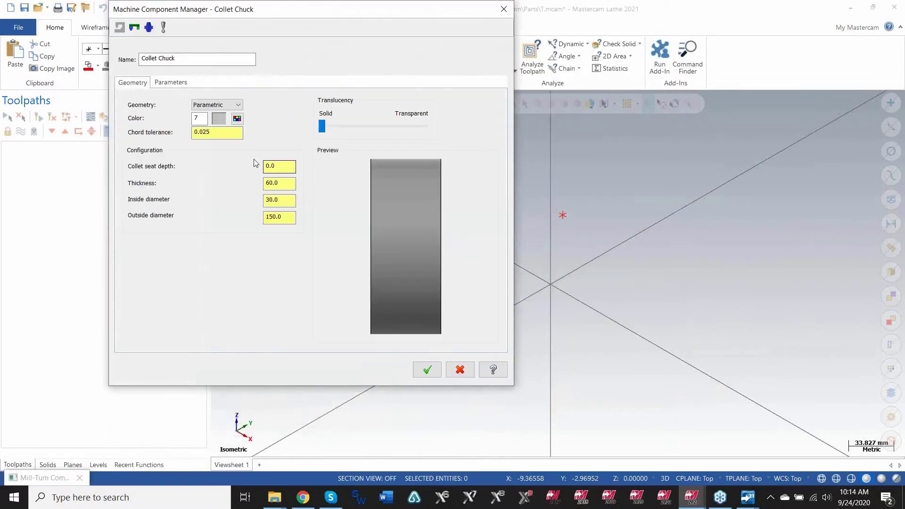
left_click(236, 105)
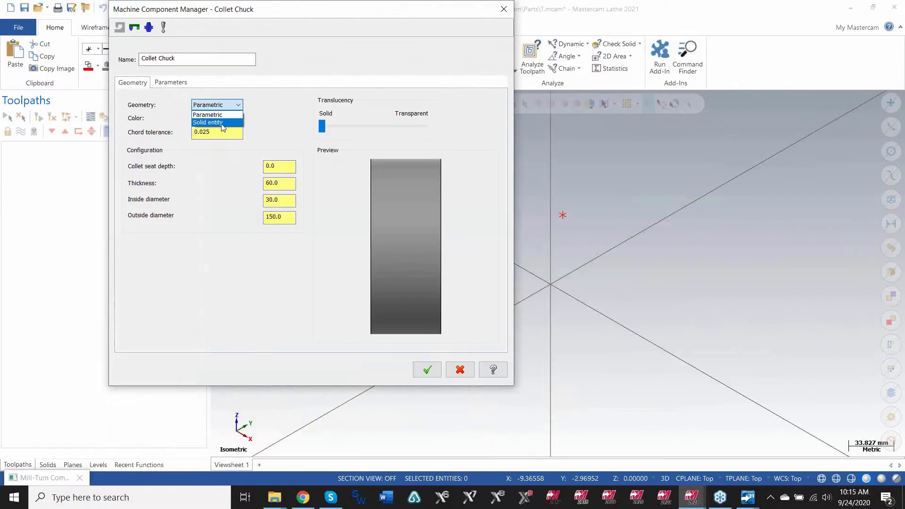
left_click(222, 124)
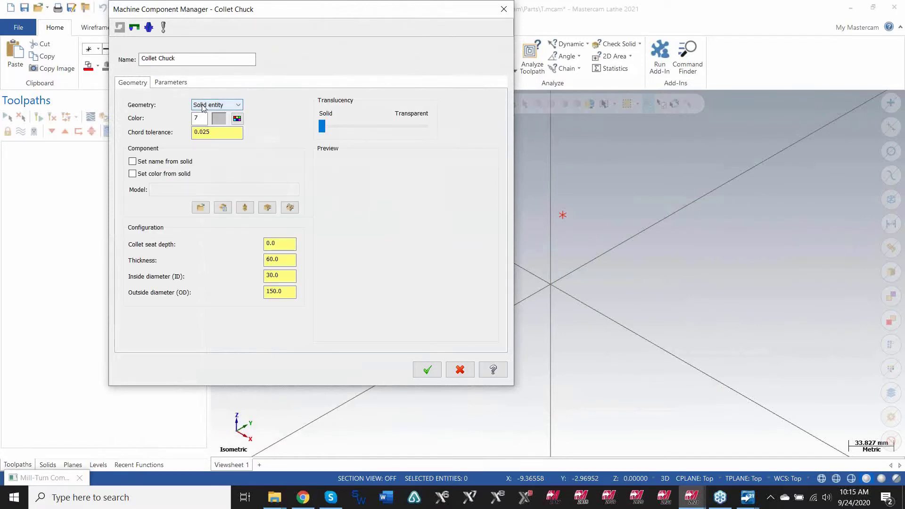
Import the collet chuck model from the file Slim collet chuck 1.102 ID.stp
left_click(200, 208)
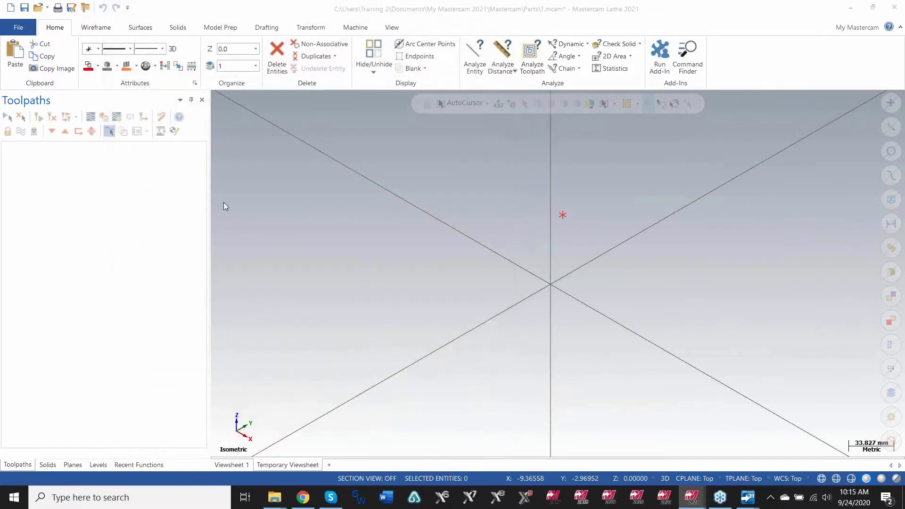
left_click(270, 122)
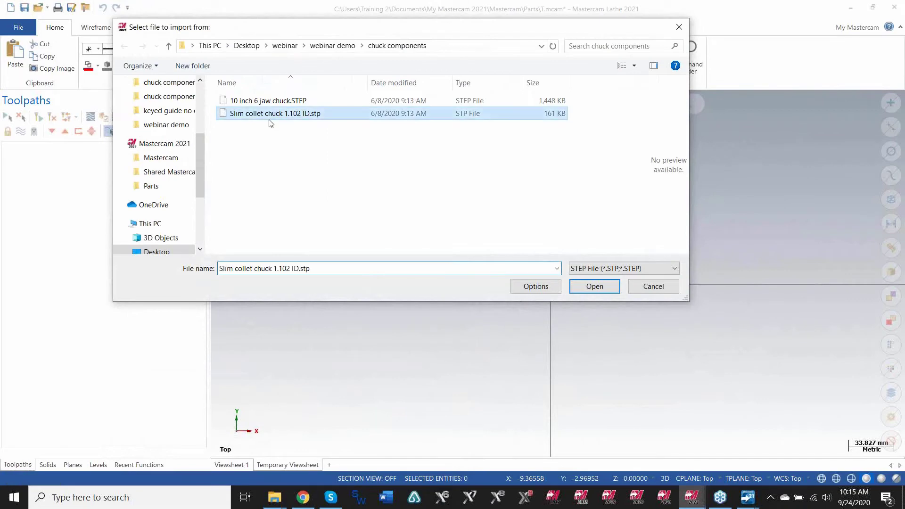
double_click(271, 123)
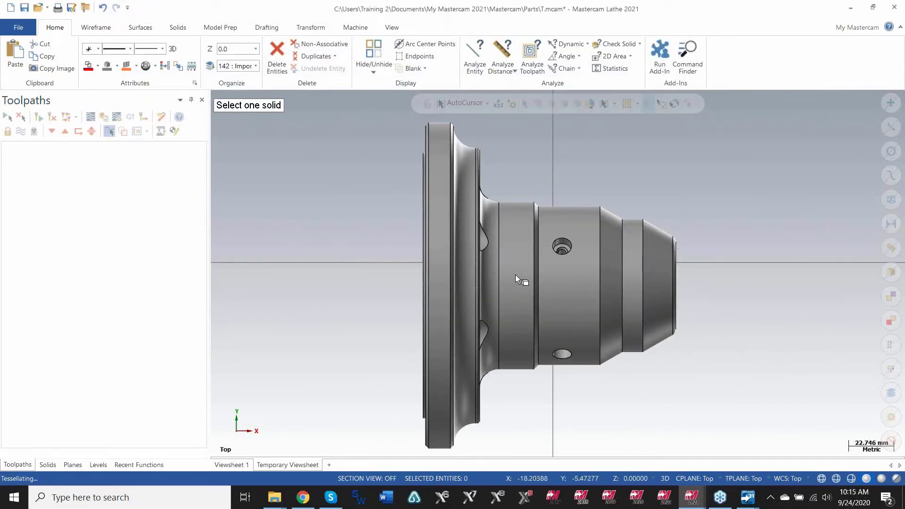
Align the collet chuck solid along the machine Z axis using its rear mounting face
left_click(516, 274)
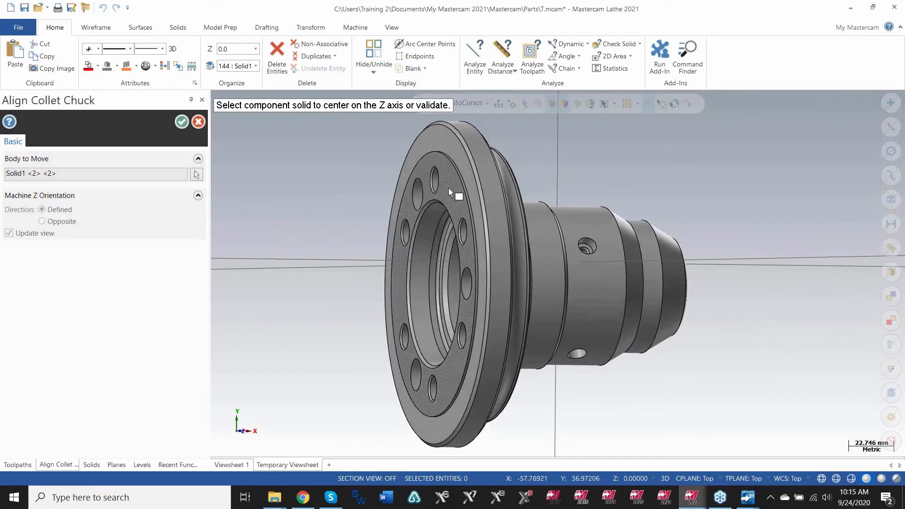
left_click(449, 188)
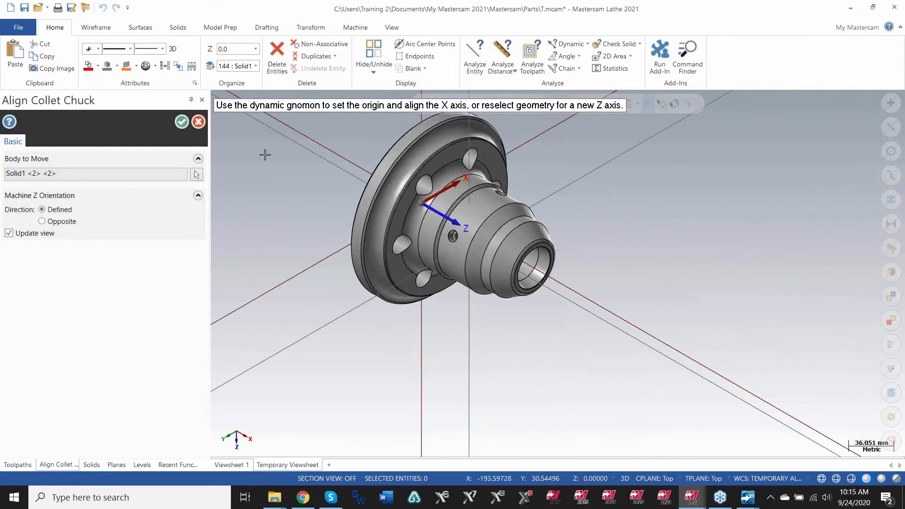
left_click(181, 122)
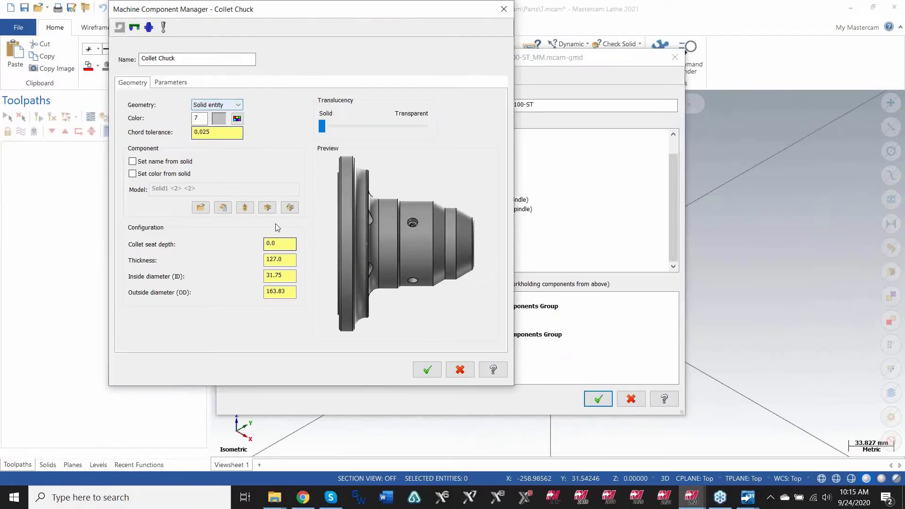
Review the collet chuck's thickness, diameters and spindle parameters, and discard the new component
mouse_move(392, 221)
middle_mouse_down()
mouse_move(413, 245)
mouse_move(392, 239)
middle_mouse_up()
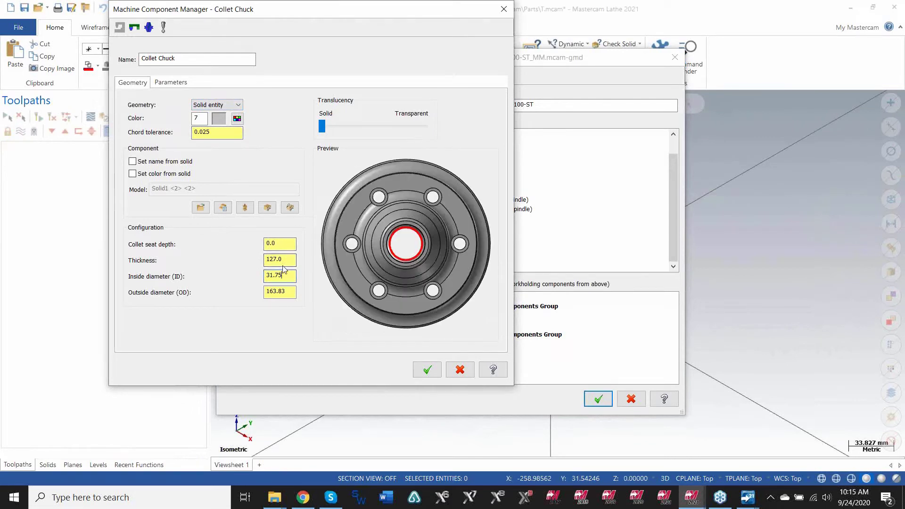
mouse_move(289, 291)
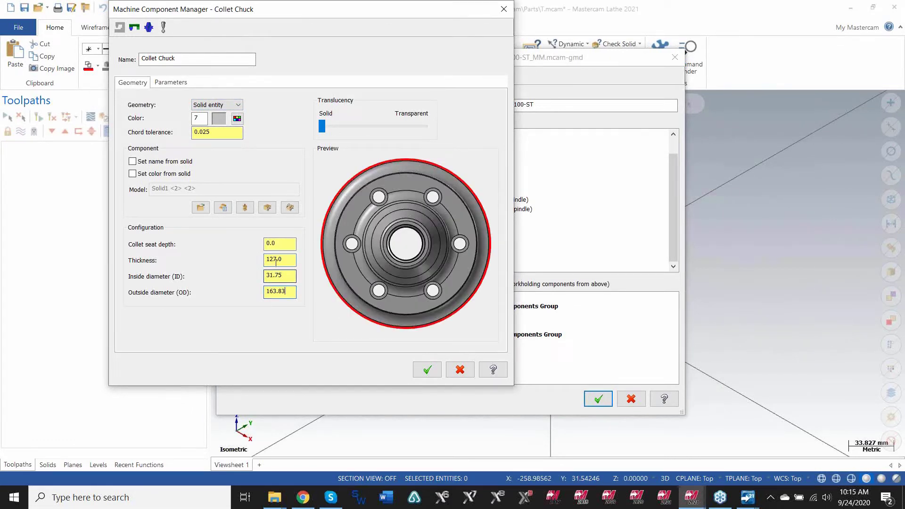
left_click(178, 83)
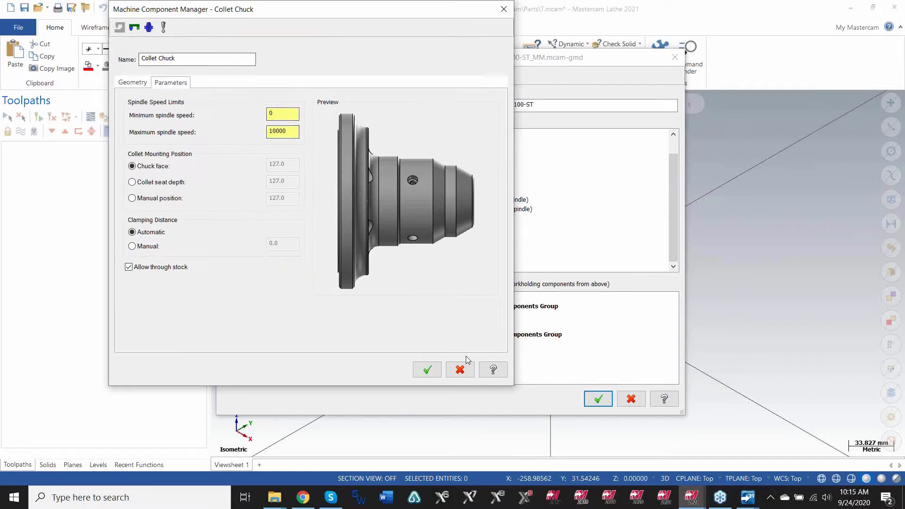
left_click(461, 370)
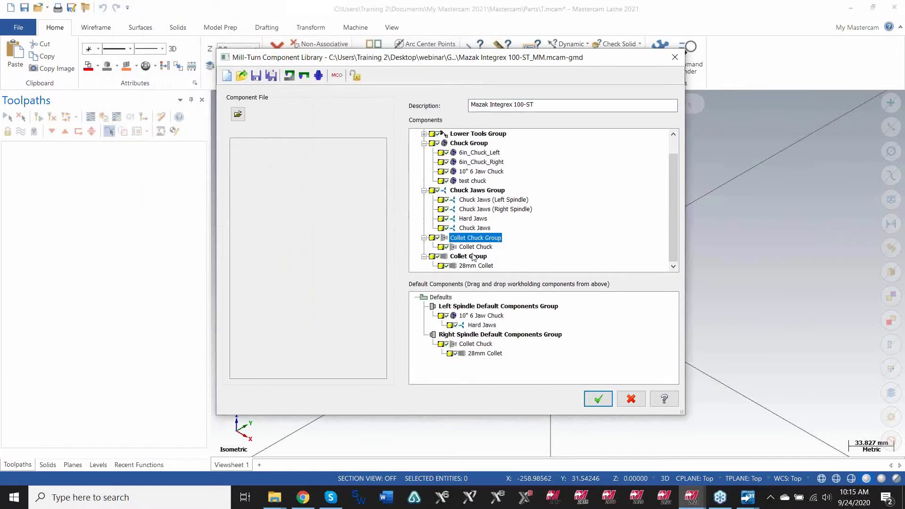
Open the 28mm Collet component for editing and examine its solid geometry from different angles
right_click(465, 267)
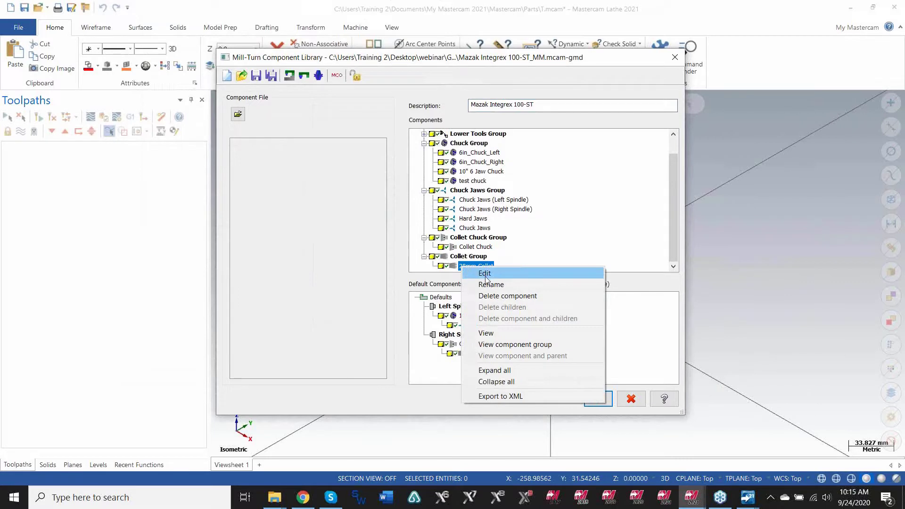
left_click(486, 275)
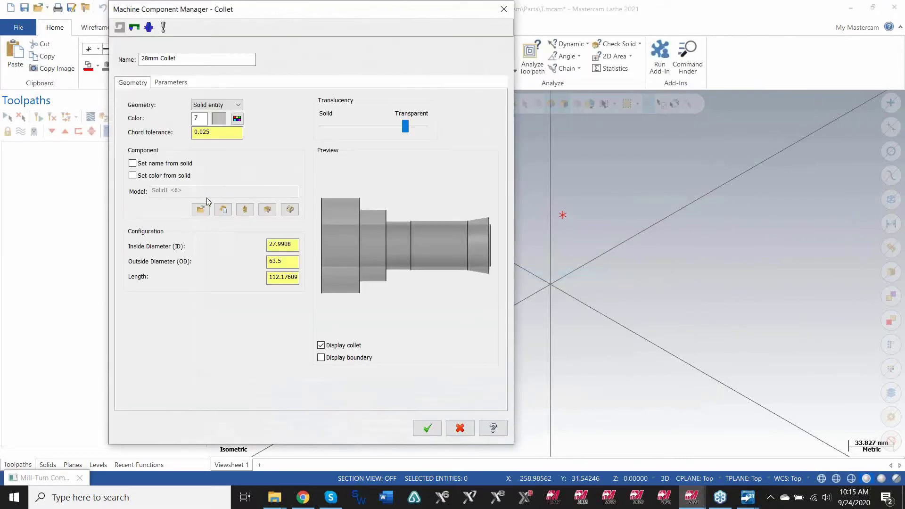
left_click_drag(478, 231, 351, 229)
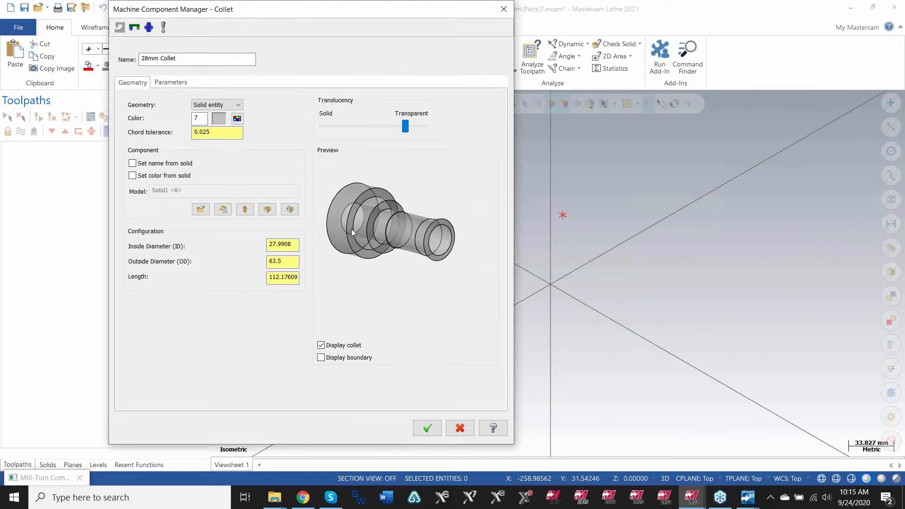
scroll(457, 234, "up", 2)
mouse_move(458, 231)
middle_mouse_down()
mouse_move(443, 225)
mouse_move(465, 226)
middle_mouse_up()
Examine the 28mm Collet's clamping parameters, boundary profile and reference point, and leave the component without changes
left_click(180, 82)
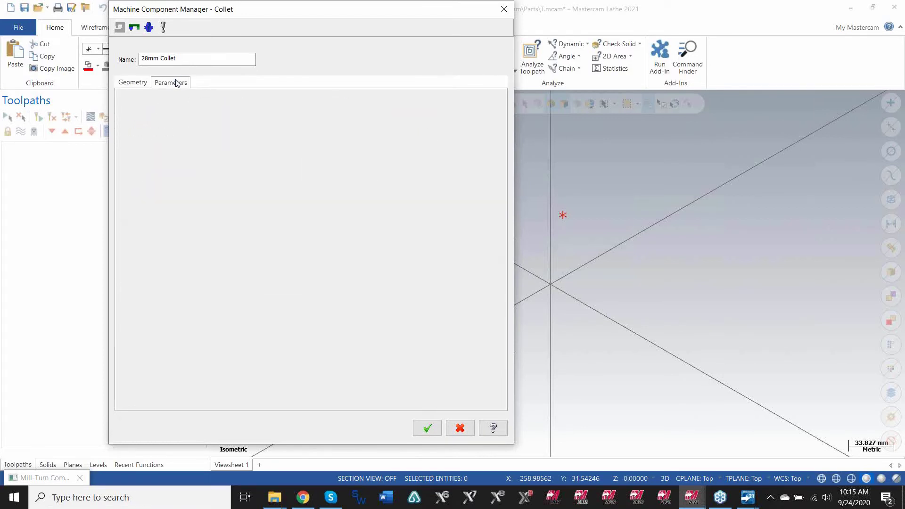
scroll(490, 179, "up", 2)
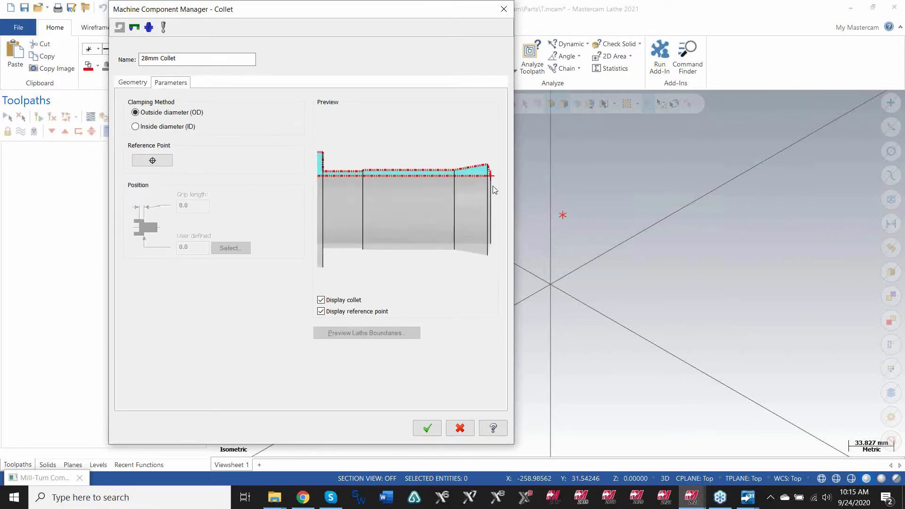
scroll(492, 179, "up", 2)
scroll(490, 178, "down", 4)
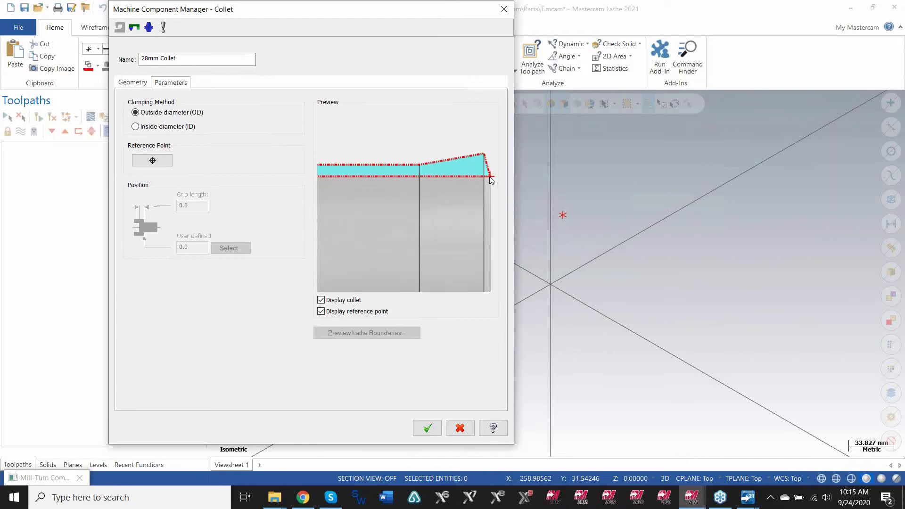
scroll(439, 175, "down", 2)
scroll(415, 178, "up", 2)
scroll(361, 177, "down", 3)
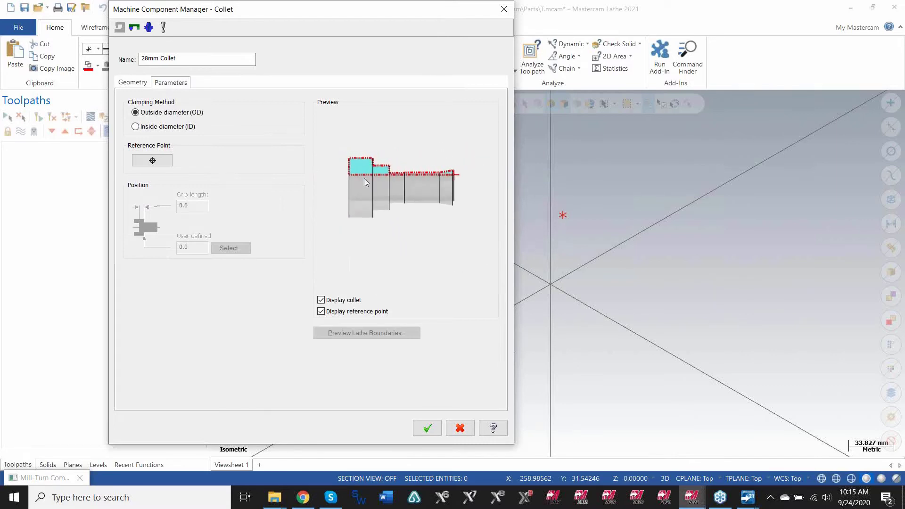
left_click(460, 428)
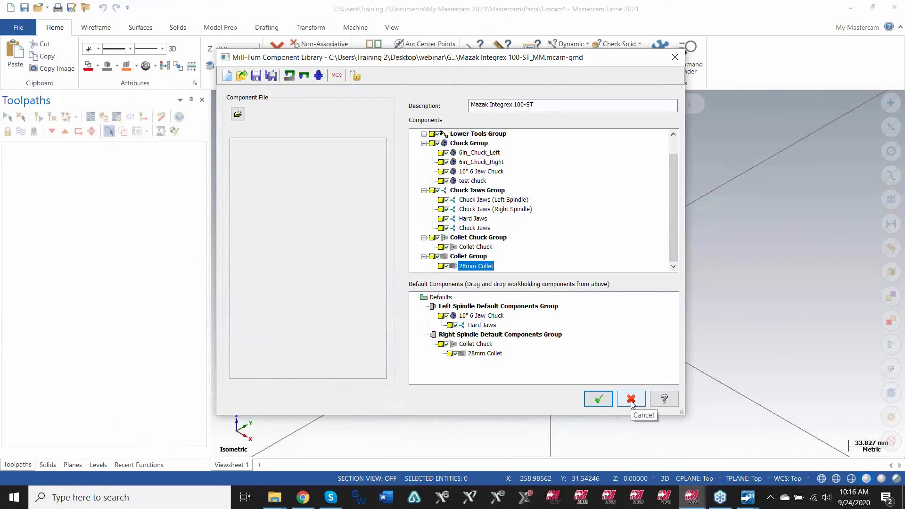
Close the component library without saving and switch to the Keyed Cable Guide.mcam part
left_click(632, 400)
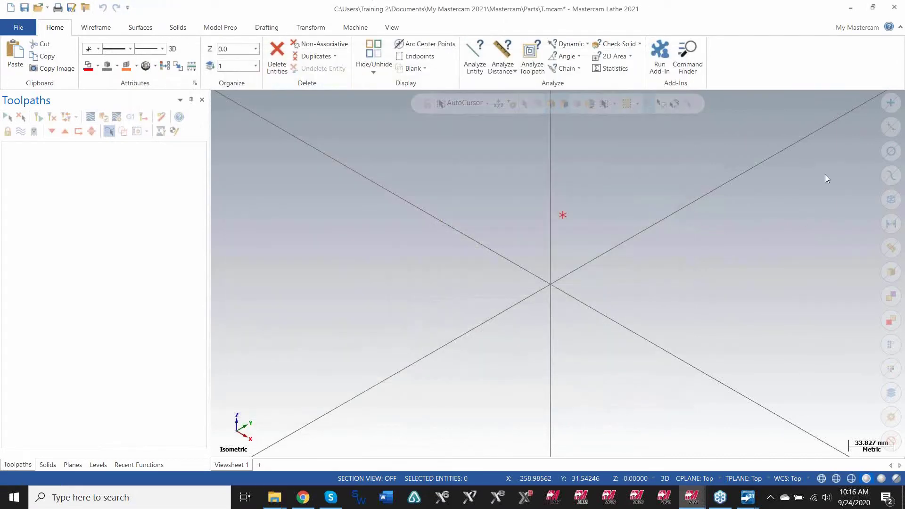
left_click(895, 9)
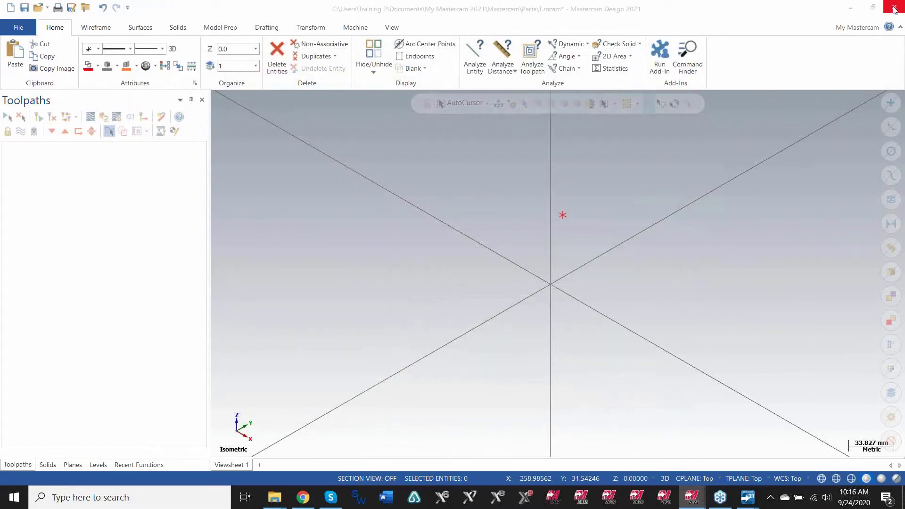
left_click(483, 269)
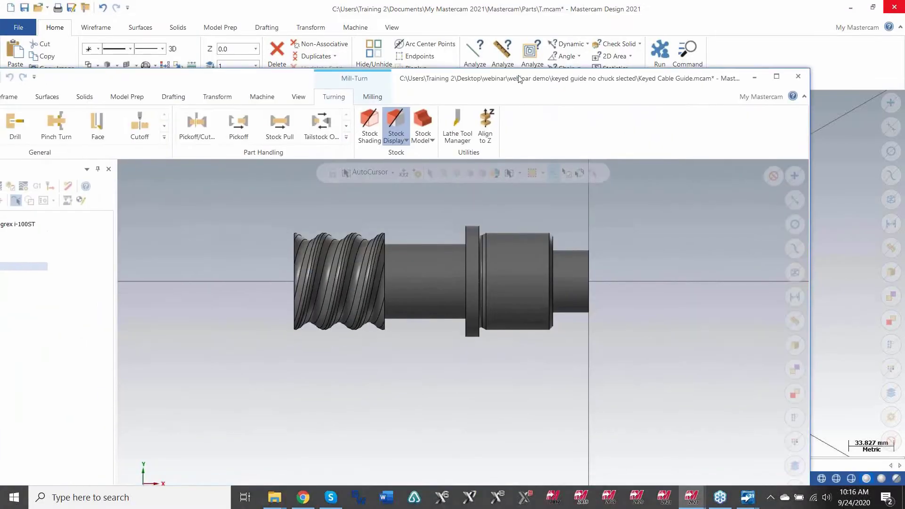
scroll(401, 278, "down", 4)
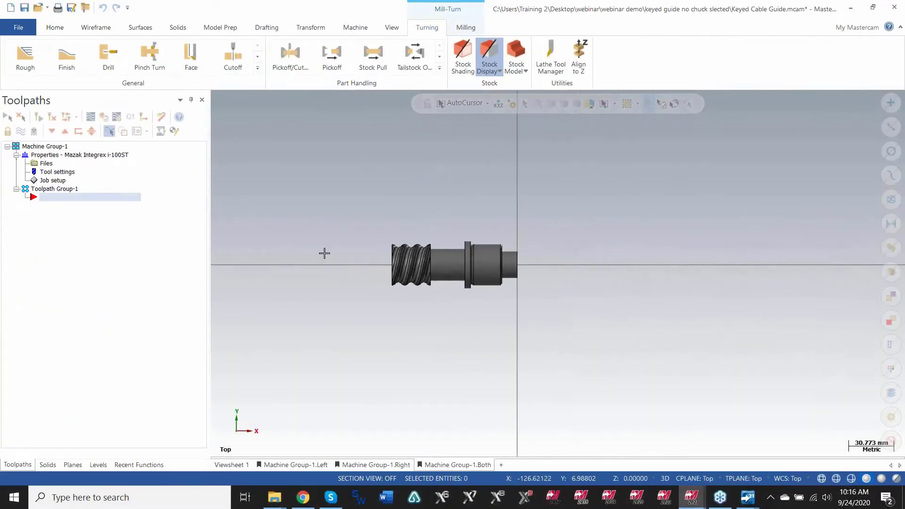
In the machine group's job setup, add the 10" 6 Jaw Chuck from the component library as left spindle workholding
left_click(41, 181)
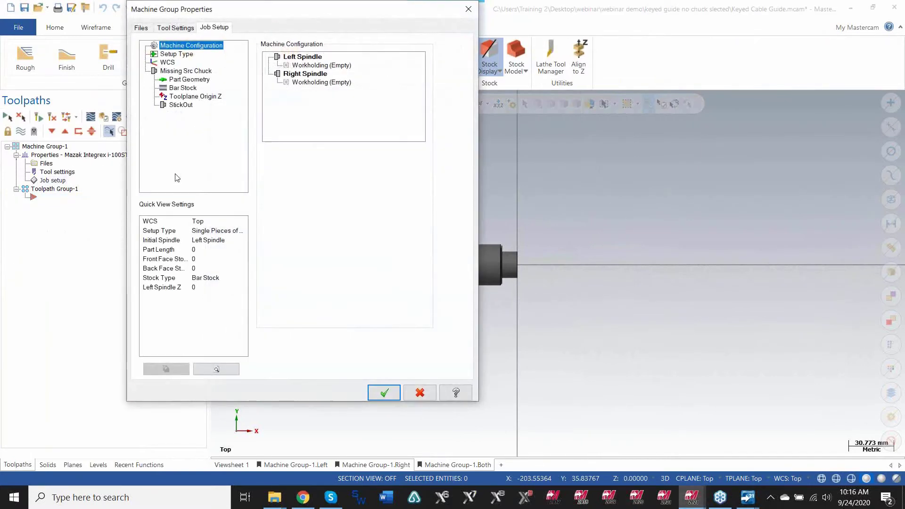
left_click(304, 65)
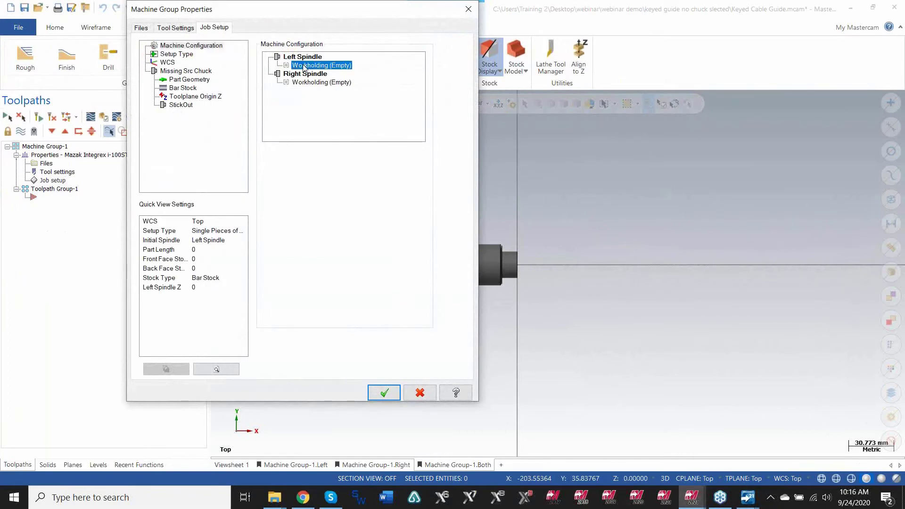
right_click(296, 65)
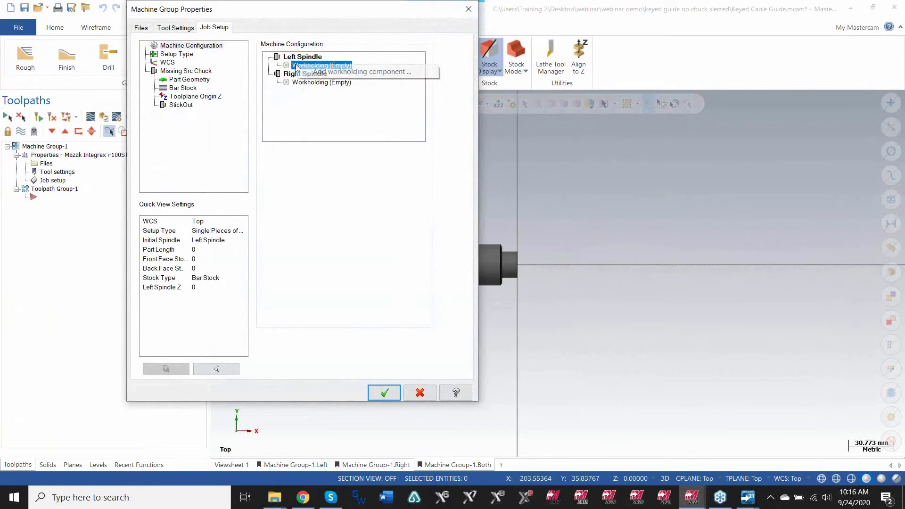
left_click(322, 73)
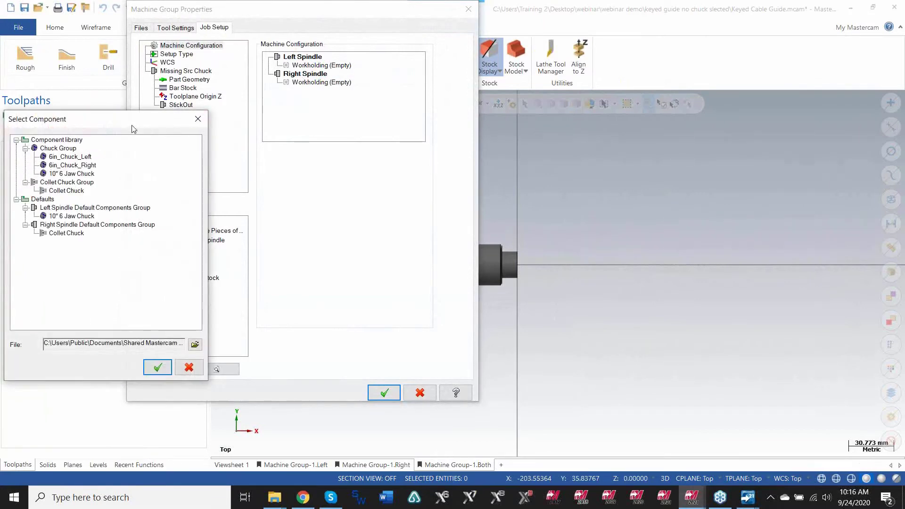
left_click_drag(147, 123, 211, 101)
left_click(119, 154)
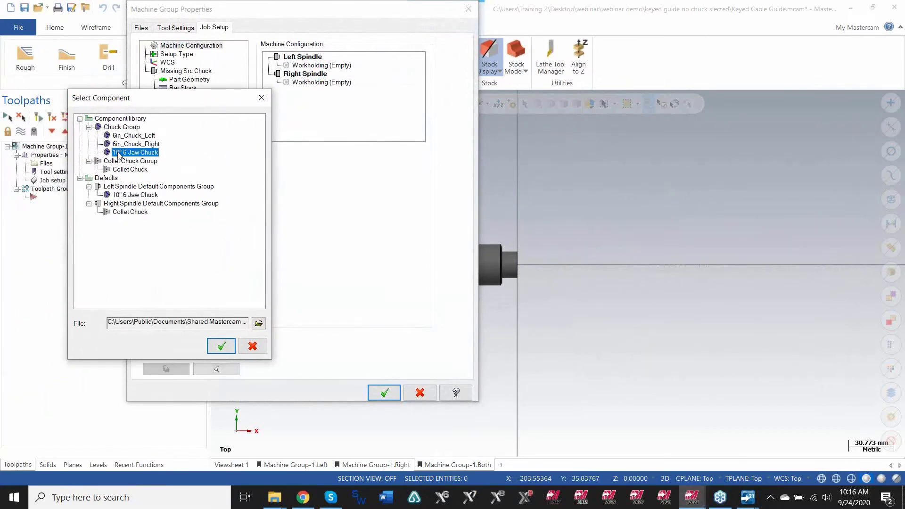
left_click(221, 346)
Add the Collet Chuck from the component library as the right spindle's workholding
left_click(308, 92)
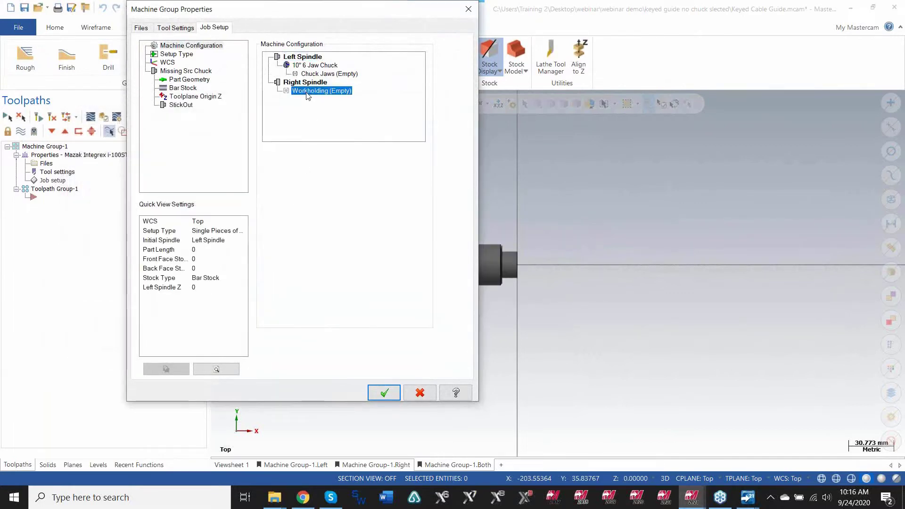
right_click(307, 92)
left_click(317, 99)
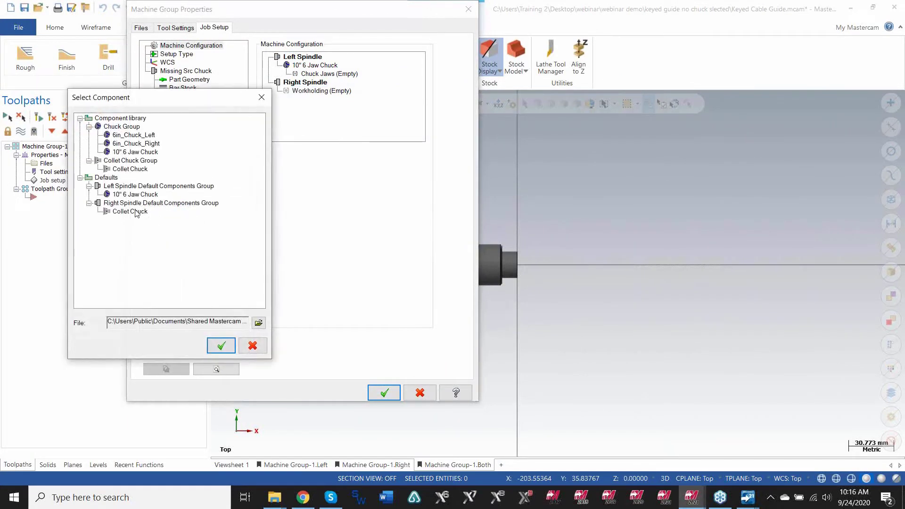
left_click(122, 169)
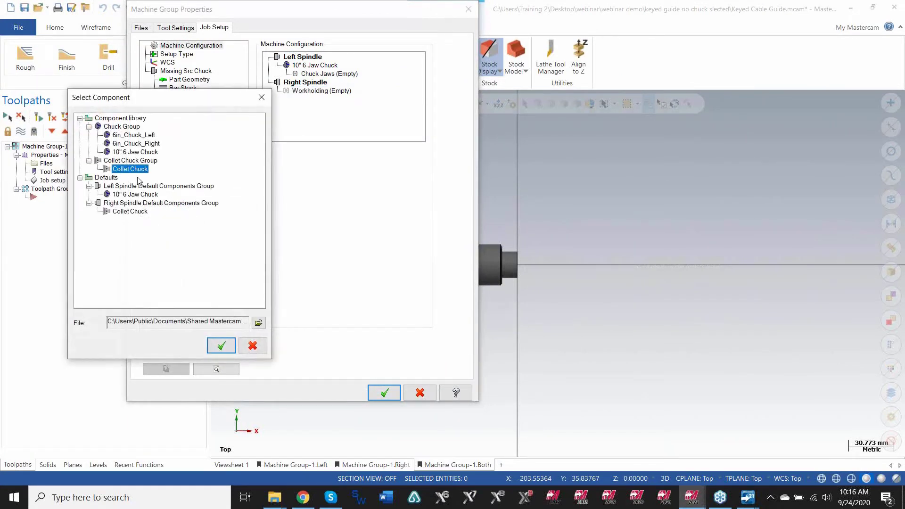
left_click(221, 345)
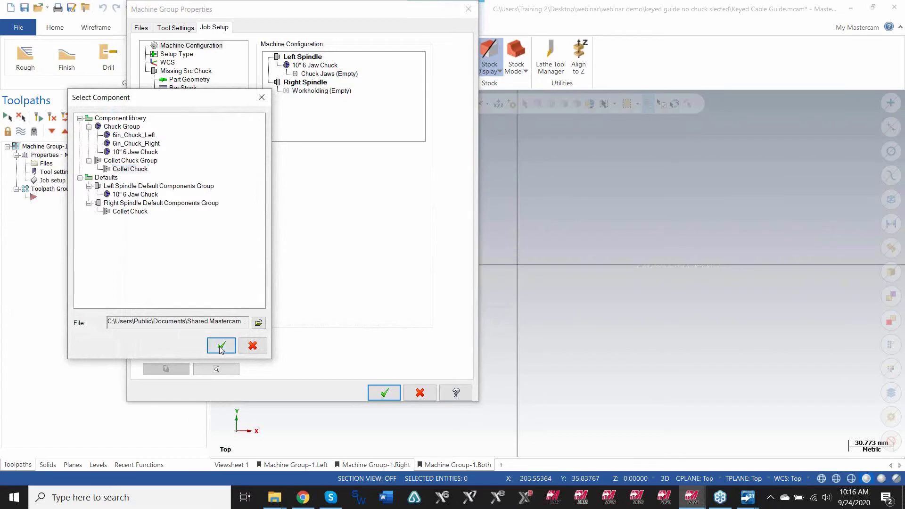
Add the library's Hard Jaws to the 10" 6 Jaw Chuck on the left spindle
right_click(303, 75)
left_click(314, 81)
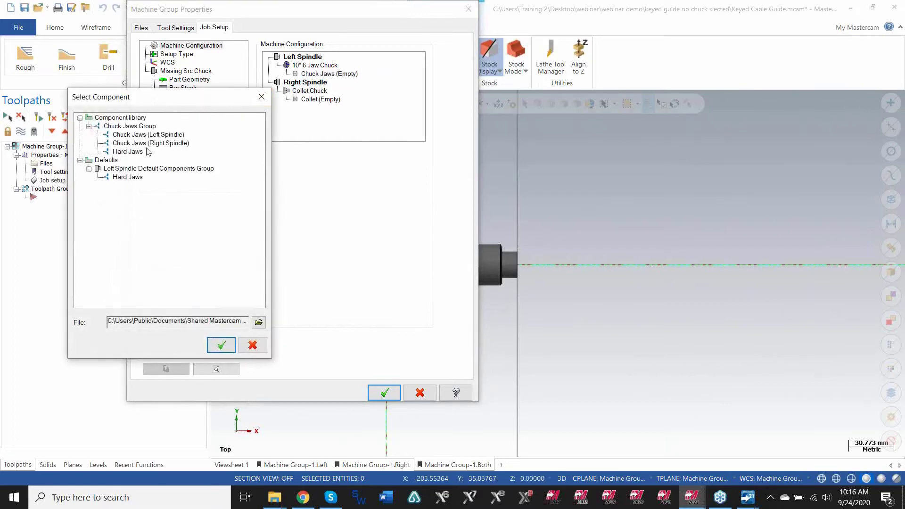
left_click(127, 151)
left_click(222, 349)
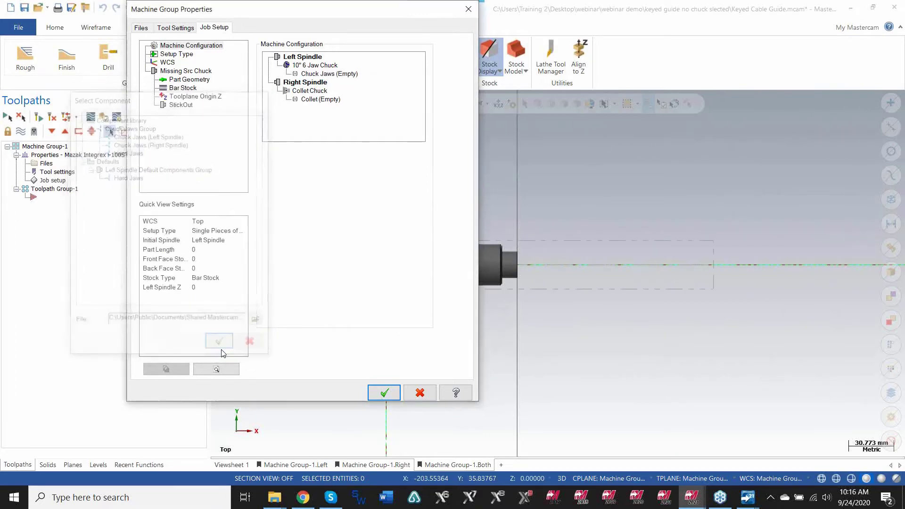
Add the 28mm Collet from the library's Collet Group to the right spindle's collet chuck
left_click(305, 100)
right_click(306, 101)
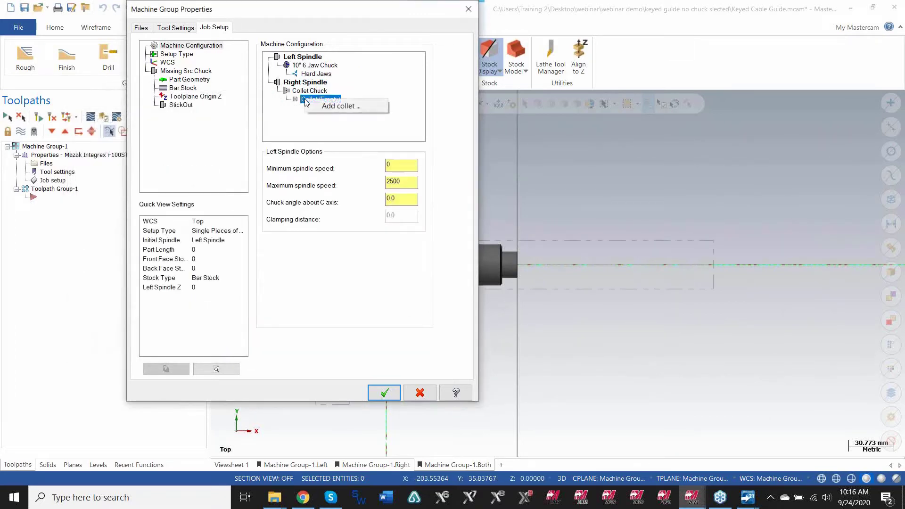
left_click(322, 106)
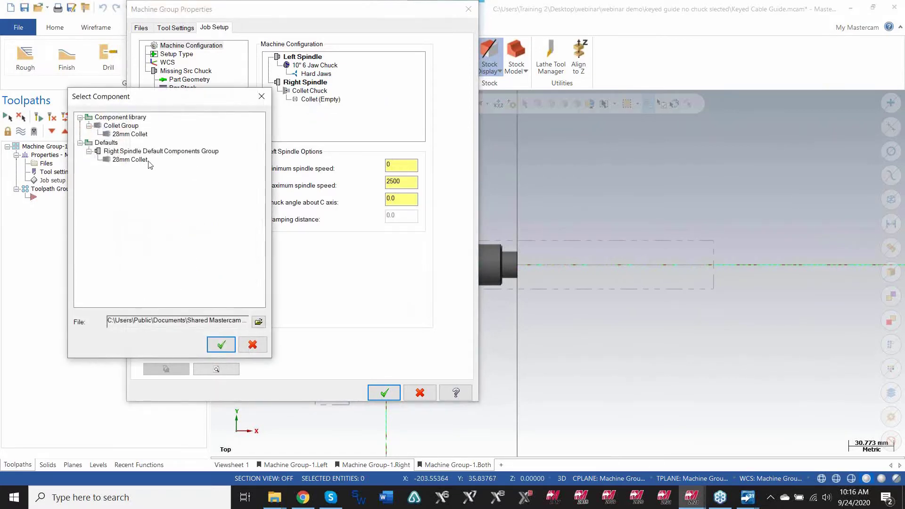
left_click(124, 161)
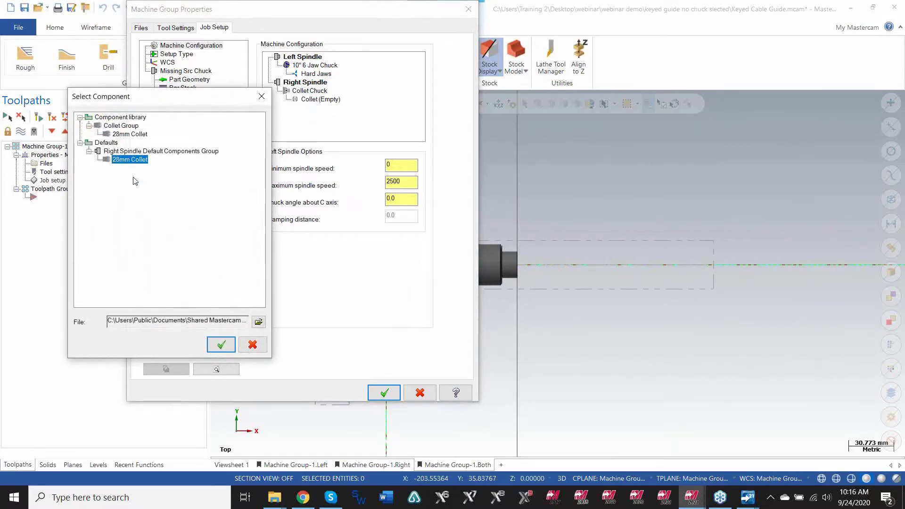
left_click(115, 135)
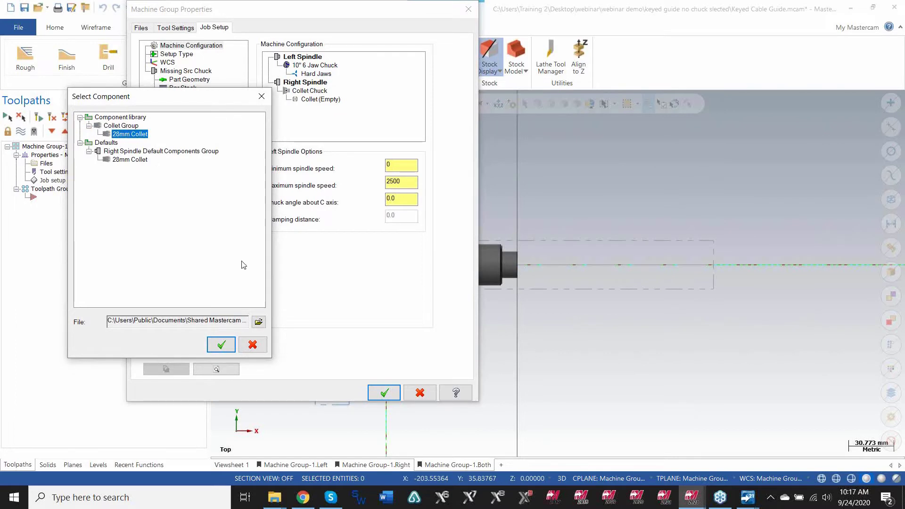
left_click(220, 345)
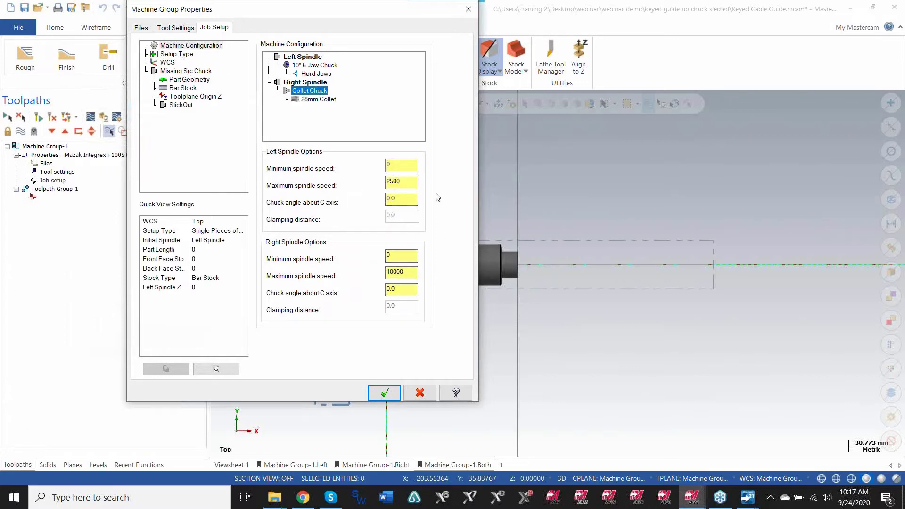
Set the job's part handling to continuous bar stock with pickoff and stock pull, starting in the left spindle
left_click(179, 54)
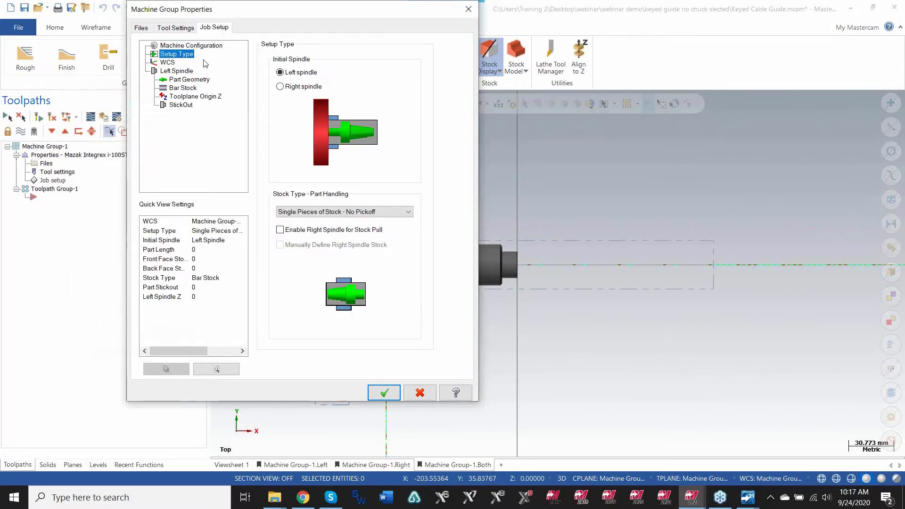
left_click(377, 212)
left_click(379, 227)
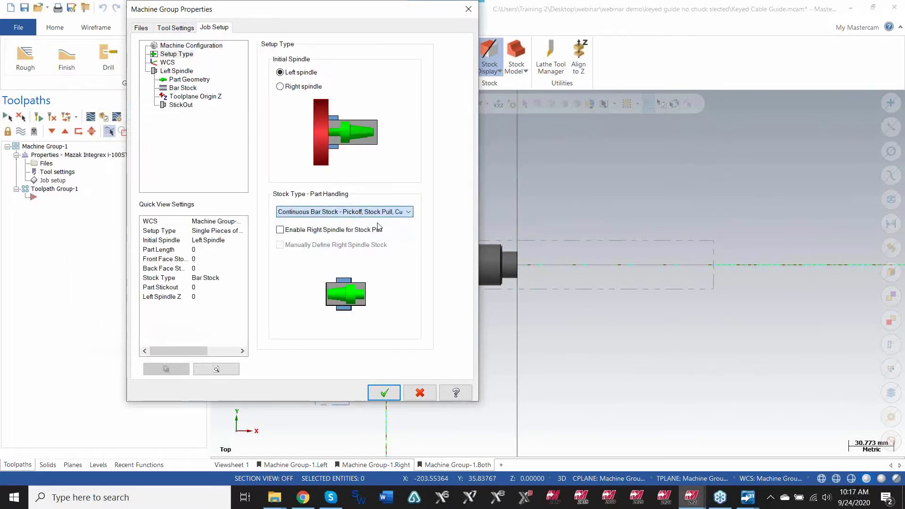
Define the left spindle's part geometry by selecting the cable guide solid
left_click(168, 63)
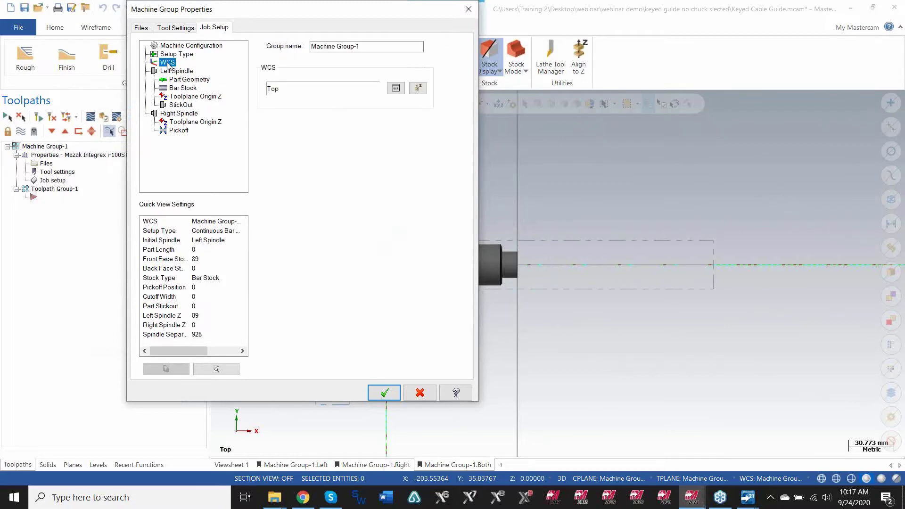
left_click(169, 71)
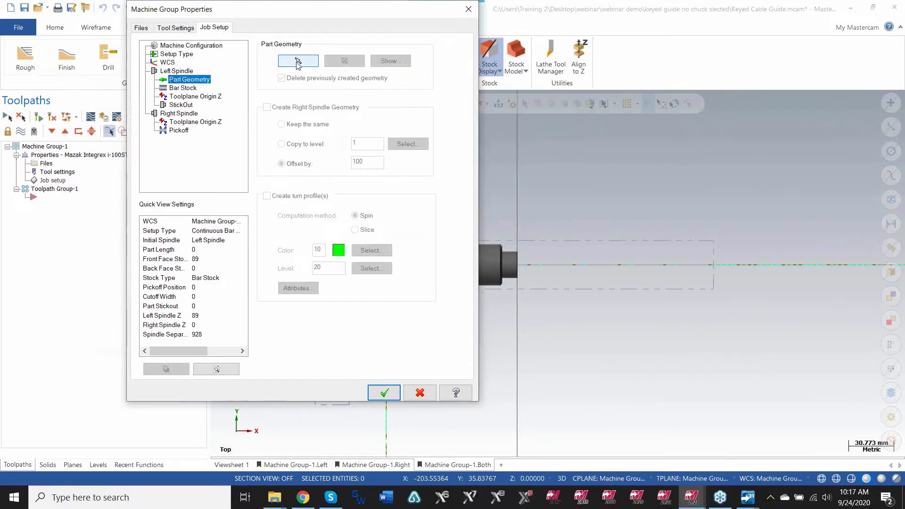
left_click(297, 61)
left_click(509, 267)
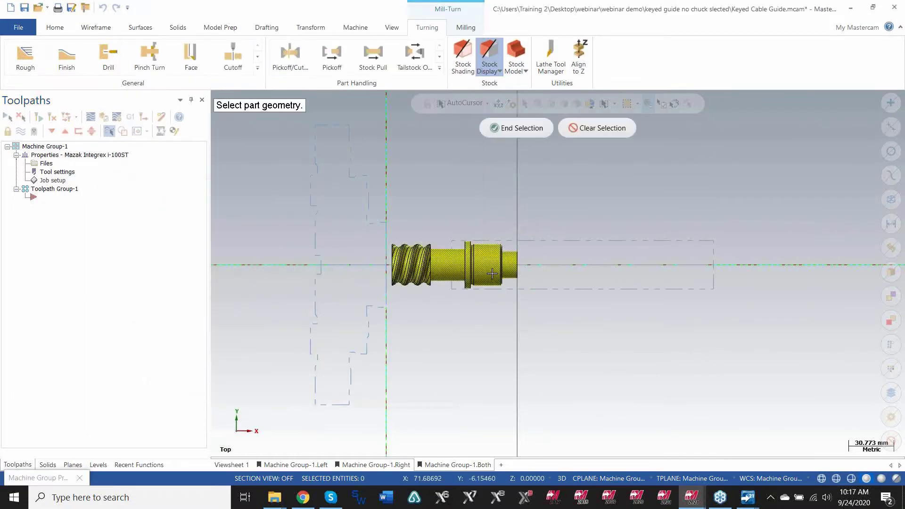
left_click(515, 127)
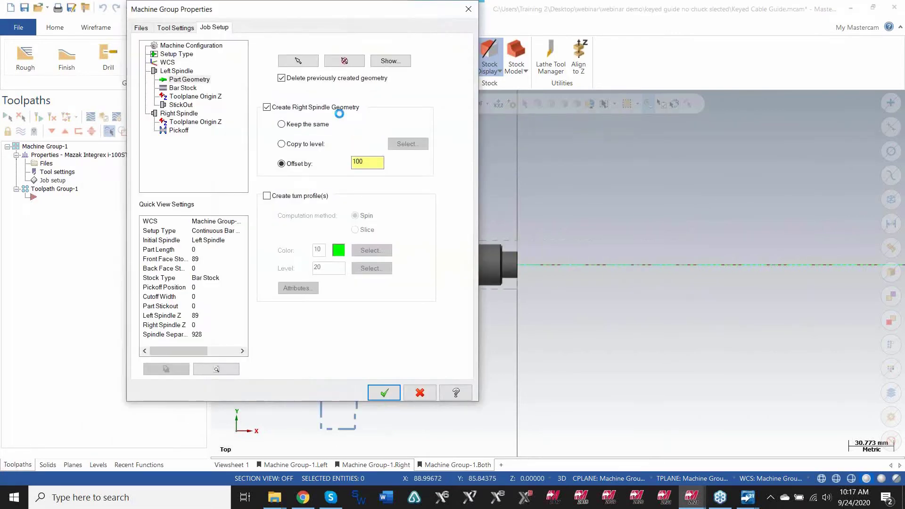
Accept the computed bar stock, toolplane origin and stickout for the left spindle and the toolplane origin for the right spindle
left_click(188, 88)
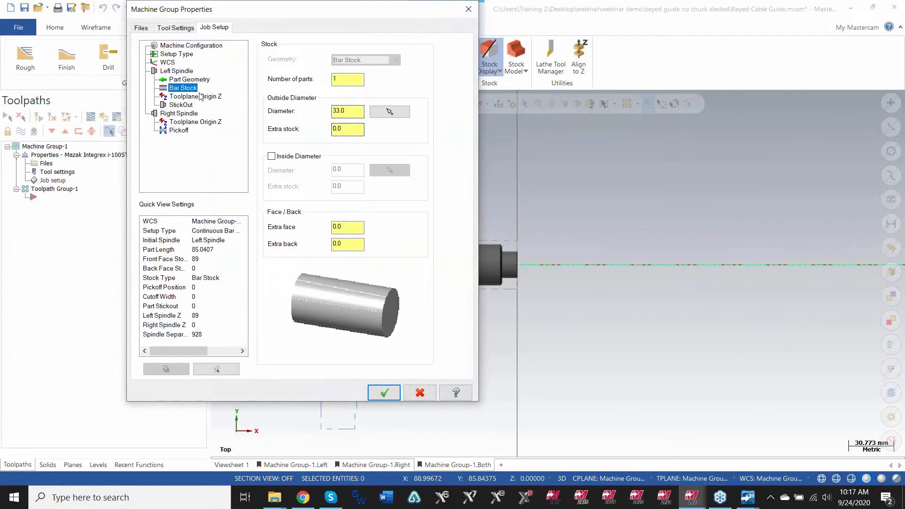
left_click(181, 97)
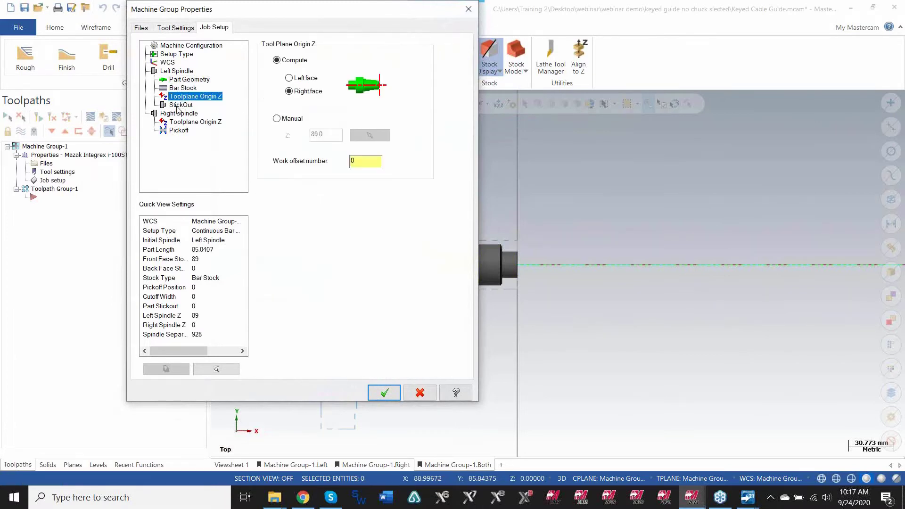
left_click(181, 105)
left_click(173, 124)
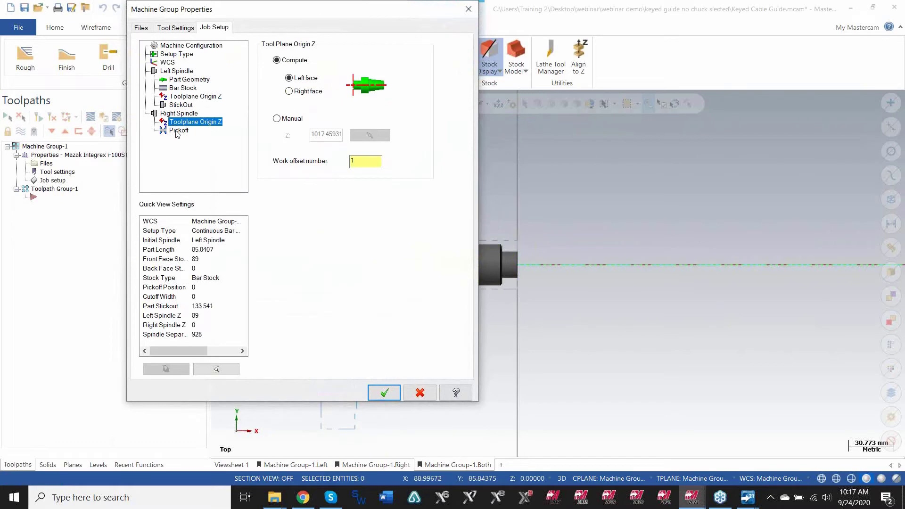
Select the T0101 R0.4 W4 OD CUTOFF RIGHT tool from the library as the pickoff's cutoff tool
left_click(177, 132)
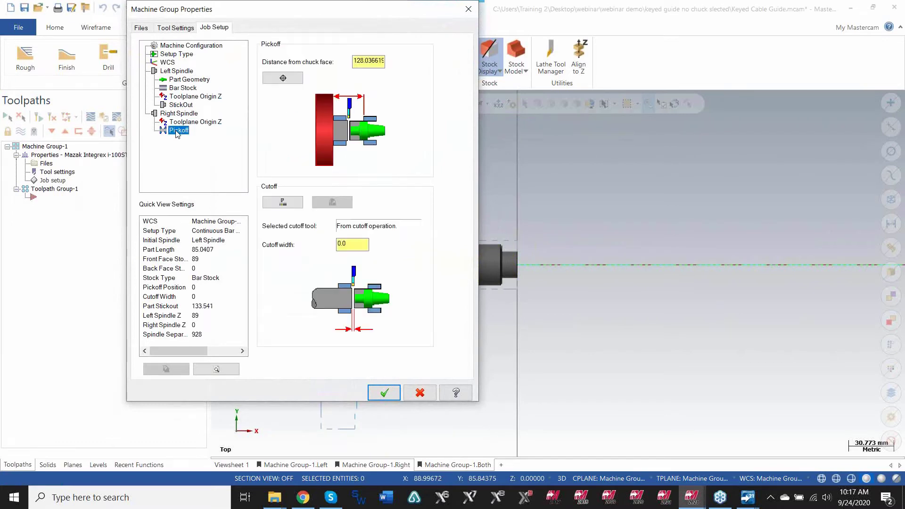
left_click(282, 201)
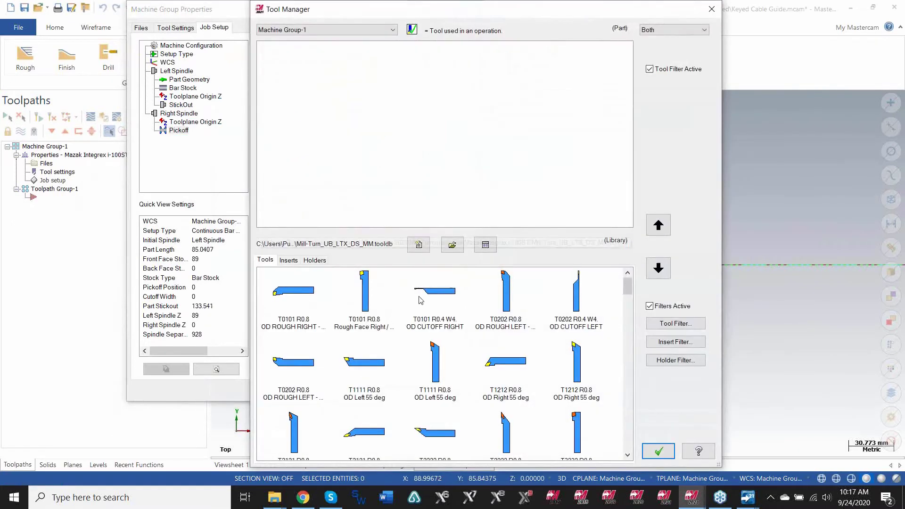
double_click(436, 305)
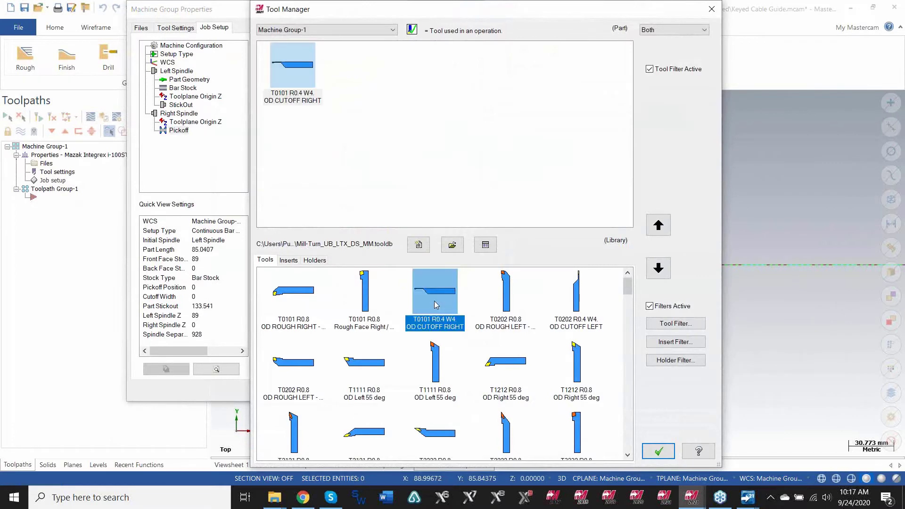
left_click(659, 452)
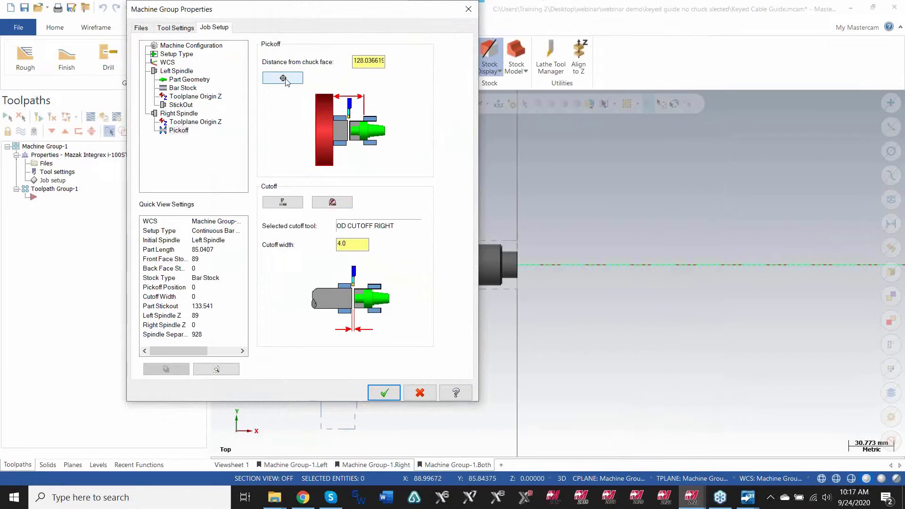
Pick the pickoff Z position on the part at its flange, 103.911587 mm from the chuck face, and accept the job setup
left_click(283, 78)
scroll(465, 248, "up", 5)
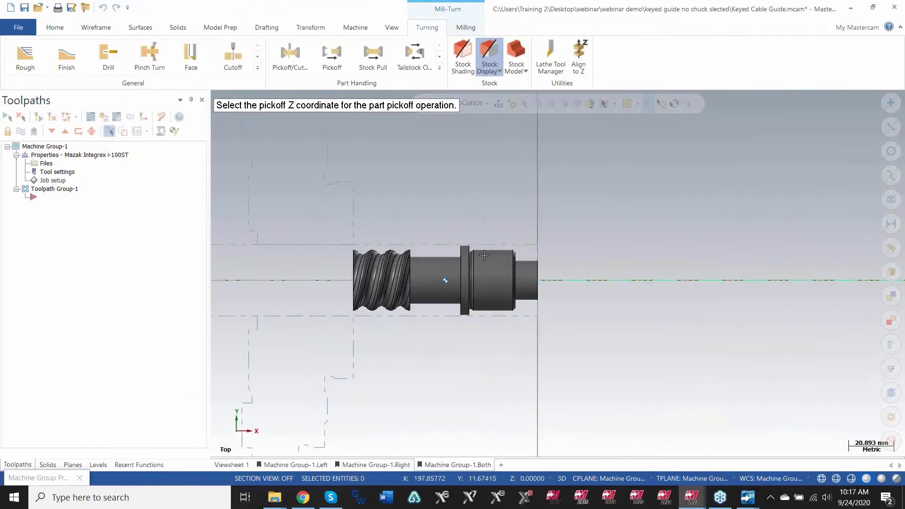
left_click(463, 245)
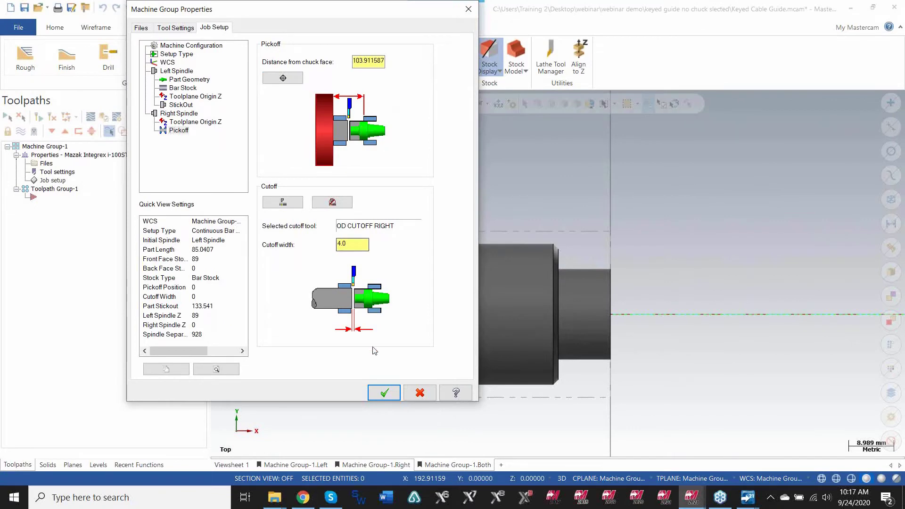
left_click(386, 394)
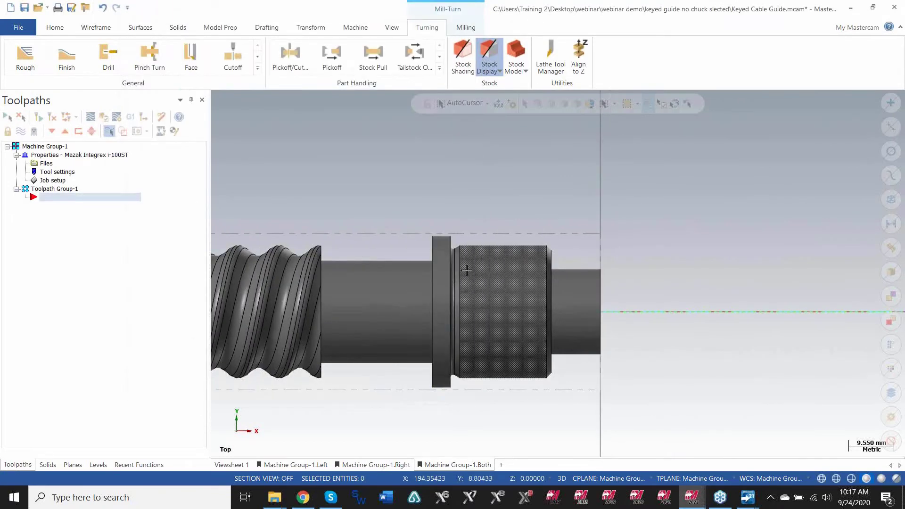
Examine the jaw, stock and collet outlines around the cable guide at both spindles
scroll(467, 270, "down", 2)
scroll(467, 269, "down", 3)
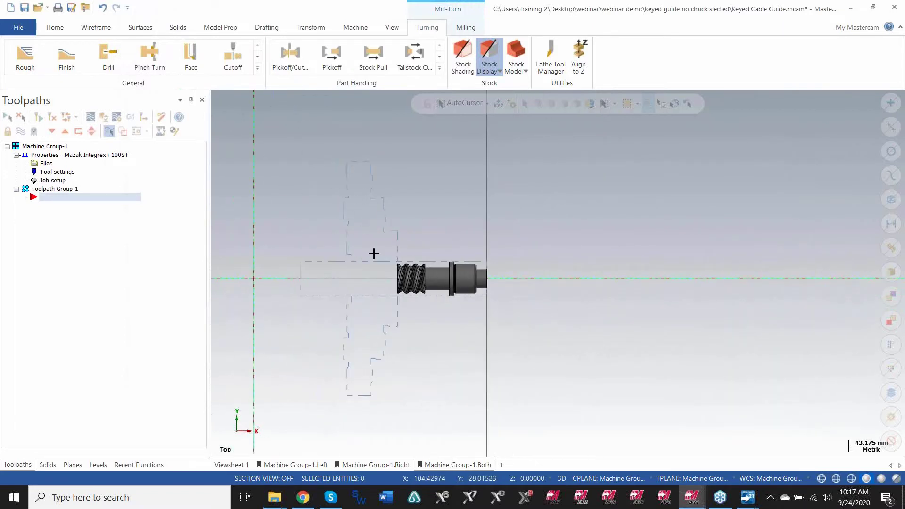
scroll(319, 182, "down", 3)
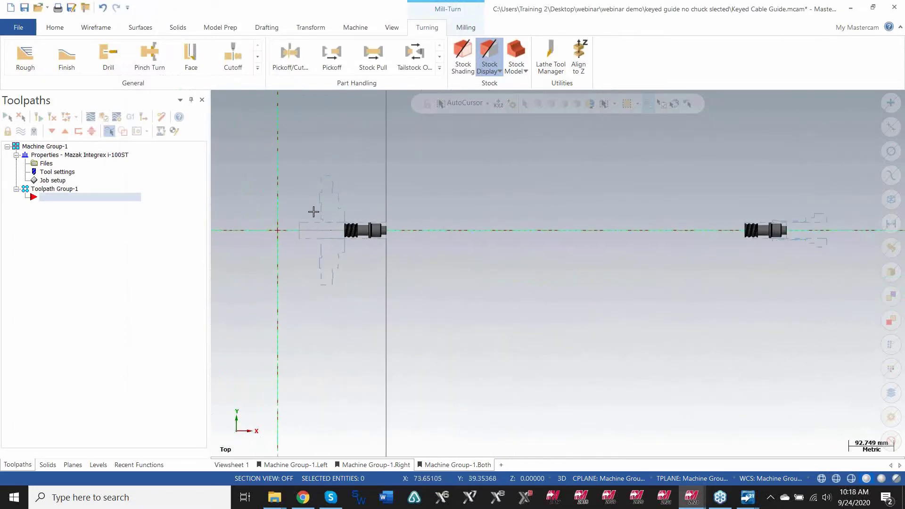
scroll(776, 228, "up", 5)
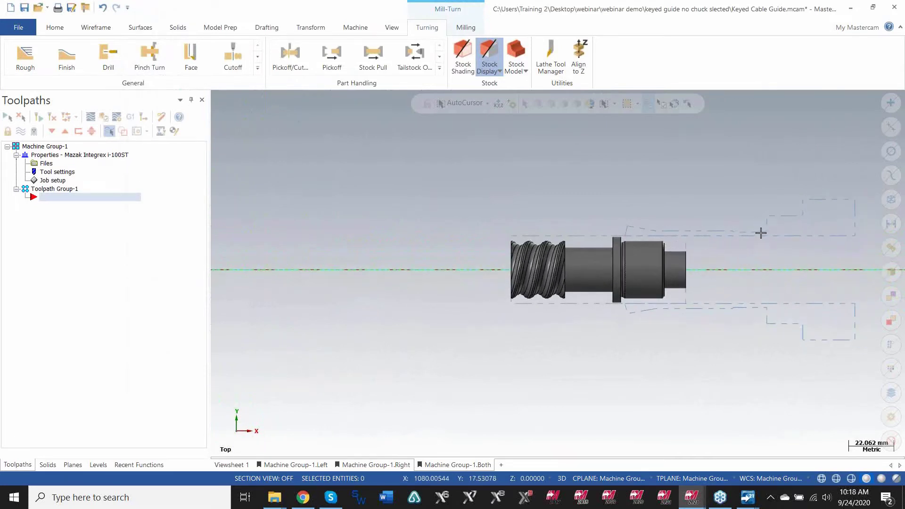
scroll(772, 212, "down", 4)
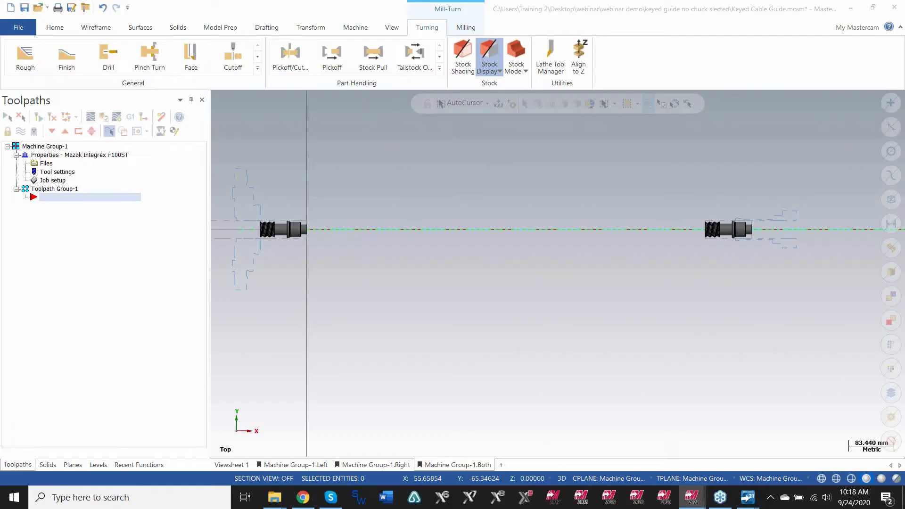
Switch to the Keyed Cable Guide - Picked Off Threaded file and launch its machine simulation through Code Expert
left_click_drag(0, 89, 660, 1)
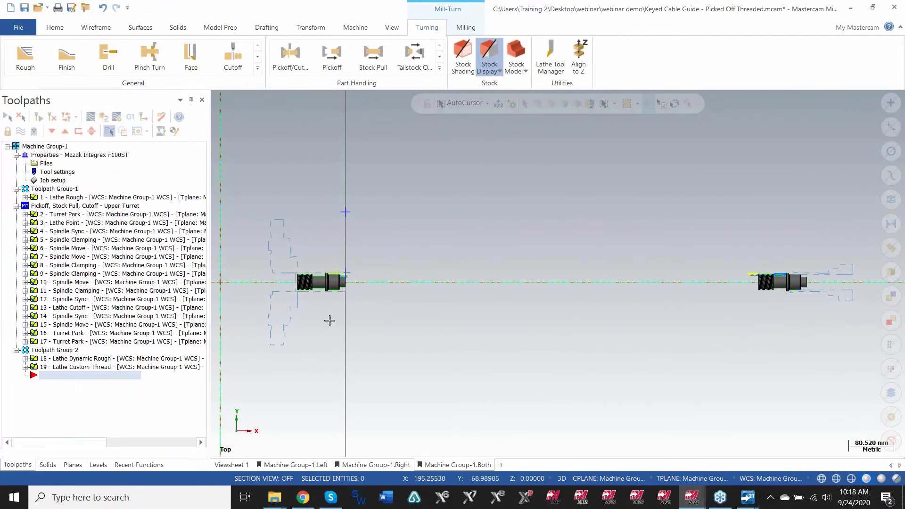
scroll(325, 314, "up", 1)
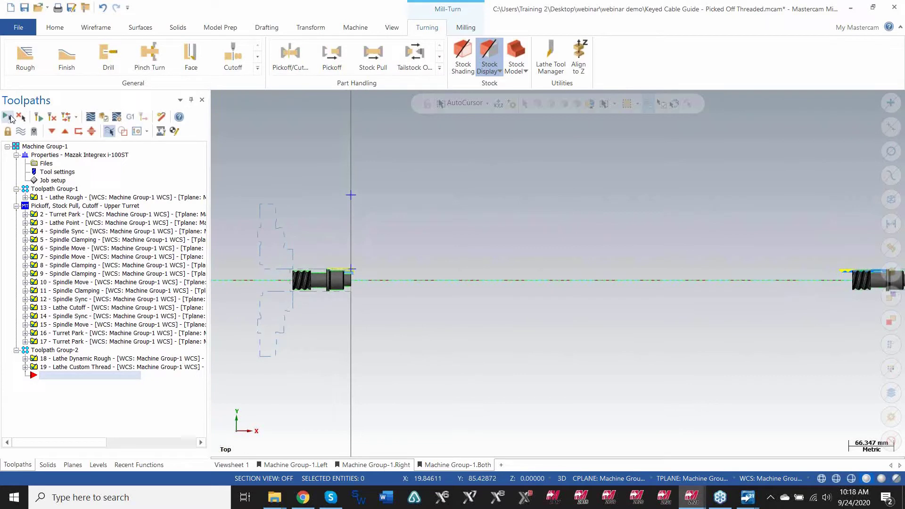
left_click(130, 117)
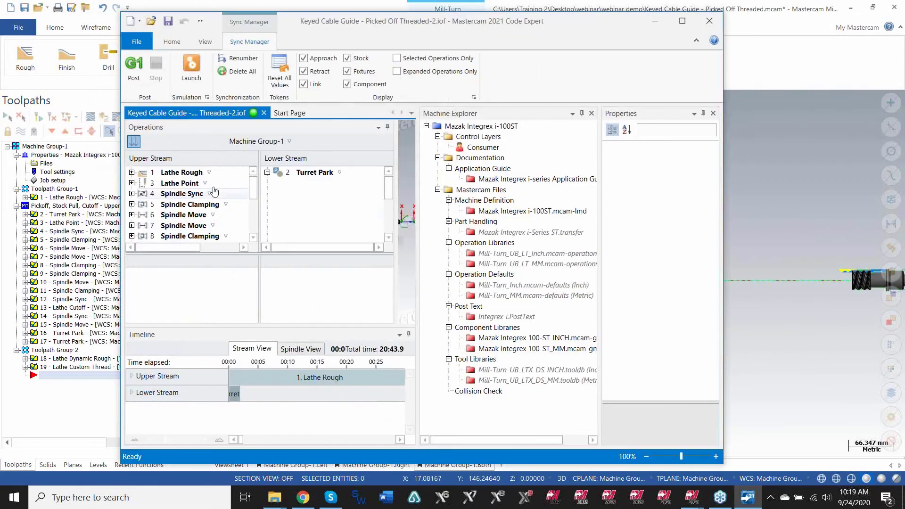
left_click(192, 69)
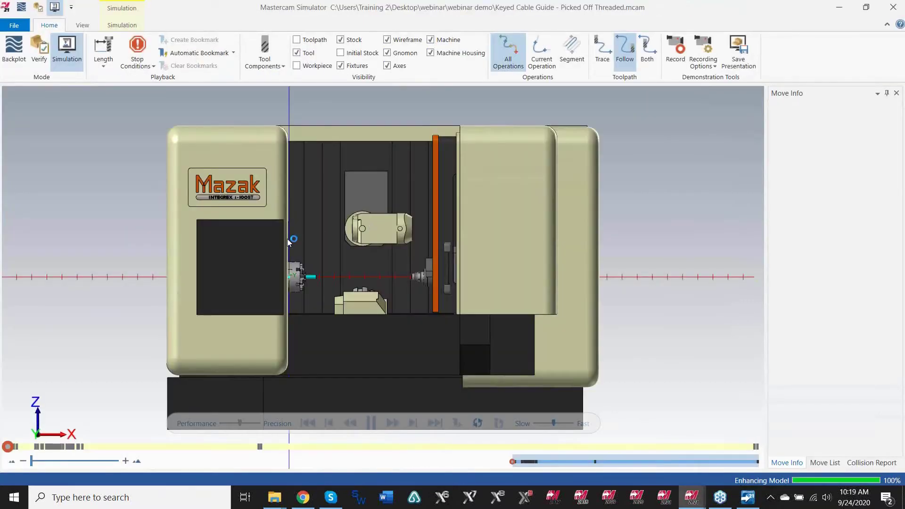
Inspect the six-jaw chuck, its hard jaws and the bar stock on the left spindle in the simulator
scroll(303, 278, "up", 3)
scroll(248, 245, "up", 3)
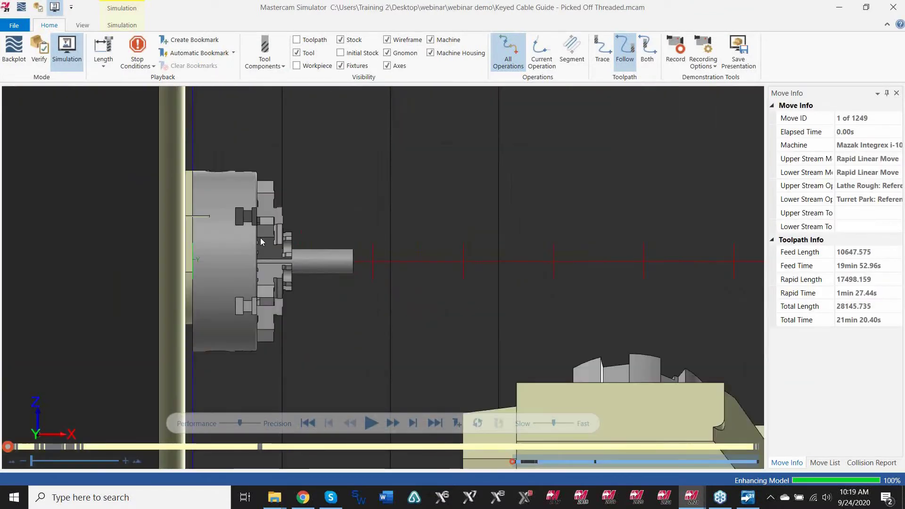
middle_click_drag(260, 237, 271, 214)
scroll(276, 209, "up", 2)
scroll(279, 208, "down", 1)
scroll(271, 214, "down", 3)
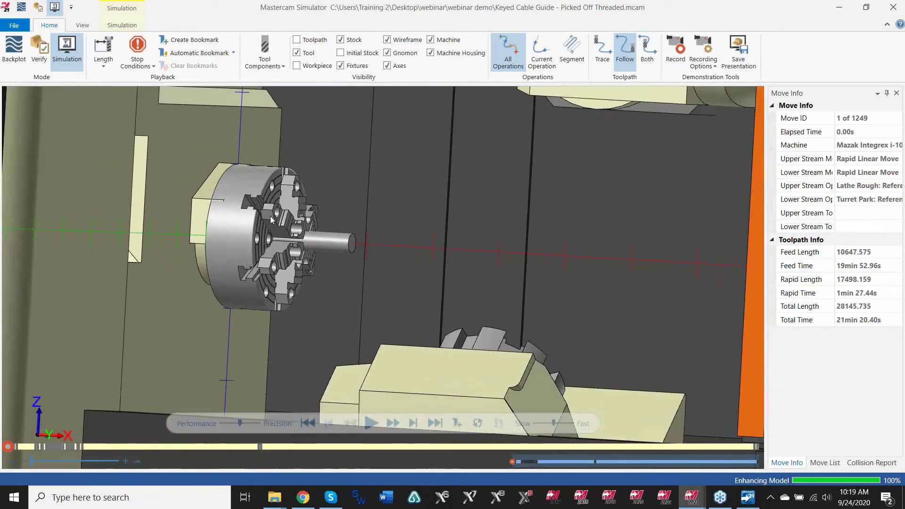
Inspect the collet chuck on the right spindle, including its nose and collet bore, in the simulator
scroll(554, 271, "up", 2)
middle_click_drag(555, 257, 581, 256)
scroll(395, 216, "up", 1)
scroll(395, 215, "up", 4)
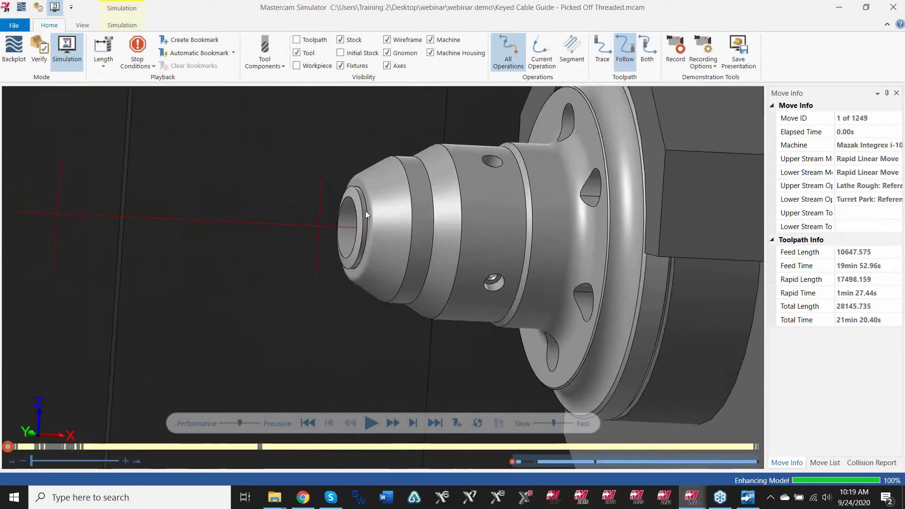
scroll(372, 214, "down", 4)
scroll(389, 220, "down", 5)
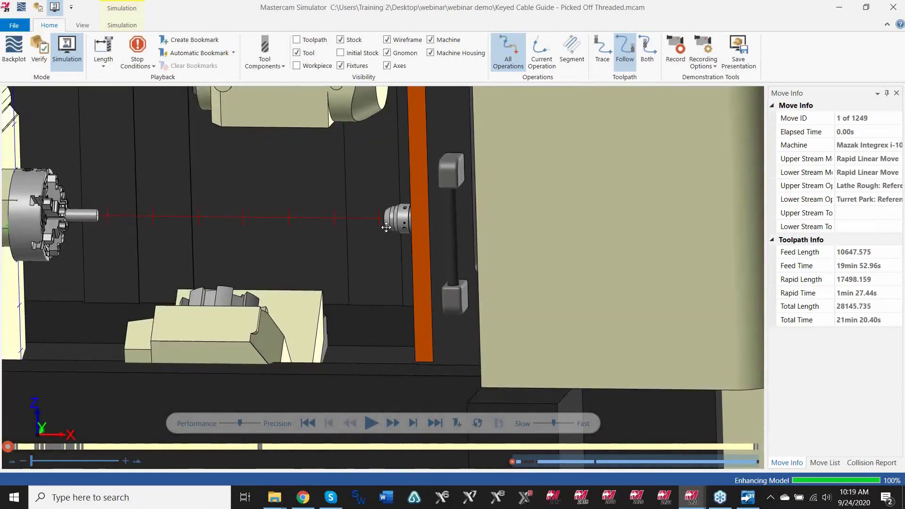
scroll(283, 202, "up", 1)
scroll(284, 202, "up", 1)
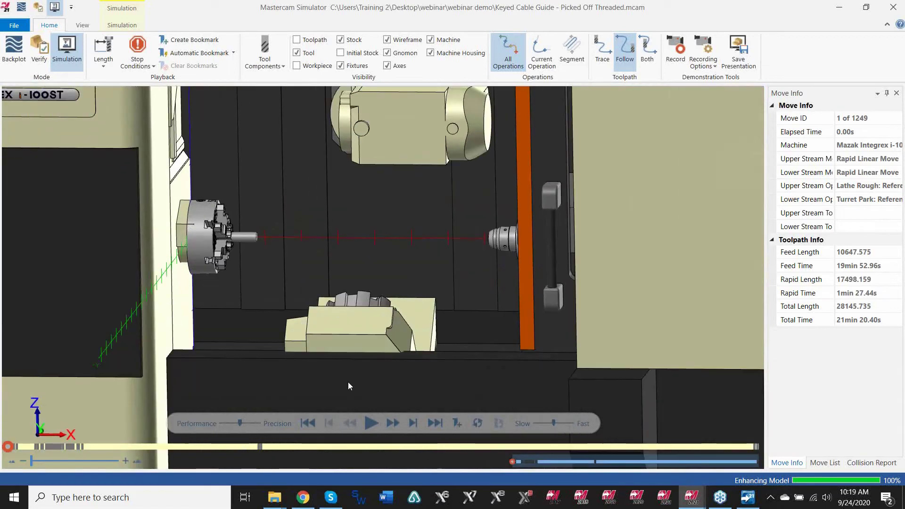
Play the machine simulation through roughing, pickoff, cutoff and the right-spindle work, pausing it during the Lathe Custom Thread operation
left_click(371, 423)
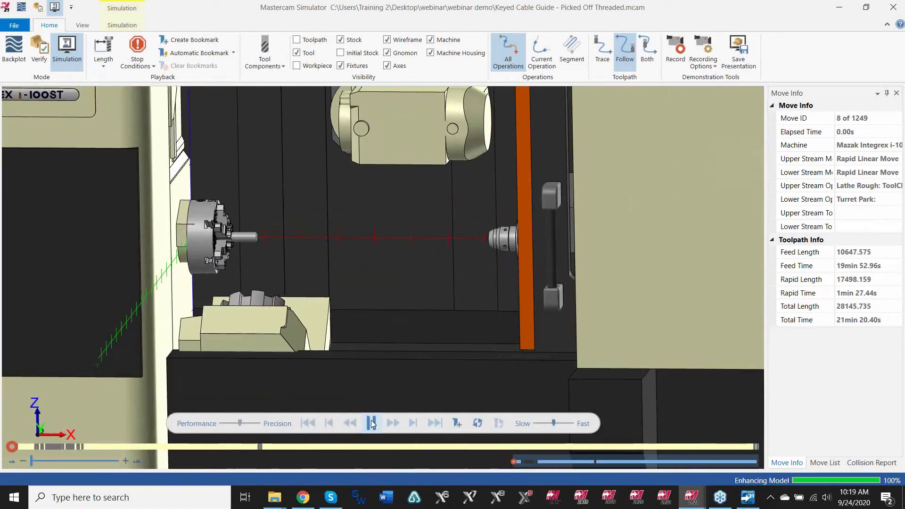
scroll(253, 213, "up", 2)
scroll(253, 213, "down", 2)
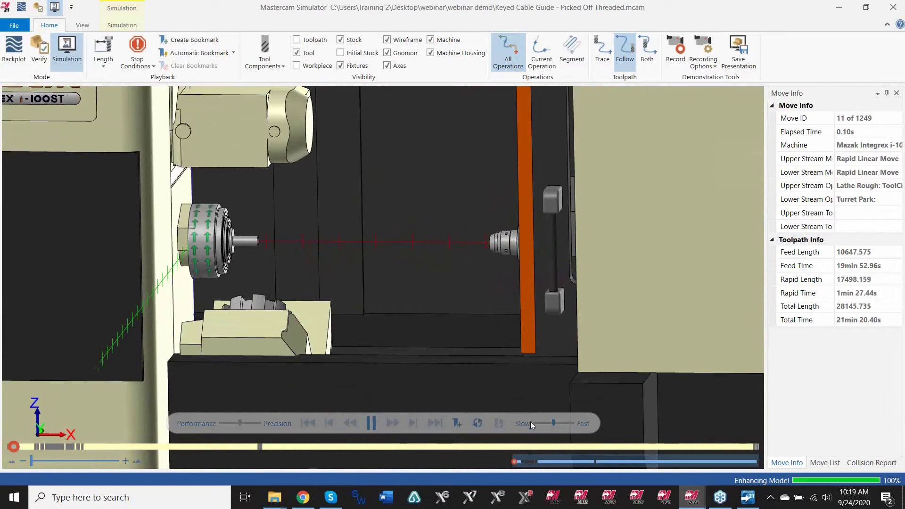
left_click_drag(554, 423, 553, 423)
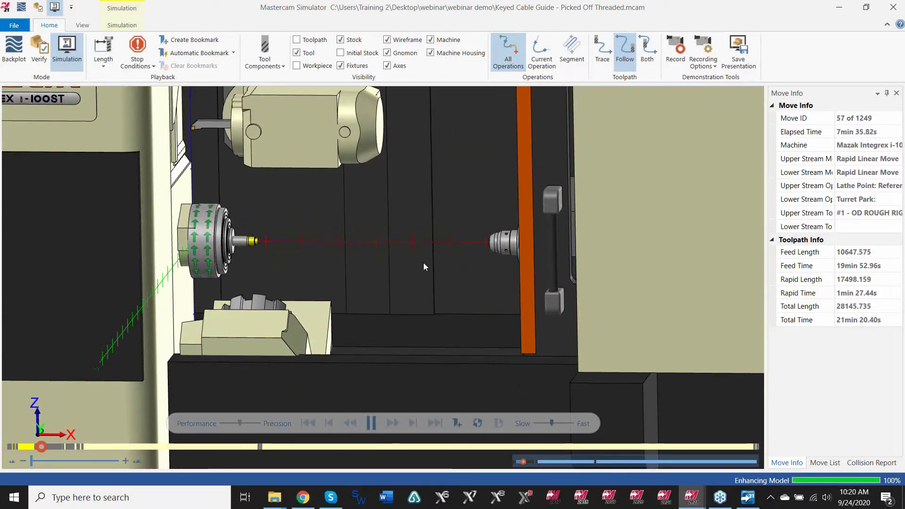
scroll(351, 236, "up", 2)
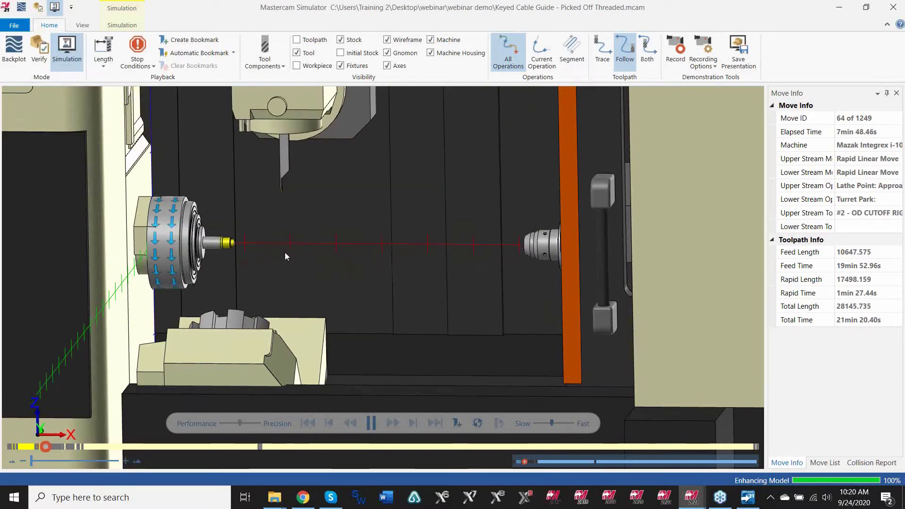
scroll(270, 246, "up", 1)
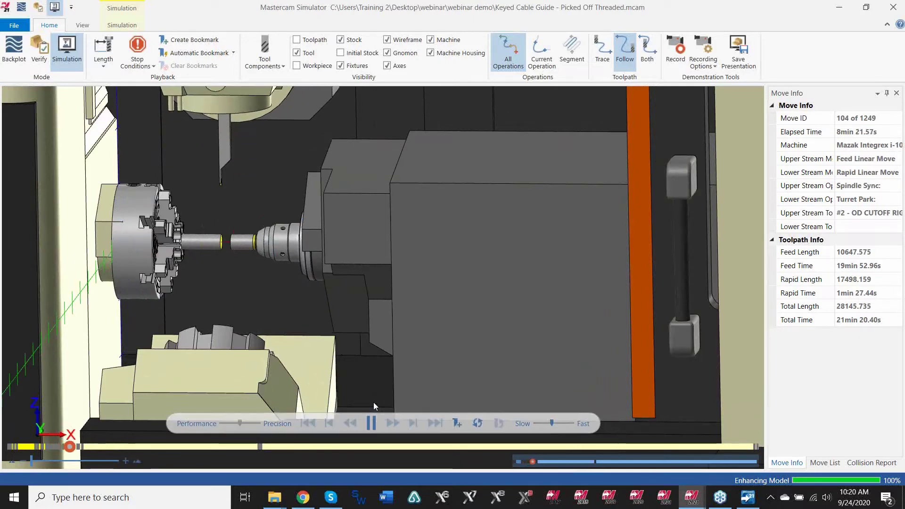
scroll(357, 354, "down", 1)
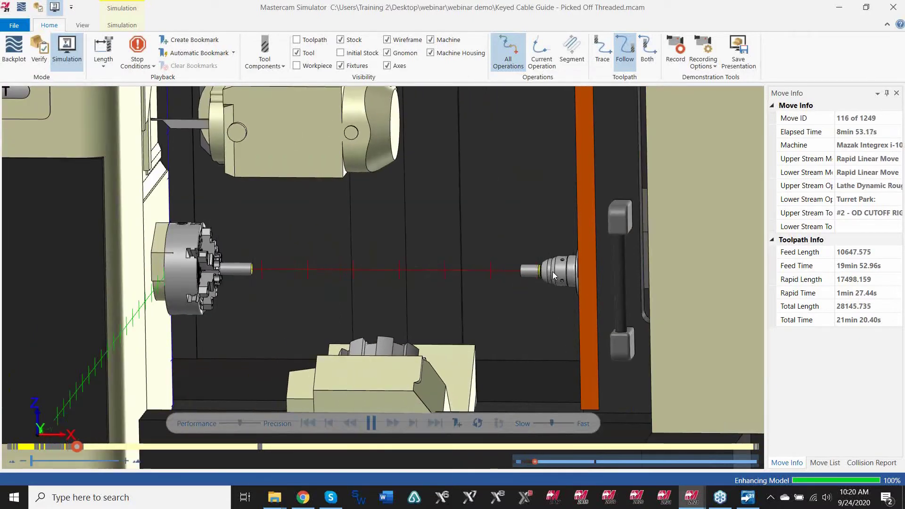
scroll(556, 276, "up", 1)
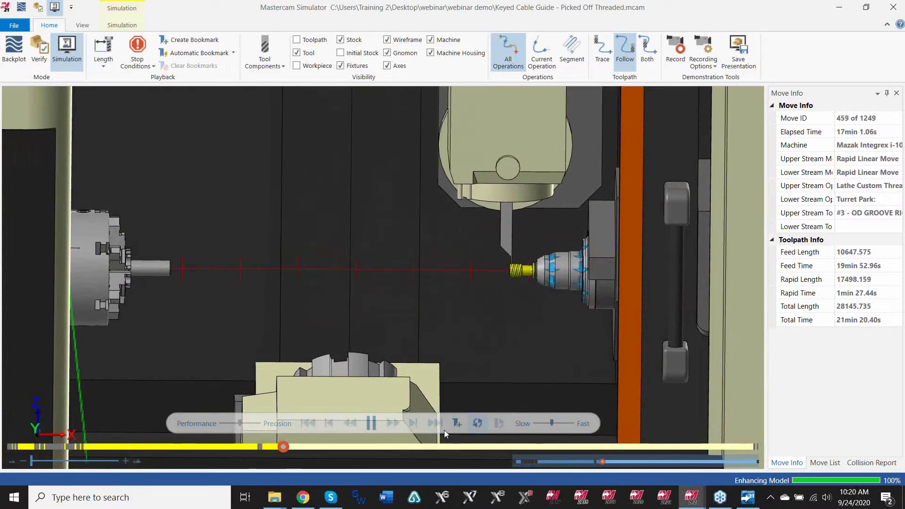
left_click(368, 423)
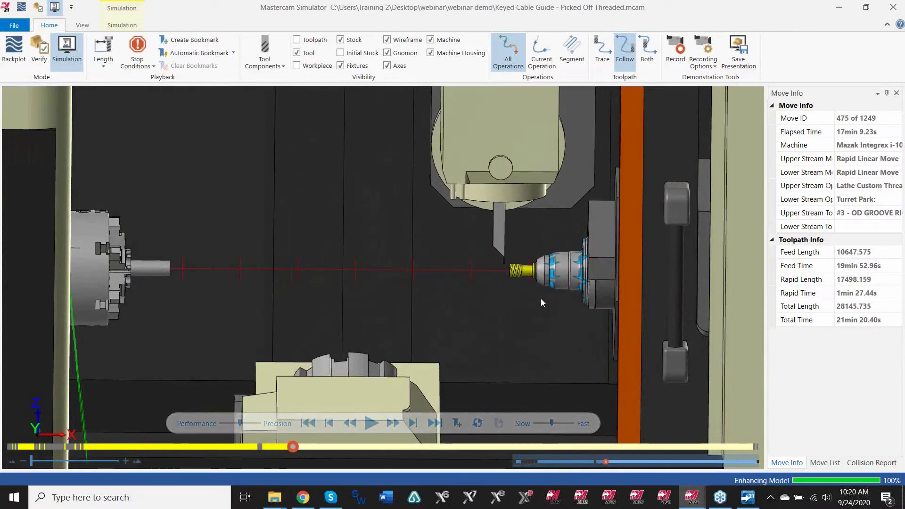
Examine the partly threaded part held in the right spindle's collet from several angles
scroll(574, 255, "up", 3)
mouse_move(575, 255)
middle_mouse_down()
mouse_move(551, 264)
mouse_move(567, 263)
middle_mouse_up()
scroll(491, 272, "up", 3)
scroll(461, 307, "down", 5)
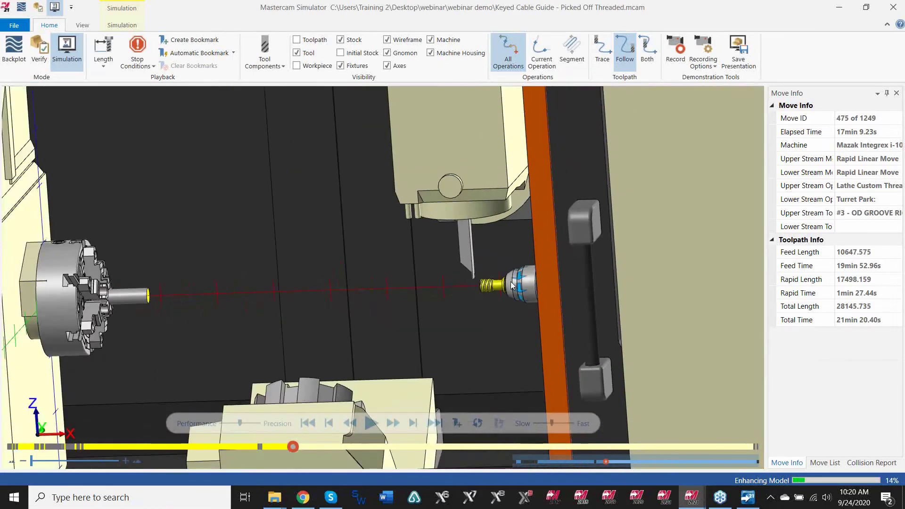
mouse_move(461, 307)
middle_mouse_down()
mouse_move(469, 296)
mouse_move(458, 297)
mouse_move(476, 298)
mouse_move(459, 297)
mouse_move(468, 297)
middle_mouse_up()
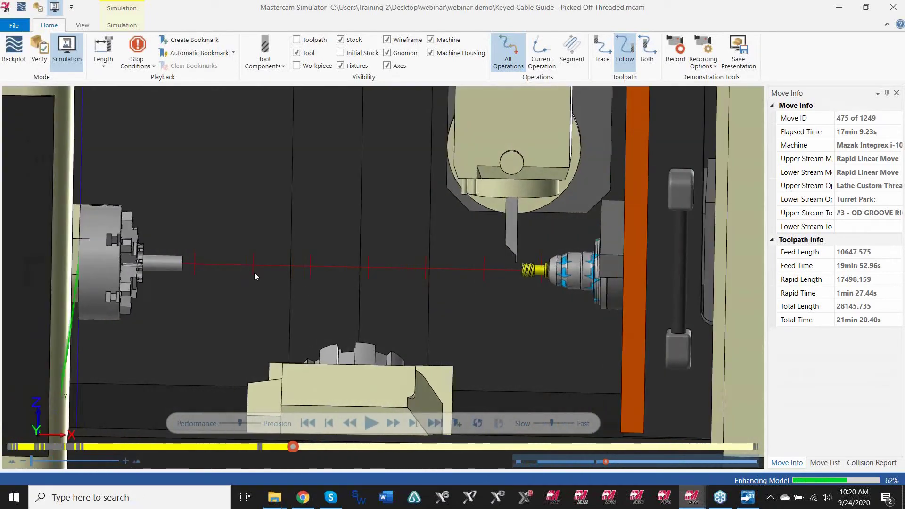
Examine the left spindle's chuck jaws gripping the remaining bar stock after cutoff
scroll(153, 258, "up", 2)
middle_click_drag(160, 261, 148, 262)
scroll(179, 220, "up", 2)
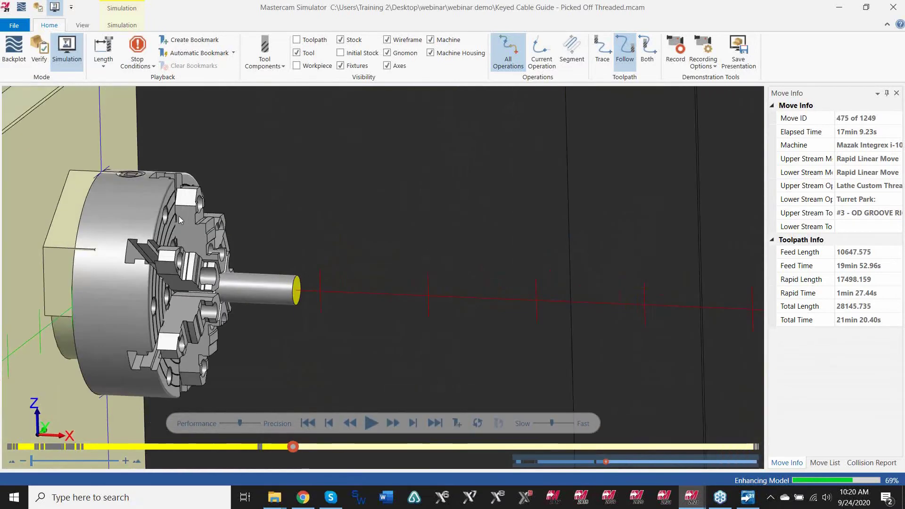
scroll(194, 228, "up", 1)
scroll(191, 228, "down", 3)
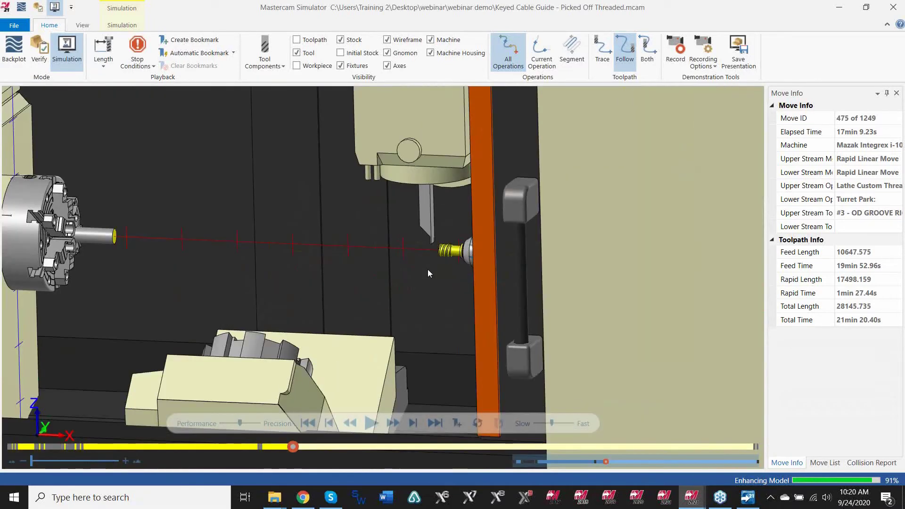
Compare the right spindle's collet holding the threaded part with the left spindle's jaws gripping the bar stock
middle_click_drag(428, 270, 528, 263)
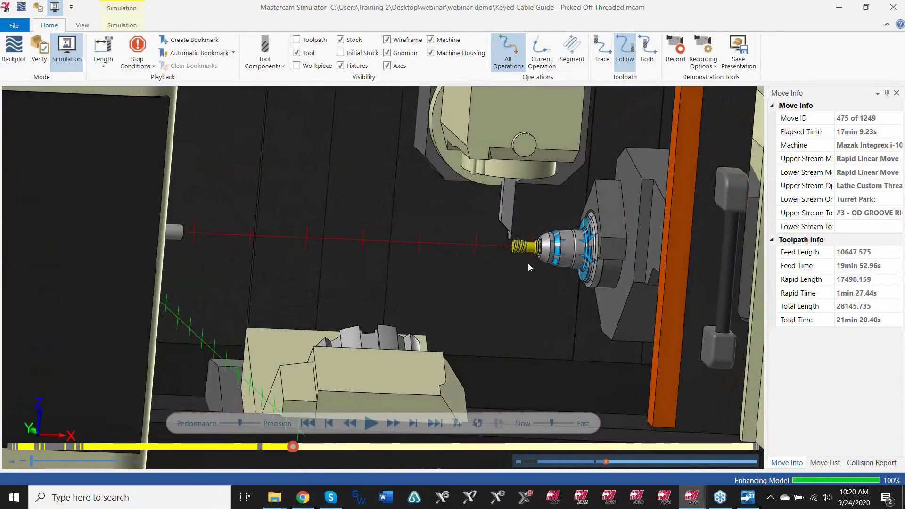
middle_click_drag(648, 223, 243, 222)
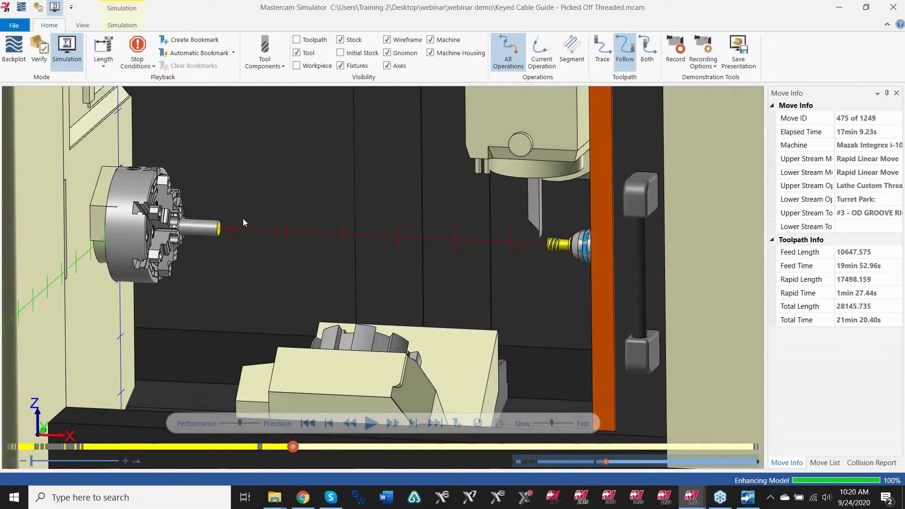
scroll(149, 198, "up", 2)
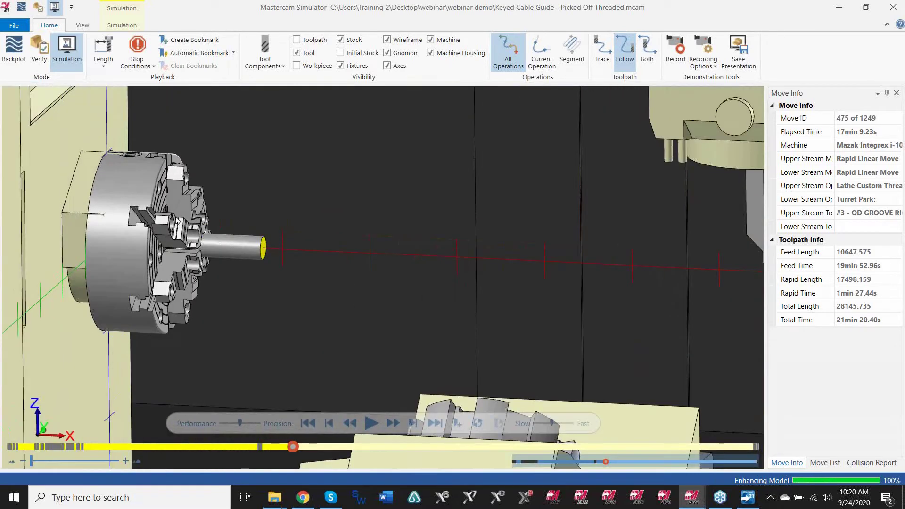
Minimize the Simulator, Code Expert and Mill-Turn windows and switch to the Mastercam session with rope thread lathe jaws.mcam
left_click(840, 9)
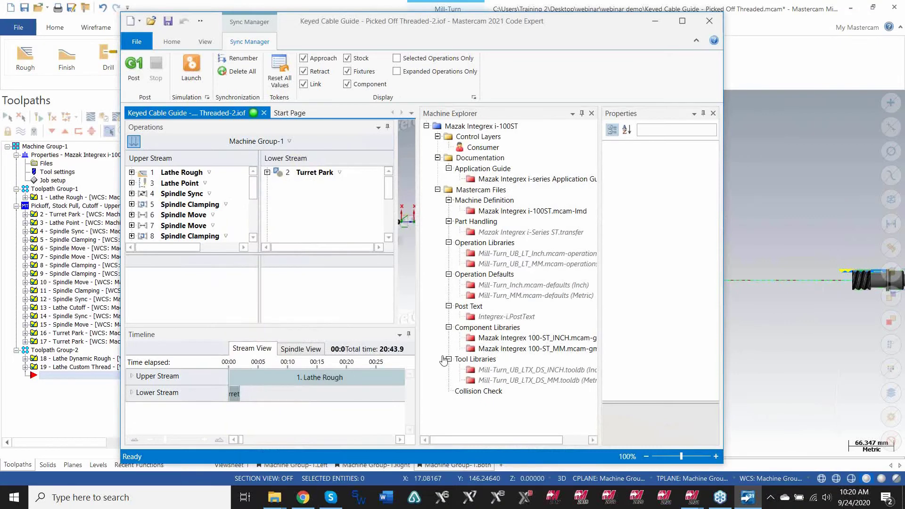
left_click(654, 22)
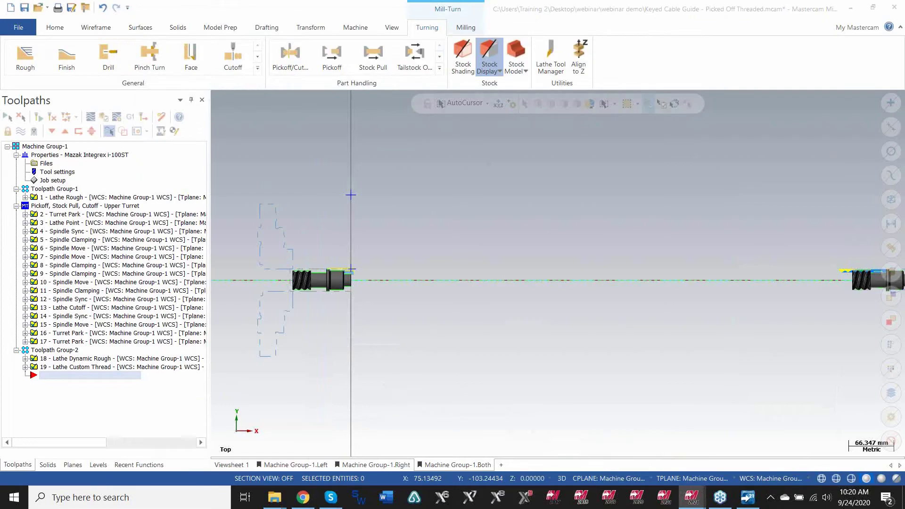
left_click(851, 8)
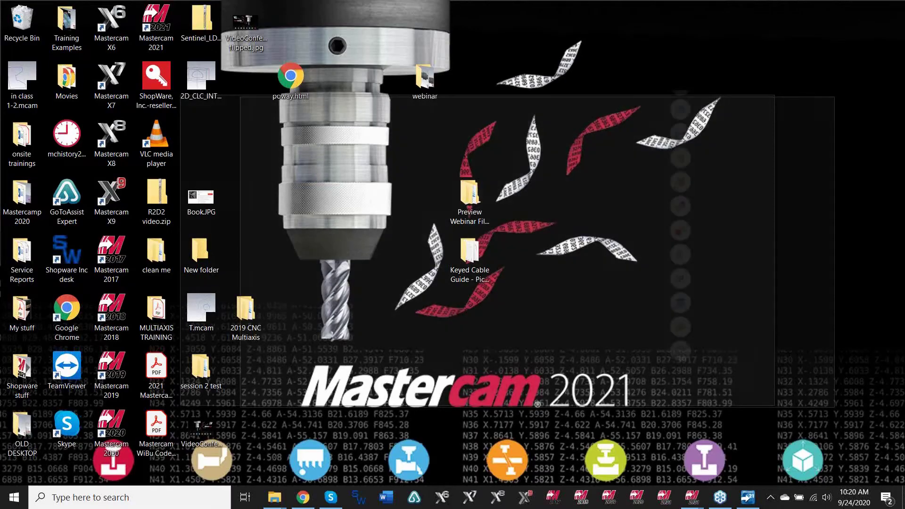
left_click(692, 497)
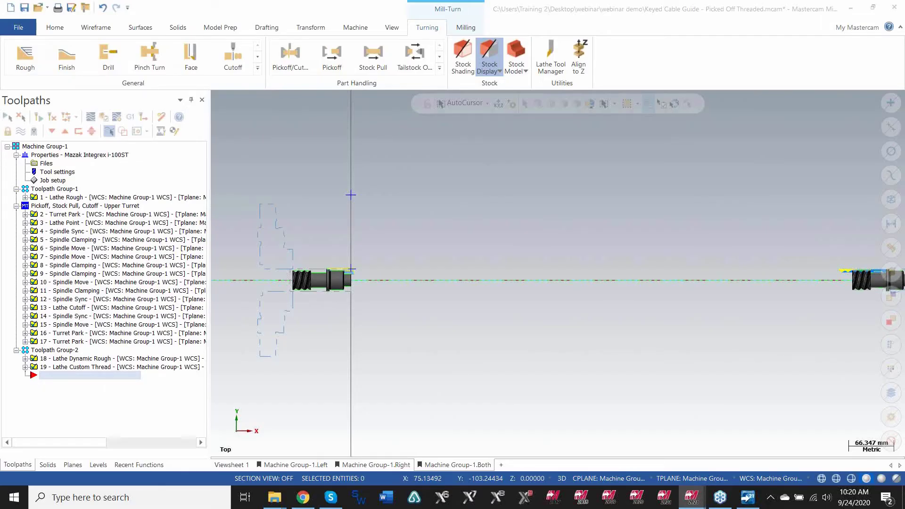
key("alt+Tab")
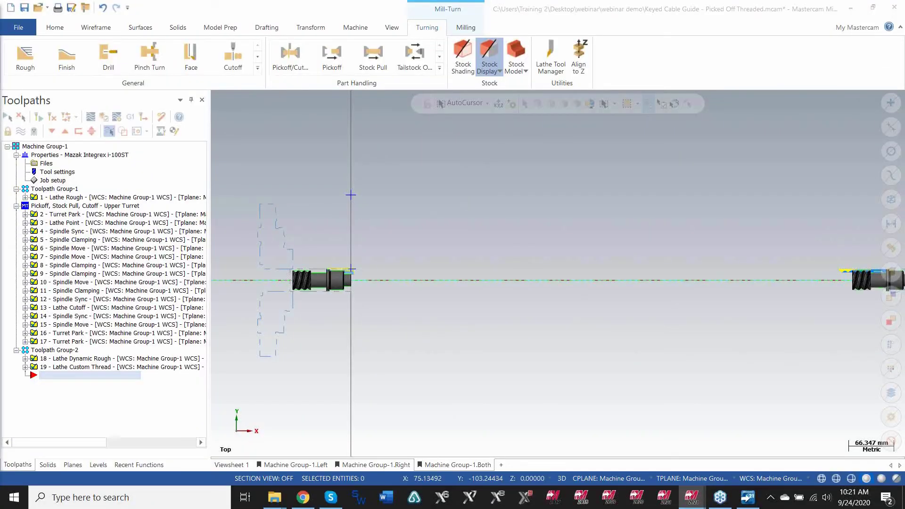
left_click_drag(0, 151, 589, 2)
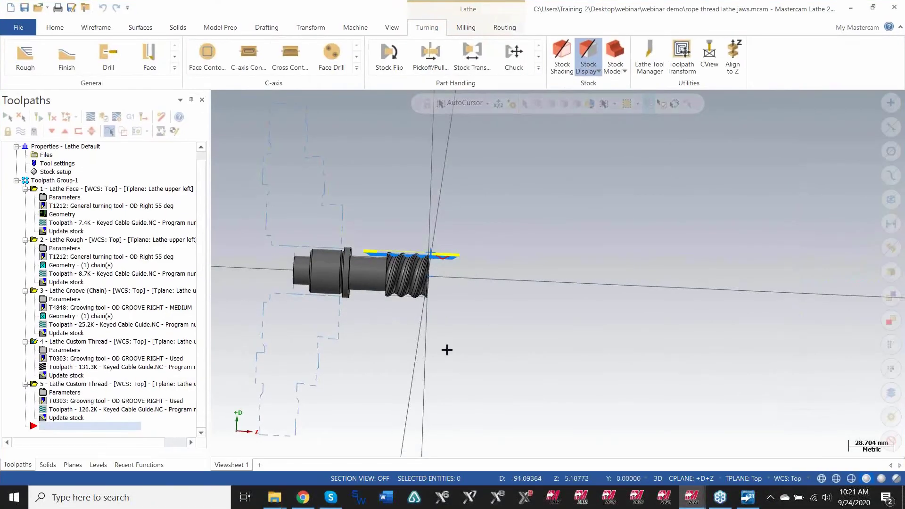
Review the left spindle's chuck jaw definition in the stock setup, including its geometry types and 3D jaw preview, and close it without changes
scroll(447, 350, "down", 2)
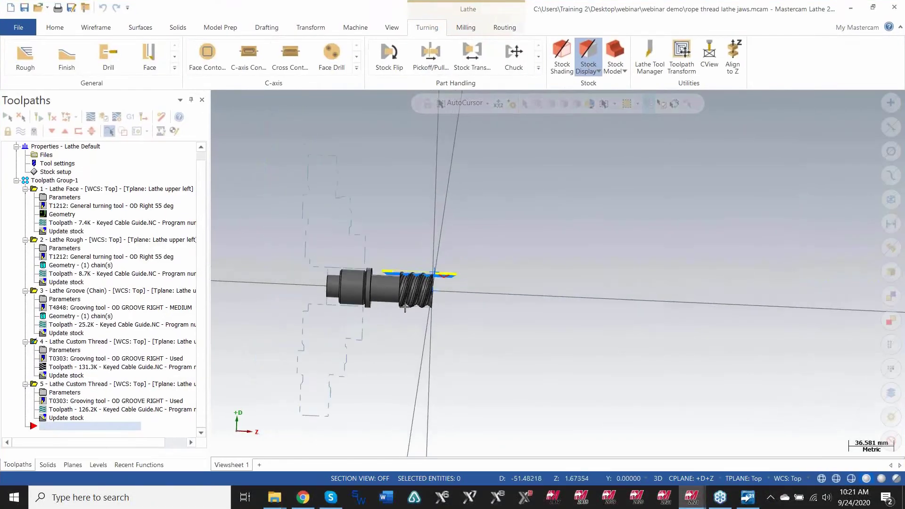
left_click(45, 172)
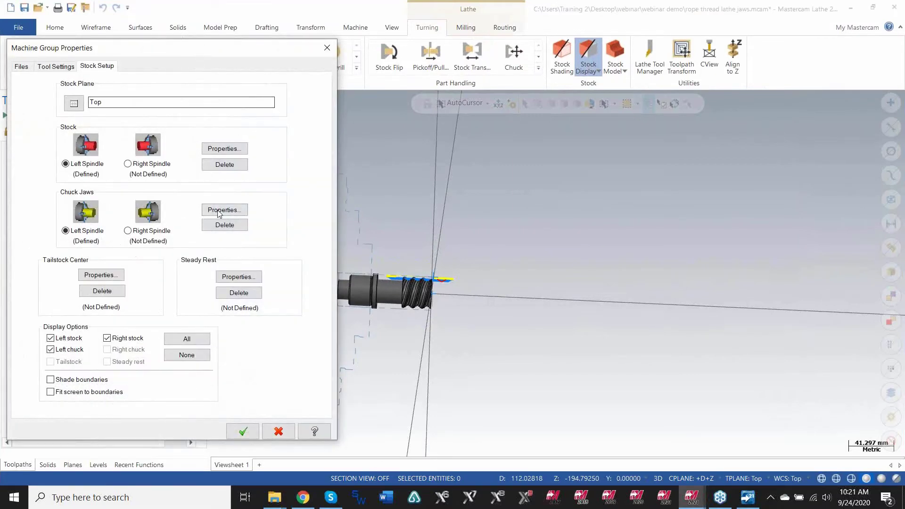
left_click(219, 211)
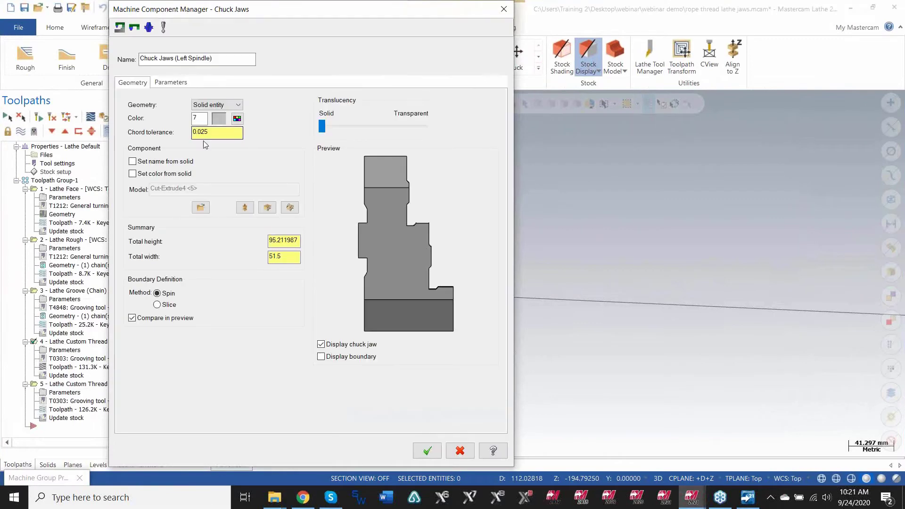
left_click(237, 104)
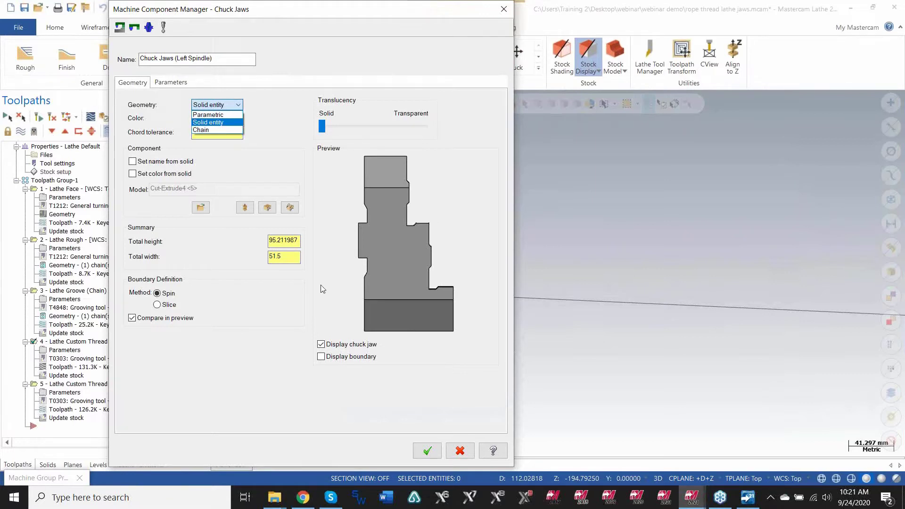
left_click(398, 236)
middle_click_drag(398, 242, 409, 220)
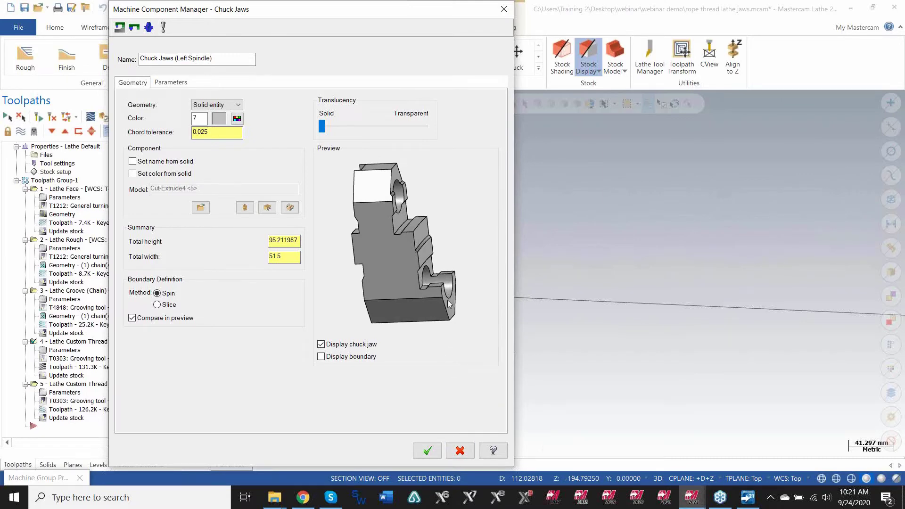
left_click(461, 450)
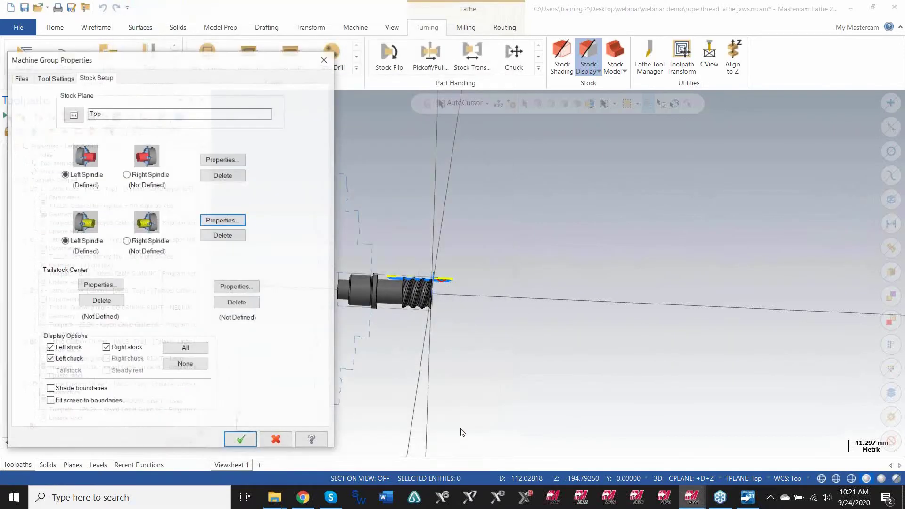
left_click(279, 432)
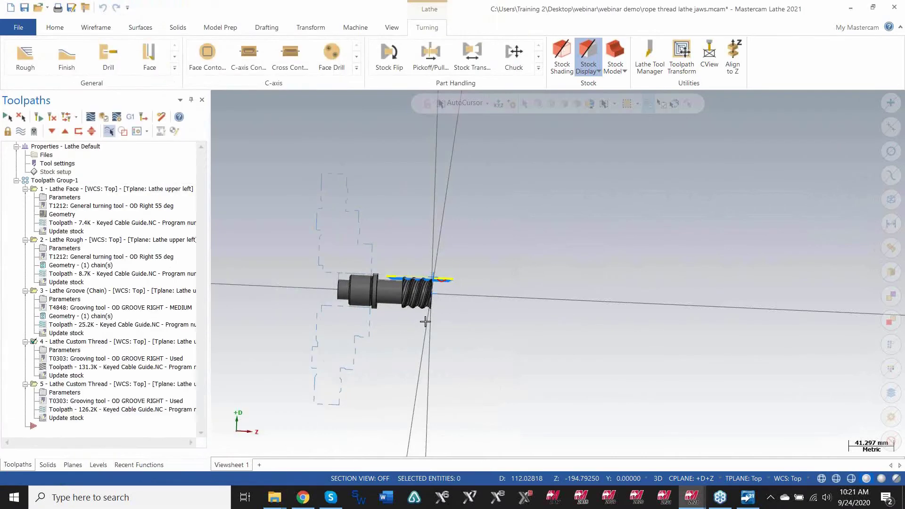
Set the graphics view to Top and select operation 4, Lathe Custom Thread
scroll(429, 267, "up", 3)
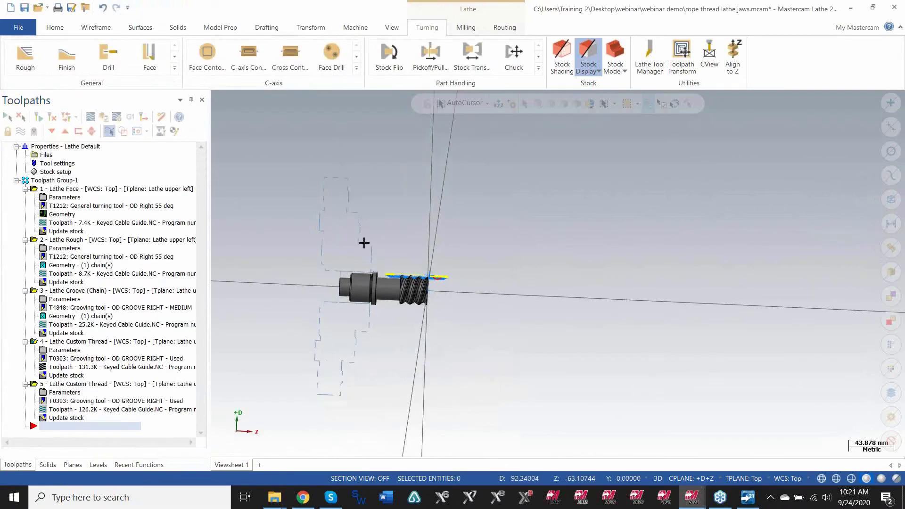
scroll(429, 268, "up", 1)
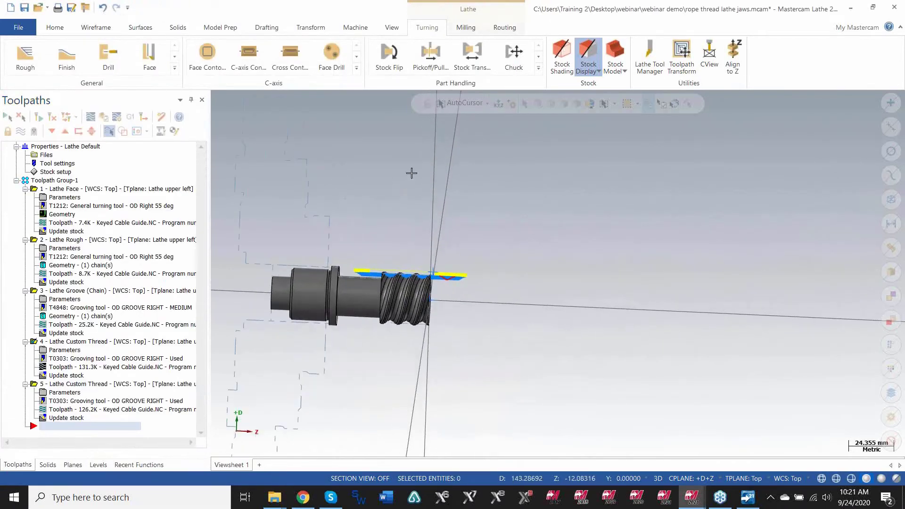
right_click(473, 248)
left_click(466, 238)
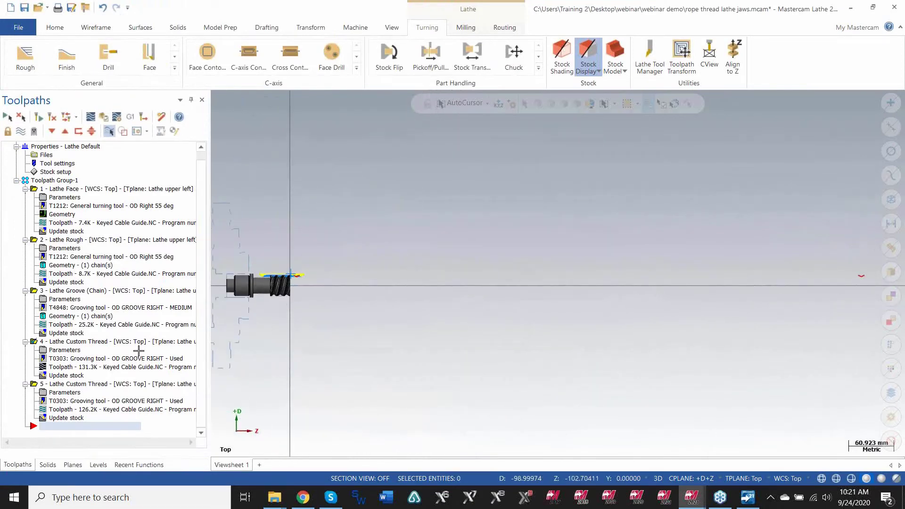
scroll(265, 286, "up", 7)
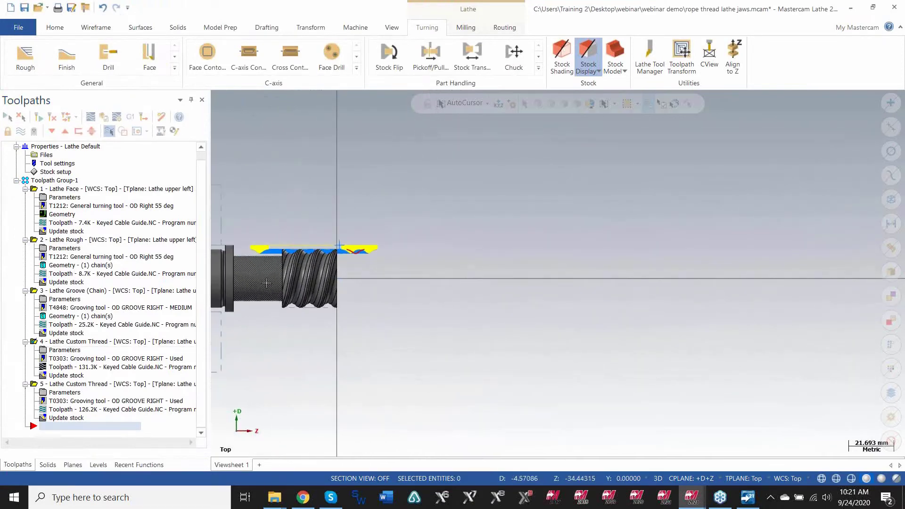
scroll(267, 283, "up", 3)
left_click(104, 343)
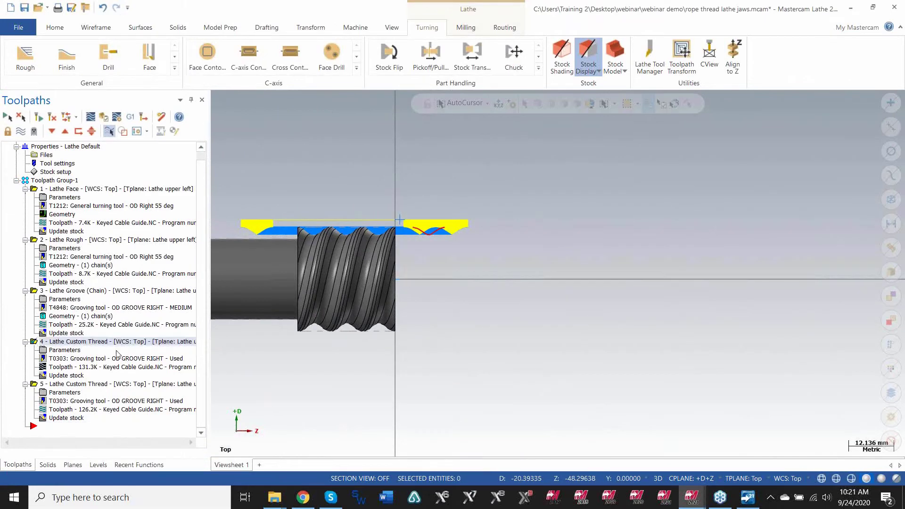
Examine operation 4's custom thread toolpath against the rope thread's crests and roots and the thread profile beyond the part face
middle_click_drag(246, 264, 412, 229)
scroll(411, 229, "up", 1)
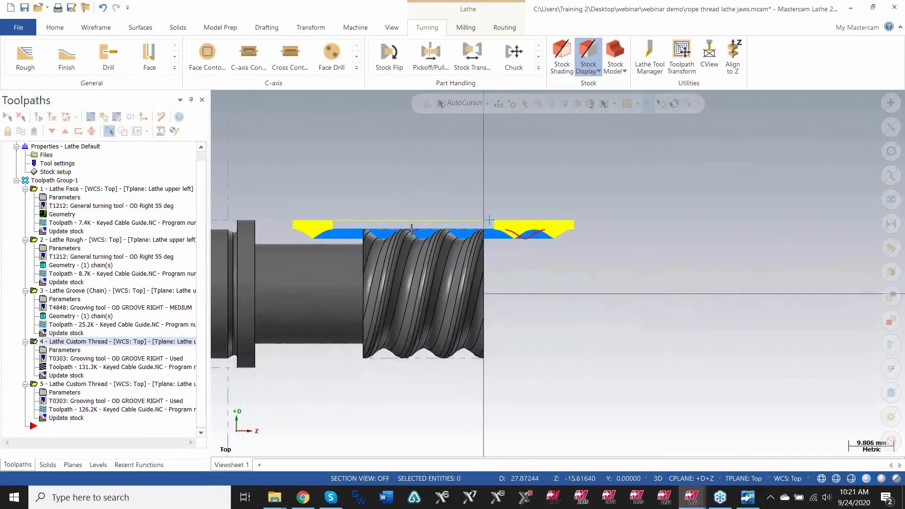
scroll(462, 223, "up", 5)
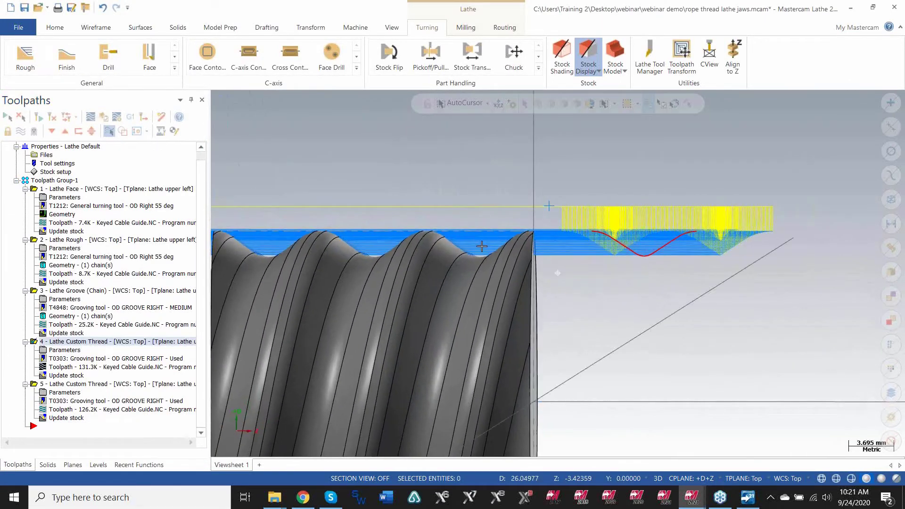
middle_click_drag(482, 246, 460, 212)
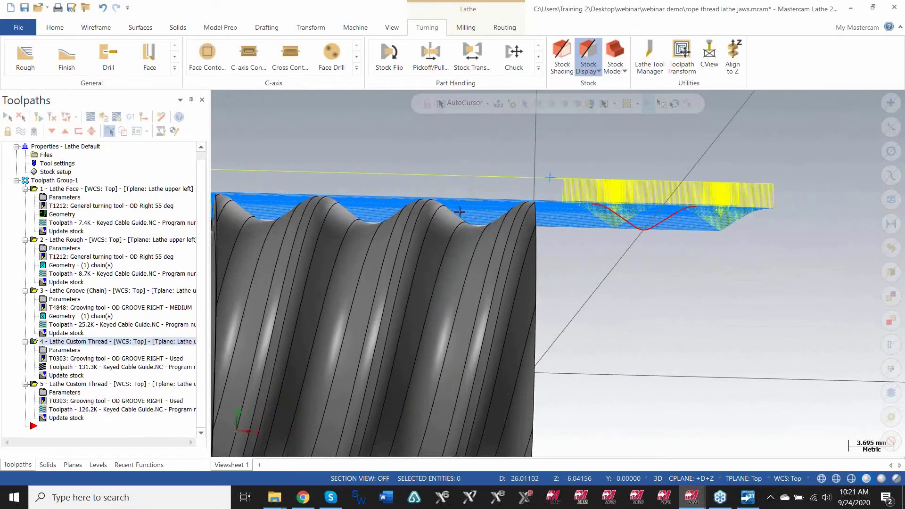
scroll(460, 212, "down", 3)
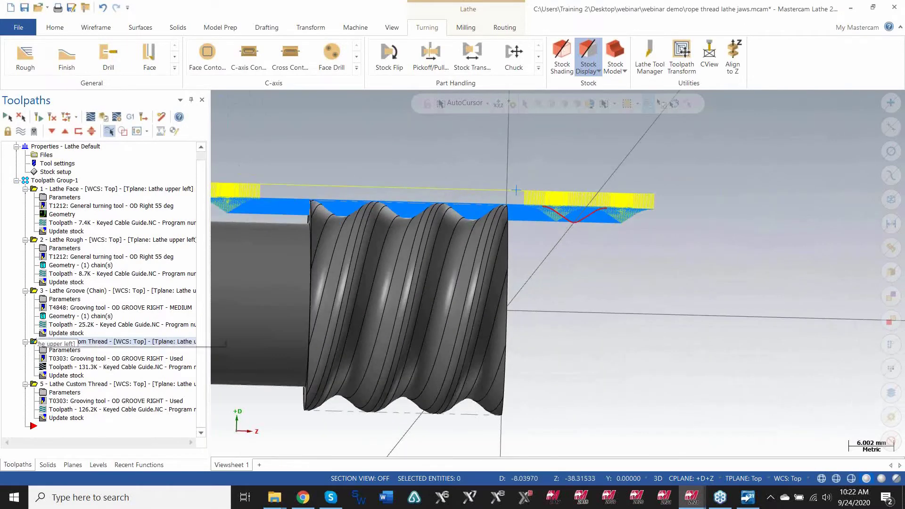
left_click(61, 342)
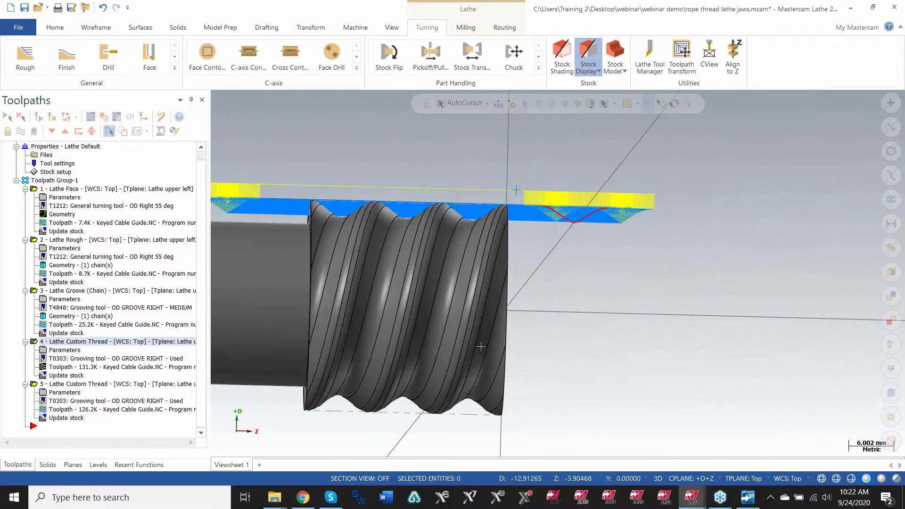
middle_click_drag(493, 262, 492, 193)
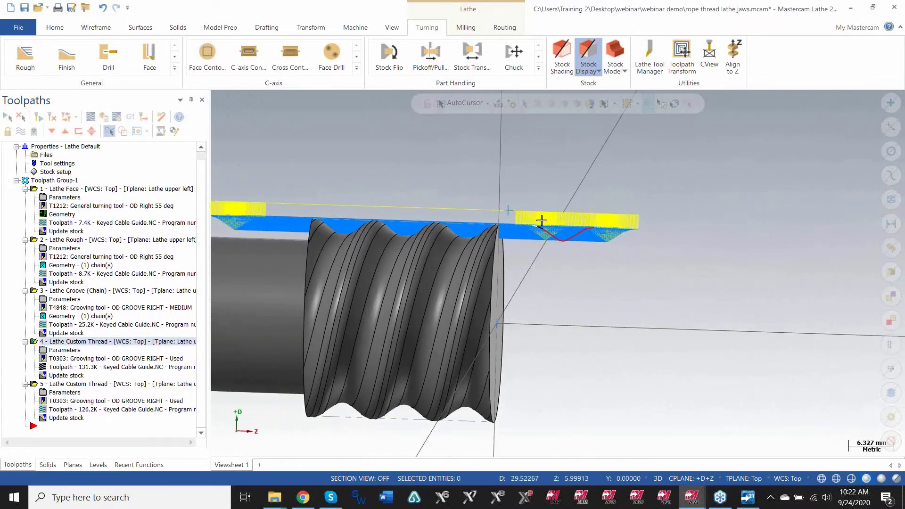
scroll(519, 215, "up", 3)
scroll(519, 205, "down", 1)
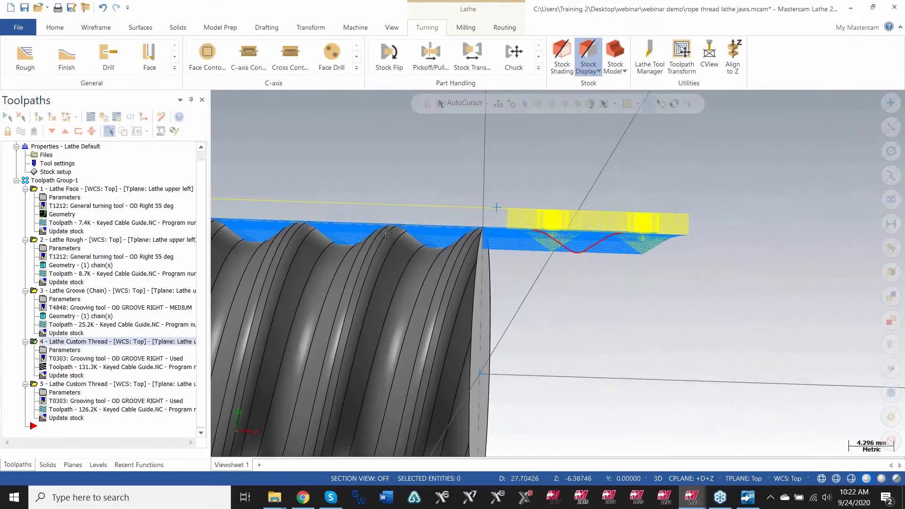
scroll(482, 198, "down", 1)
scroll(482, 198, "down", 2)
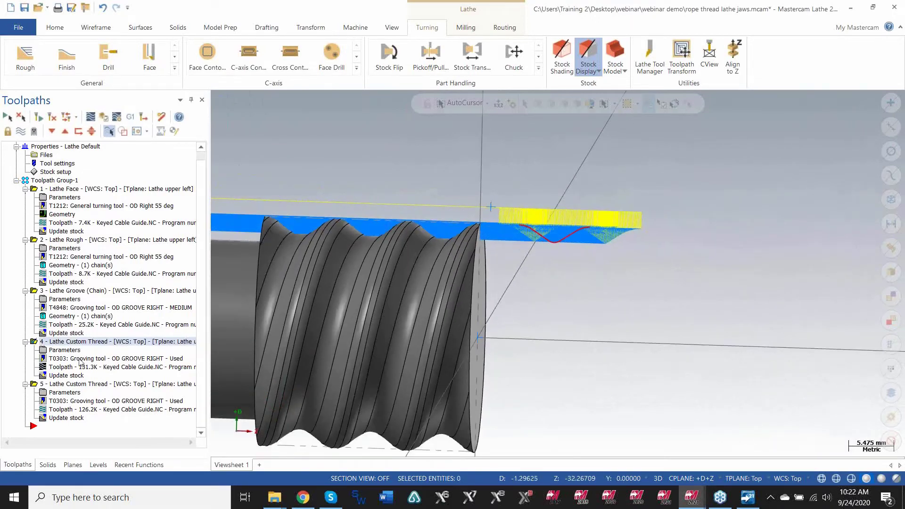
Open the parameters of operation 4, Lathe Custom Thread, and review its tool data and machine axis combination and spindle origin settings
left_click(52, 353)
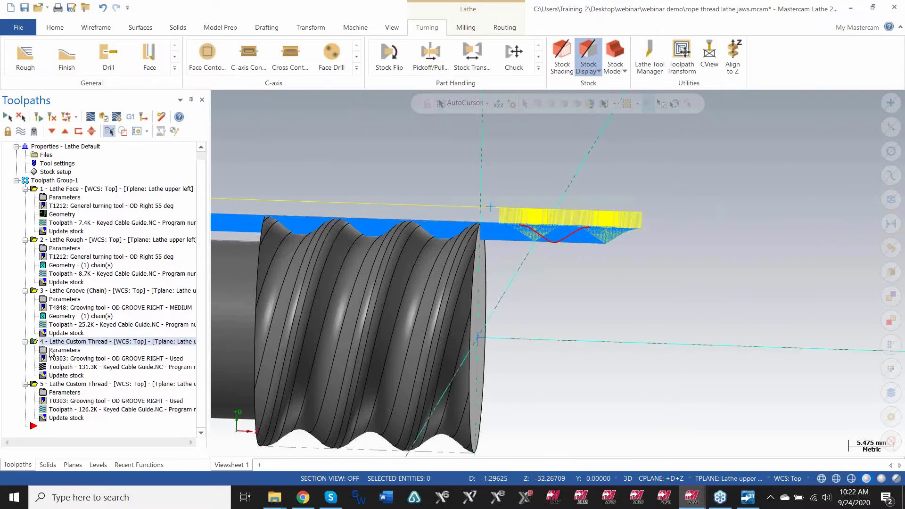
left_click(59, 353)
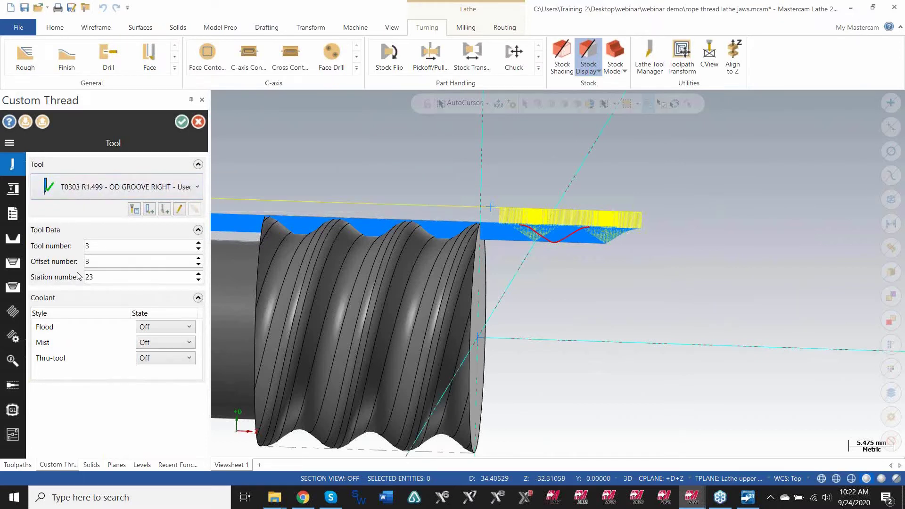
left_click(14, 188)
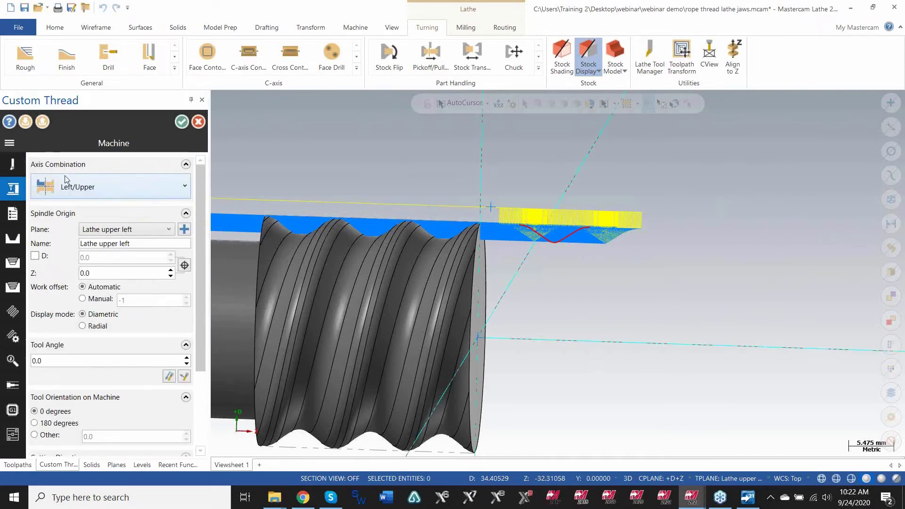
scroll(780, 299, "down", 3)
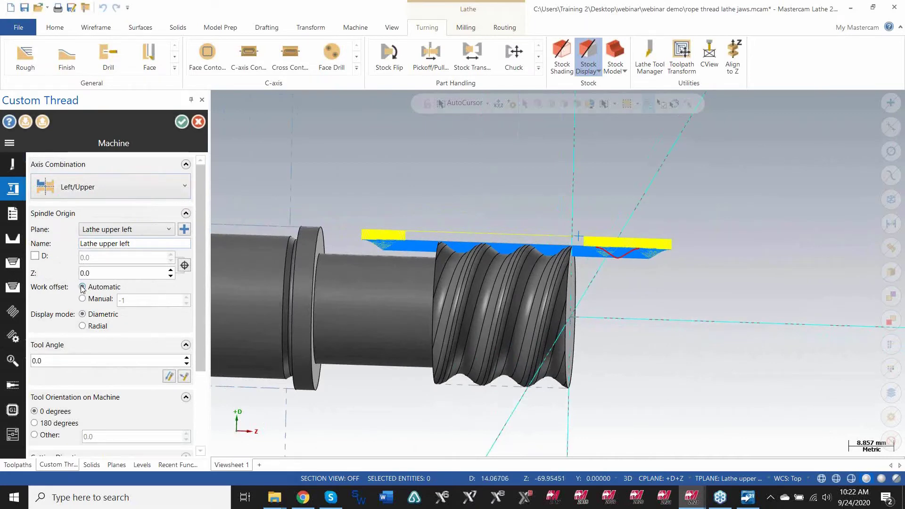
scroll(197, 282, "down", 5)
scroll(200, 284, "up", 5)
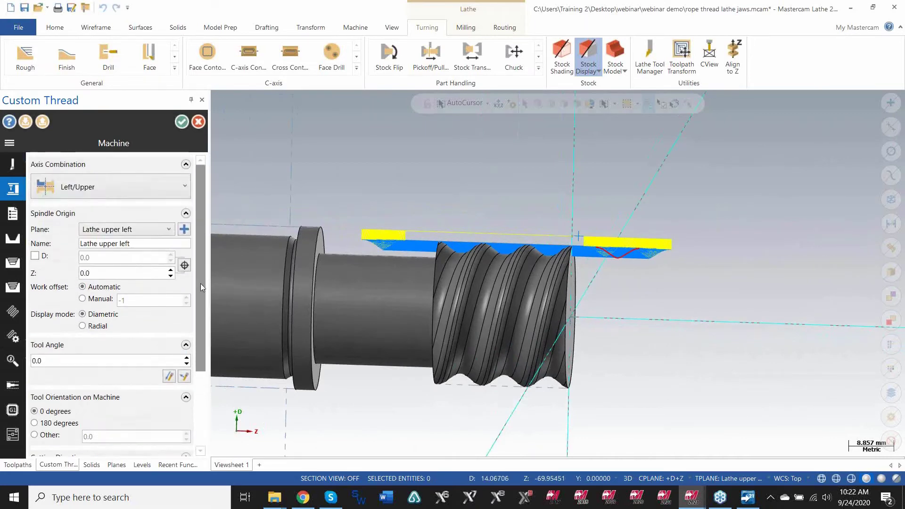
scroll(198, 287, "down", 5)
scroll(202, 301, "up", 5)
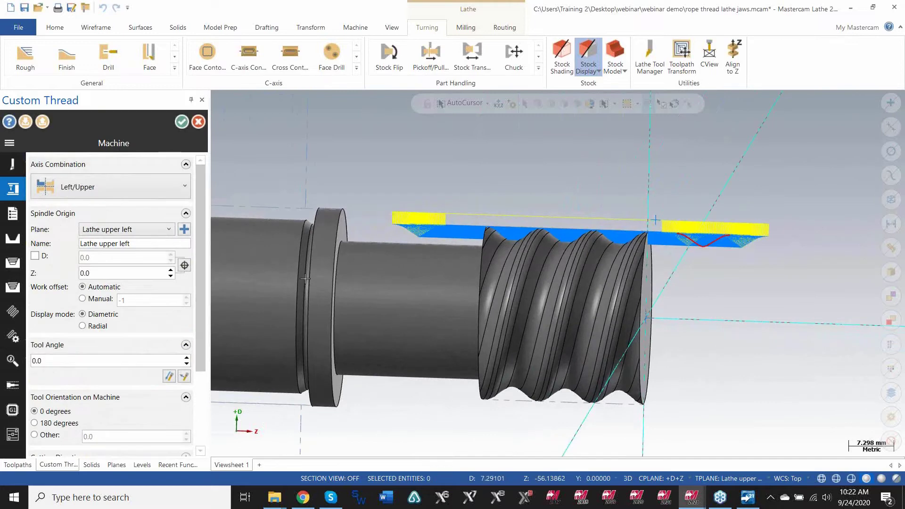
Review operation 4's home position and thread shape settings, comparing the chained profile with the thread geometry beyond the part face
left_click(13, 215)
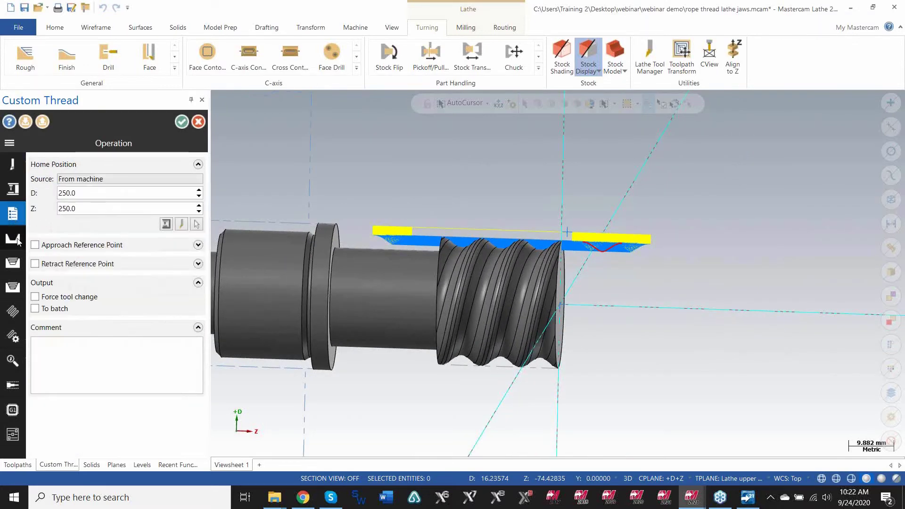
left_click(13, 239)
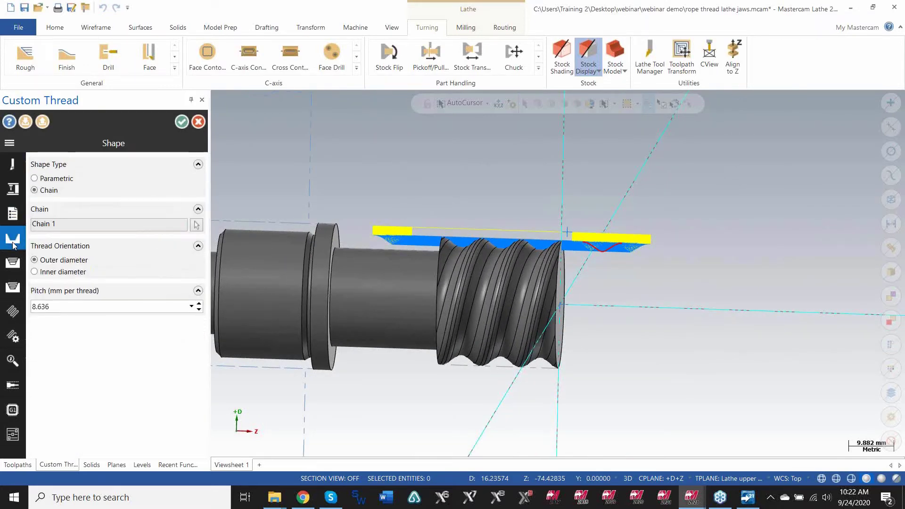
scroll(366, 283, "down", 2)
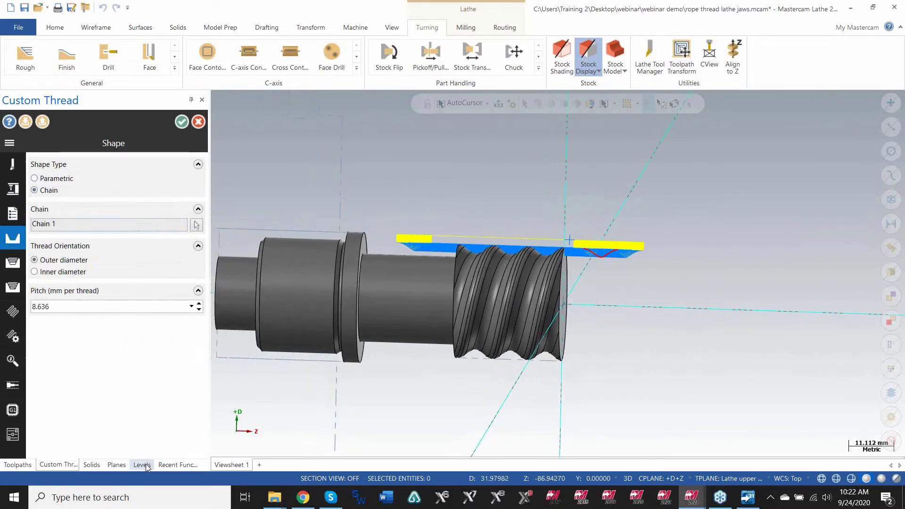
scroll(589, 246, "up", 4)
scroll(587, 256, "up", 5)
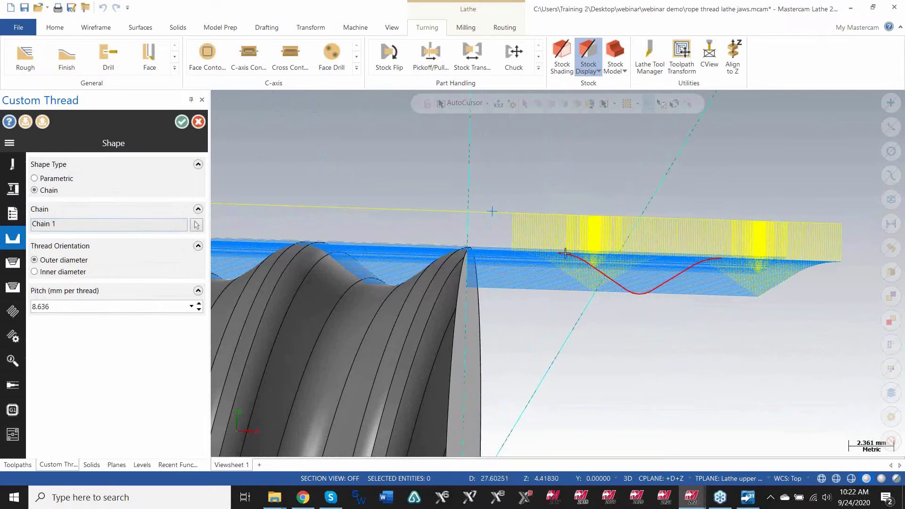
scroll(679, 274, "down", 2)
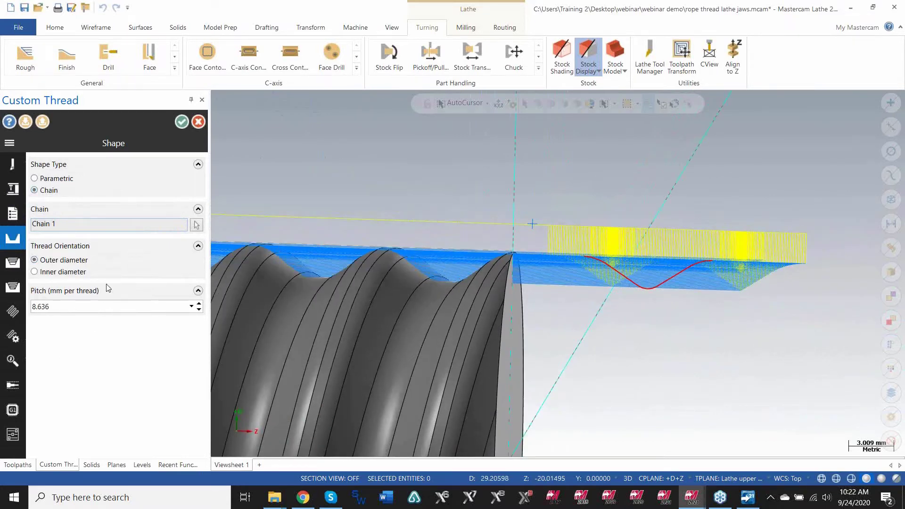
scroll(614, 212, "down", 8)
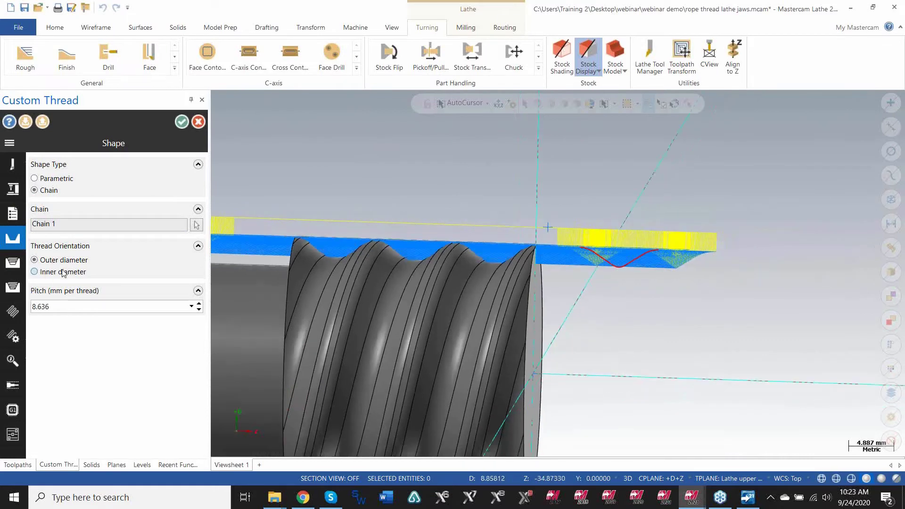
scroll(476, 257, "down", 4)
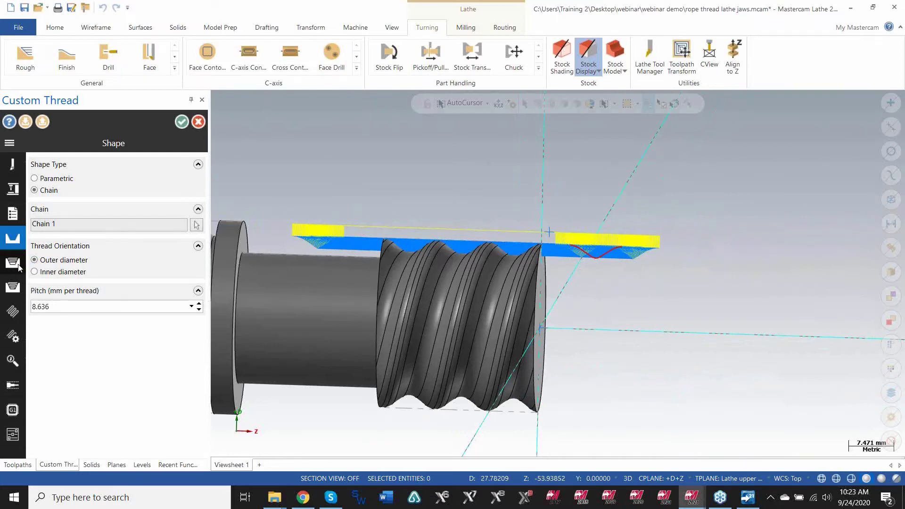
Review the custom thread's rough motion settings, including steps, cut depth, available cut directions and stock to leave
left_click(18, 267)
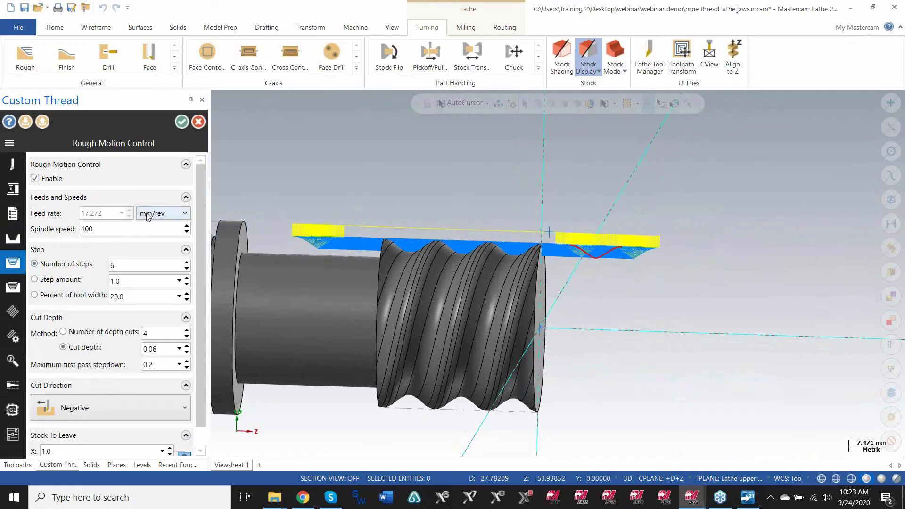
scroll(202, 213, "down", 1)
left_click_drag(200, 211, 198, 229)
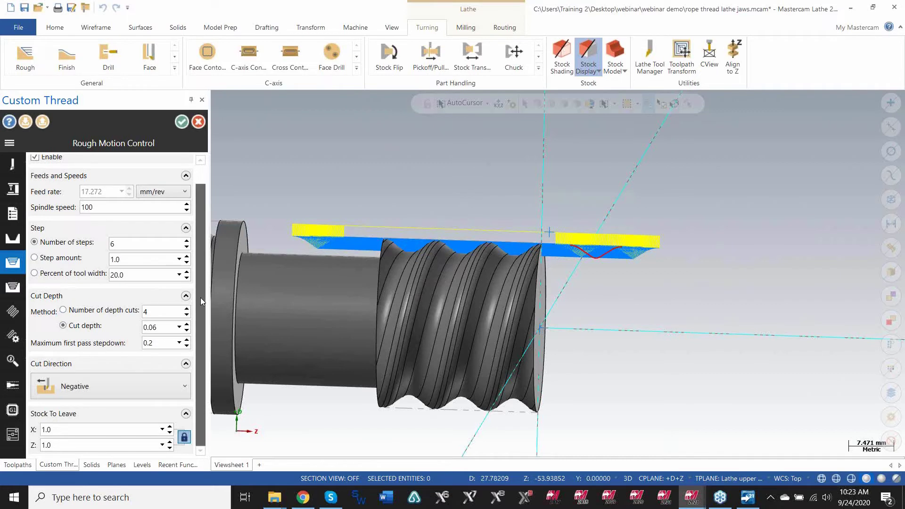
left_click(74, 388)
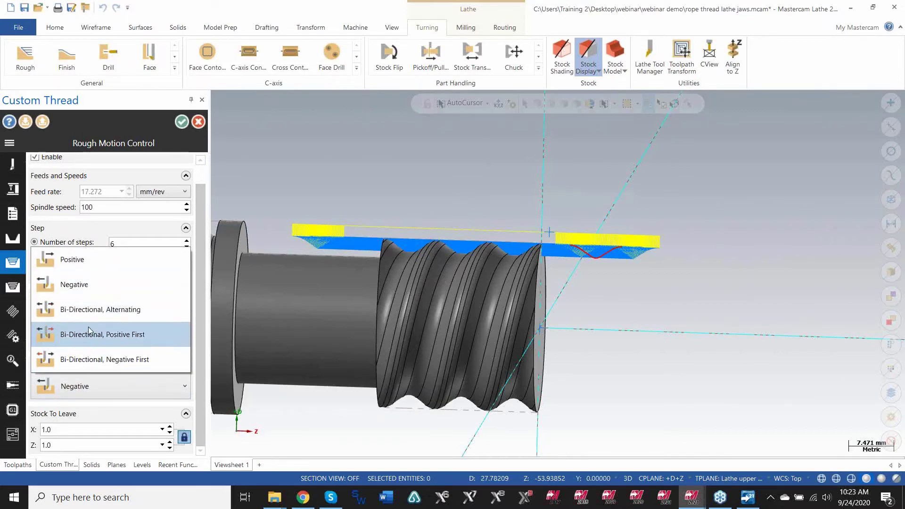
left_click(335, 164)
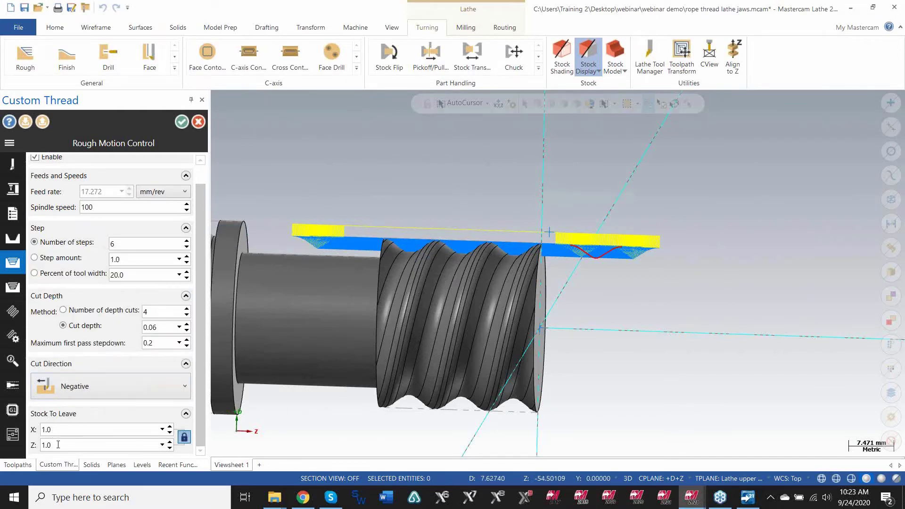
Review the custom thread's finish motion, start and end positions, and multi-start settings against the thread on the model
left_click(12, 287)
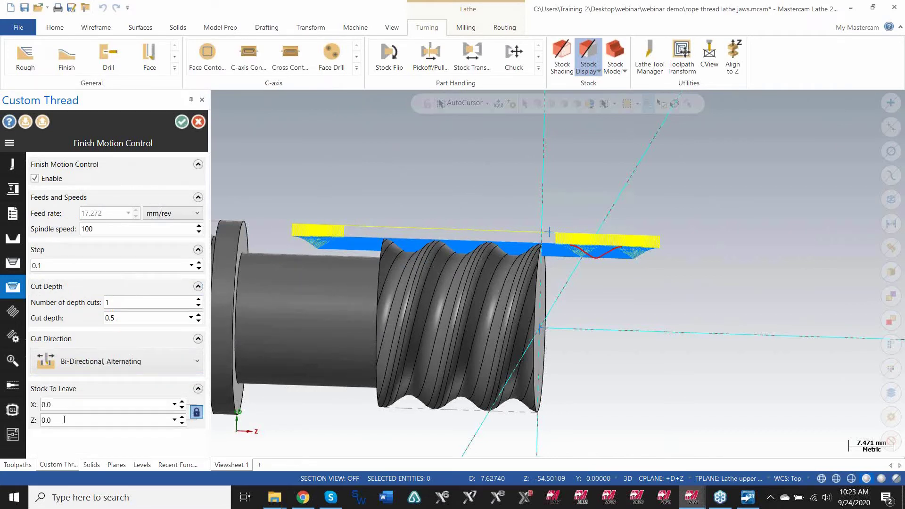
left_click(13, 313)
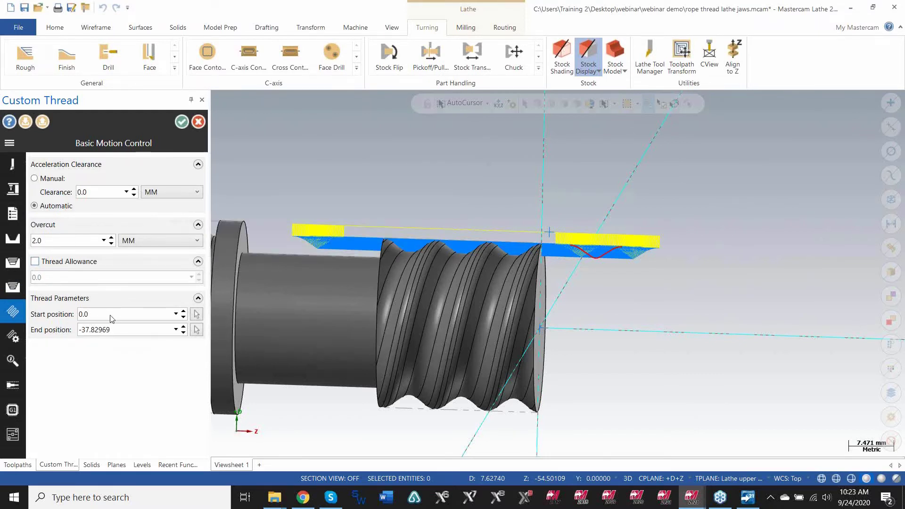
left_click(13, 337)
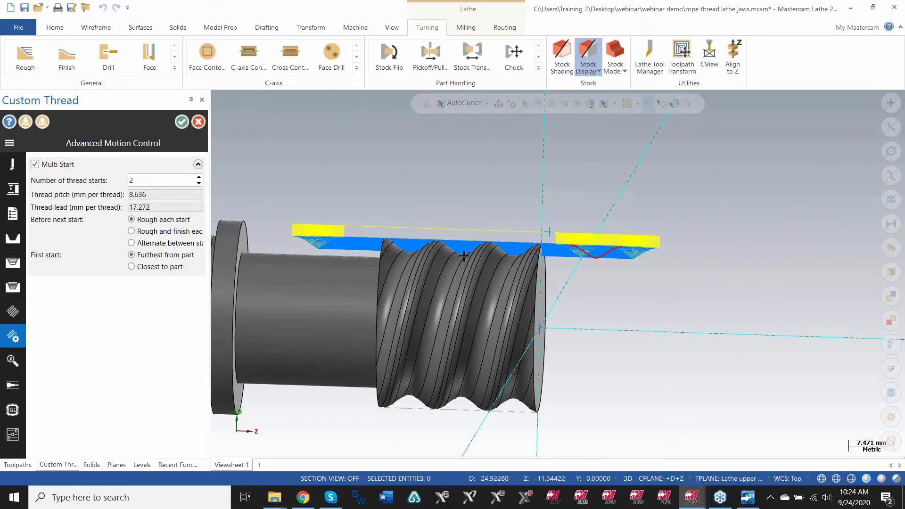
mouse_move(465, 256)
middle_mouse_down()
mouse_move(466, 283)
mouse_move(467, 250)
middle_mouse_up()
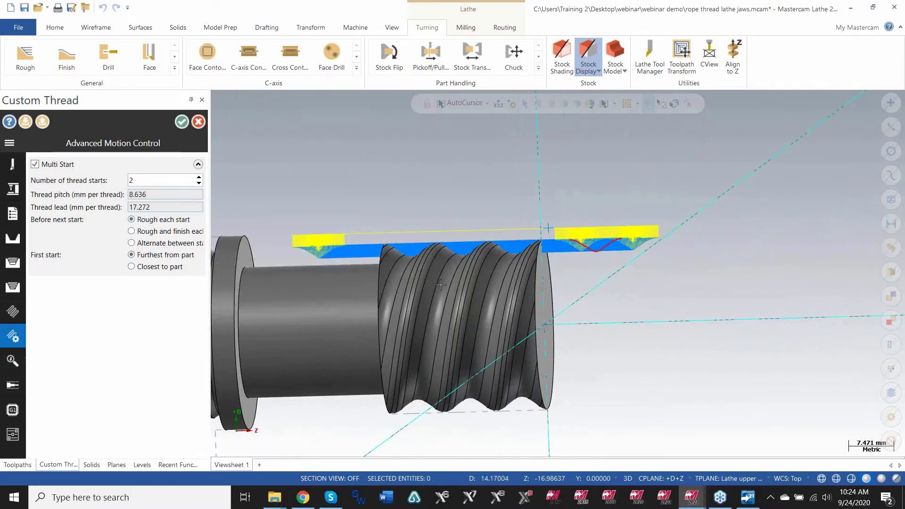
middle_click_drag(436, 280, 437, 286)
Review operation 4's tool inspection, stock clearance, post interaction and tool display settings, and close its parameters without saving
left_click(19, 367)
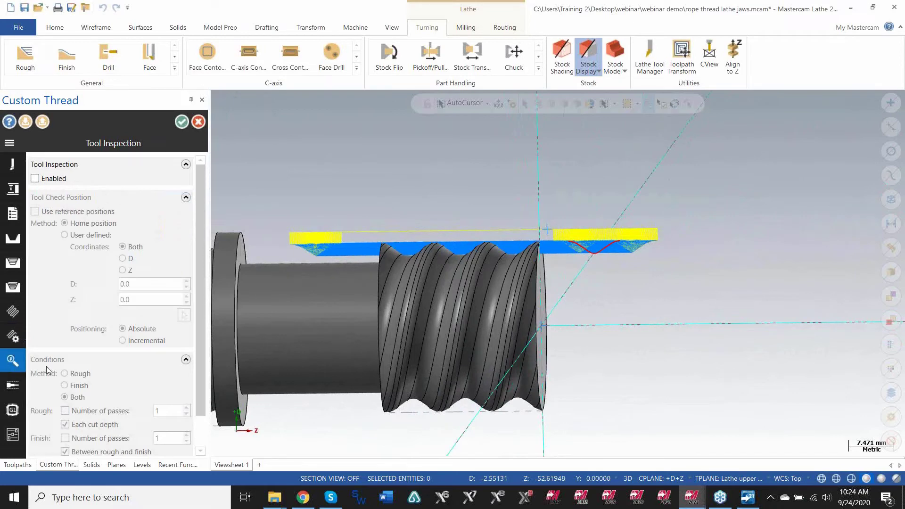
mouse_move(330, 296)
middle_mouse_down()
mouse_move(341, 297)
mouse_move(325, 296)
middle_mouse_up()
scroll(118, 279, "down", 2)
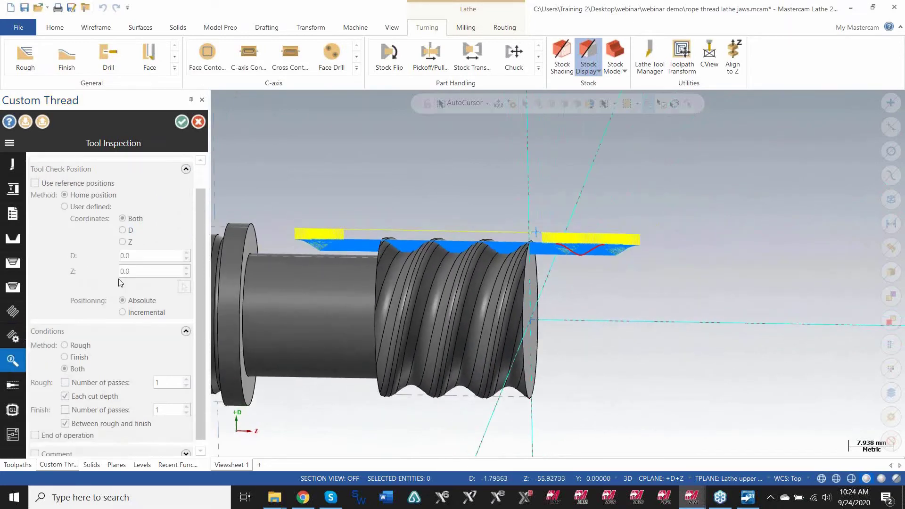
left_click(17, 387)
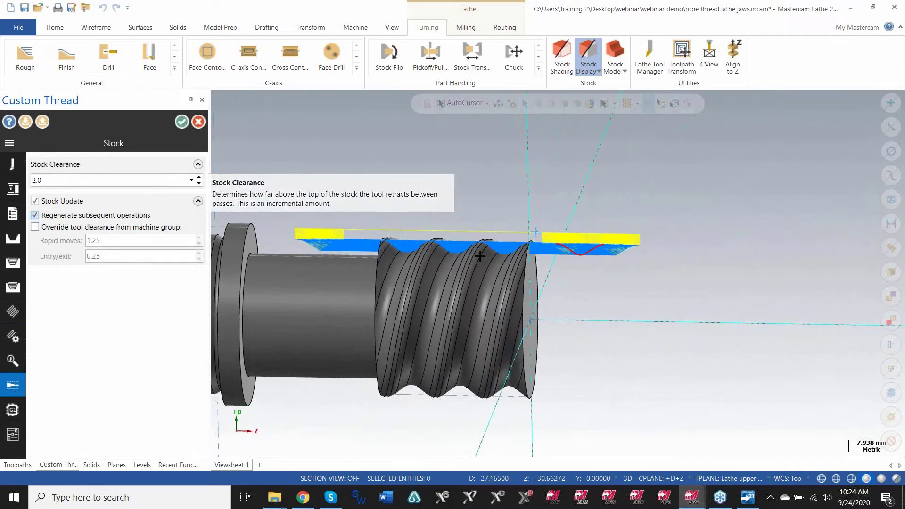
left_click(12, 411)
left_click(13, 434)
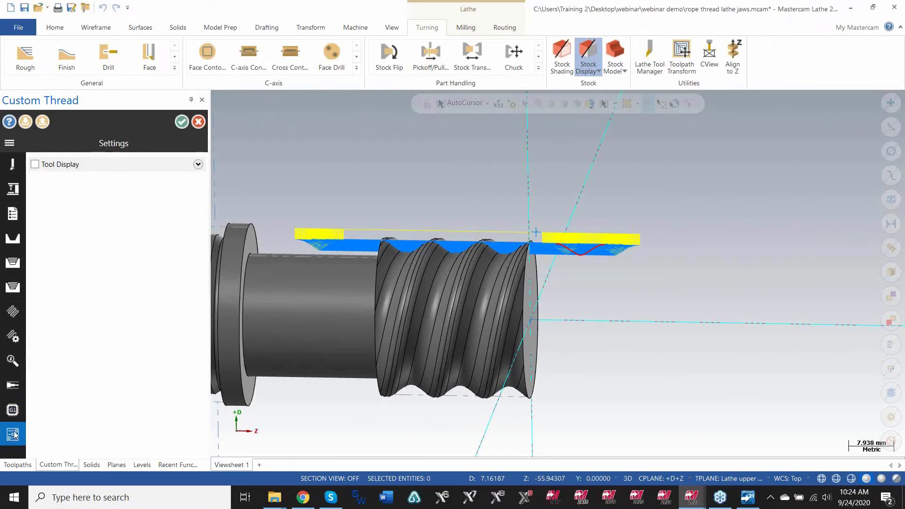
left_click(12, 411)
left_click(14, 436)
left_click(13, 411)
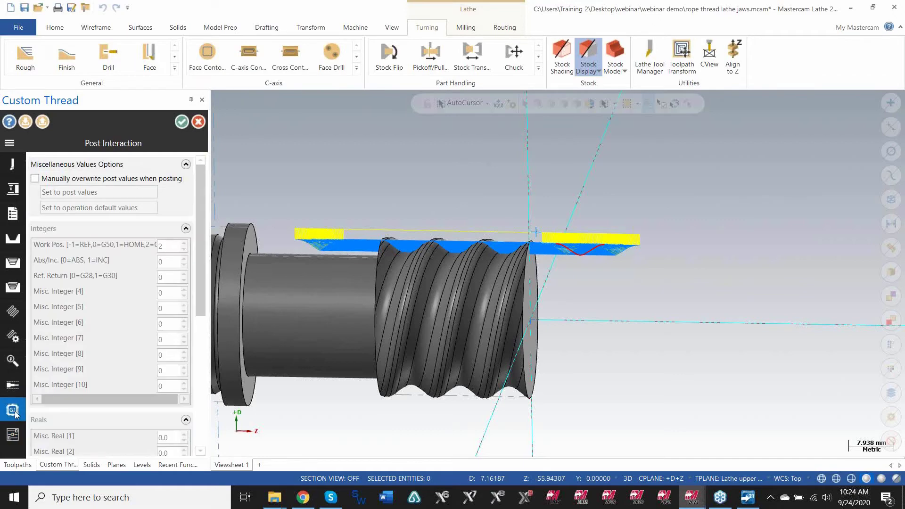
left_click(198, 122)
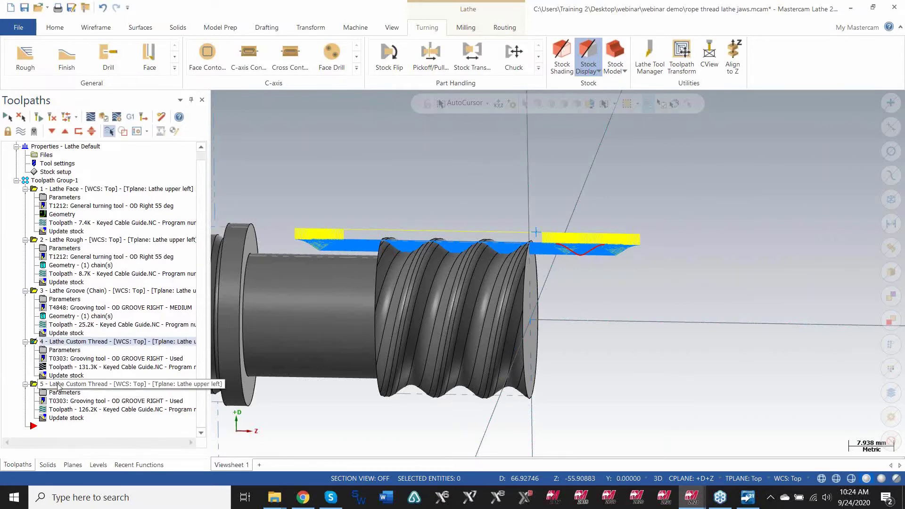
Open the parameters of operation 5, Lathe Custom Thread, and review its parametric thread shape dimensions
scroll(431, 267, "down", 1)
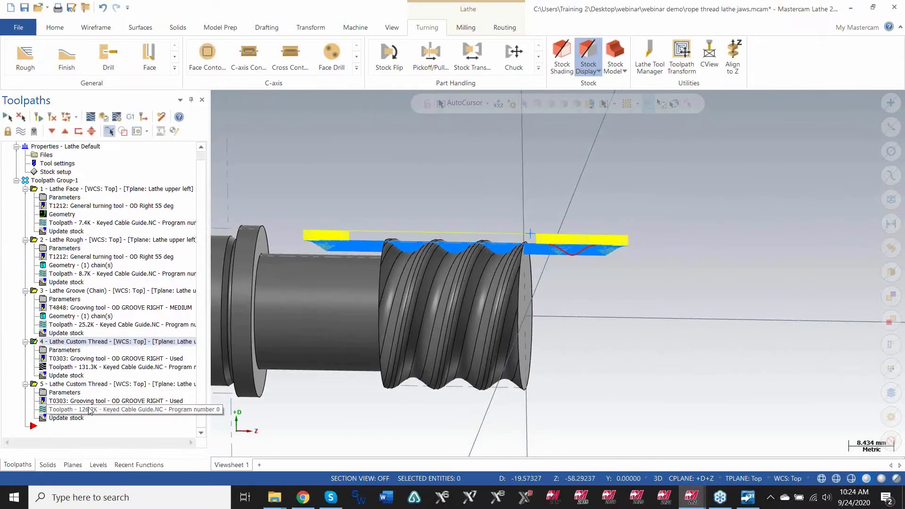
left_click(58, 392)
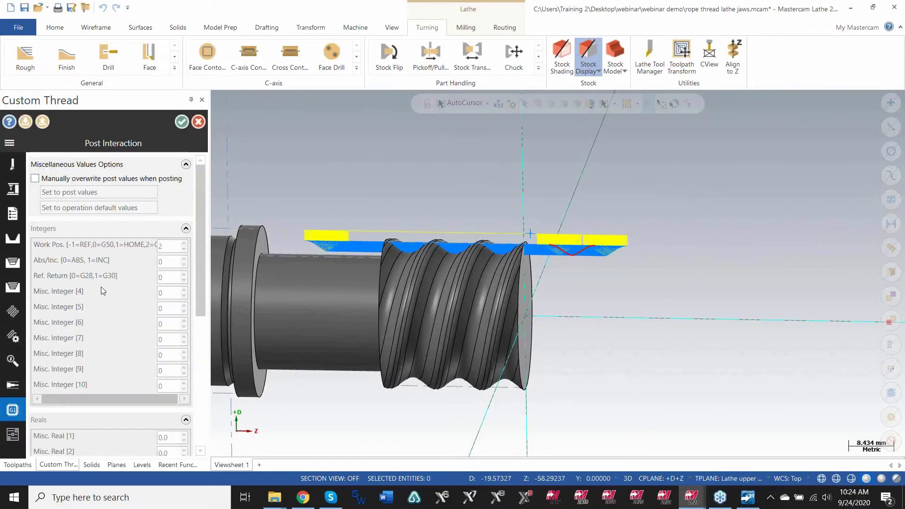
left_click(12, 246)
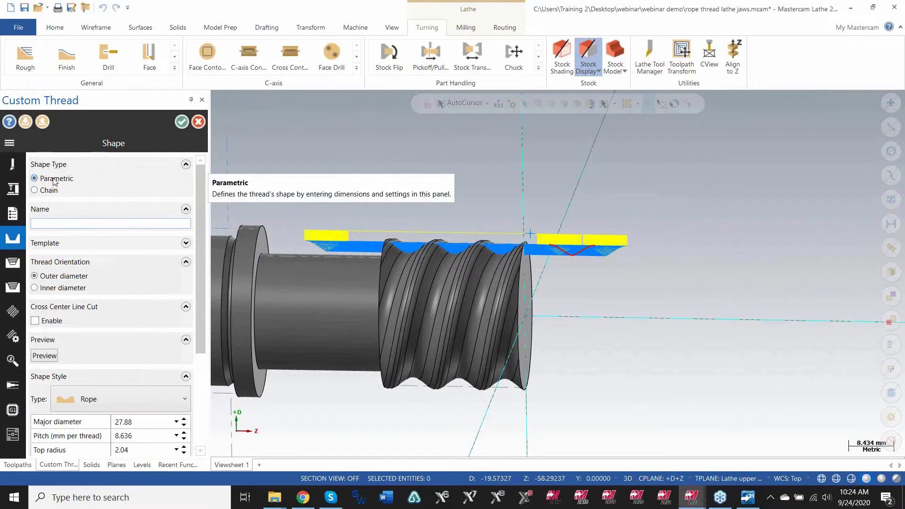
left_click_drag(199, 213, 140, 324)
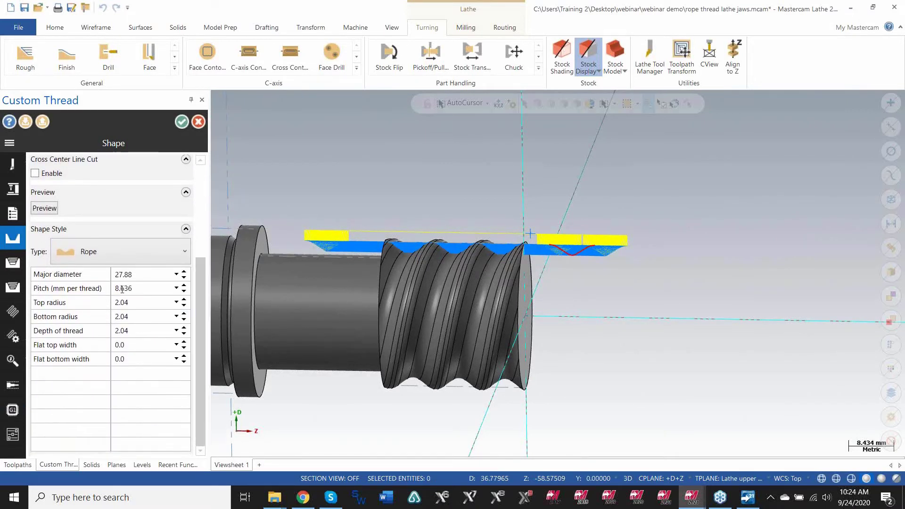
Review the available thread shape style types for operation 5, keeping Rope selected
left_click(123, 257)
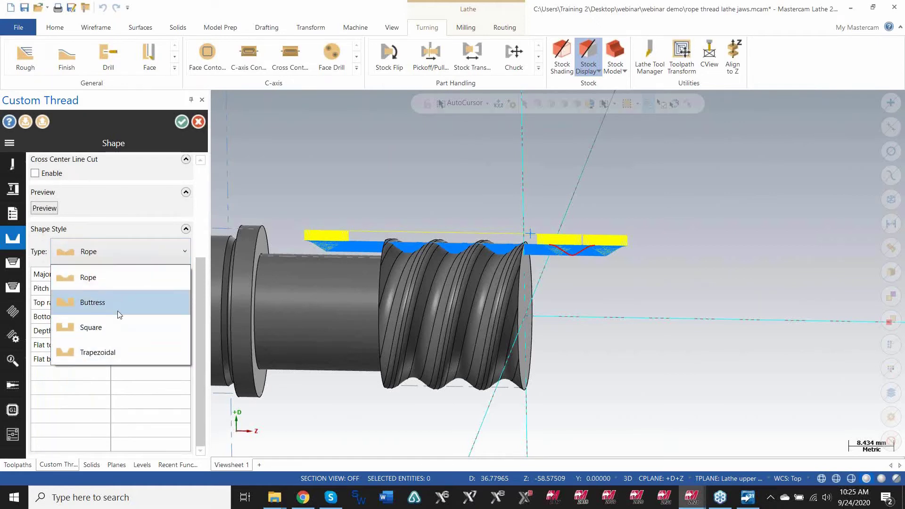
left_click(149, 224)
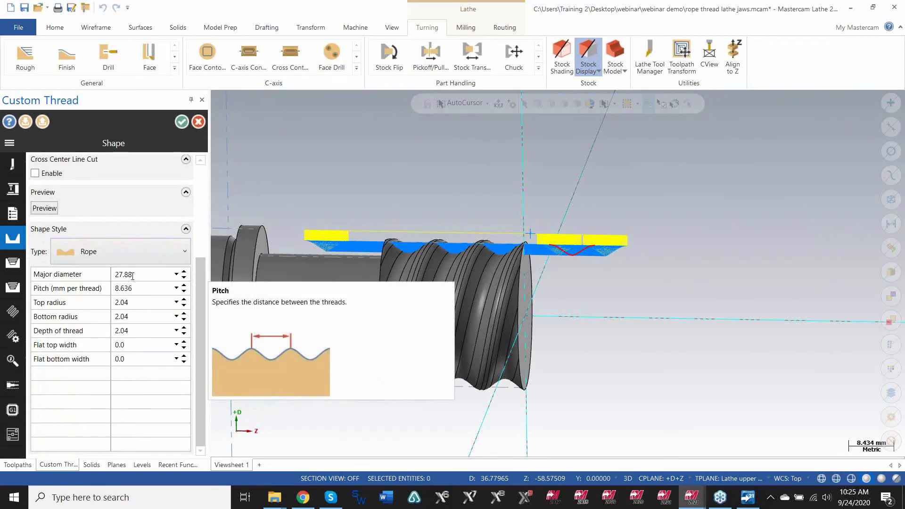
left_click(134, 250)
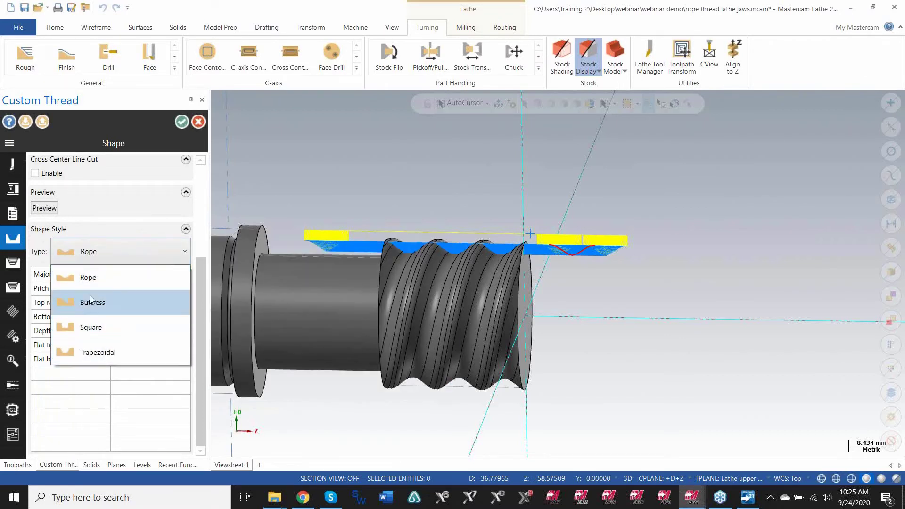
left_click(120, 251)
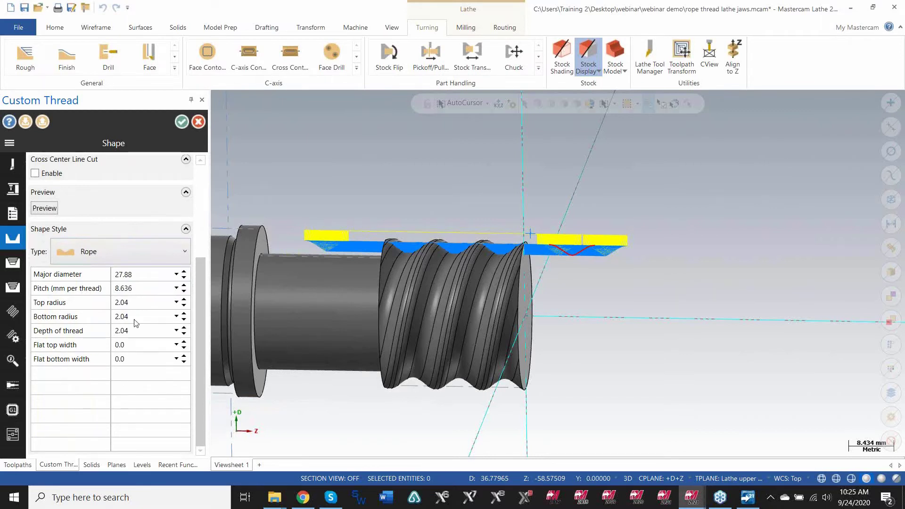
Preview operation 5's parametric rope thread profile in the graphics area, exit the preview, and close the parameters without saving
left_click(45, 209)
scroll(259, 298, "up", 10)
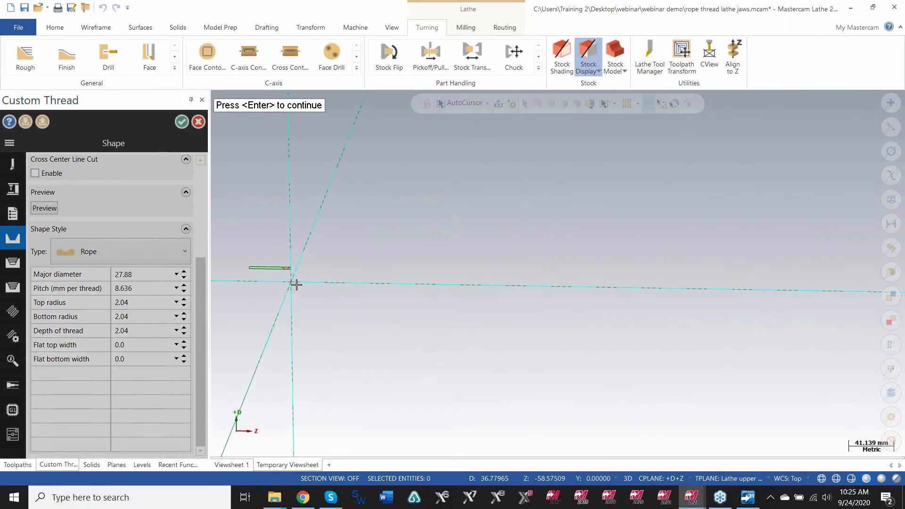
middle_click_drag(278, 261, 271, 303)
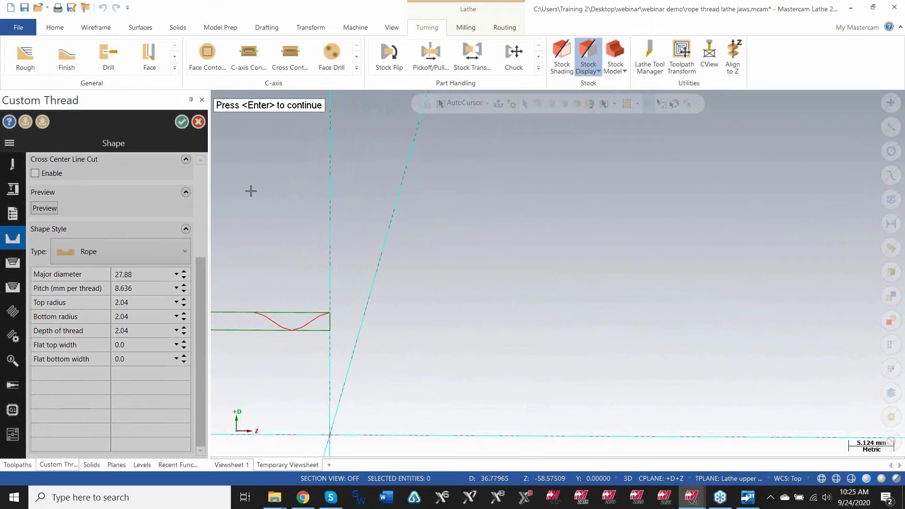
mouse_move(555, 247)
middle_mouse_down()
mouse_move(350, 317)
mouse_move(313, 299)
middle_mouse_up()
key("Return")
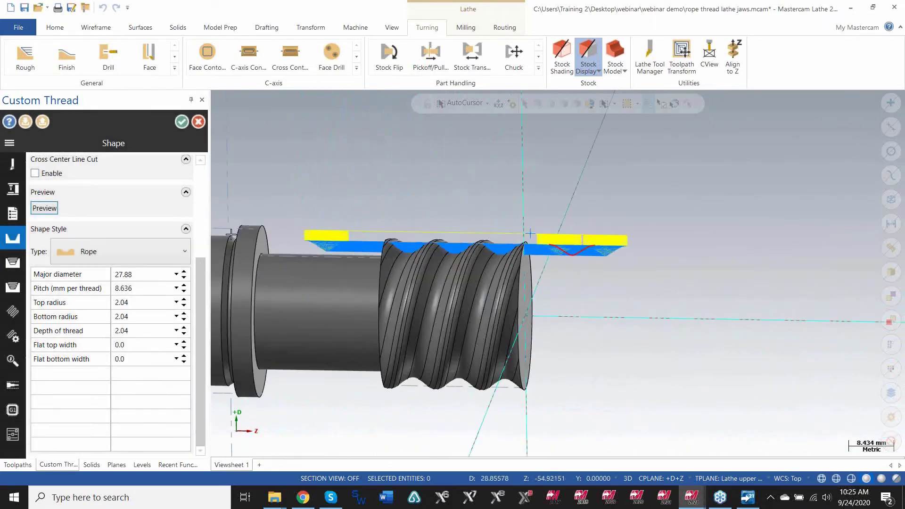
scroll(458, 273, "down", 1)
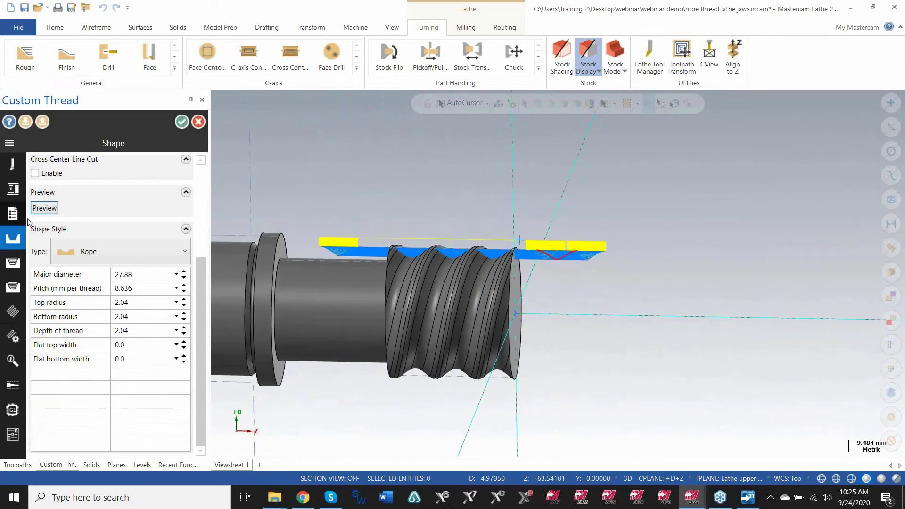
scroll(202, 262, "up", 3)
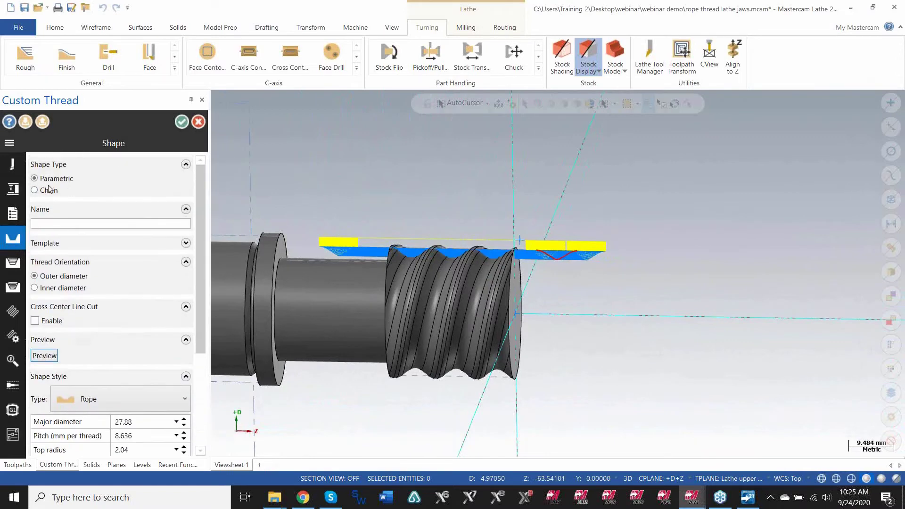
left_click(197, 127)
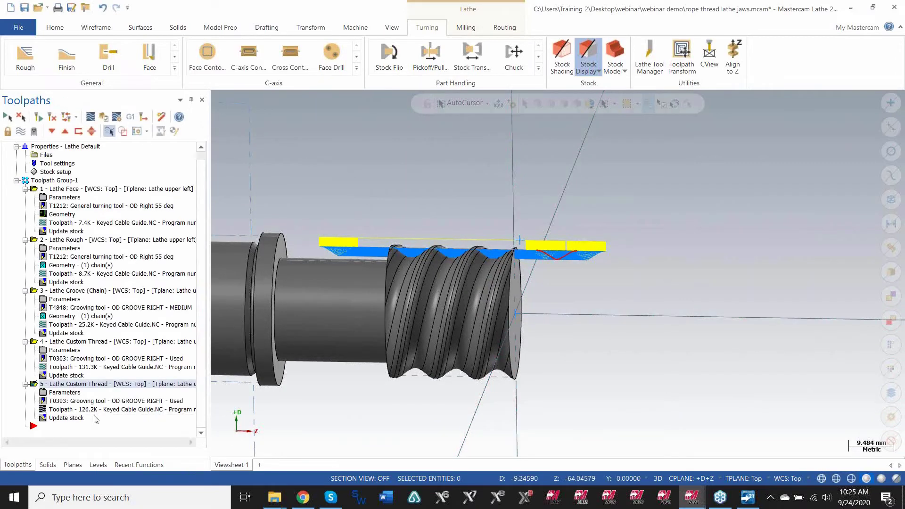
Launch toolpath verification for operations 1 through 4 in a maximized simulator window
left_click(37, 341)
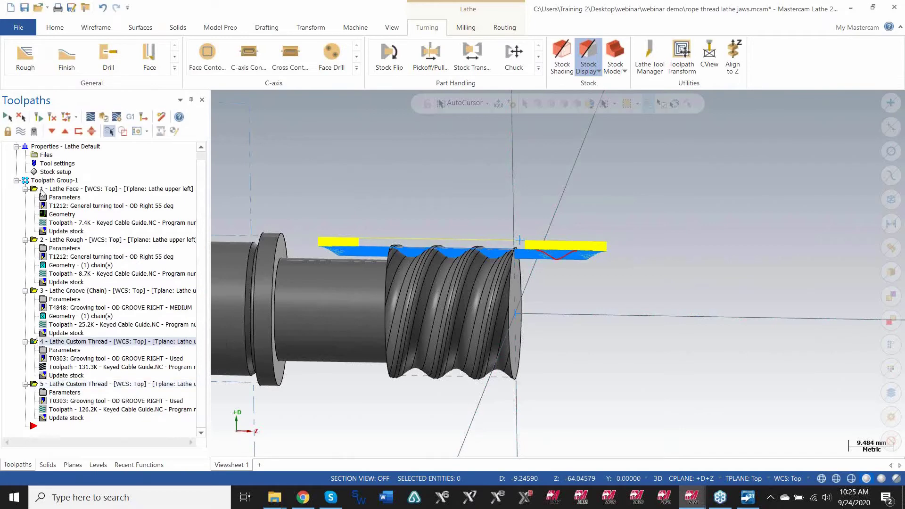
left_click(42, 189, "shift")
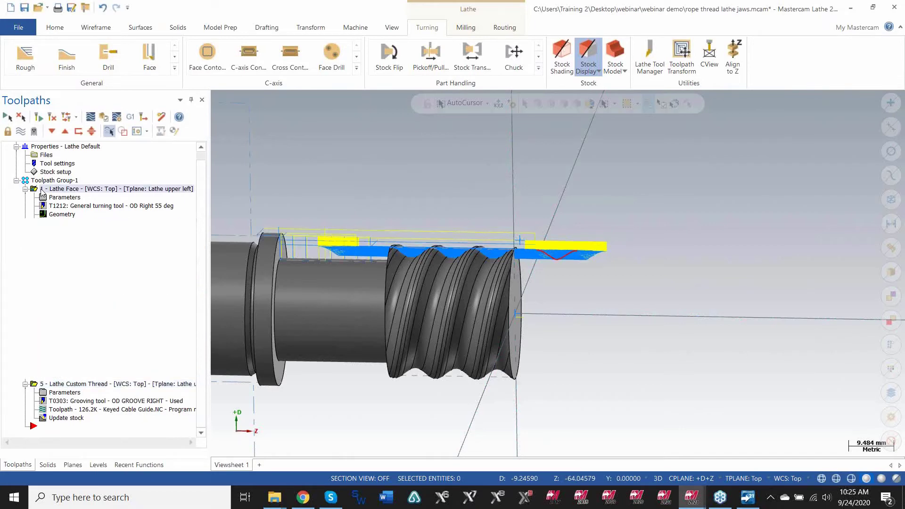
left_click(104, 120)
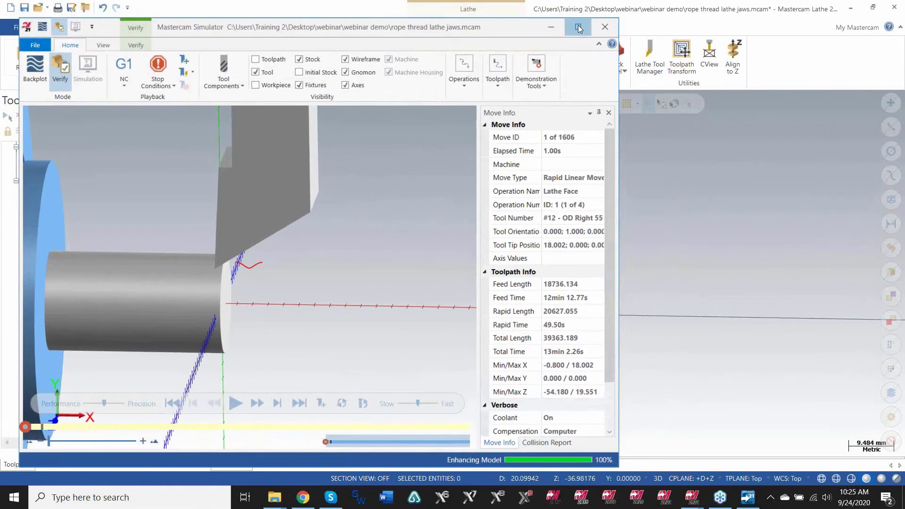
left_click(578, 27)
scroll(319, 273, "down", 5)
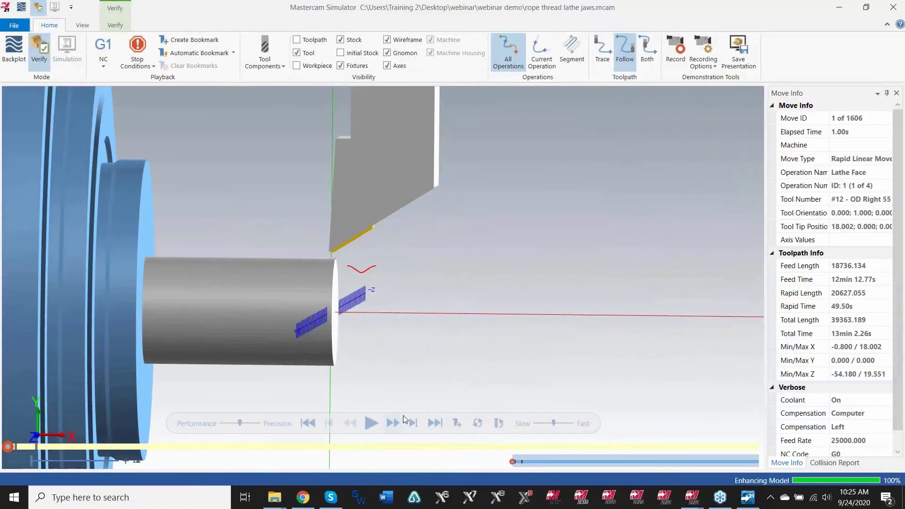
Advance the verification past the facing, roughing and grooving operations to the start of the custom thread
left_click(416, 424)
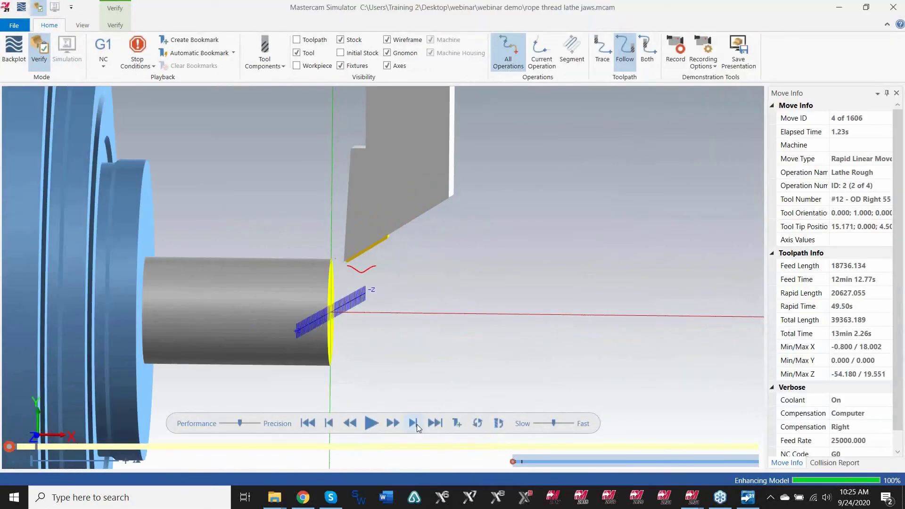
left_click(417, 424)
left_click(416, 424)
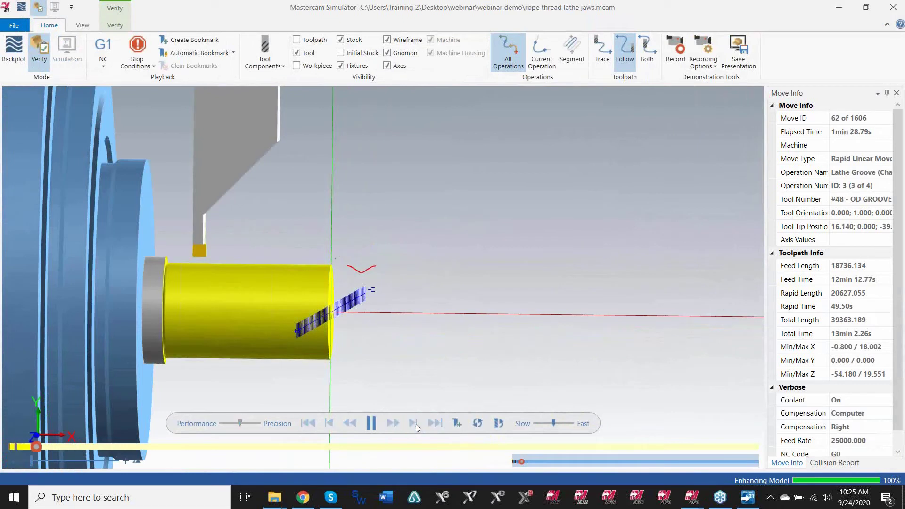
scroll(308, 286, "up", 3)
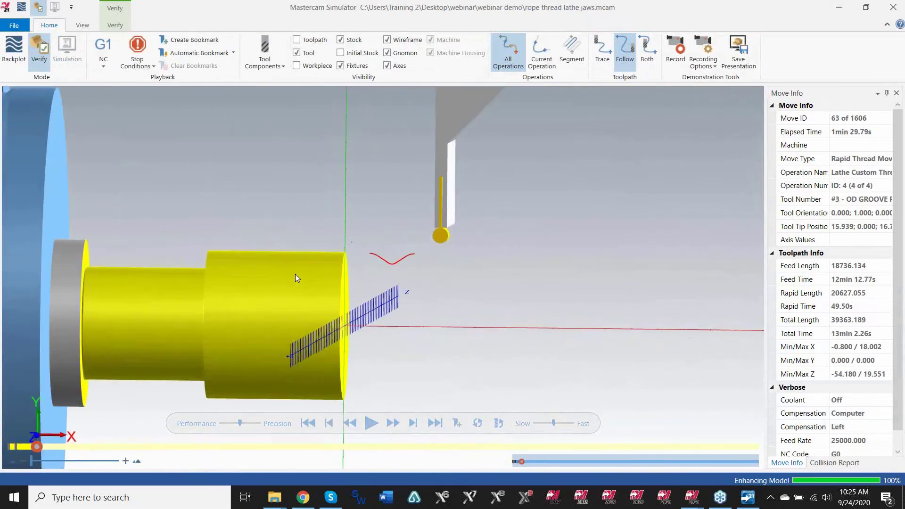
Simulate the Lathe Custom Thread passes at varying playback speeds, then advance to the end of the operation
left_click(372, 425)
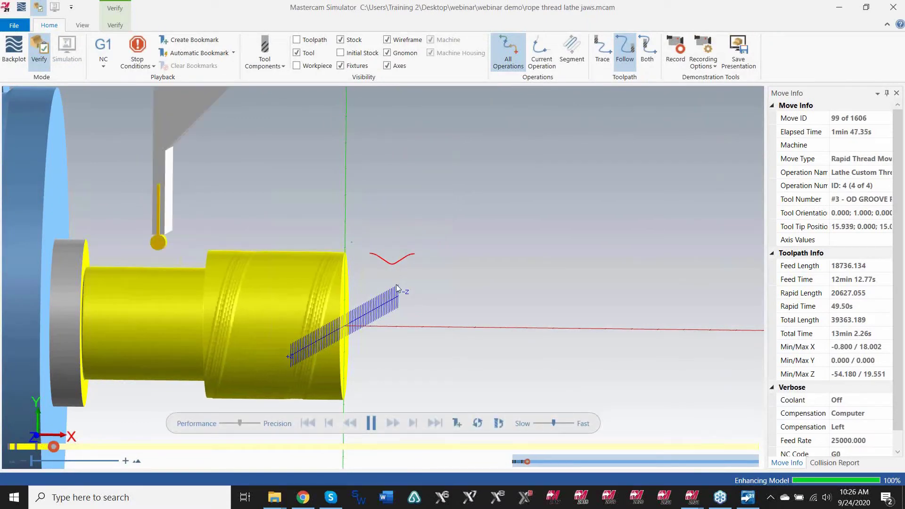
scroll(348, 274, "down", 2)
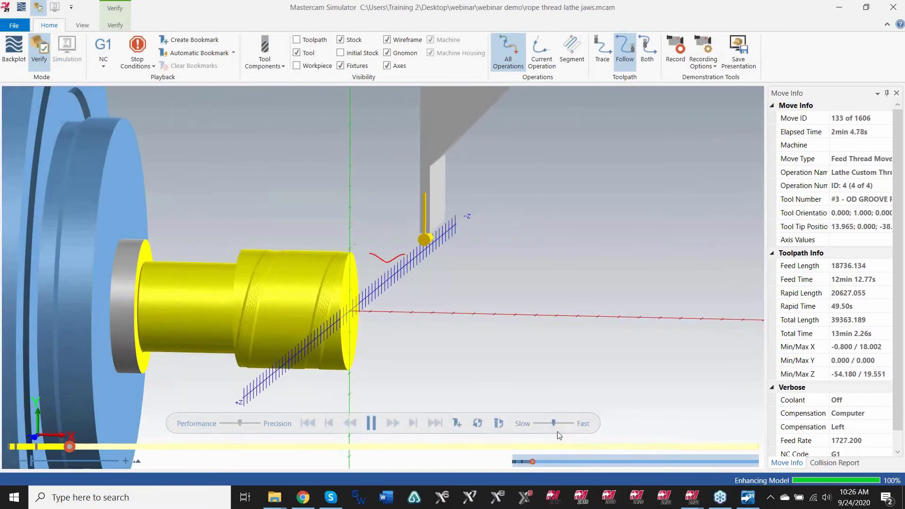
left_click(559, 423)
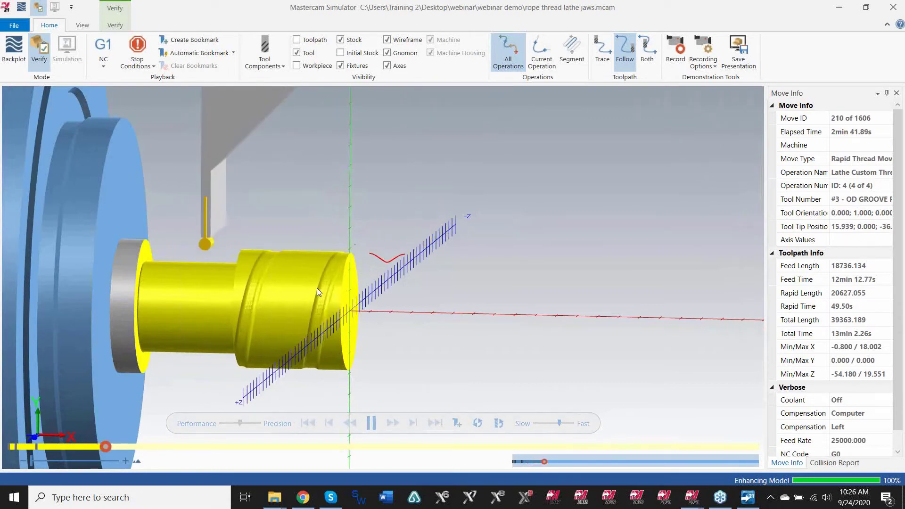
left_click(540, 423)
left_click(563, 422)
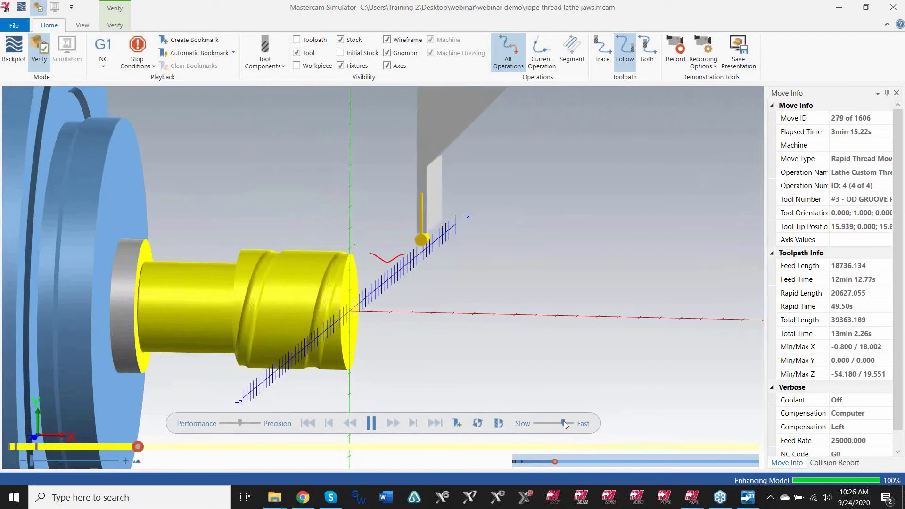
left_click(556, 422)
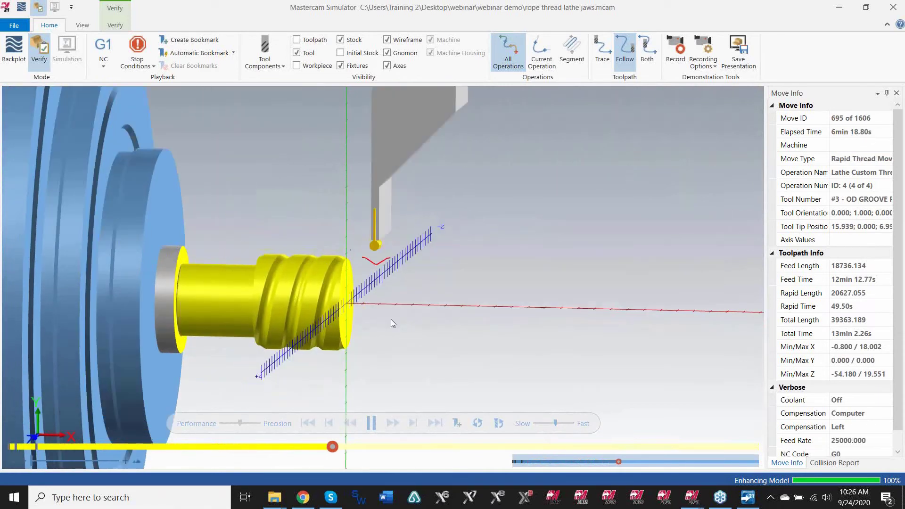
left_click(373, 423)
left_click(414, 424)
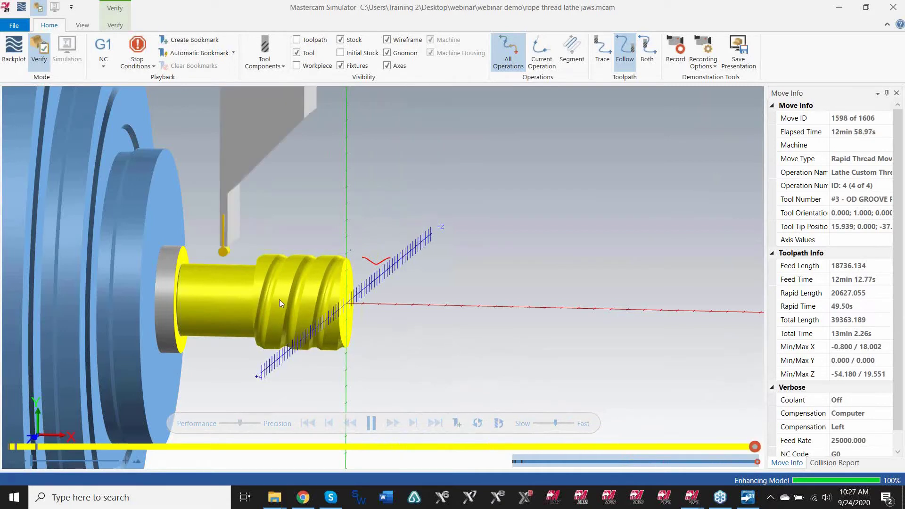
Inspect the finished rope thread on the verified stock from several angles and close the simulator
scroll(289, 287, "up", 3)
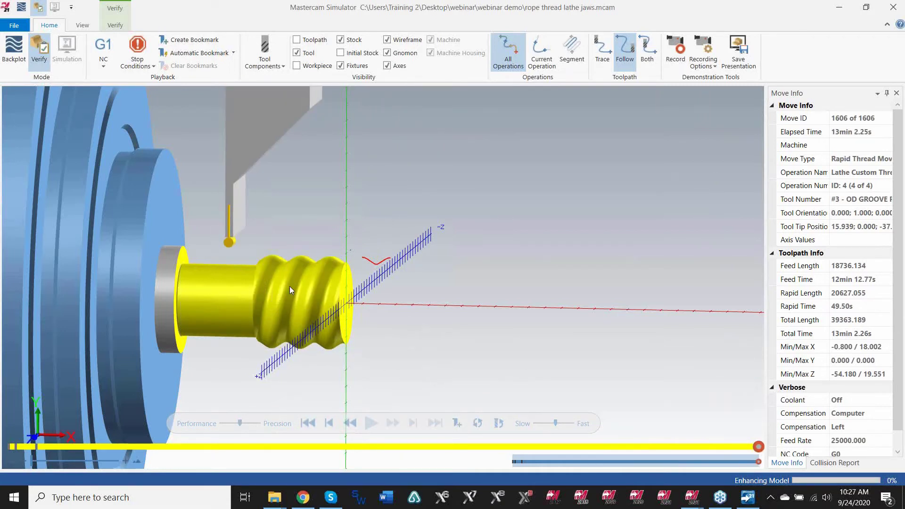
scroll(307, 285, "up", 2)
middle_click_drag(333, 277, 324, 228)
scroll(324, 229, "down", 1)
scroll(276, 290, "up", 2)
mouse_move(264, 316)
middle_mouse_down()
mouse_move(277, 293)
mouse_move(262, 329)
middle_mouse_up()
scroll(262, 329, "down", 2)
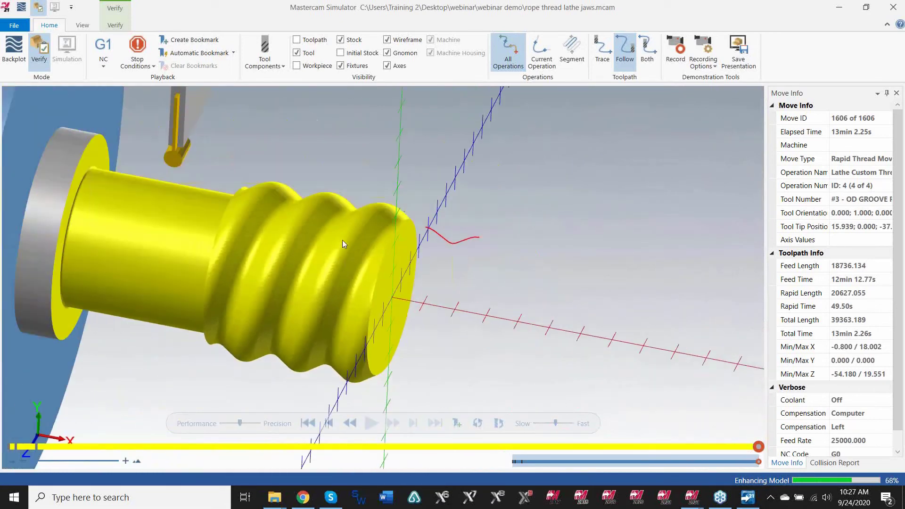
mouse_move(343, 241)
middle_mouse_down()
mouse_move(294, 255)
mouse_move(349, 245)
middle_mouse_up()
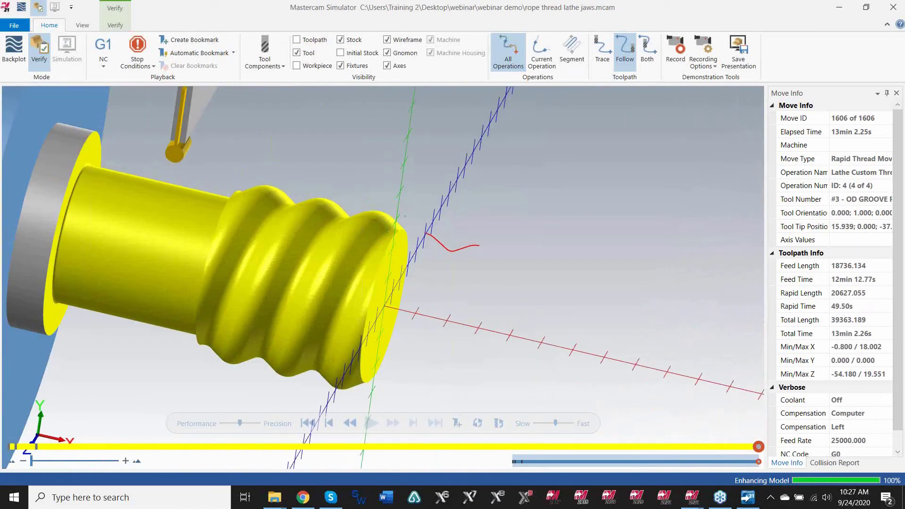
left_click(894, 7)
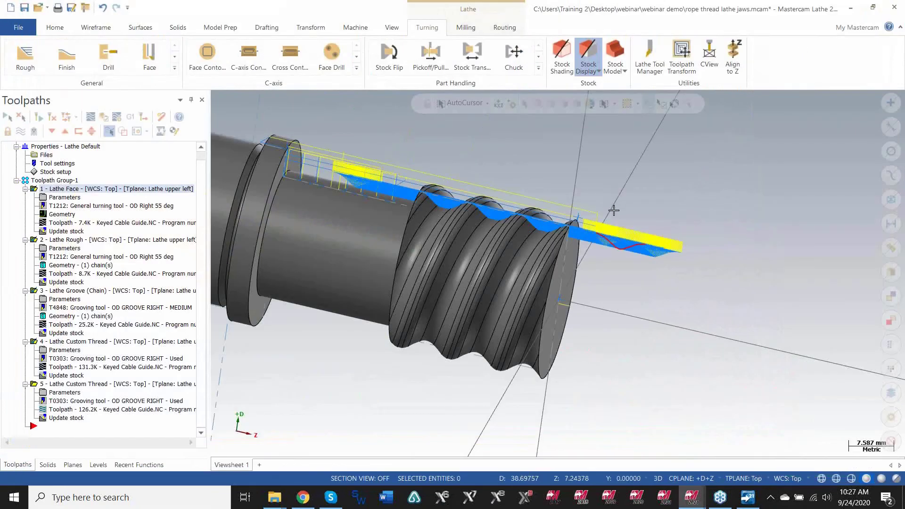
Examine operation 2's Lathe Rough toolpath on the part and display its solid chain in the Chain Manager
middle_click_drag(614, 210, 464, 242)
scroll(472, 198, "up", 2)
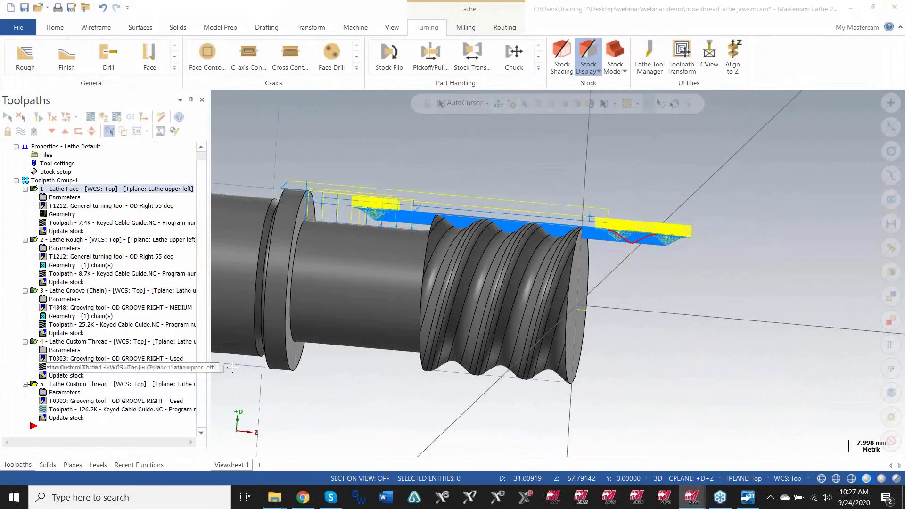
scroll(644, 339, "down", 2)
scroll(340, 232, "up", 3)
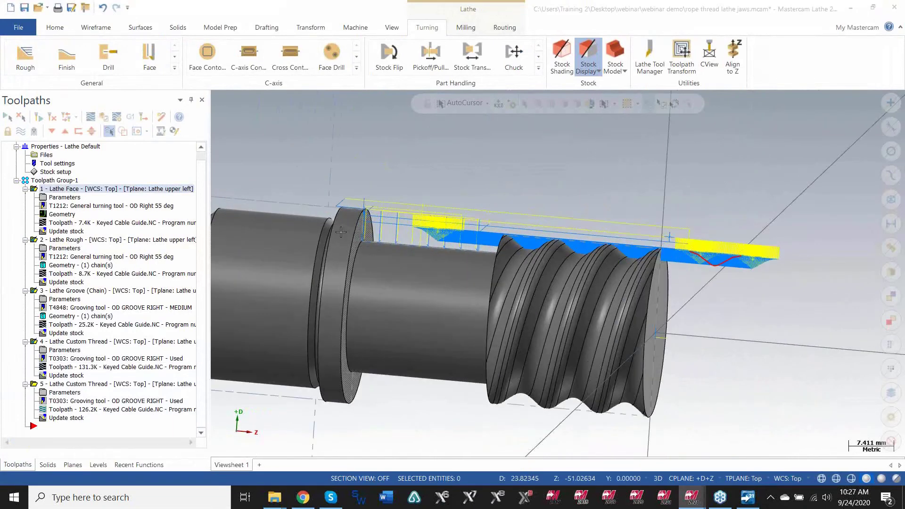
left_click(70, 241)
middle_click_drag(687, 328, 283, 222)
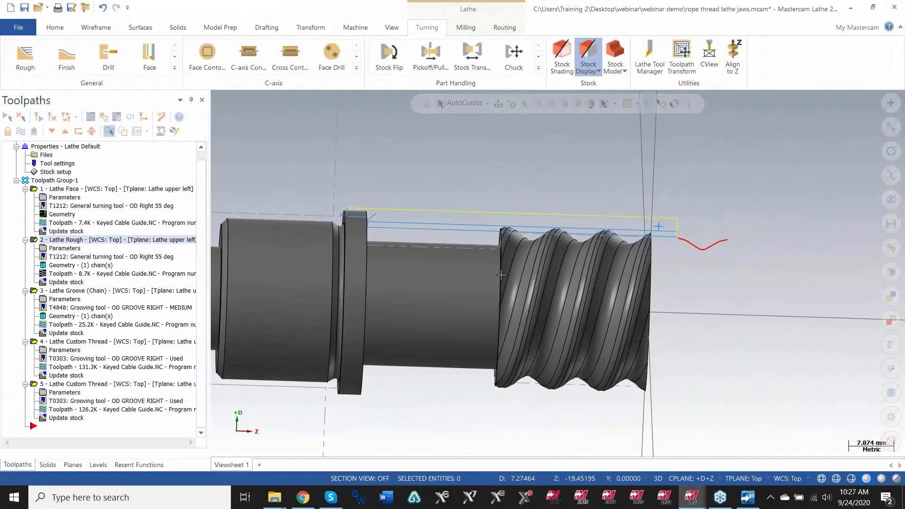
left_click(55, 272)
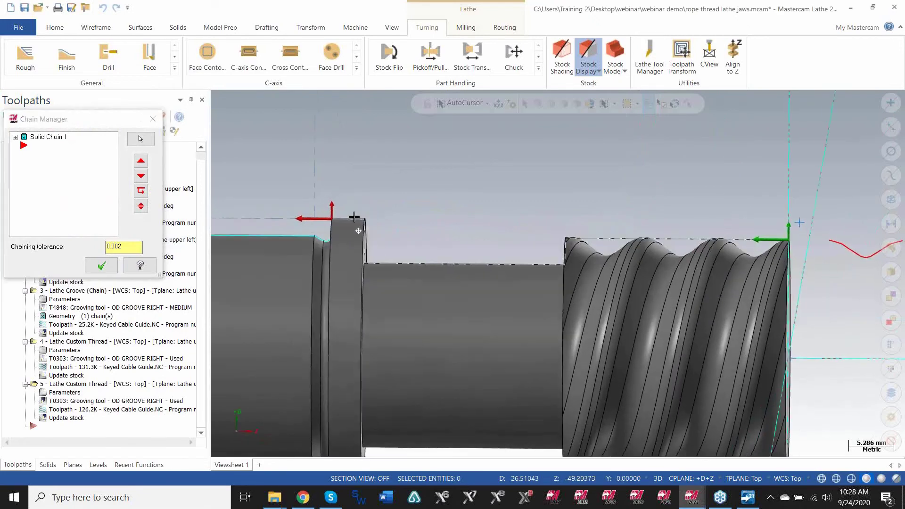
middle_click_drag(718, 243, 447, 262)
Rechain operation 2 with a partial solid chain from the thread's outer profile line to the flange's outer edge
right_click(69, 178)
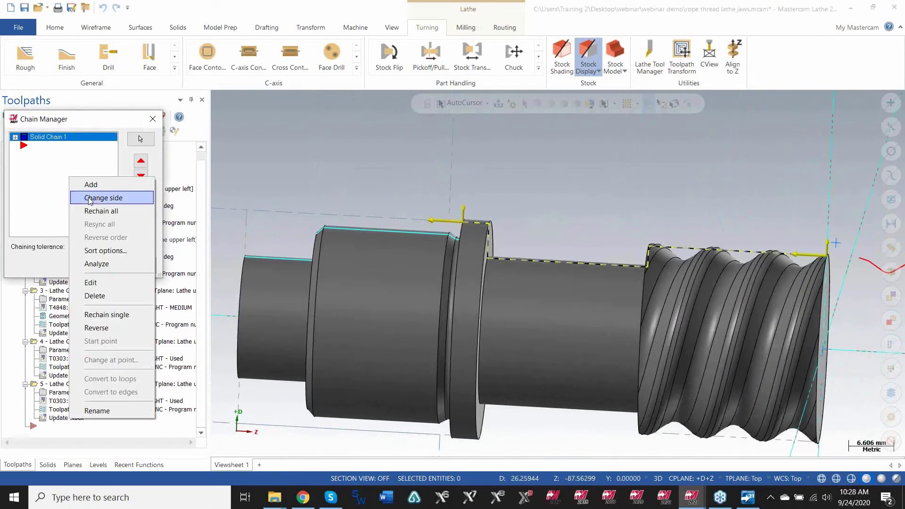
left_click(93, 212)
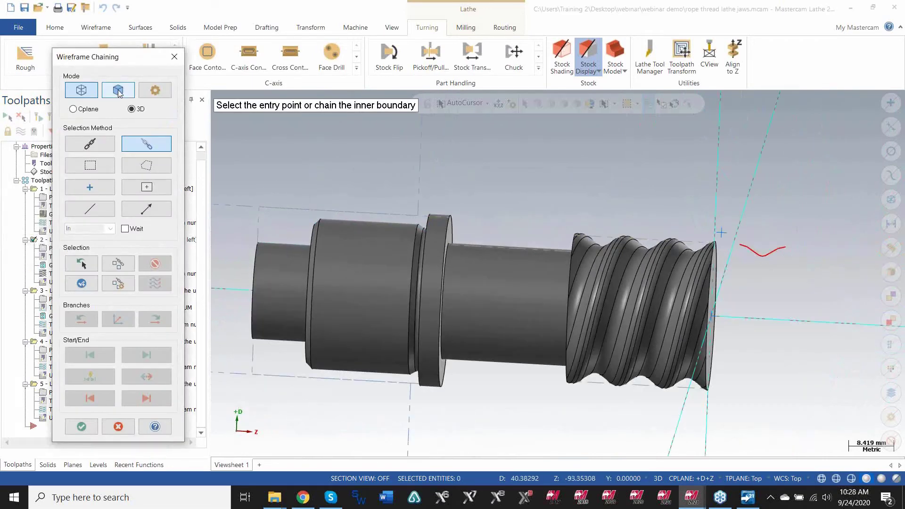
left_click(119, 91)
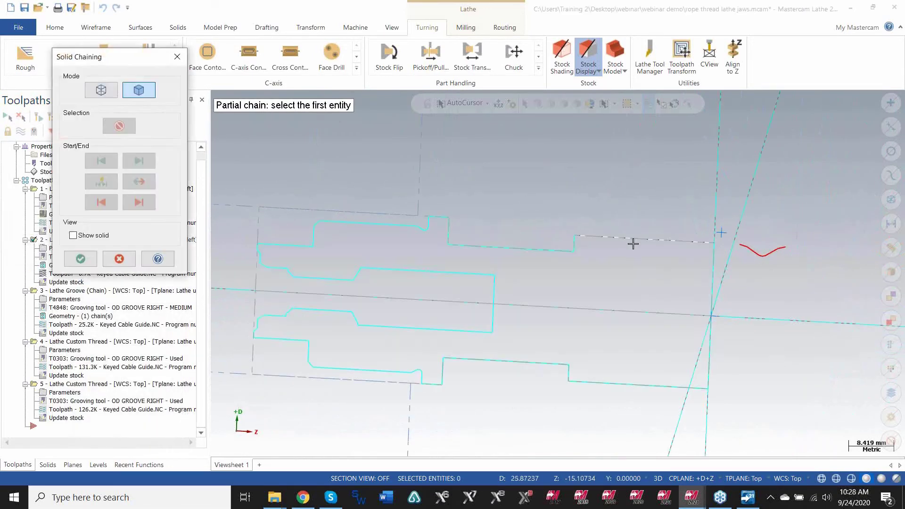
scroll(562, 259, "up", 2)
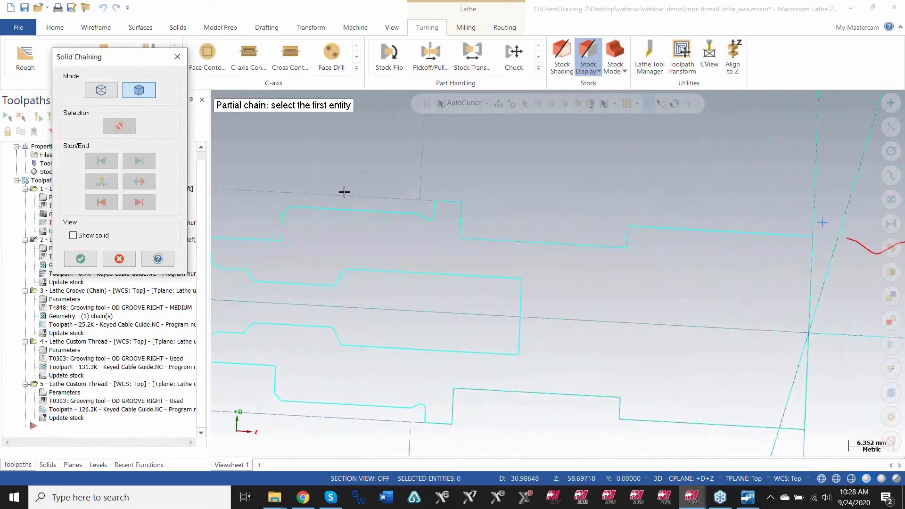
scroll(730, 223, "up", 1)
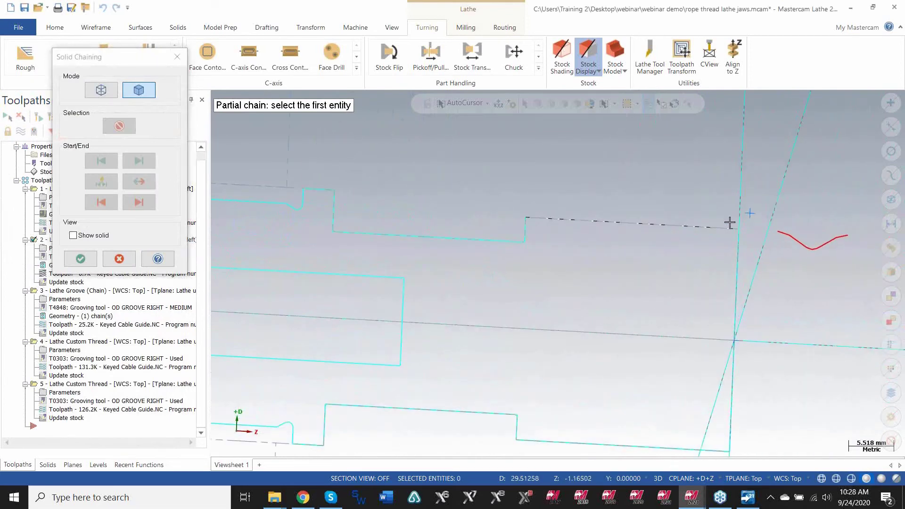
left_click(730, 223)
left_click(316, 187)
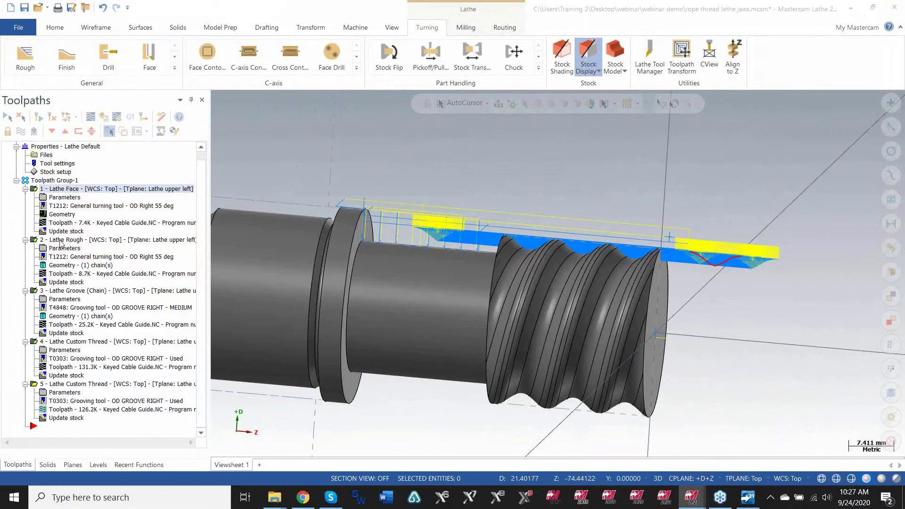
Reopen the Lathe Rough operation's geometry in the Chain Manager and start a chain selection on the part
left_click(62, 241)
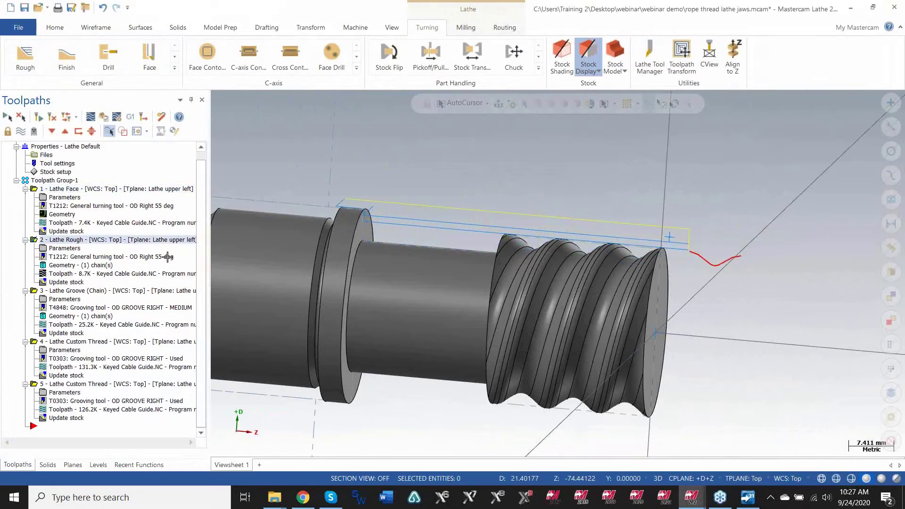
left_click(92, 267)
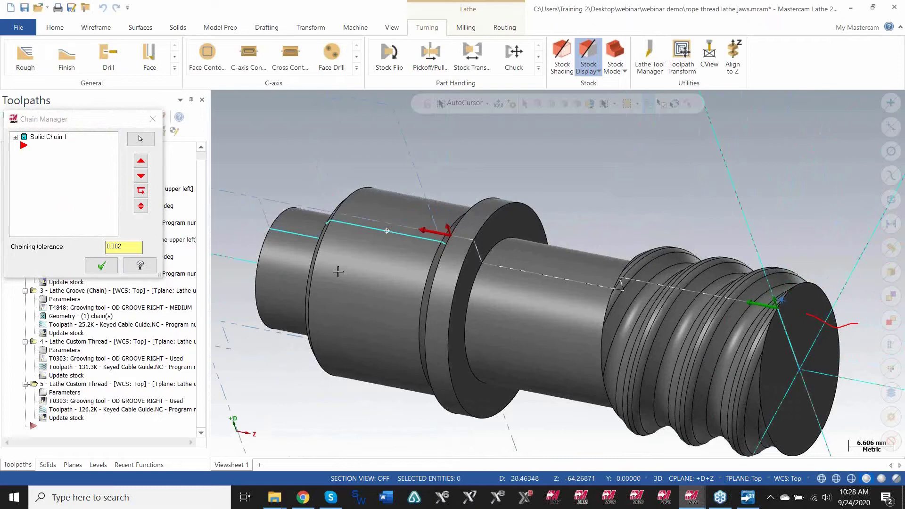
left_click(141, 139)
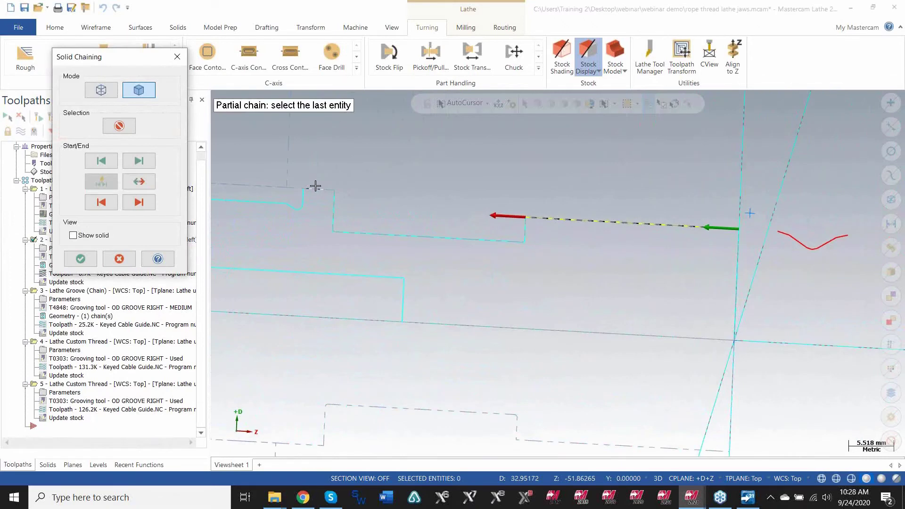
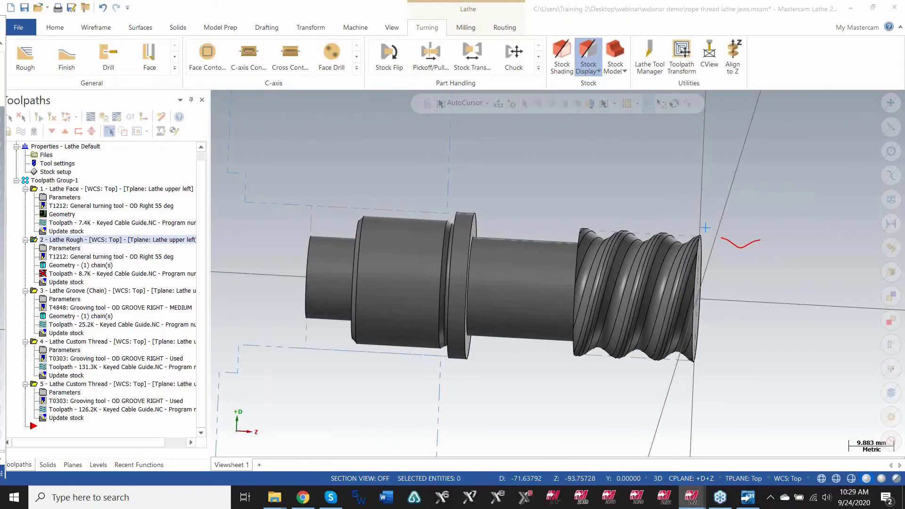
Open the file lathe stock model bore.mcam and select operation 1, C-Axis Face Drill
left_click_drag(253, 137, 514, 1)
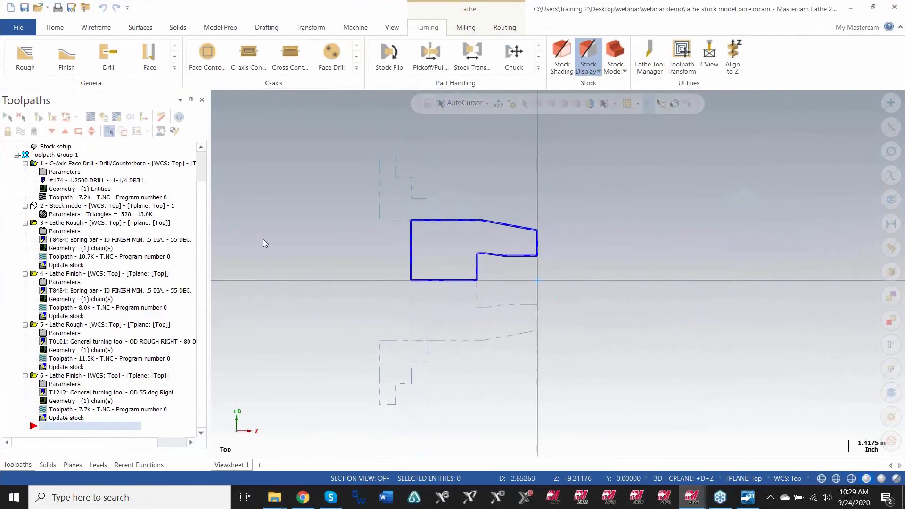
scroll(541, 247, "up", 2)
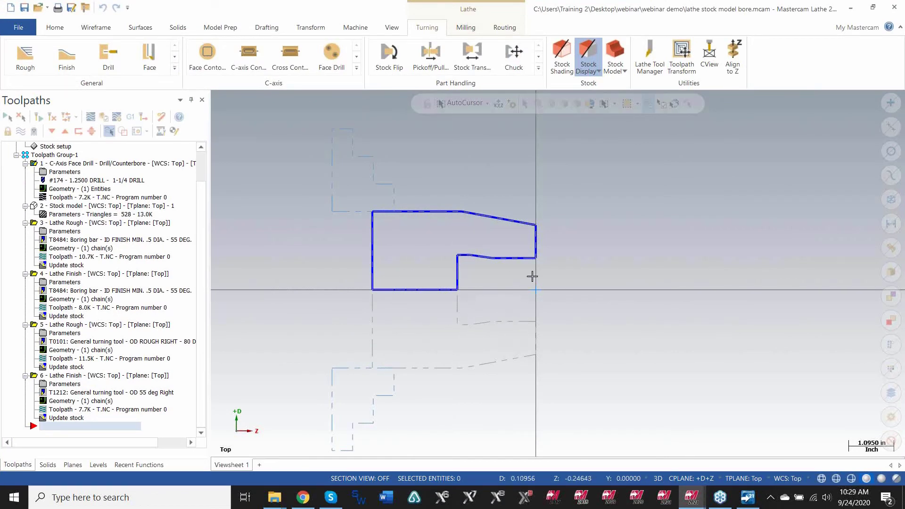
scroll(443, 204, "up", 1)
scroll(511, 240, "down", 2)
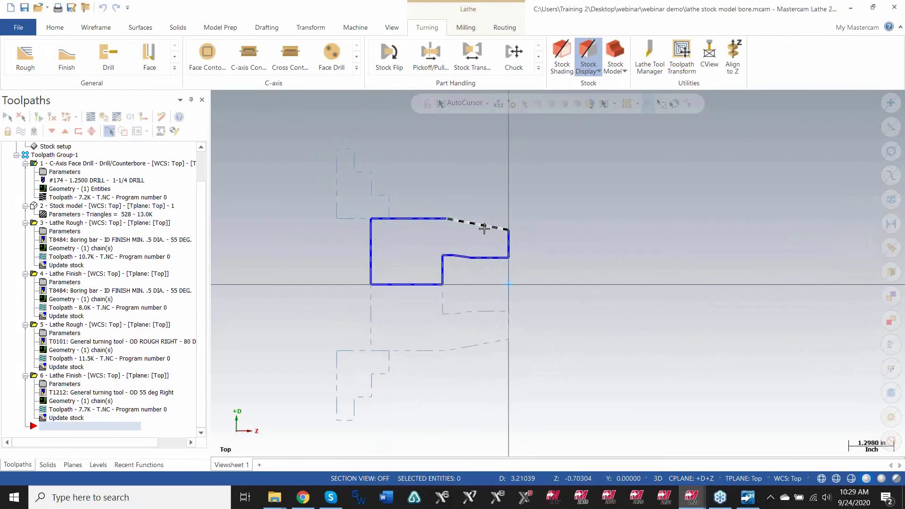
left_click(57, 164)
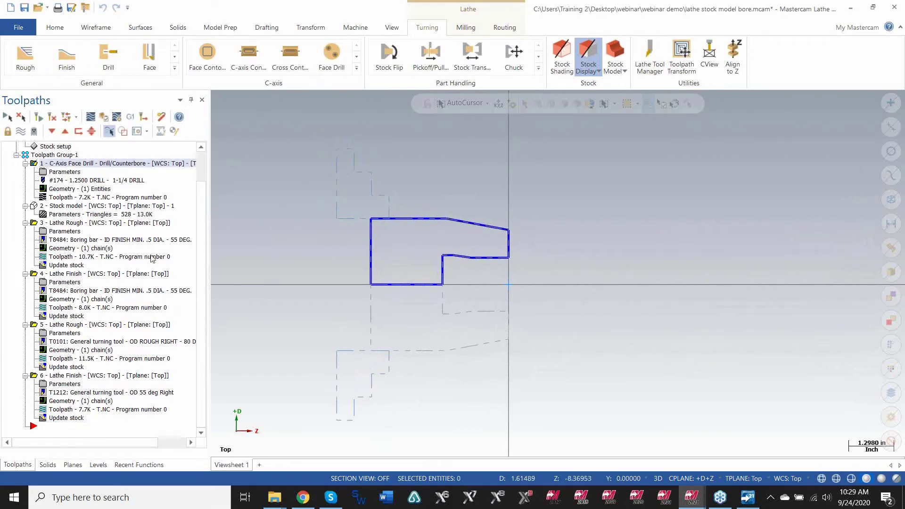
Move the insert arrow up to just below operation 1, C-Axis Face Drill, and examine the stock boundary around the bore
left_click(65, 132)
left_click(65, 132)
left_click(65, 132)
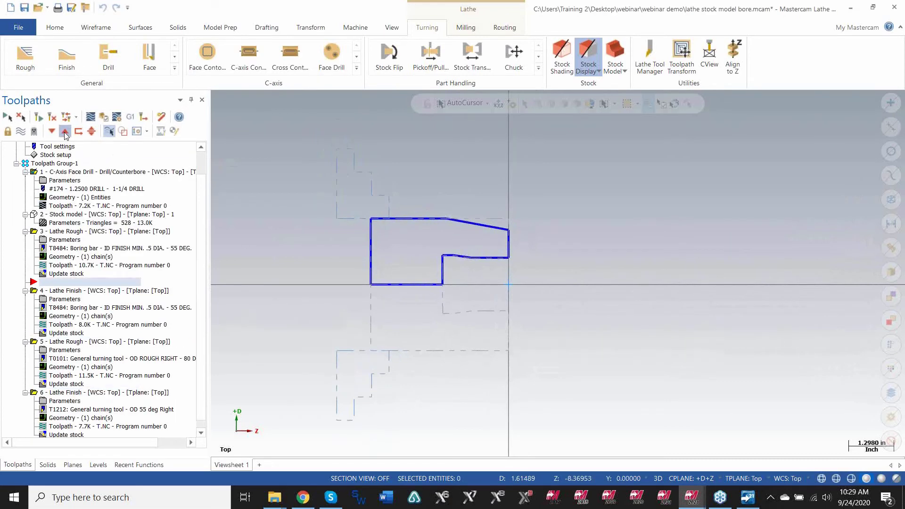
left_click(65, 132)
left_click(65, 132)
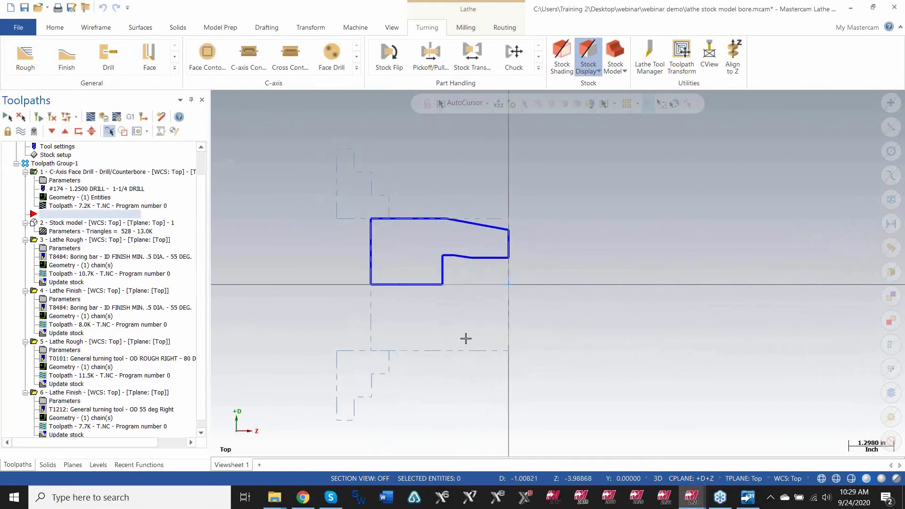
scroll(481, 228, "up", 2)
scroll(476, 251, "up", 2)
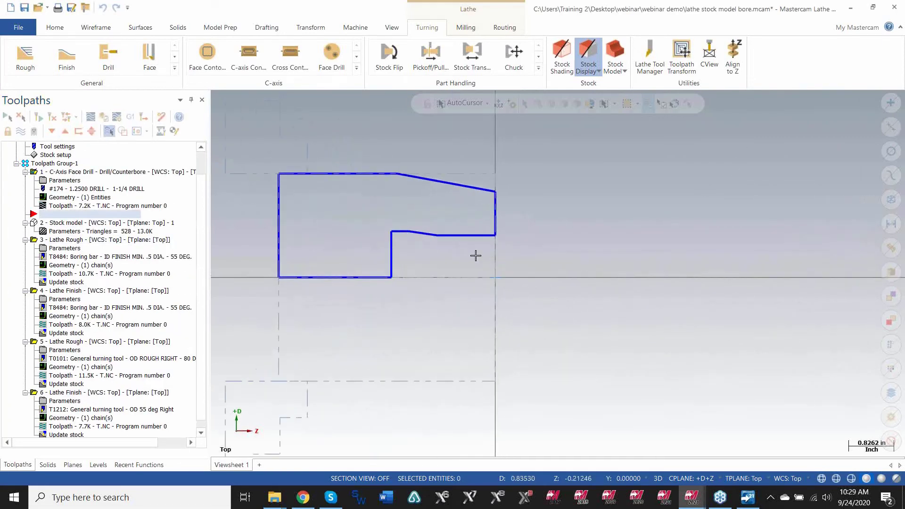
middle_click_drag(501, 273, 460, 231)
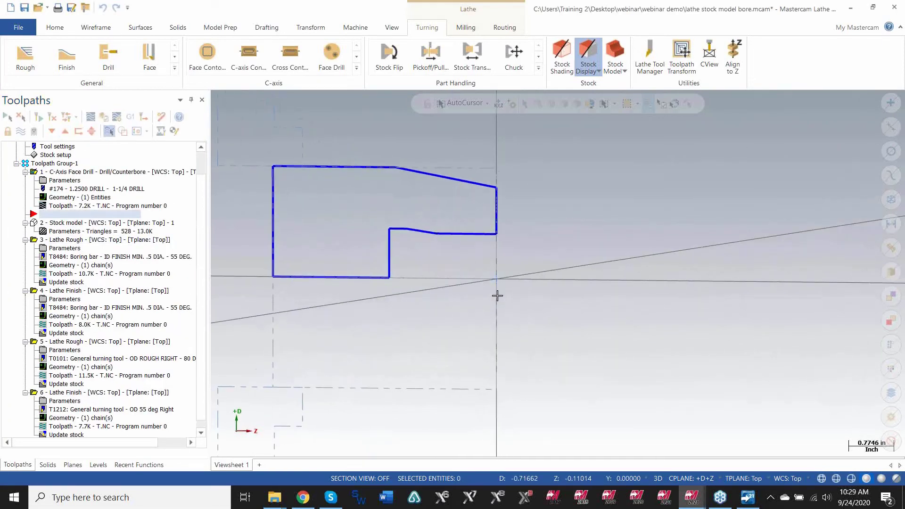
mouse_move(491, 261)
middle_mouse_down()
mouse_move(520, 253)
mouse_move(495, 252)
mouse_move(486, 264)
middle_mouse_up()
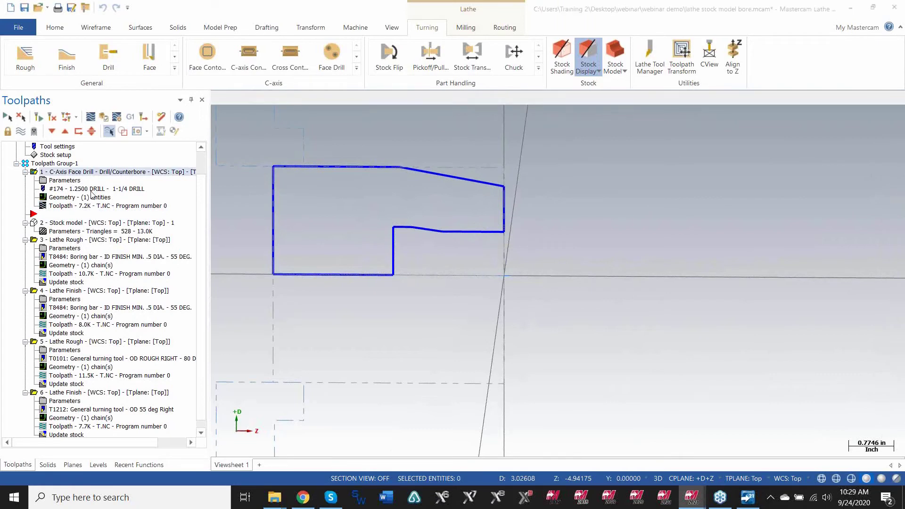
Backplot operation 1's C-Axis Face Drill toolpath through the drill's full travel into the part, and close the backplot
key("alt+t")
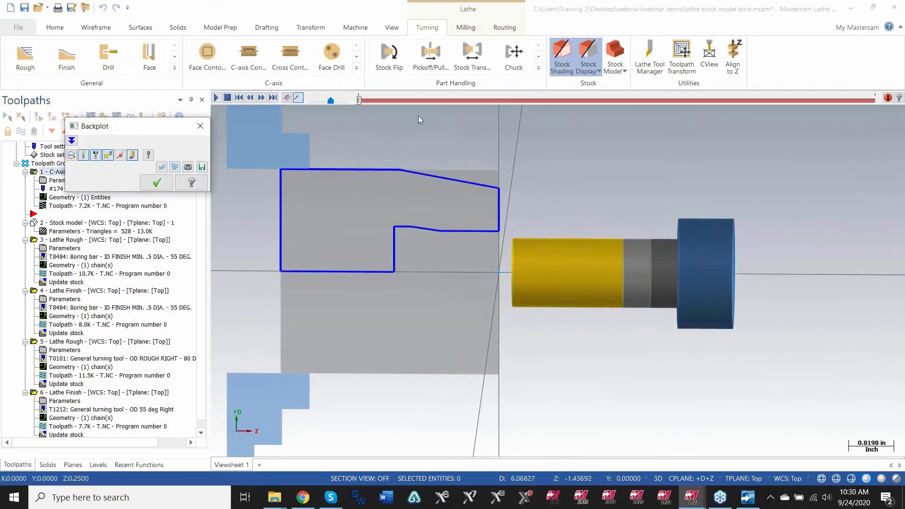
scroll(465, 160, "up", 2)
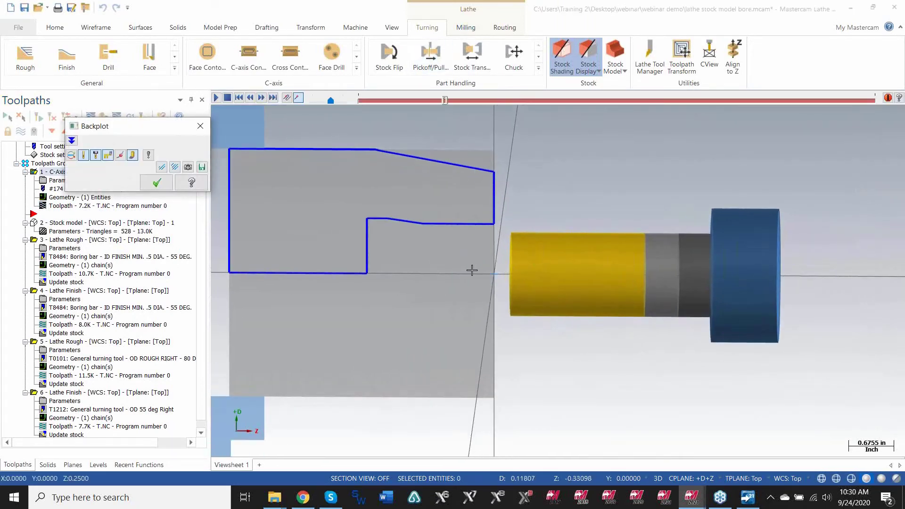
scroll(456, 270, "up", 1)
scroll(406, 278, "up", 3)
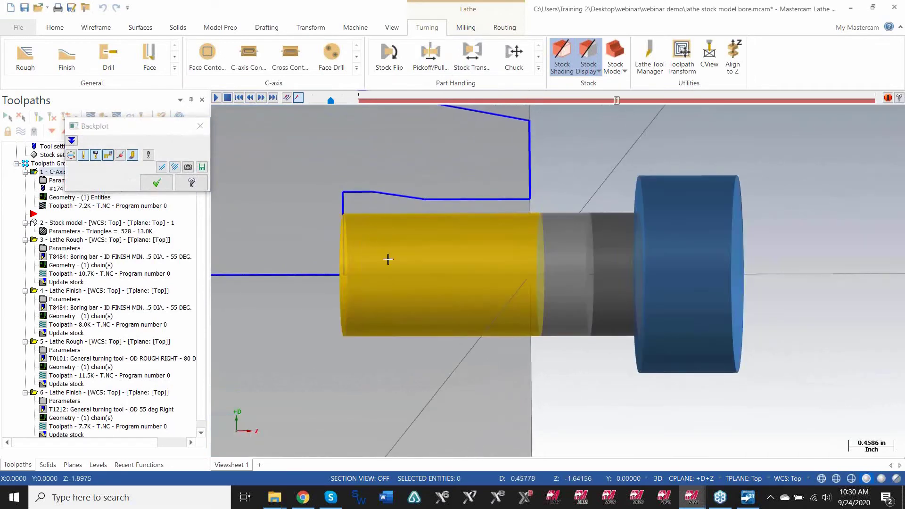
mouse_move(408, 273)
middle_mouse_down()
mouse_move(374, 273)
mouse_move(420, 263)
mouse_move(403, 271)
mouse_move(413, 281)
middle_mouse_up()
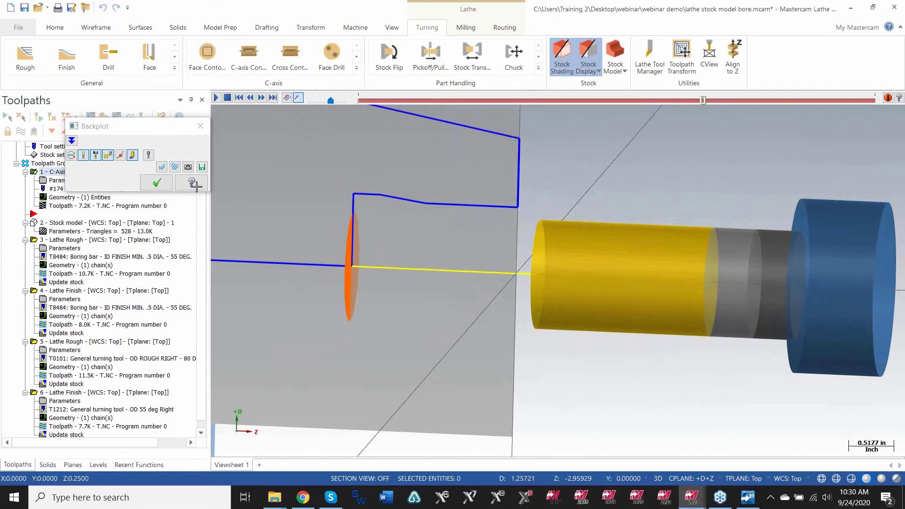
left_click(157, 183)
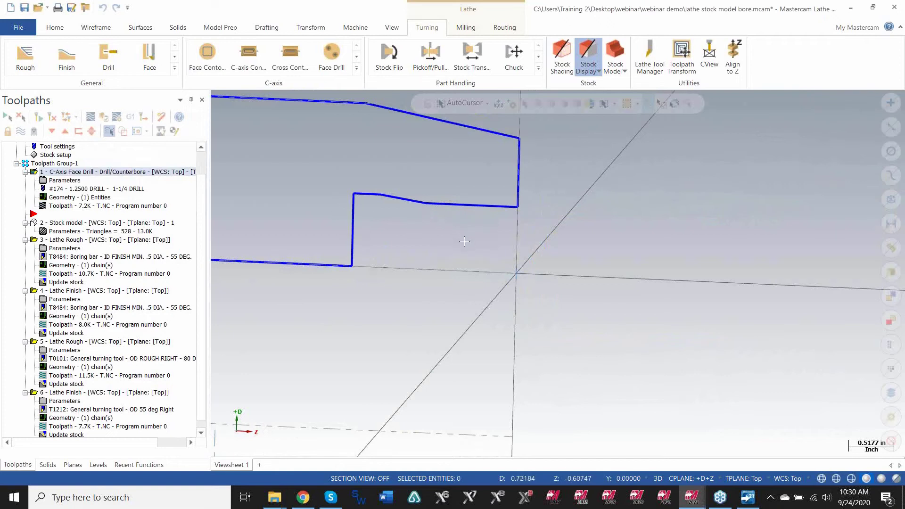
Display operation 2's drilled stock model in 3D and review its stock definition parameters
mouse_move(463, 241)
middle_mouse_down()
mouse_move(476, 227)
mouse_move(485, 241)
mouse_move(476, 239)
middle_mouse_up()
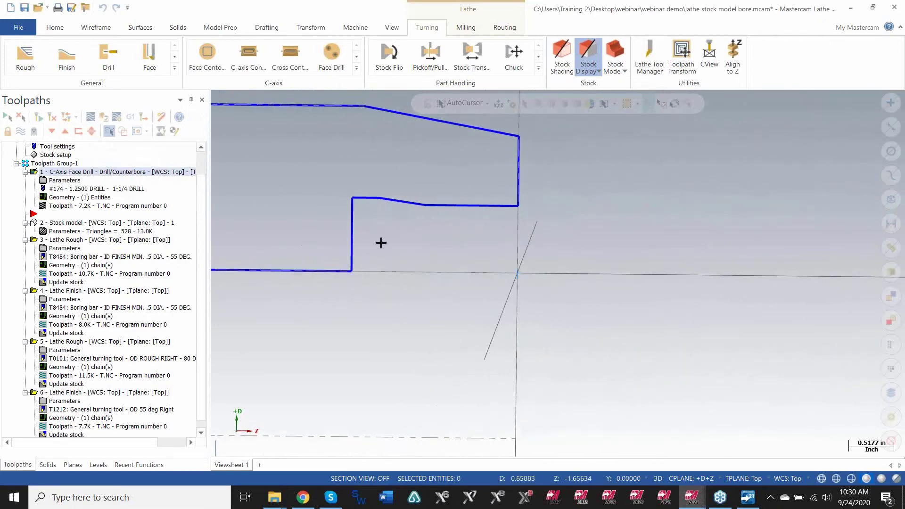
middle_click_drag(381, 243, 279, 257)
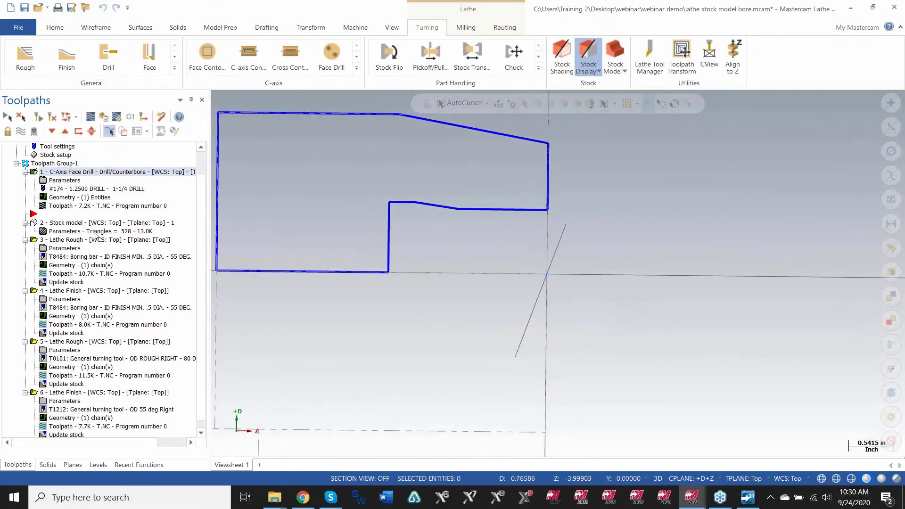
left_click(55, 226)
middle_click_drag(472, 246, 453, 262)
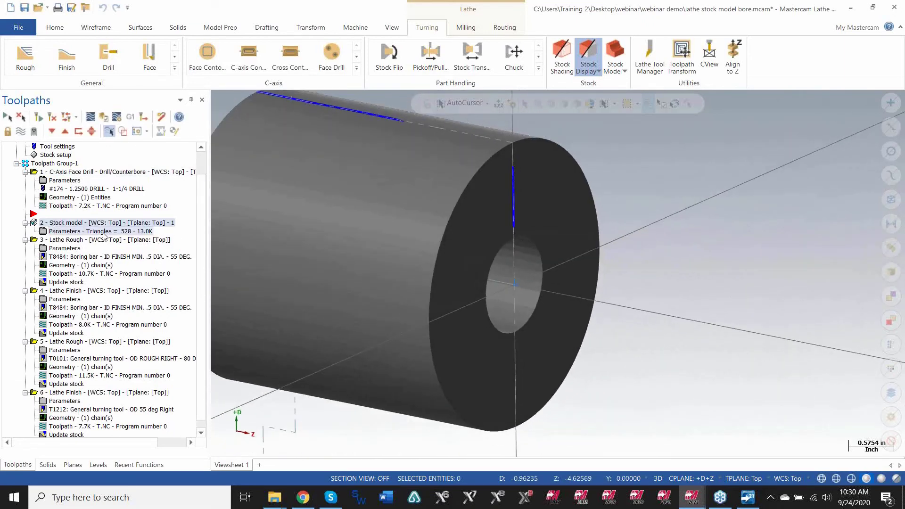
left_click(104, 231)
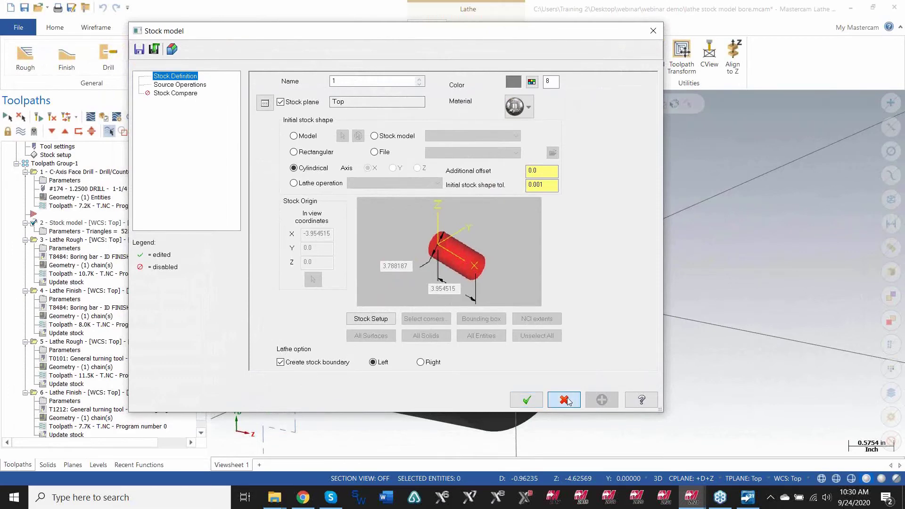
left_click(526, 400)
Display operation 3's Lathe Rough toolpath and place the insert arrow directly below the operation 2 stock model
left_click(78, 240)
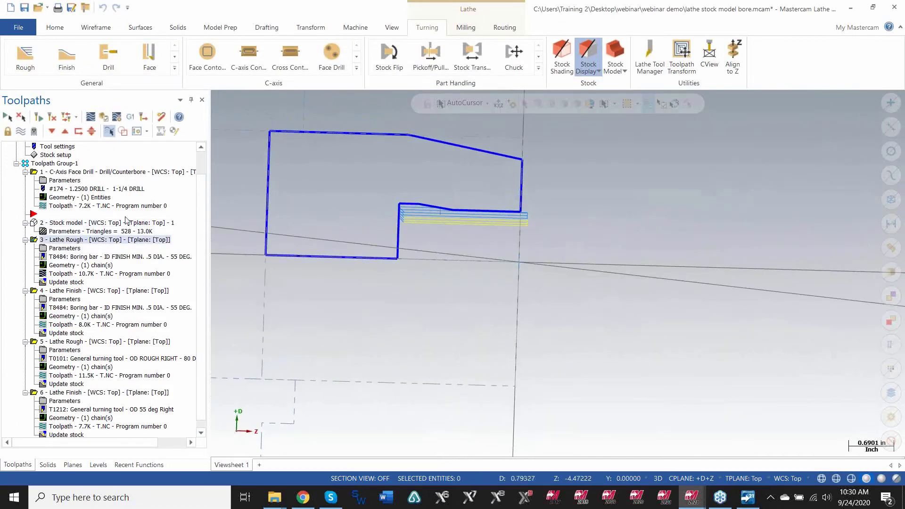
left_click(65, 132)
scroll(277, 289, "up", 5)
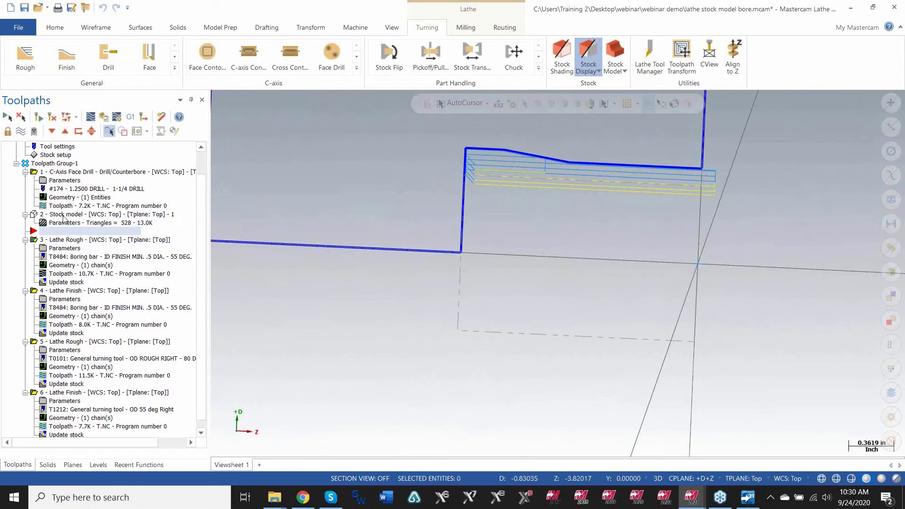
Select operation 1 and compare the bore's stock boundary with the insert arrow above and below the stock model
left_click(69, 173)
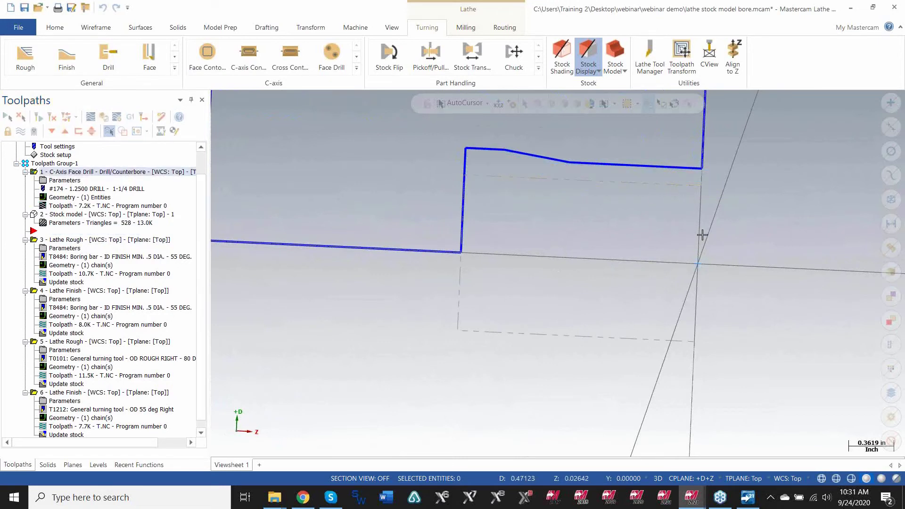
scroll(689, 206, "up", 1)
mouse_move(689, 207)
middle_mouse_down()
mouse_move(657, 259)
mouse_move(645, 263)
mouse_move(639, 244)
mouse_move(635, 257)
middle_mouse_up()
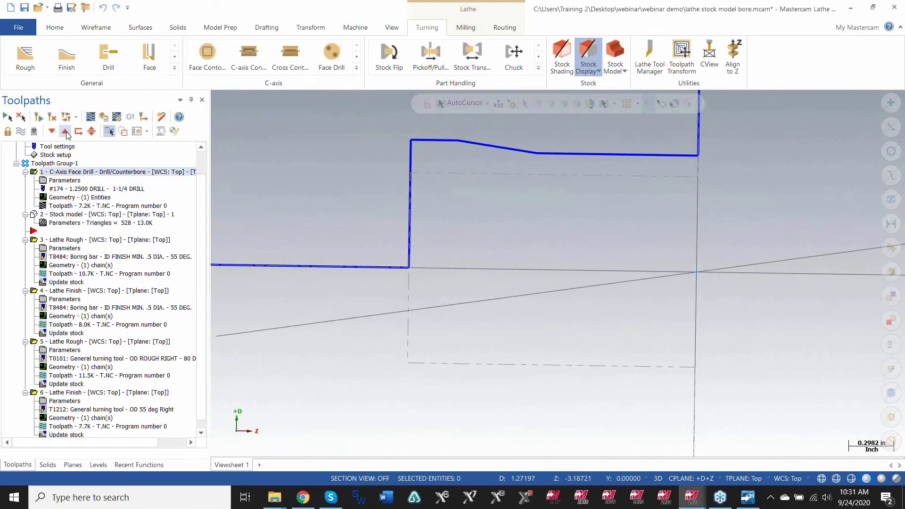
left_click(66, 134)
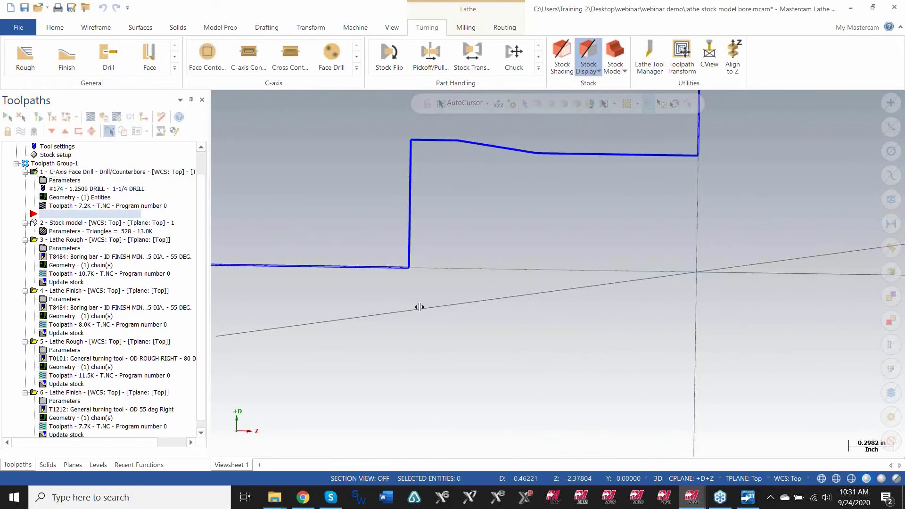
left_click(52, 134)
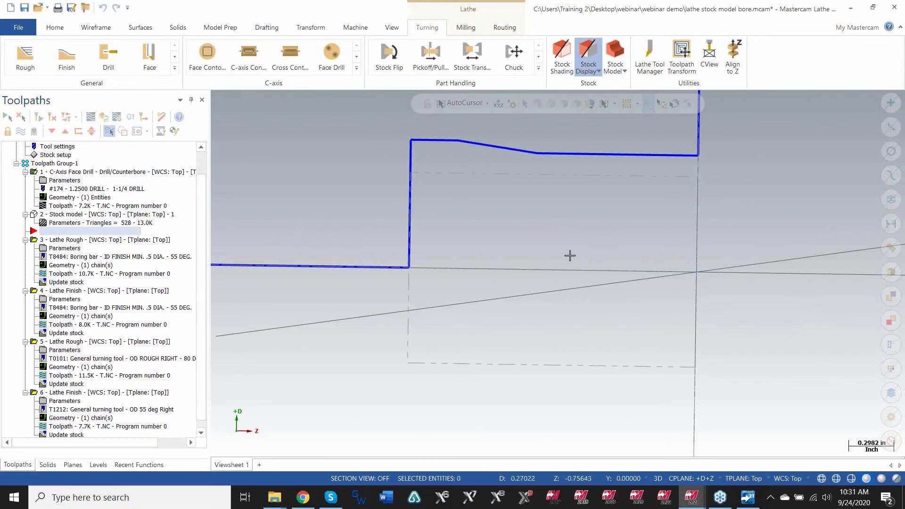
Advance the insert arrow past operation 3, Lathe Rough, and examine its boring toolpath and stock boundary in the Top view
scroll(571, 256, "down", 4)
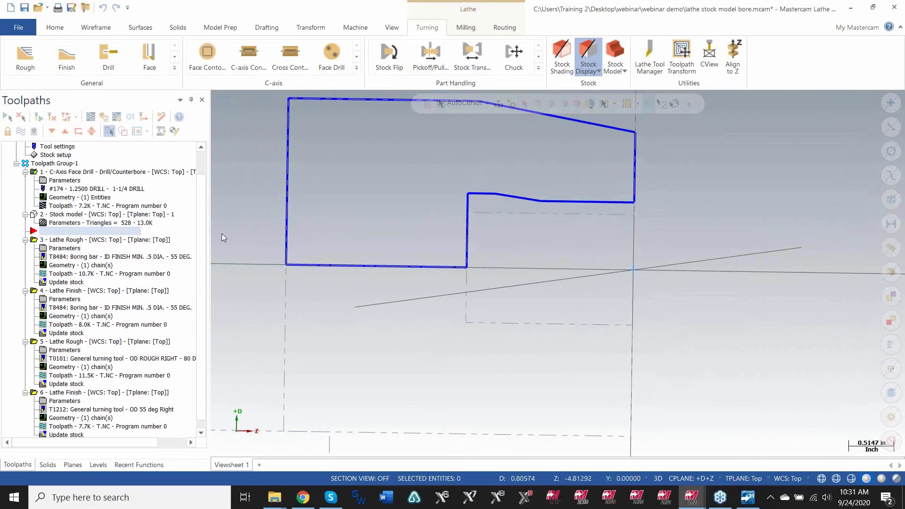
left_click(52, 131)
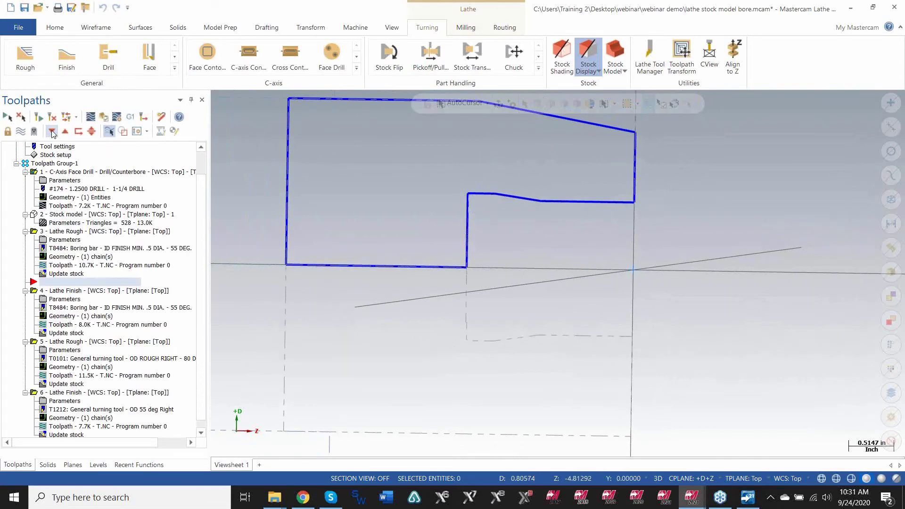
left_click(76, 232)
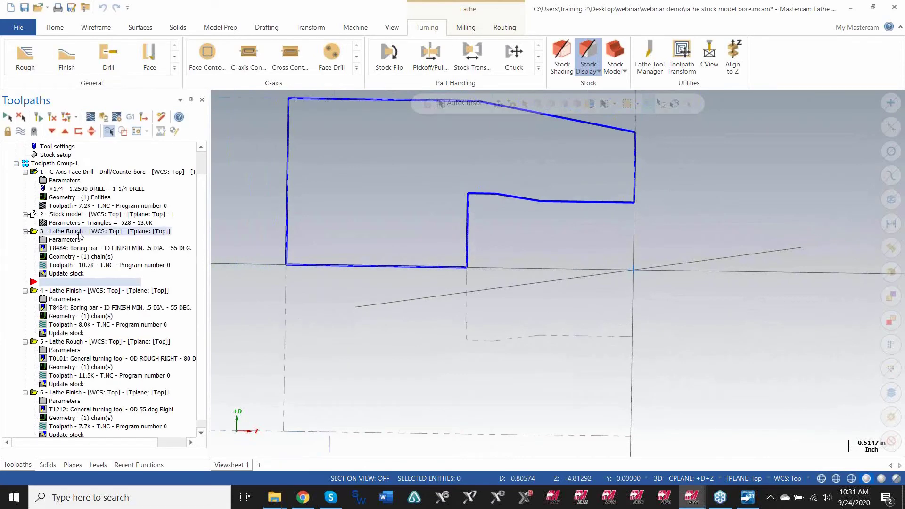
scroll(555, 226, "up", 3)
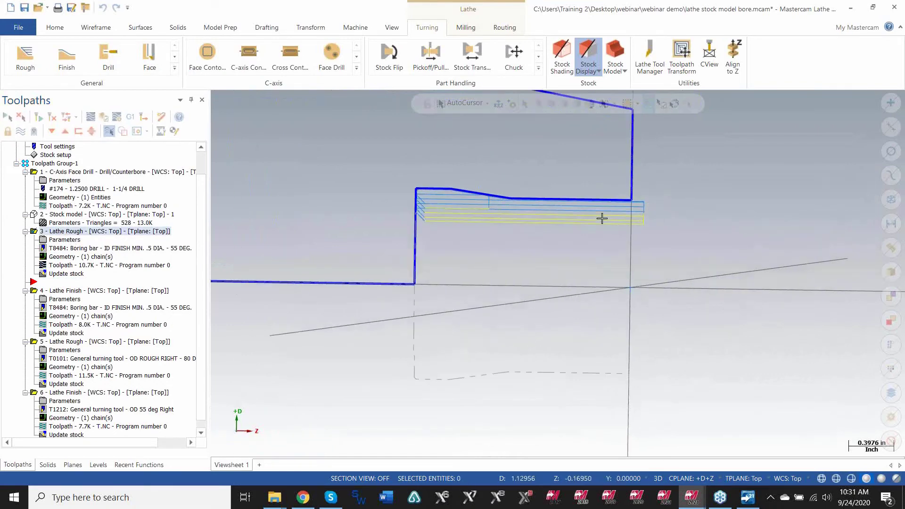
scroll(555, 226, "down", 1)
right_click(542, 251)
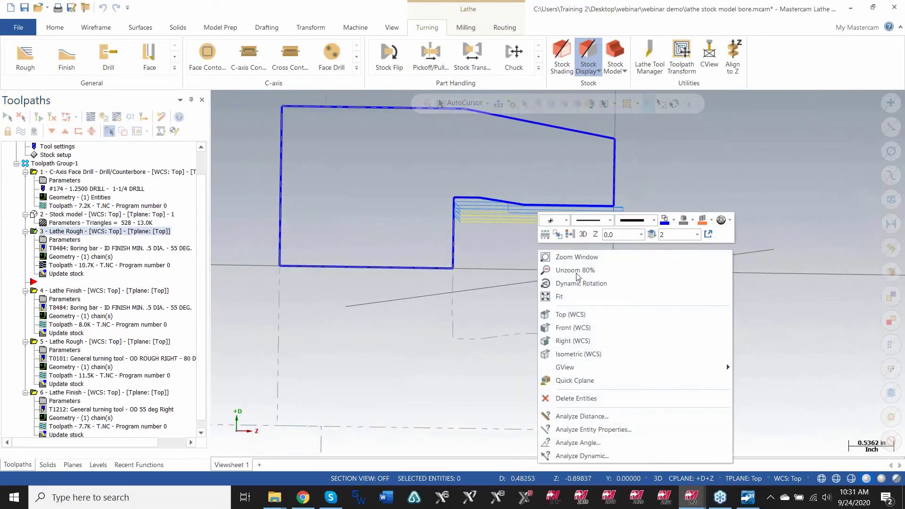
left_click(584, 313)
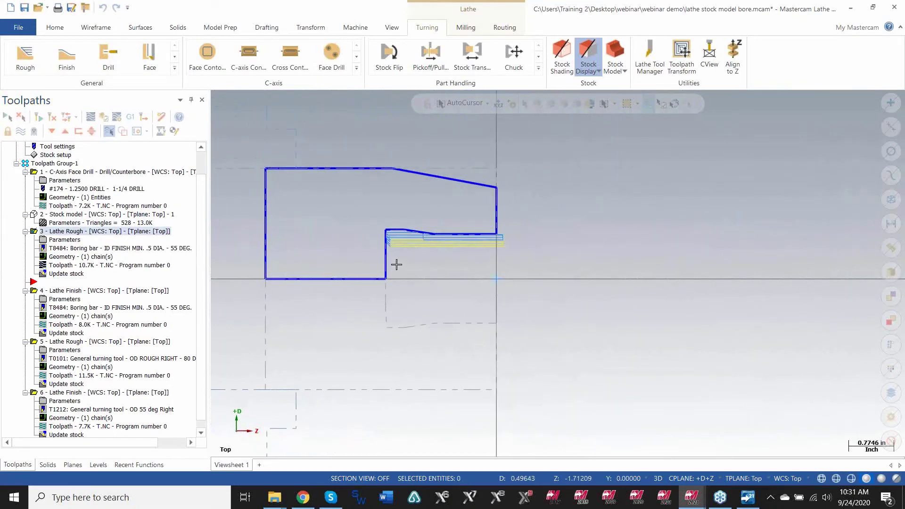
scroll(372, 250, "up", 3)
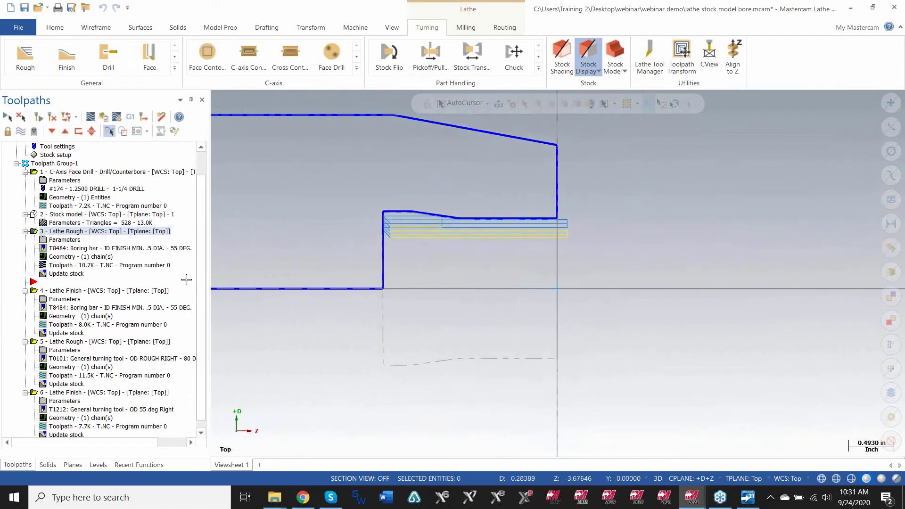
scroll(344, 253, "down", 1)
scroll(89, 299, "down", 1)
Review the toolpaths of operations 4 to 6 and move the insert arrow to the end of the operations list
left_click(82, 285)
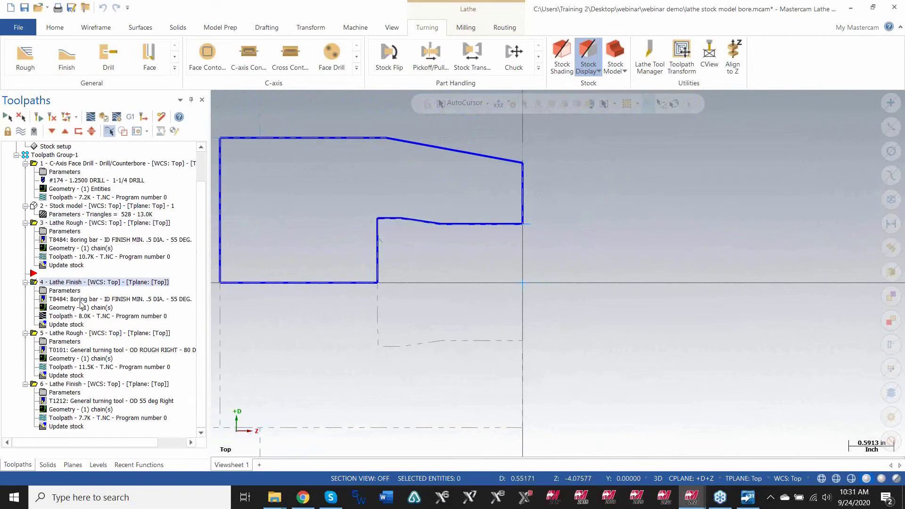
left_click(67, 335)
left_click(68, 384)
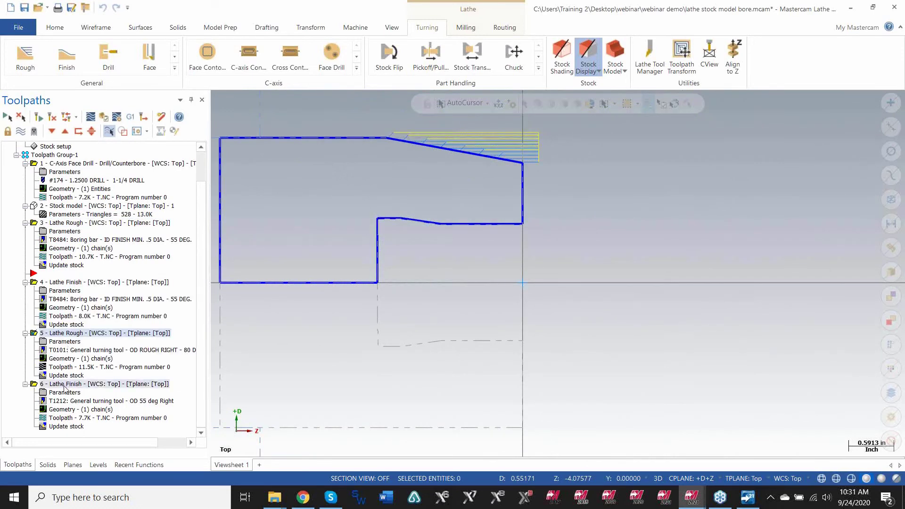
left_click(52, 132)
left_click(52, 132)
left_click(52, 132)
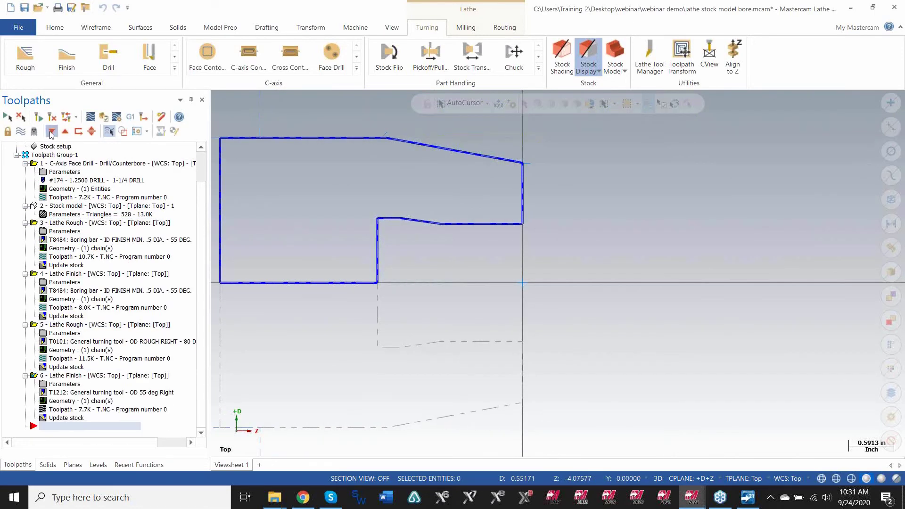
scroll(669, 249, "down", 2)
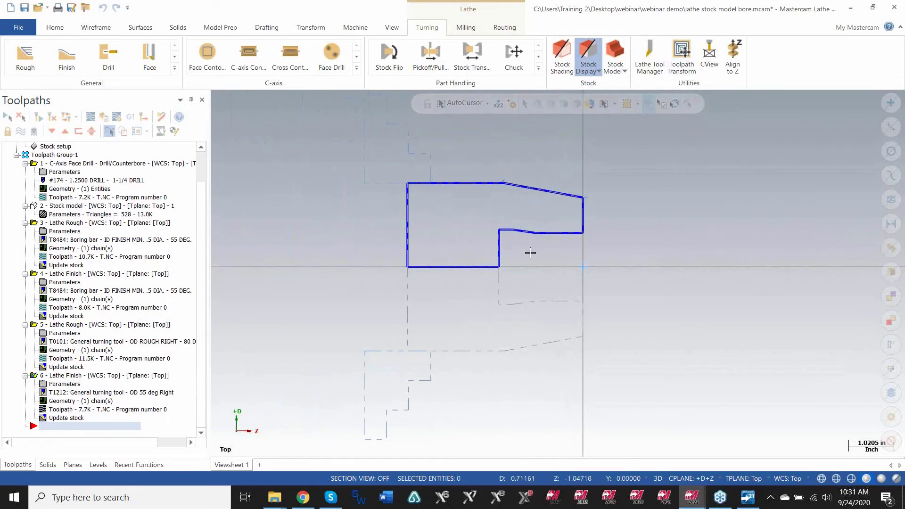
Open the lathe stock preview to show the stock after the final operation
right_click(20, 405)
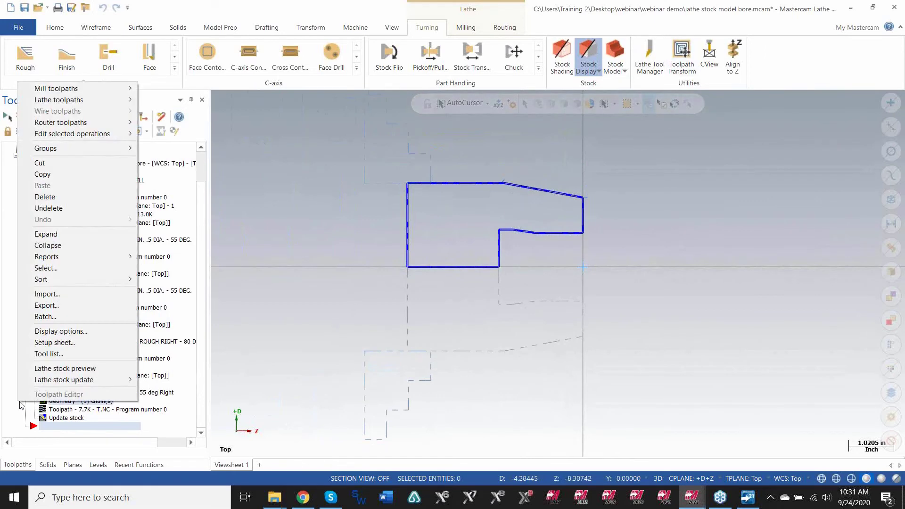
left_click(548, 324)
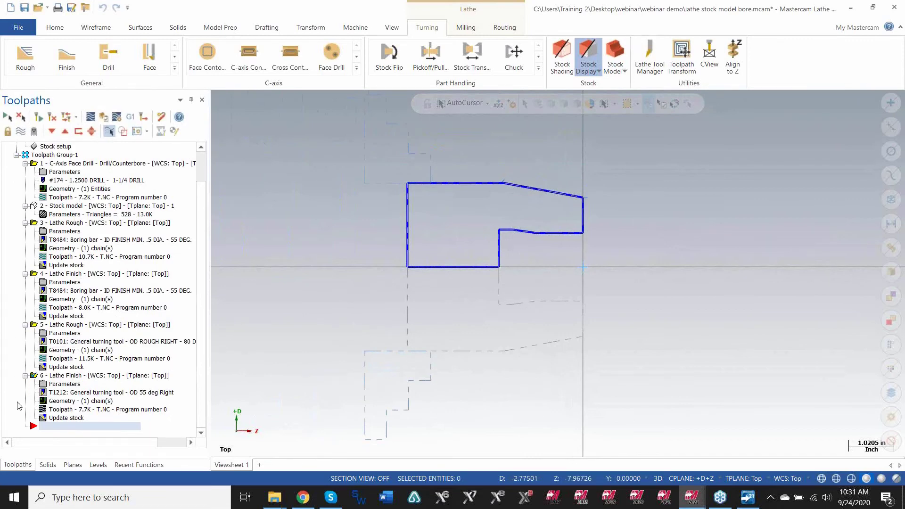
right_click(18, 404)
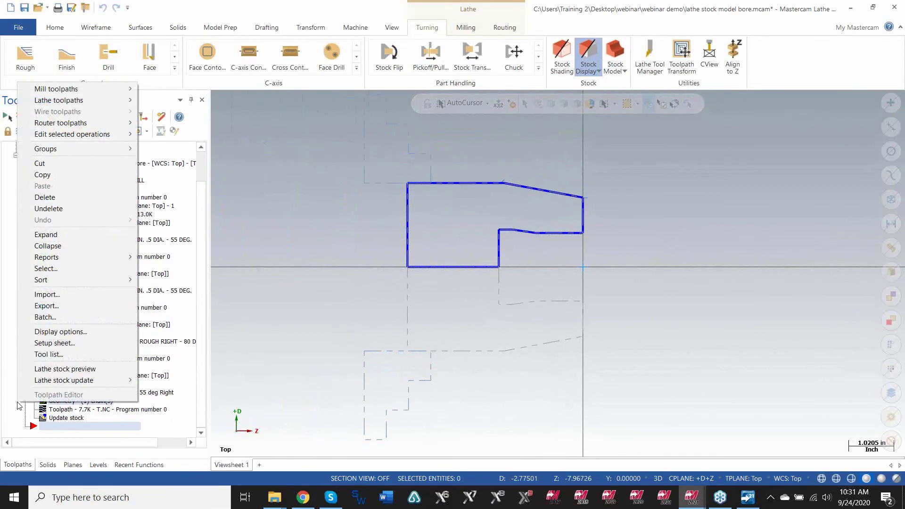
left_click(81, 371)
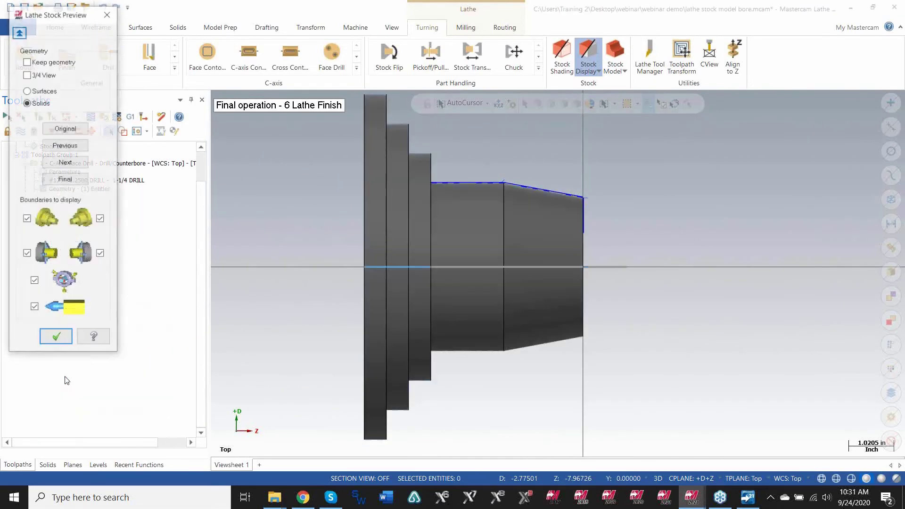
Enable the 3/4 View in the stock preview and examine the sectioned final stock and its bore
middle_click_drag(522, 186, 454, 220)
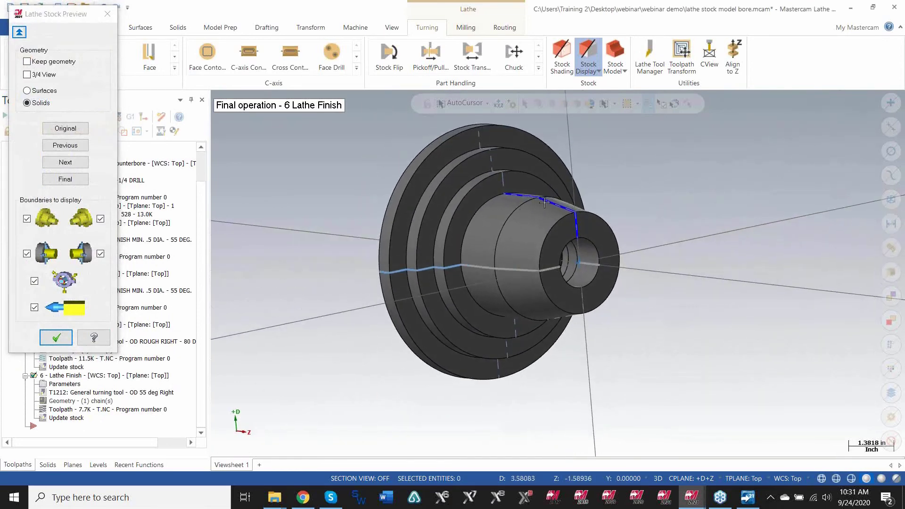
scroll(626, 249, "up", 5)
scroll(572, 230, "down", 3)
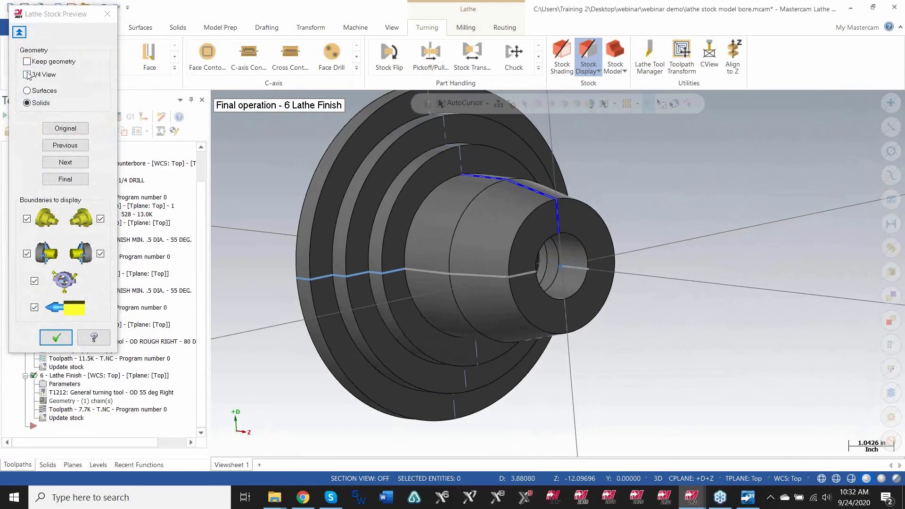
left_click_drag(52, 18, 135, 38)
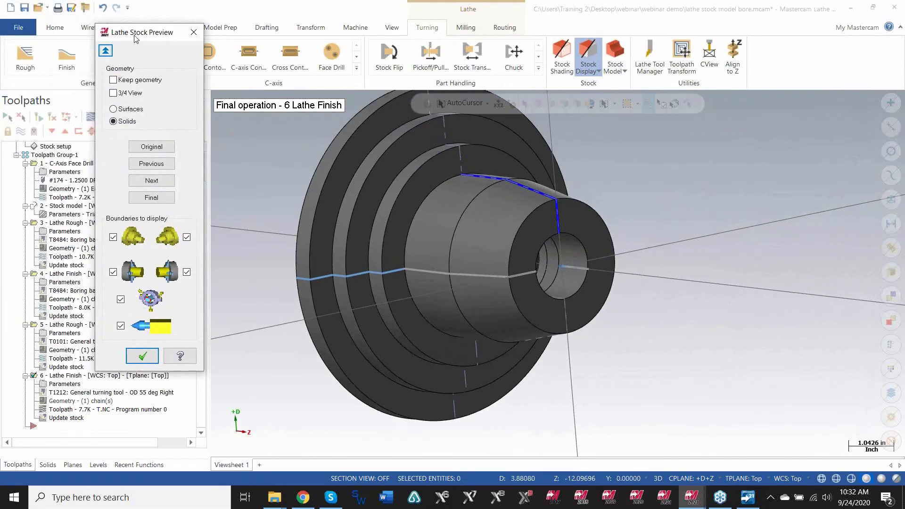
left_click(113, 94)
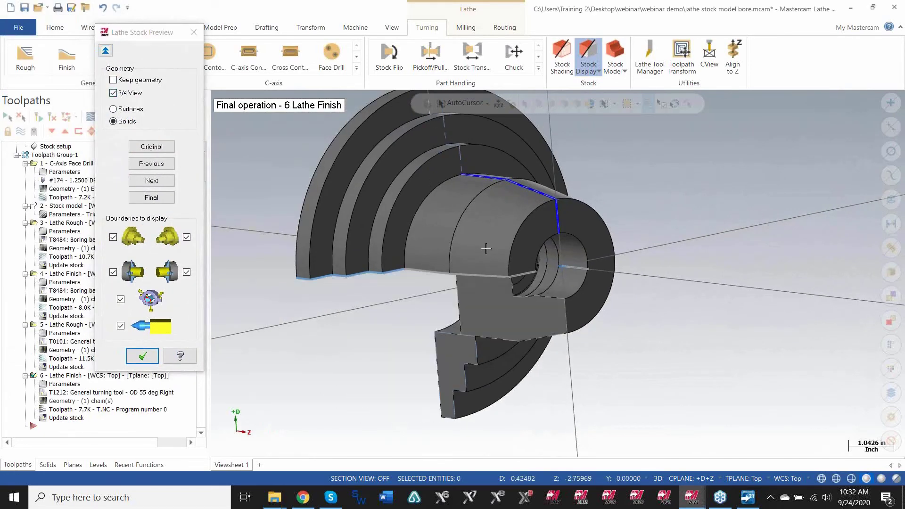
scroll(482, 249, "up", 3)
middle_click_drag(482, 249, 424, 227)
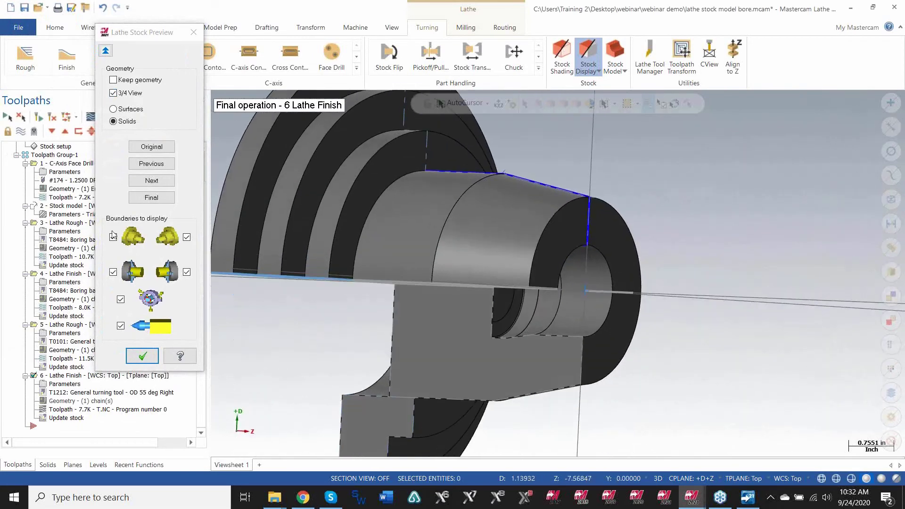
Hide and restore the left spindle's chuck jaw boundary in the stock preview and inspect the sectioned part
left_click(113, 272)
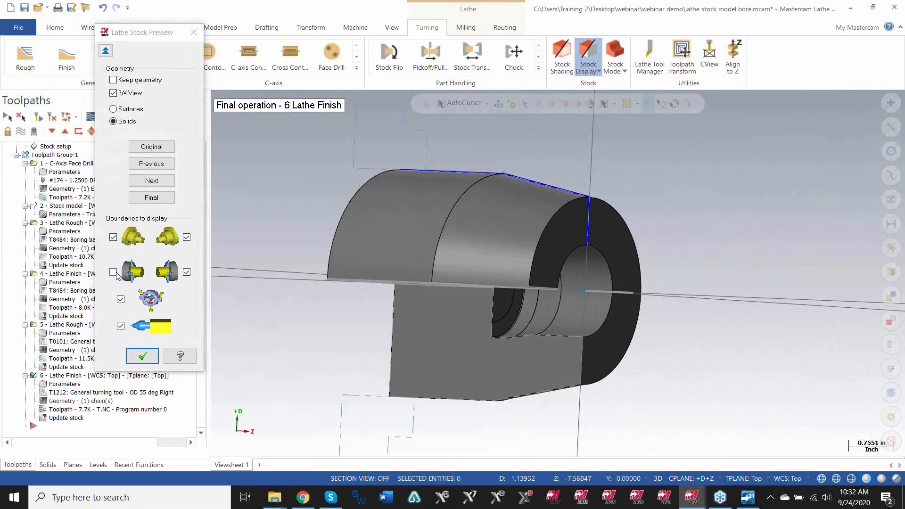
left_click(113, 272)
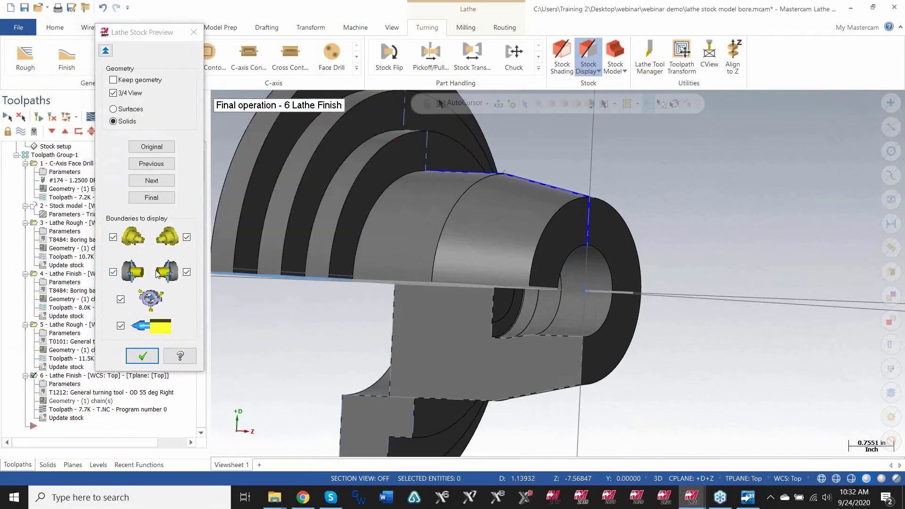
scroll(265, 317, "down", 3)
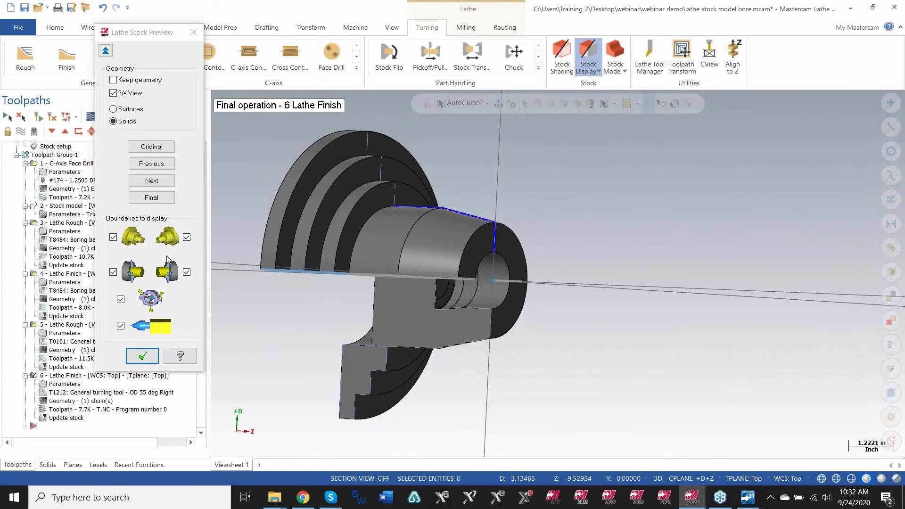
scroll(151, 160, "up", 3)
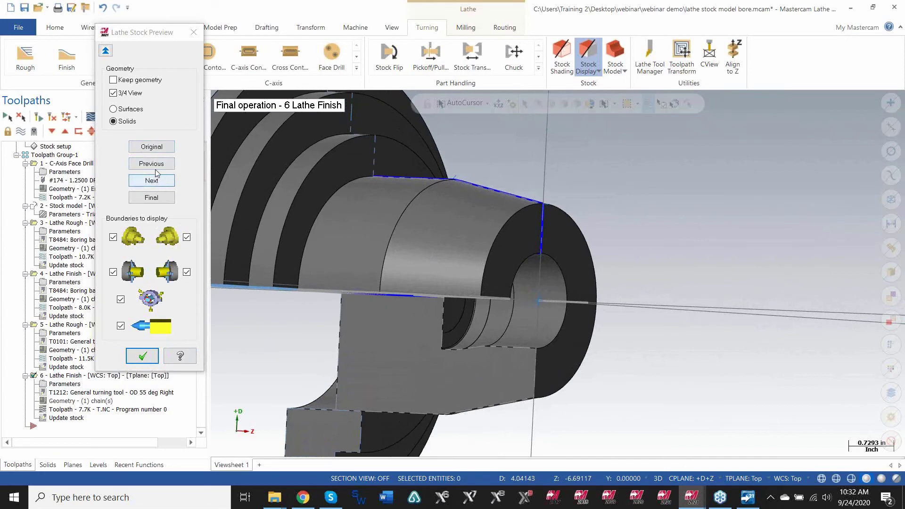
Step through the stock preview from the original boundaries, operation by operation, to the final stock
left_click(151, 147)
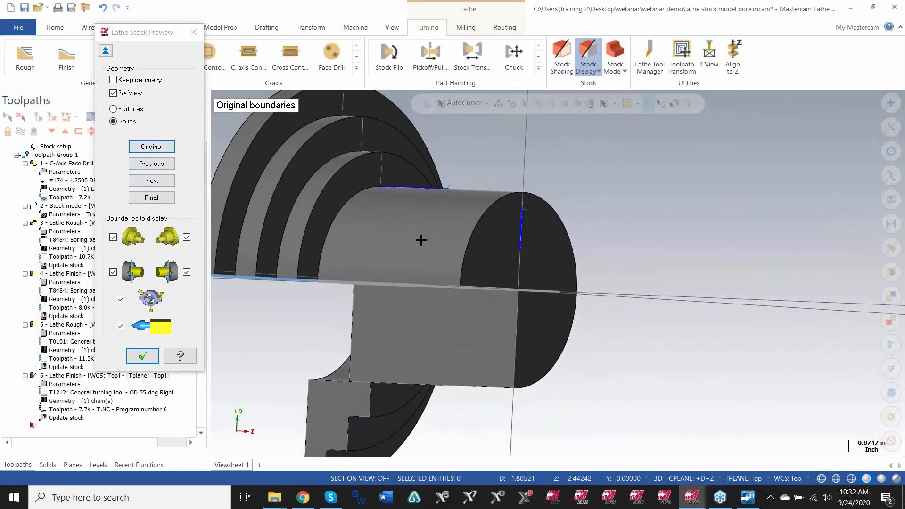
middle_click_drag(421, 240, 396, 217)
left_click(158, 181)
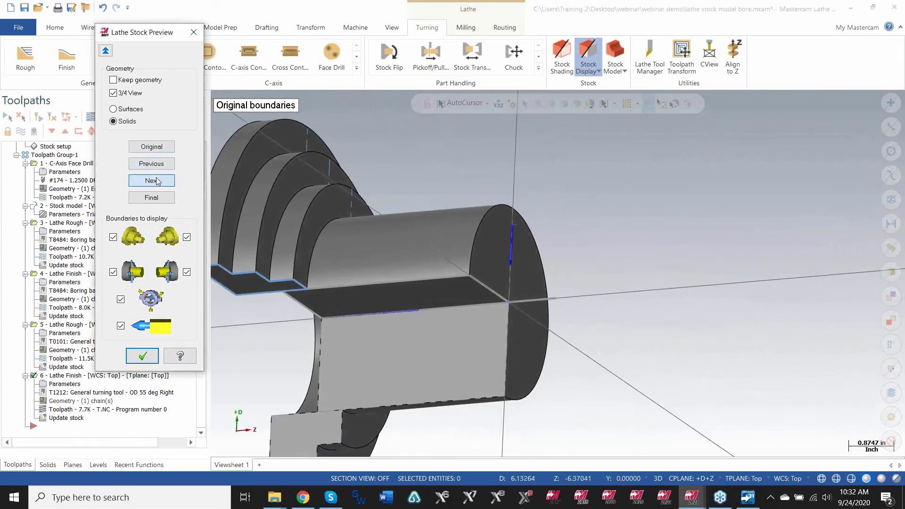
left_click(158, 182)
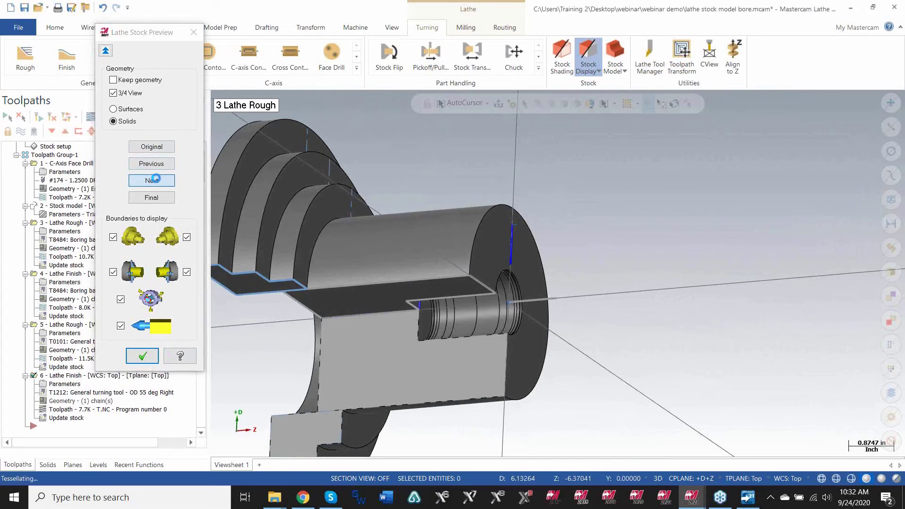
left_click(157, 182)
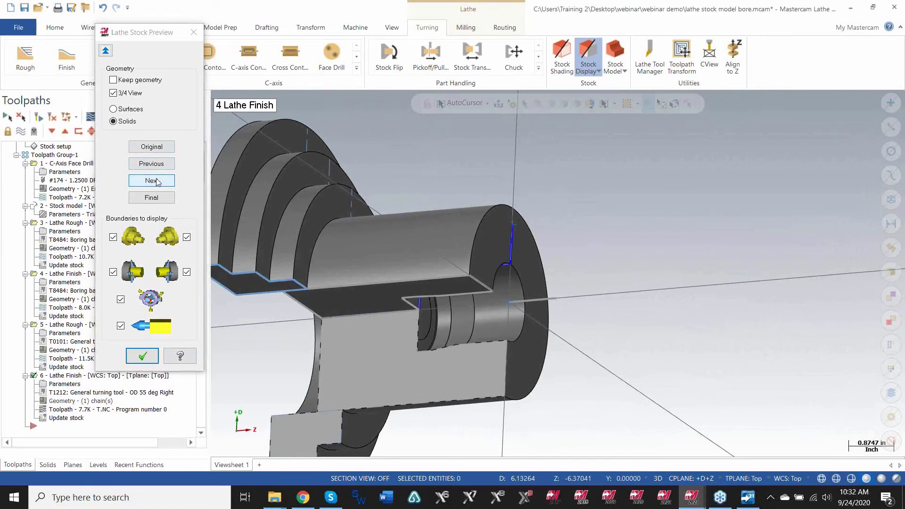
left_click(157, 181)
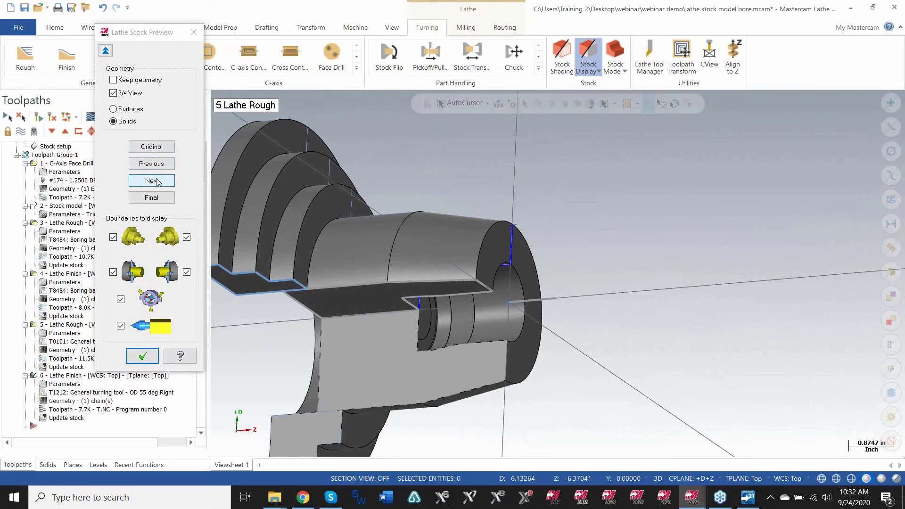
left_click(158, 181)
left_click(155, 200)
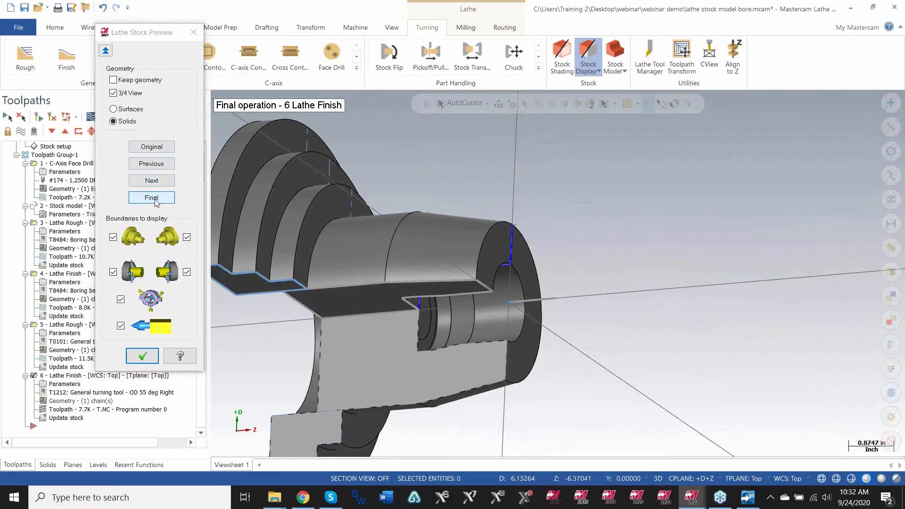
Turn off the 3/4 View, enable Keep geometry and accept the preview to retain the final stock as solids
scroll(490, 282, "down", 3)
scroll(456, 274, "up", 2)
mouse_move(456, 274)
middle_mouse_down()
mouse_move(482, 310)
mouse_move(470, 253)
mouse_move(529, 250)
middle_mouse_up()
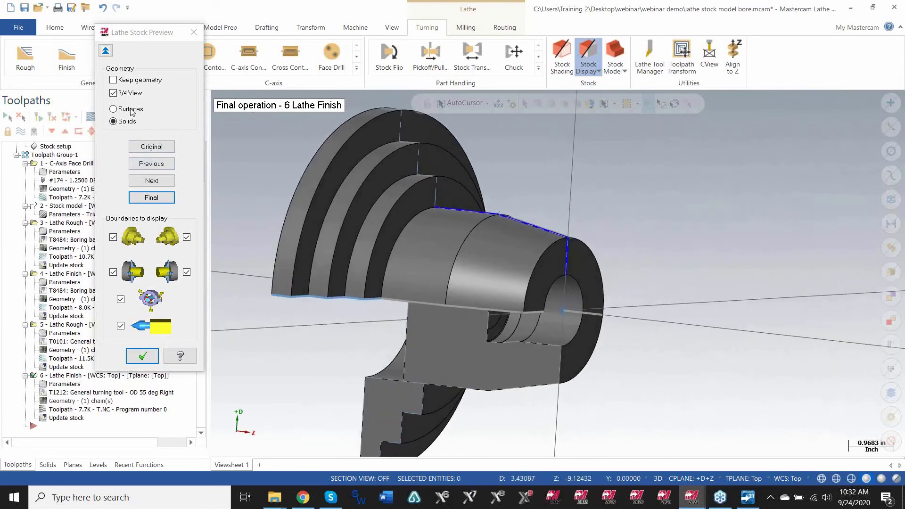
left_click(113, 93)
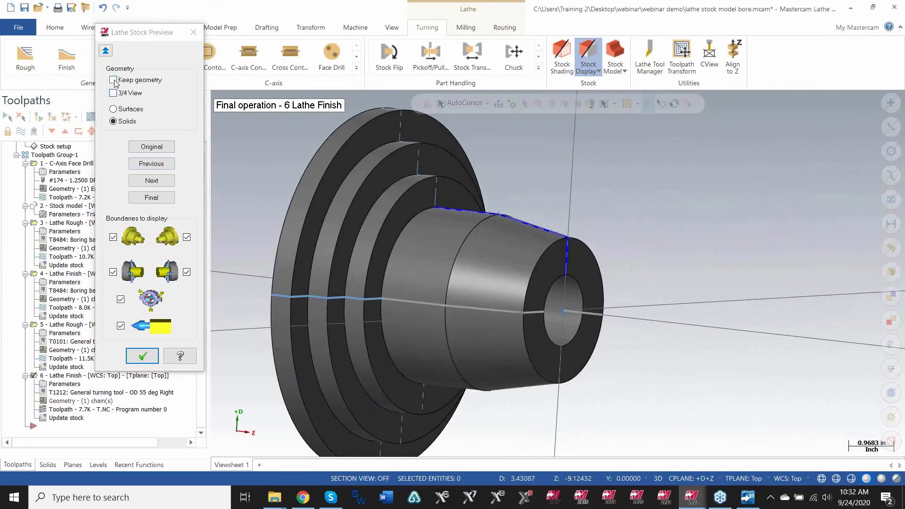
left_click(113, 80)
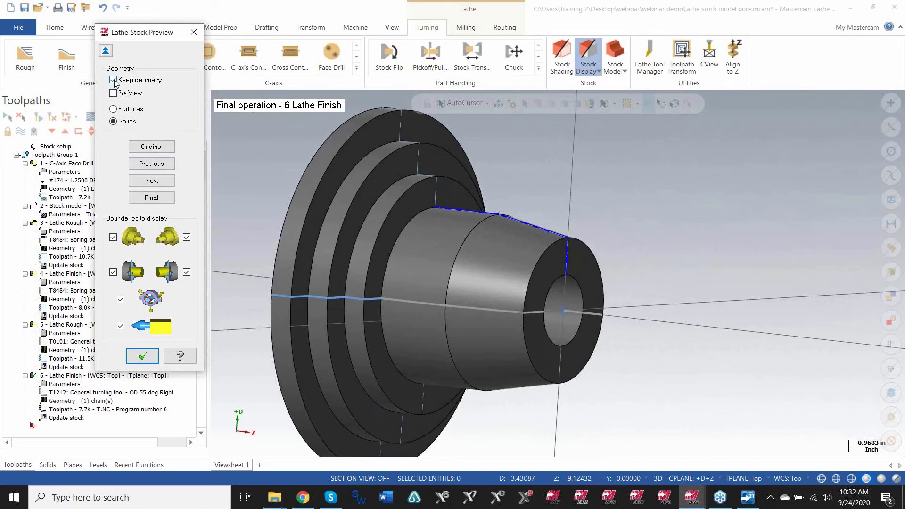
left_click(140, 360)
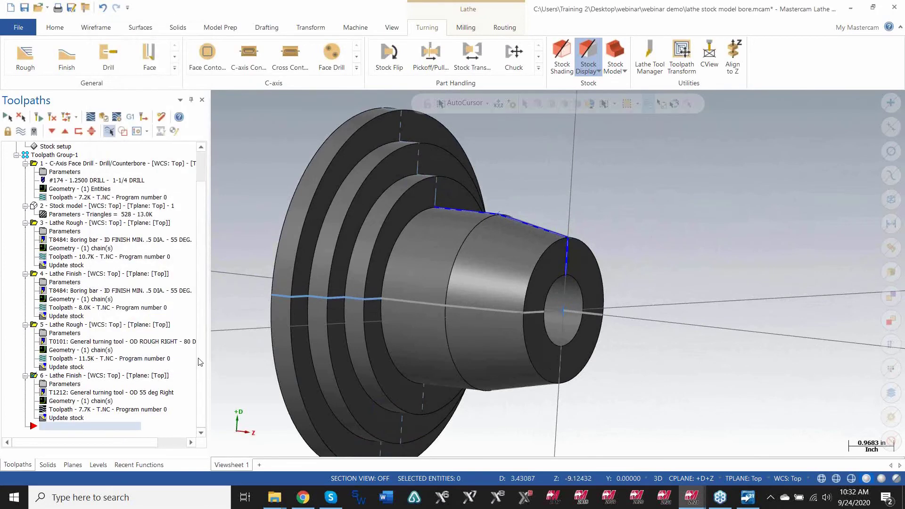
Select the retained stock solid and examine its outer faces and bore from several angles, finishing with it deselected
scroll(386, 267, "down", 3)
middle_click_drag(386, 267, 370, 254)
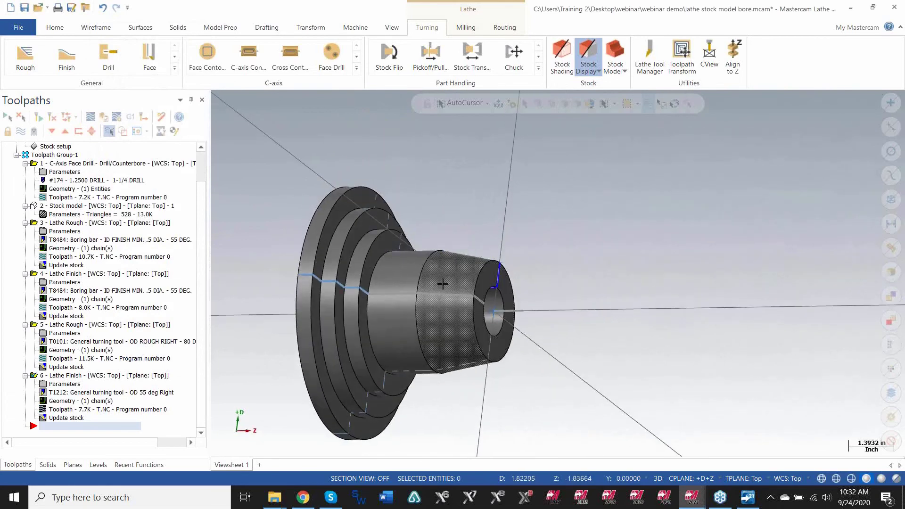
left_click(444, 277)
left_click(445, 277)
left_click(371, 252)
left_click(370, 252)
left_click(410, 273)
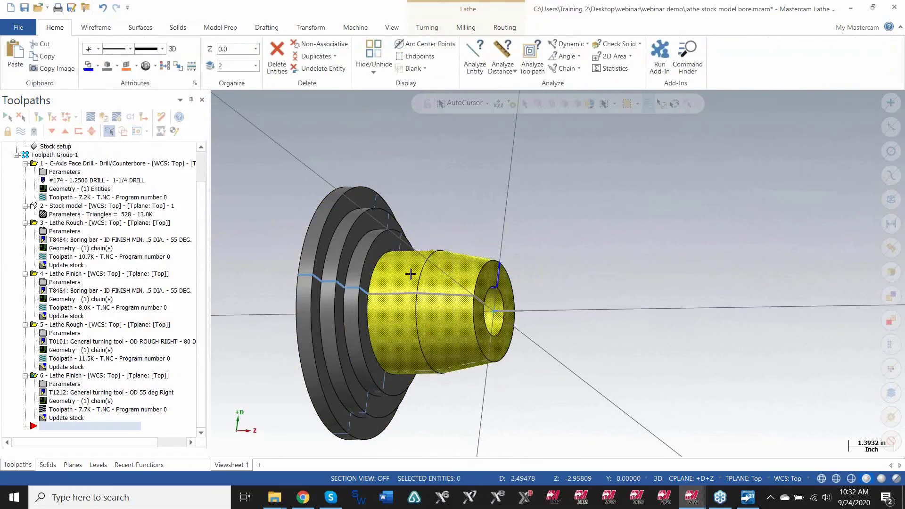
mouse_move(447, 276)
middle_mouse_down()
mouse_move(434, 299)
mouse_move(471, 276)
mouse_move(468, 242)
mouse_move(566, 272)
middle_mouse_up()
left_click(434, 299)
left_click(368, 249)
left_click(369, 250)
scroll(467, 281, "up", 3)
left_click(422, 249)
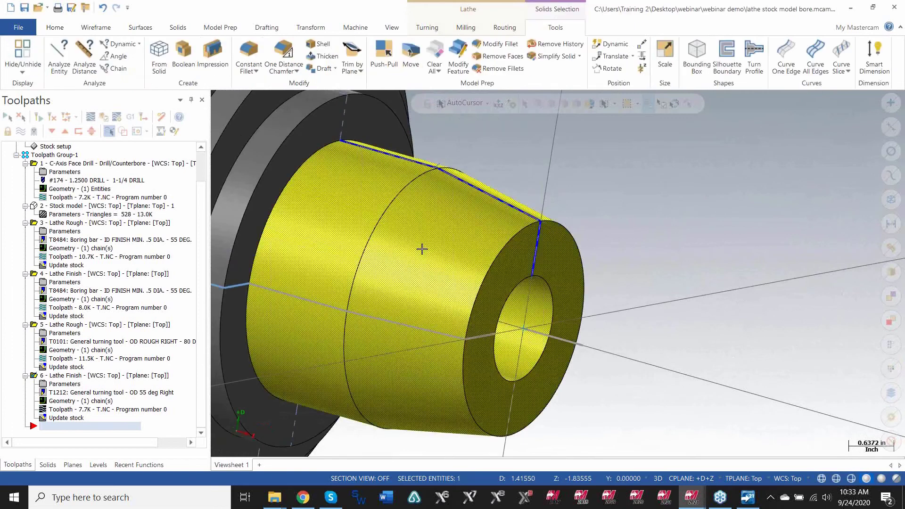
left_click(422, 249)
Open the level list, hide level 2 to examine the remaining wireframe, and show level 2 again
left_click(98, 465)
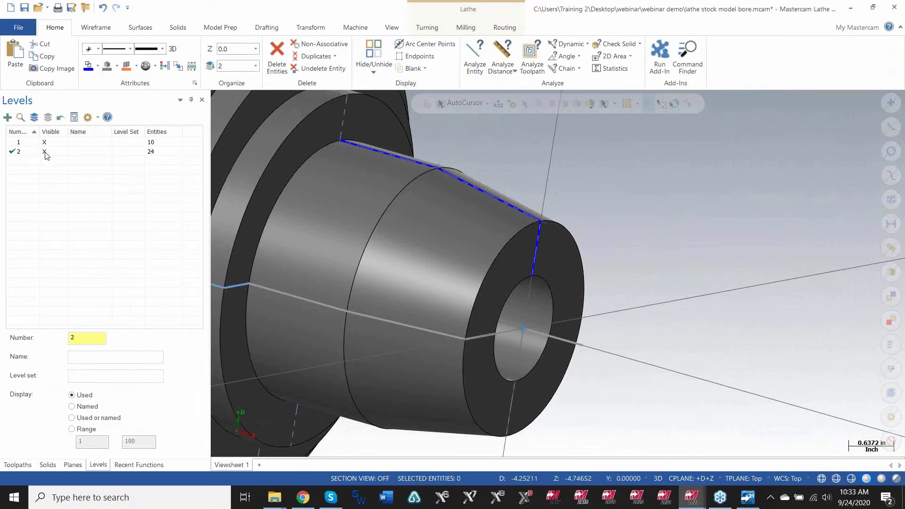
left_click(418, 327)
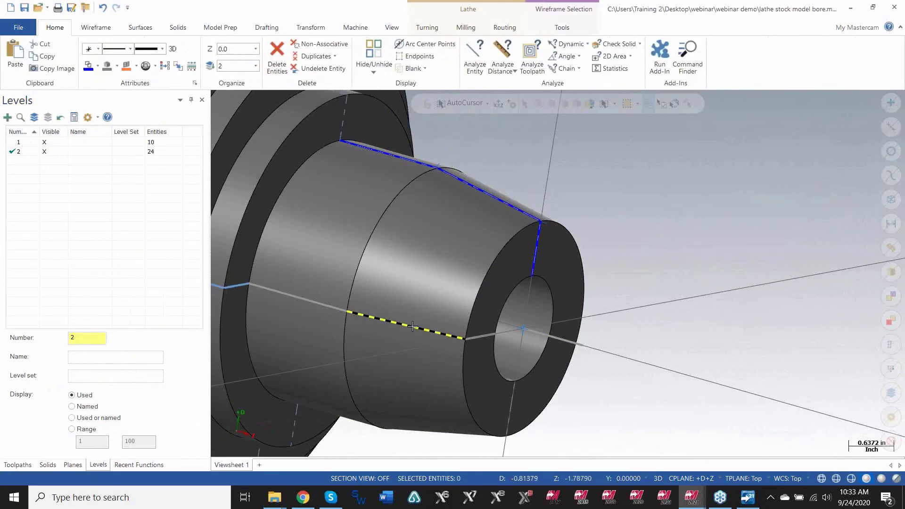
left_click(321, 304)
middle_click_drag(441, 297, 414, 327)
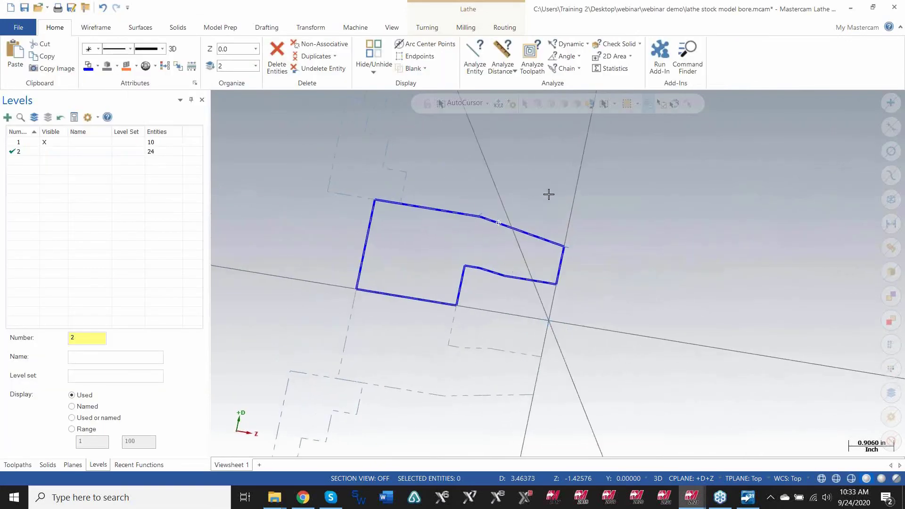
left_click(52, 152)
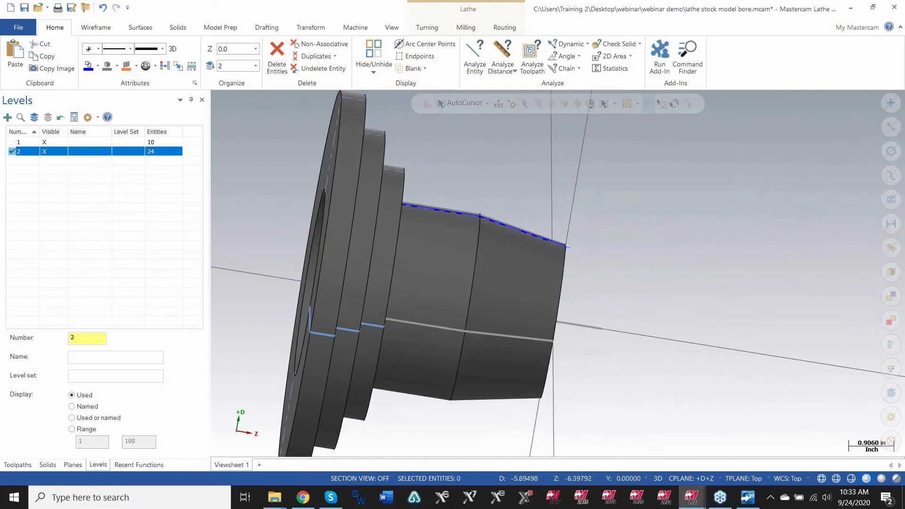
mouse_move(755, 352)
middle_mouse_down()
mouse_move(687, 329)
mouse_move(761, 335)
middle_mouse_up()
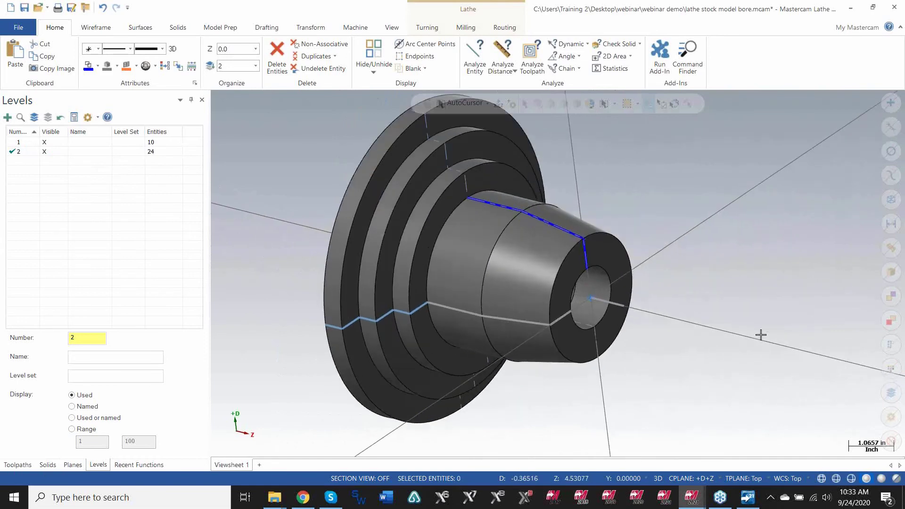
scroll(761, 335, "up", 2)
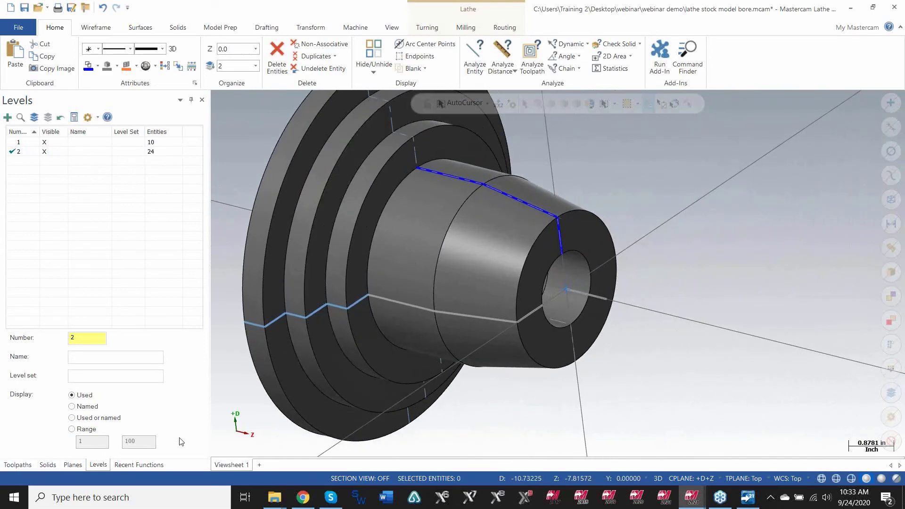
scroll(386, 387, "down", 3)
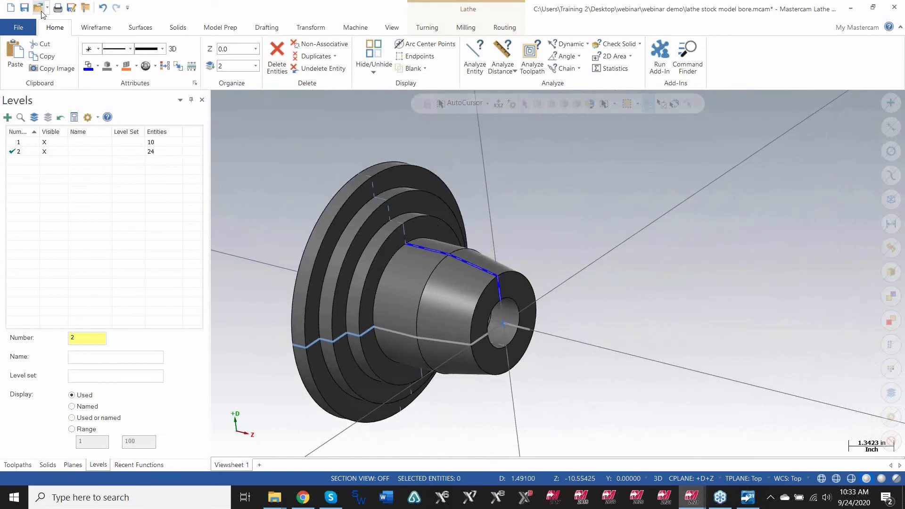
Open Align body for turning-Inch.mcam, discarding the changes to lathe stock model bore.mcam, and inspect the Oil Pump Actuator solid
left_click(274, 497)
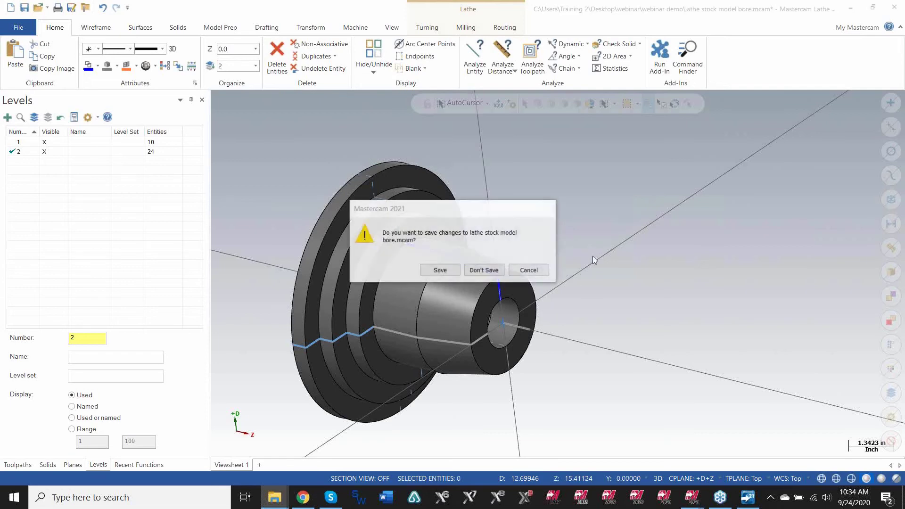
left_click(484, 269)
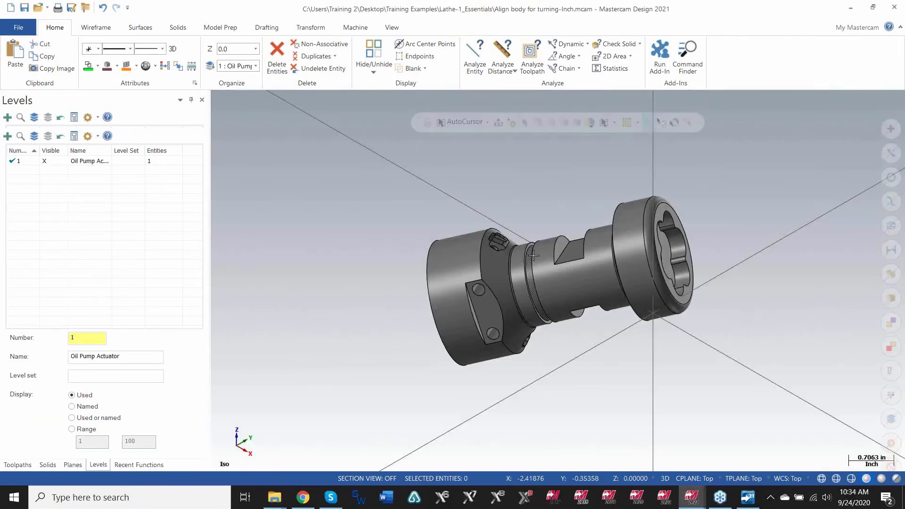
middle_click_drag(370, 282, 406, 279)
scroll(539, 231, "up", 5)
middle_click_drag(539, 231, 469, 222)
Create four Curve One Edge curves on the circular edges around the actuator's neck and adjoining shoulder
left_click(97, 27)
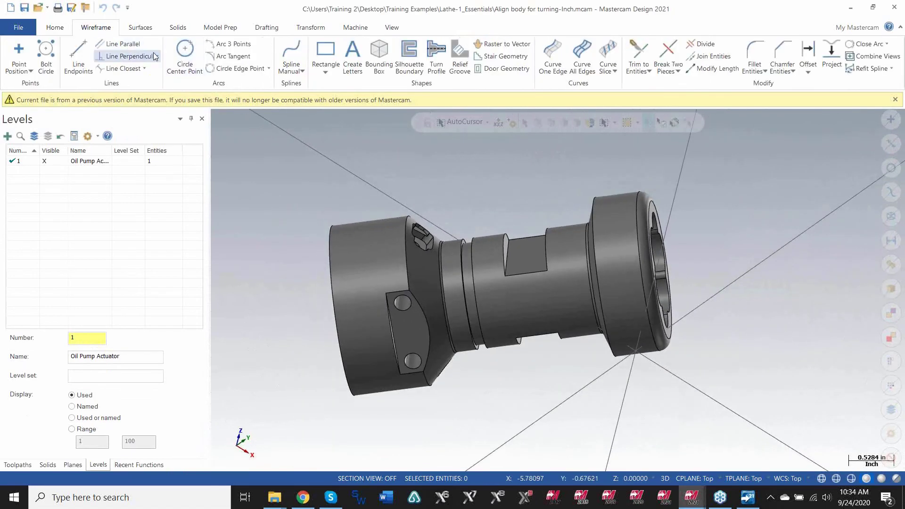
left_click(551, 60)
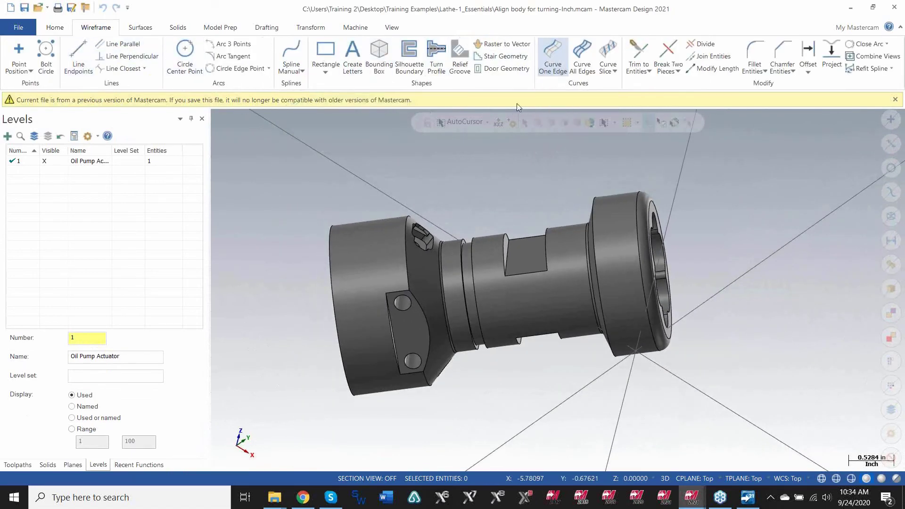
left_click(441, 260)
left_click(461, 263)
left_click(477, 261)
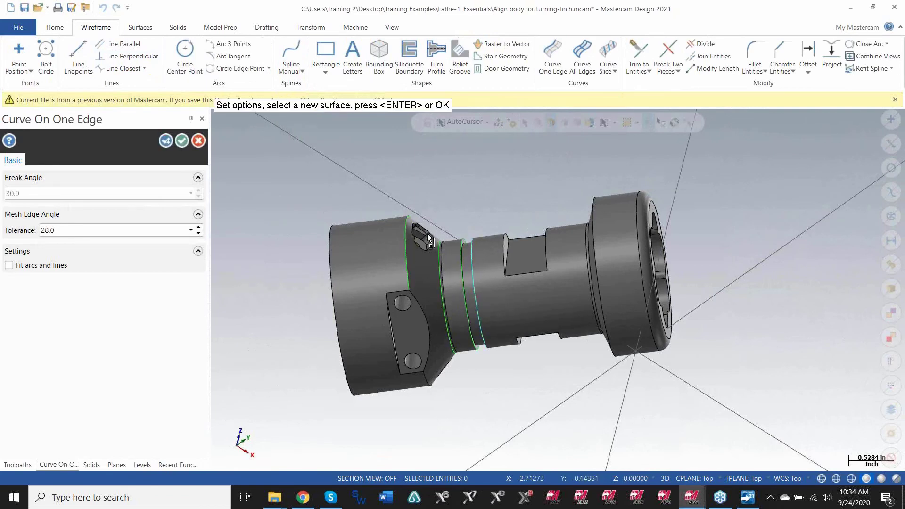
left_click(182, 141)
scroll(574, 231, "down", 2)
mouse_move(573, 231)
middle_mouse_down()
mouse_move(411, 264)
mouse_move(350, 252)
mouse_move(305, 222)
mouse_move(387, 225)
mouse_move(669, 144)
middle_mouse_up()
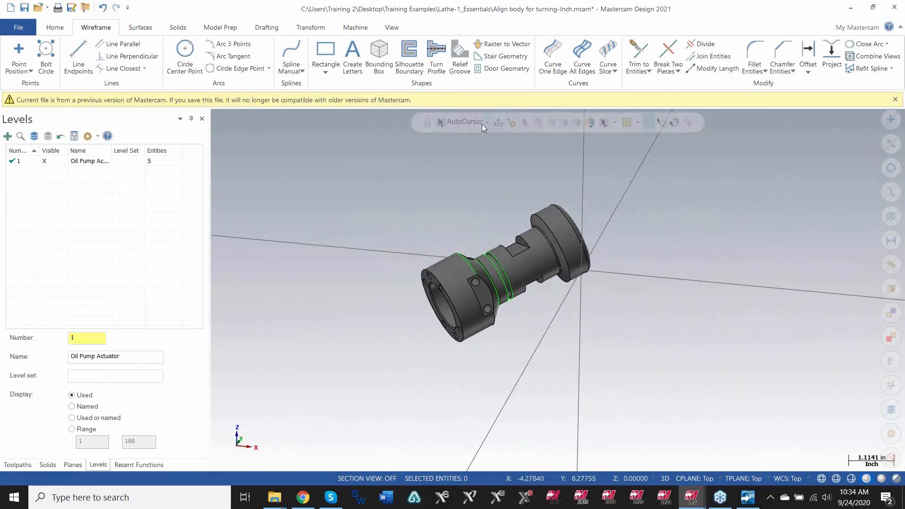
Dismiss the file version notice, start Align to Z, and select the Oil Pump Actuator solid at its flanged end as the body to move
left_click(895, 99)
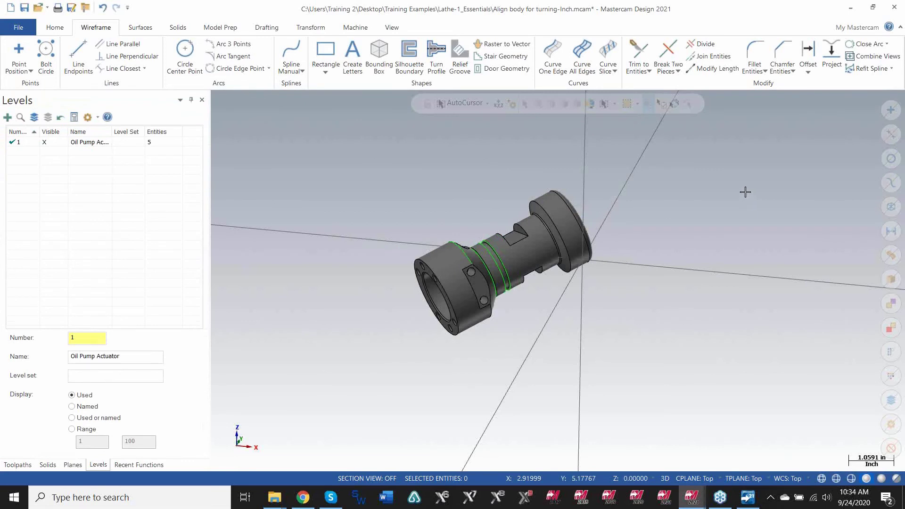
middle_click_drag(745, 192, 641, 246)
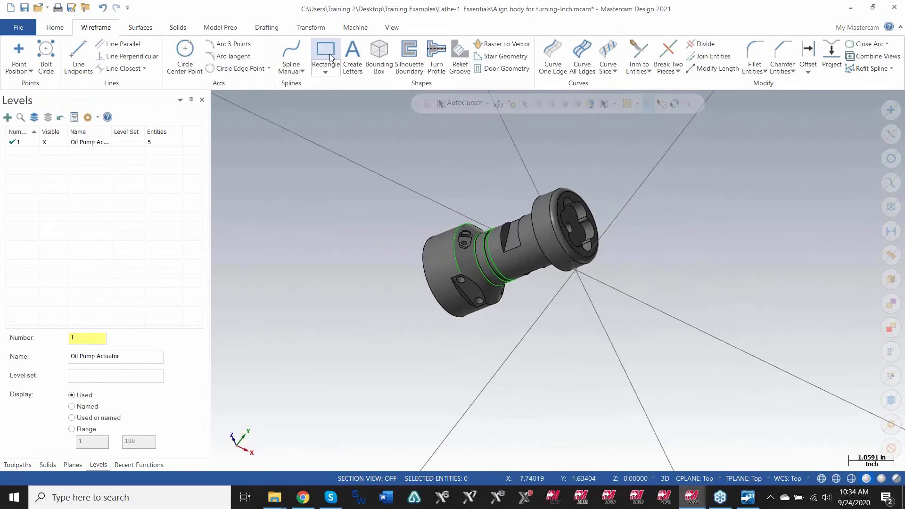
left_click(314, 27)
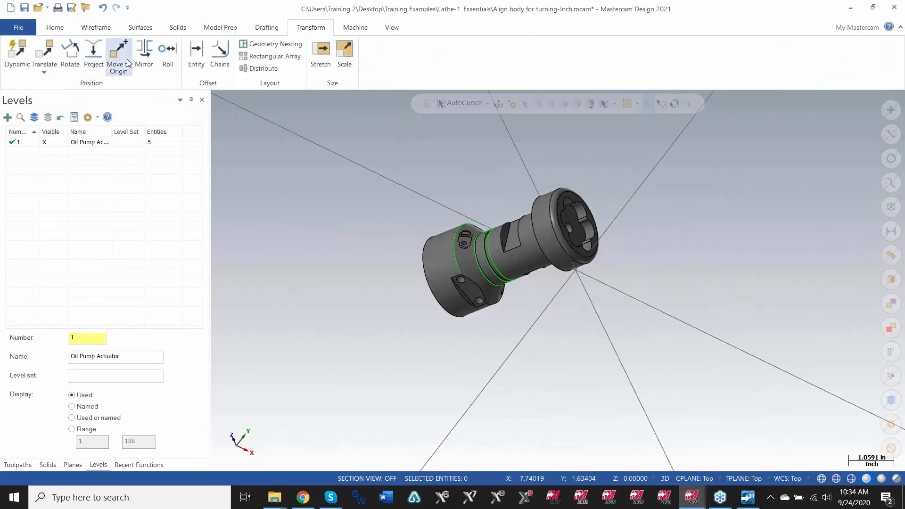
left_click(224, 27)
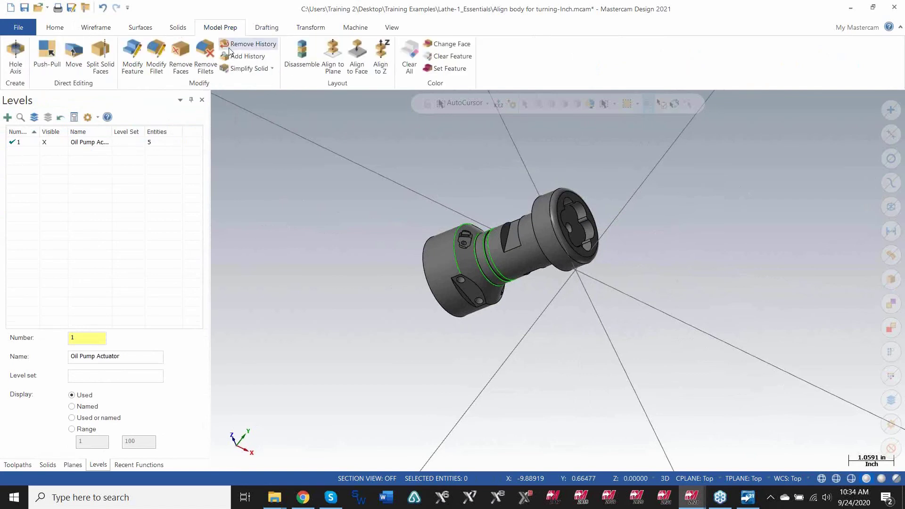
left_click(380, 55)
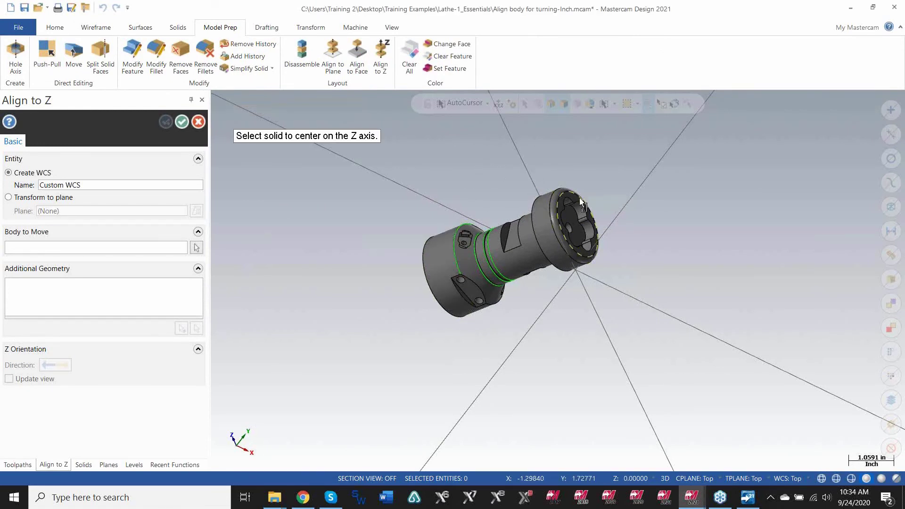
mouse_move(563, 159)
middle_mouse_down()
mouse_move(530, 174)
mouse_move(570, 176)
middle_mouse_up()
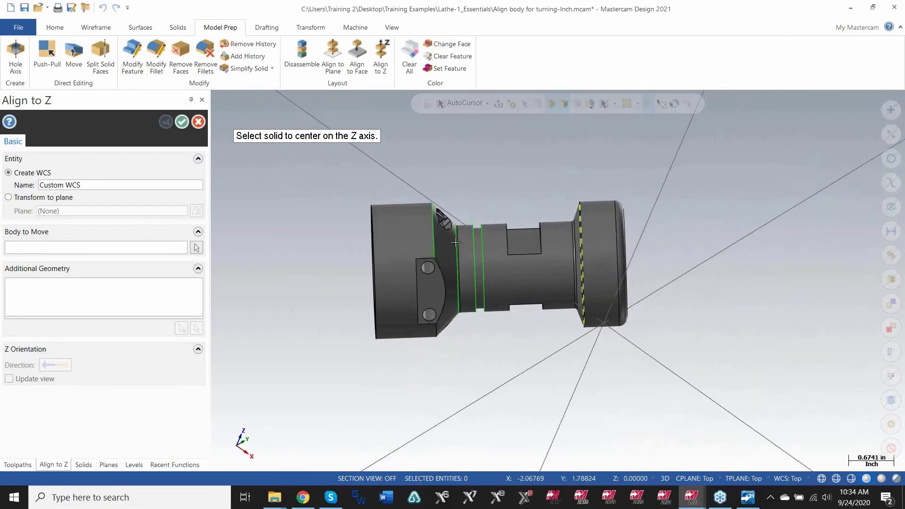
scroll(671, 218, "up", 1)
scroll(670, 218, "up", 4)
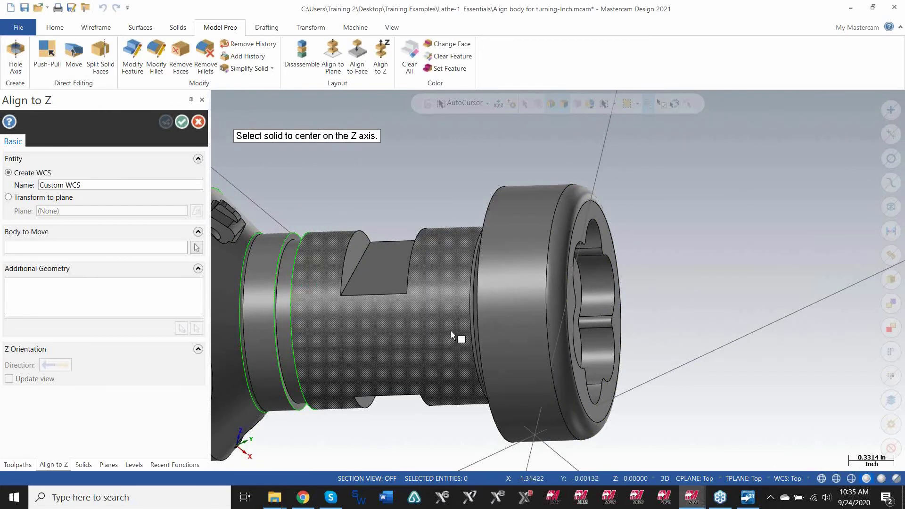
left_click(558, 198)
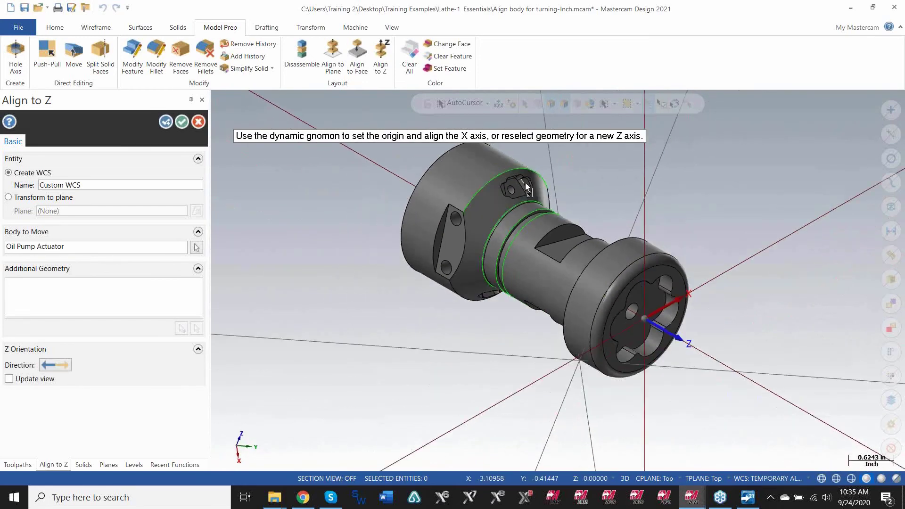
Examine the alignment gnomon's origin, Z direction and X direction on the actuator's lobed end face from several angles
scroll(754, 349, "up", 2)
scroll(530, 370, "down", 2)
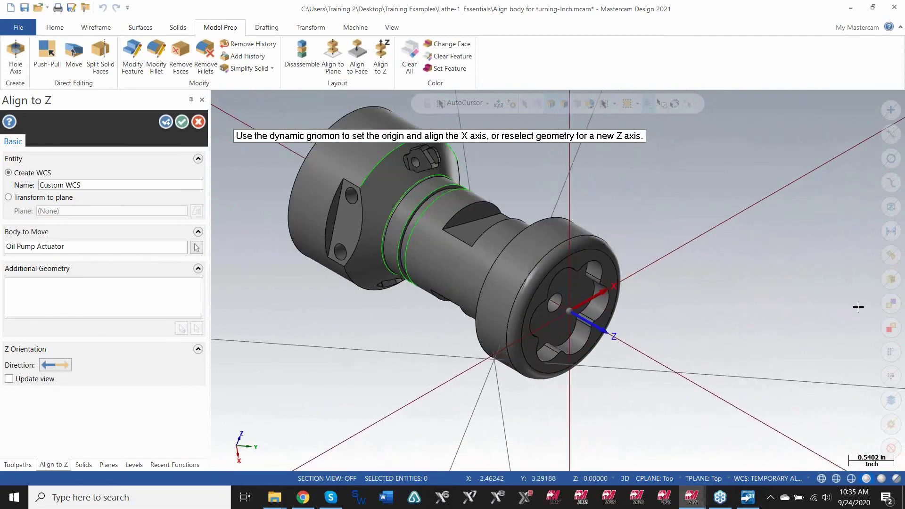
scroll(648, 336, "up", 1)
scroll(648, 336, "up", 1)
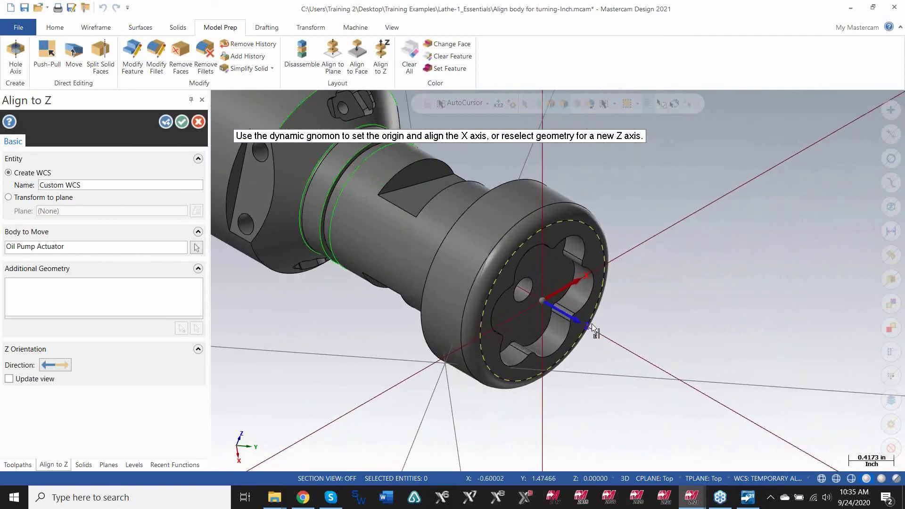
middle_click_drag(593, 300, 565, 309)
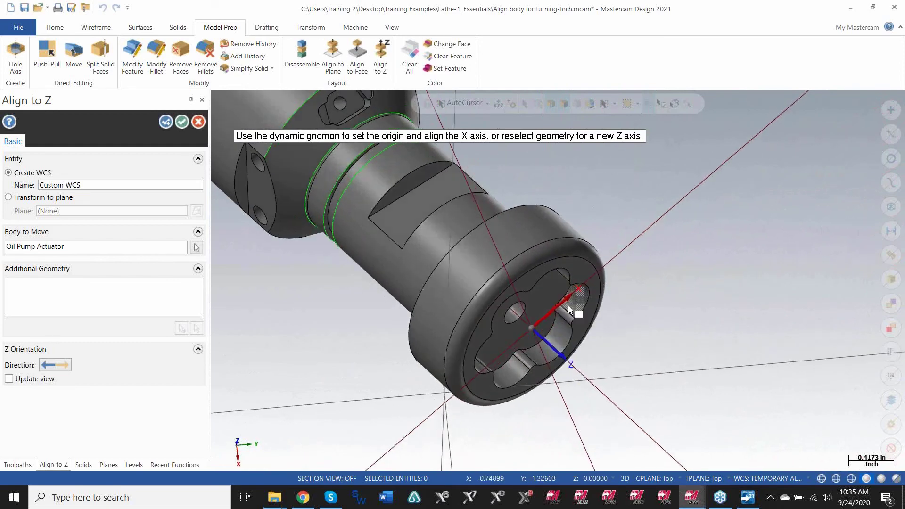
middle_click_drag(545, 259, 622, 340)
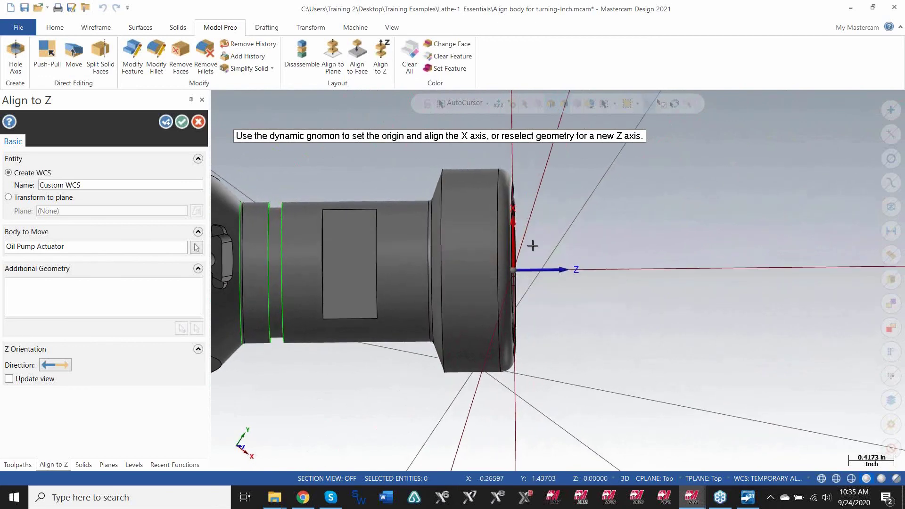
middle_click_drag(499, 249, 371, 296)
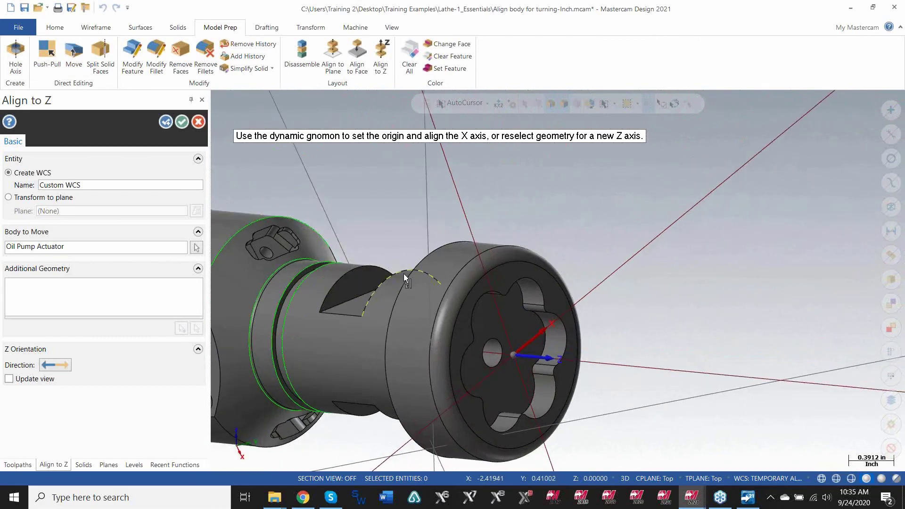
middle_click_drag(439, 271, 389, 302)
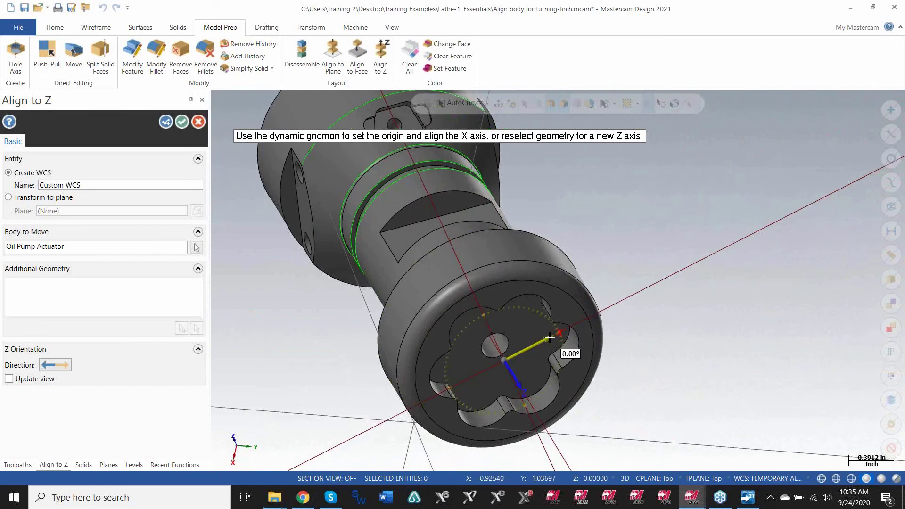
Try rotating the gnomon's X axis around the Z axis on the actuator's end face
middle_click_drag(567, 297, 496, 274)
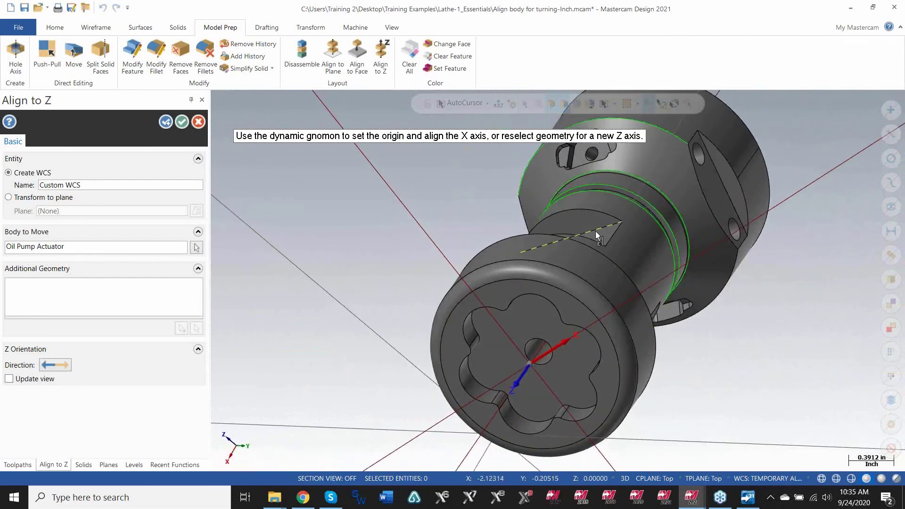
left_click_drag(577, 341, 613, 342)
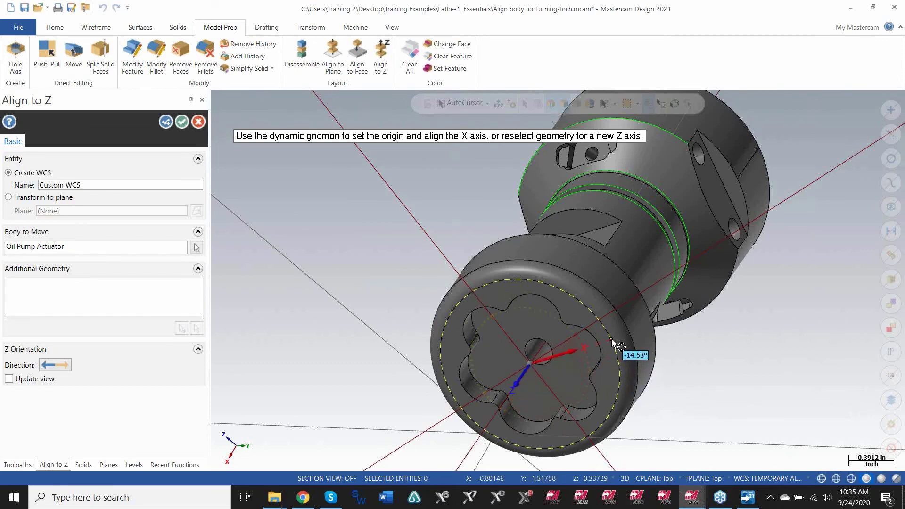
middle_click_drag(613, 341, 651, 198)
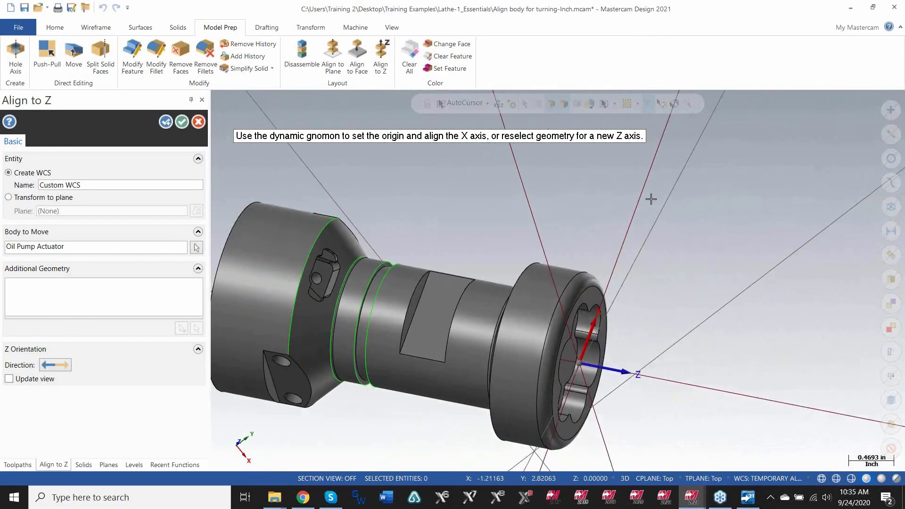
scroll(646, 199, "down", 2)
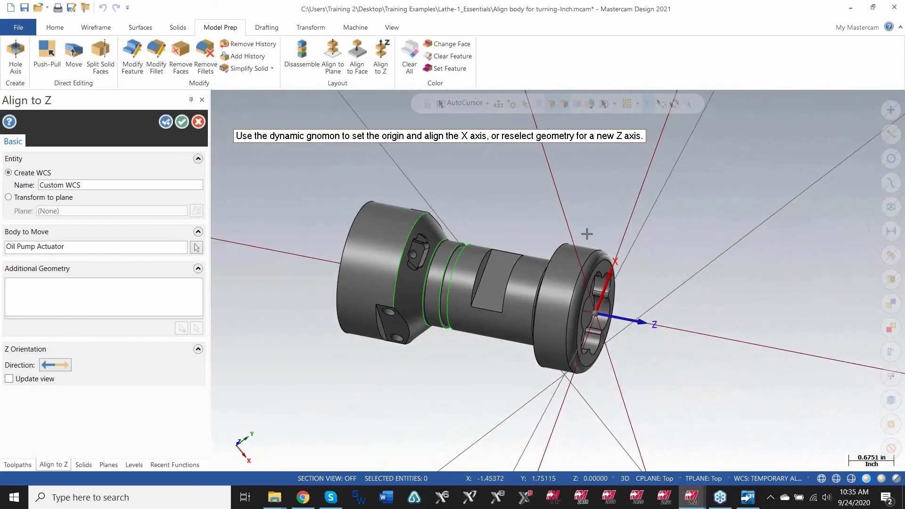
Set the alignment to transform the body to the Top plane instead of creating a WCS
left_click(8, 198)
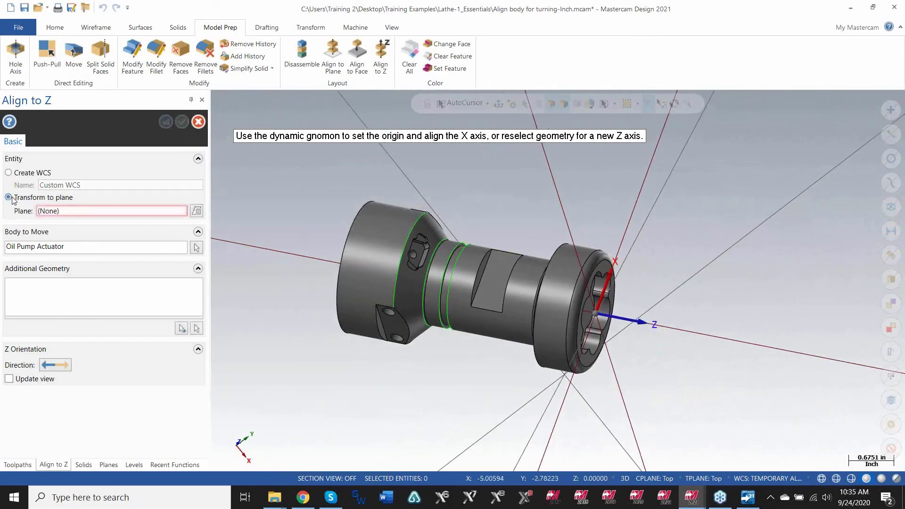
left_click(201, 212)
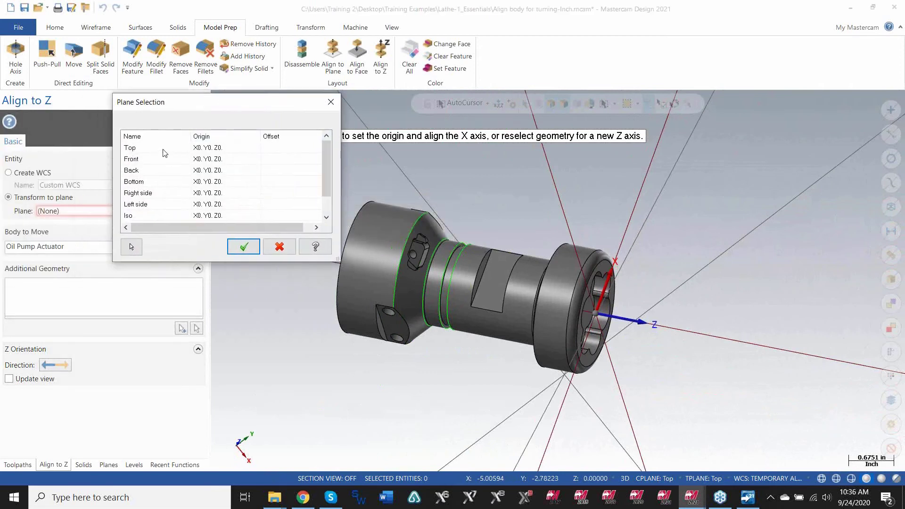
left_click(163, 150)
left_click(244, 246)
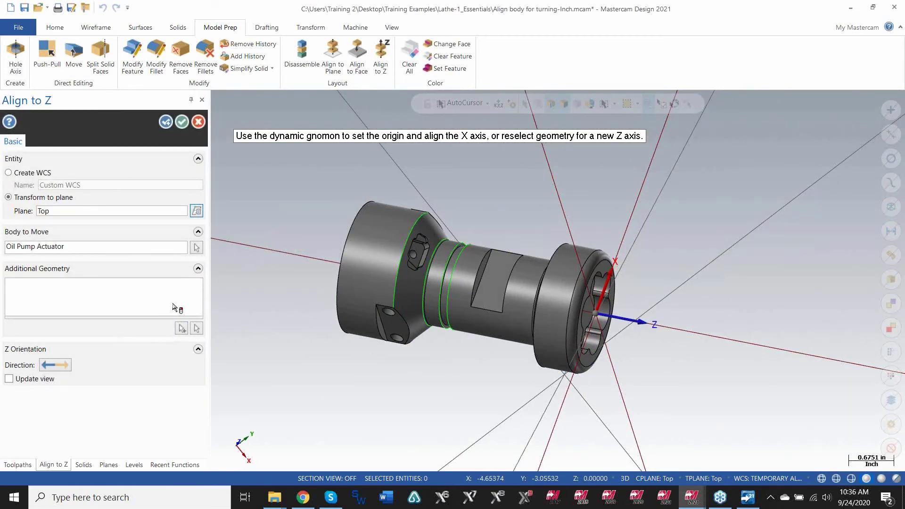
Add the four edge curves around the neck and shoulder as additional geometry for the alignment, leaving the solid out of the selection
middle_click_drag(300, 282, 427, 264)
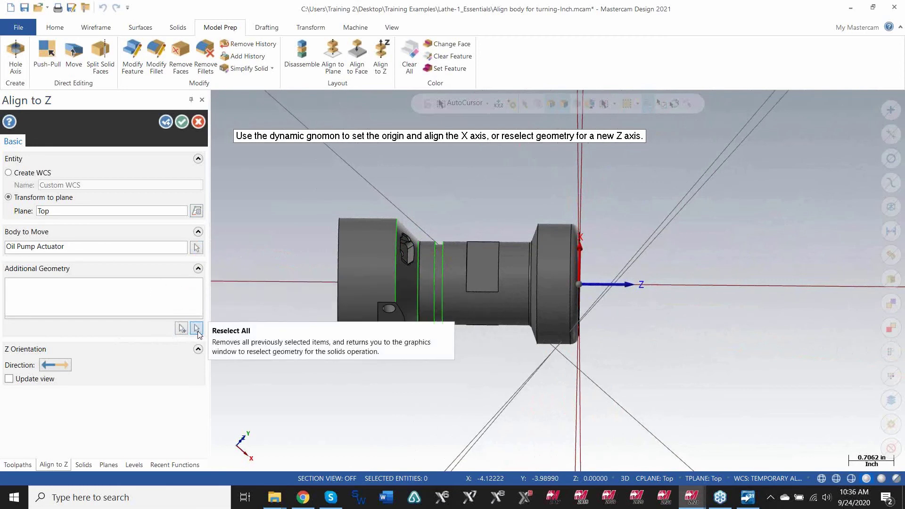
left_click(181, 329)
scroll(289, 265, "down", 2)
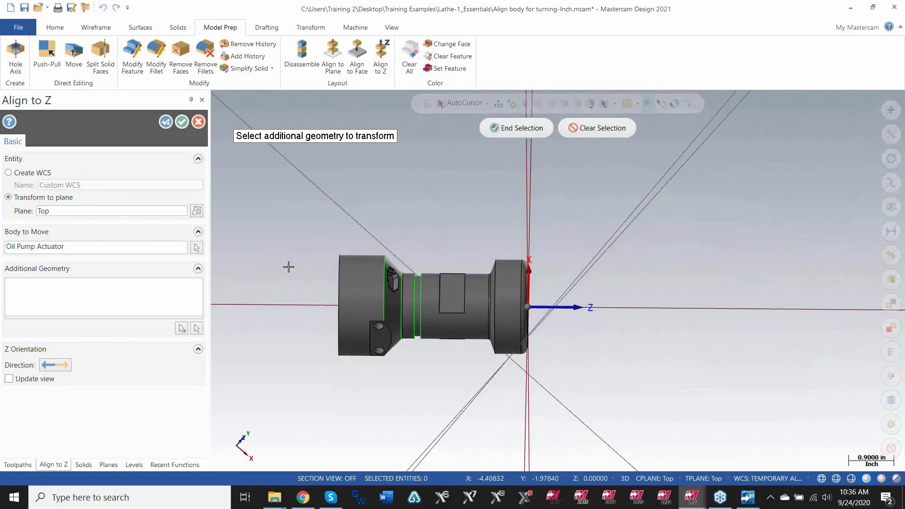
left_click_drag(281, 215, 638, 409)
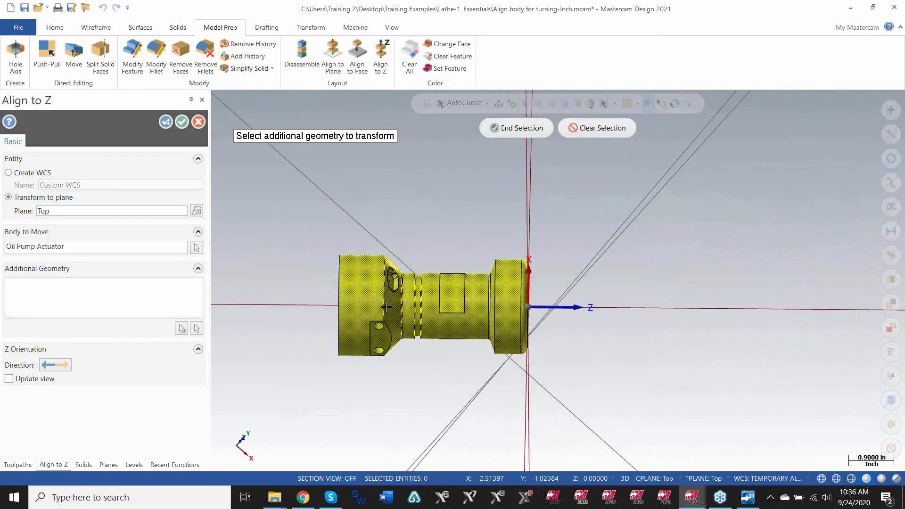
left_click(404, 302)
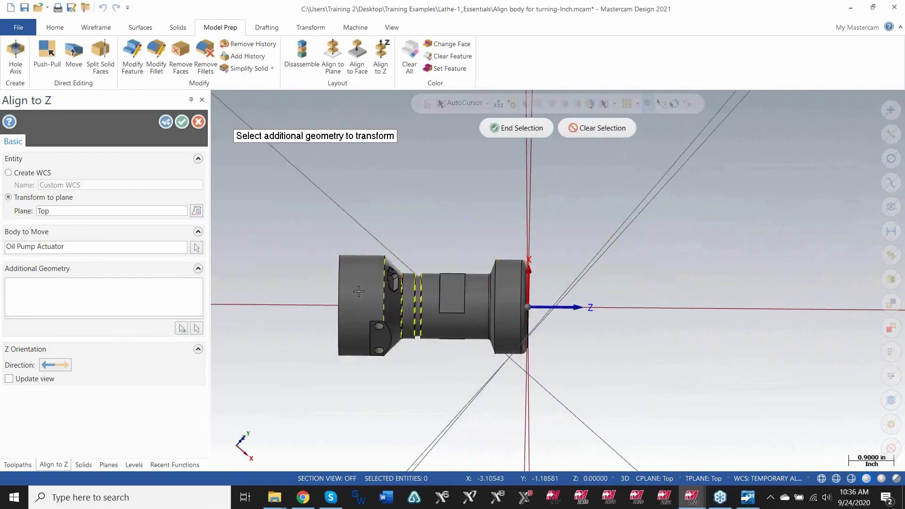
left_click(502, 131)
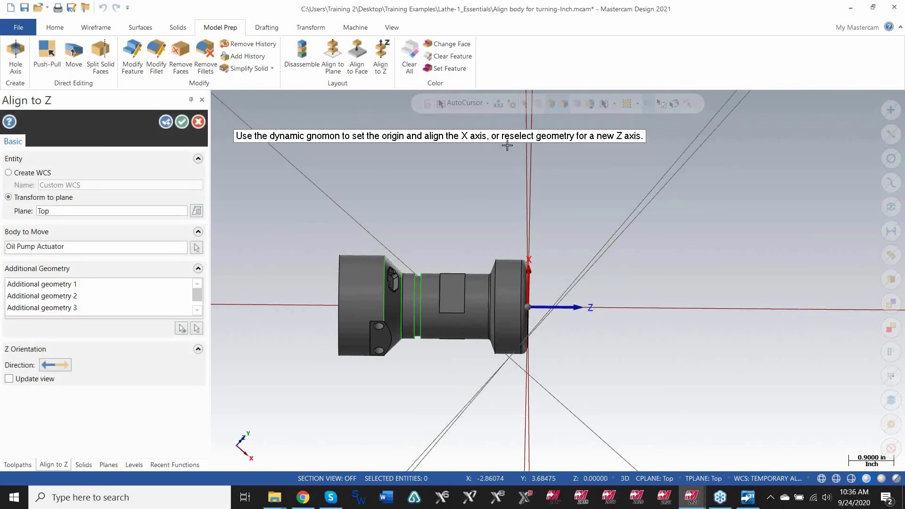
Check the additional geometry entries by highlighting them on the model, and apply the Align to Z transformation
left_click(88, 285)
left_click(84, 296)
left_click(75, 307)
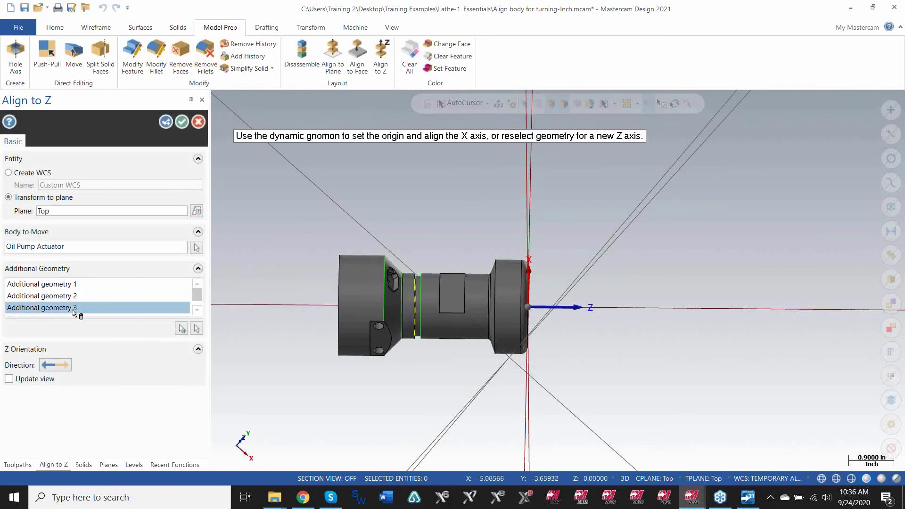
scroll(75, 308, "down", 1)
scroll(471, 285, "up", 2)
mouse_move(440, 273)
middle_mouse_down()
mouse_move(400, 286)
mouse_move(431, 278)
middle_mouse_up()
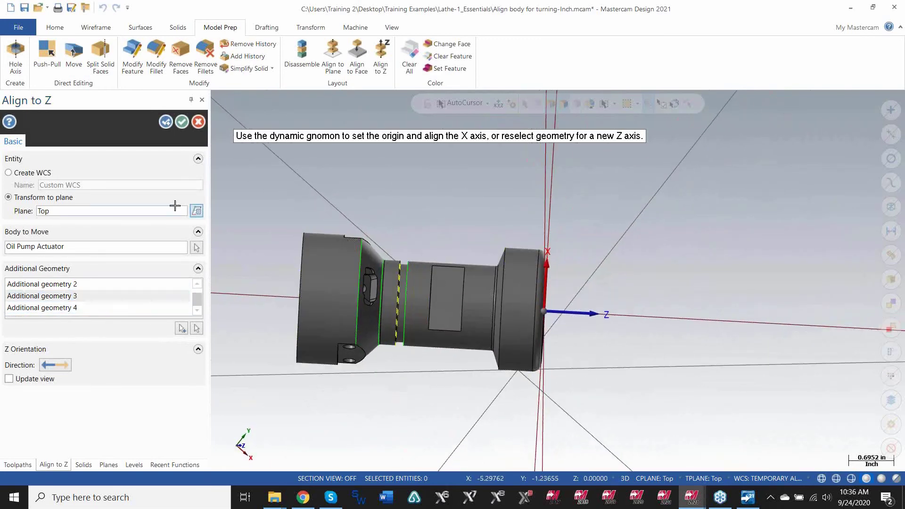
scroll(384, 232, "down", 2)
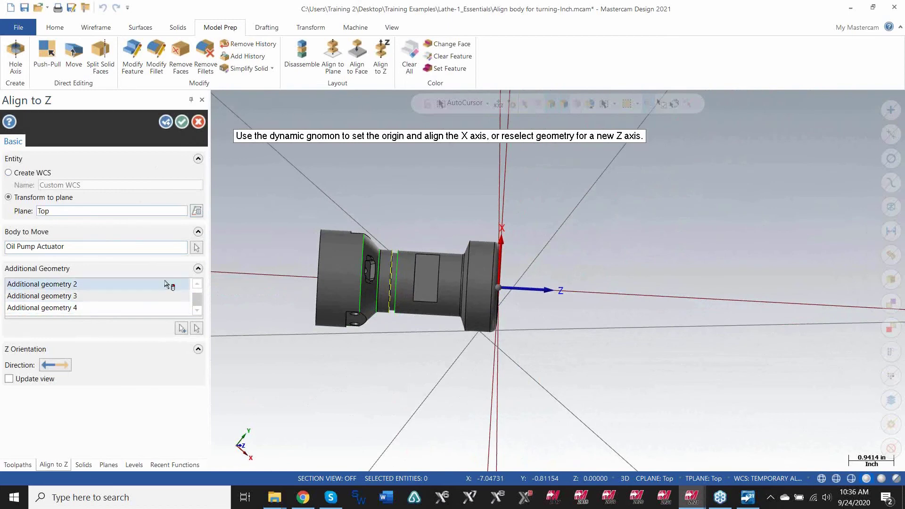
left_click(182, 123)
mouse_move(728, 296)
middle_mouse_down()
mouse_move(646, 319)
mouse_move(656, 337)
mouse_move(663, 285)
mouse_move(521, 313)
mouse_move(632, 287)
mouse_move(661, 265)
mouse_move(646, 275)
mouse_move(663, 279)
mouse_move(660, 289)
mouse_move(635, 262)
mouse_move(622, 263)
middle_mouse_up()
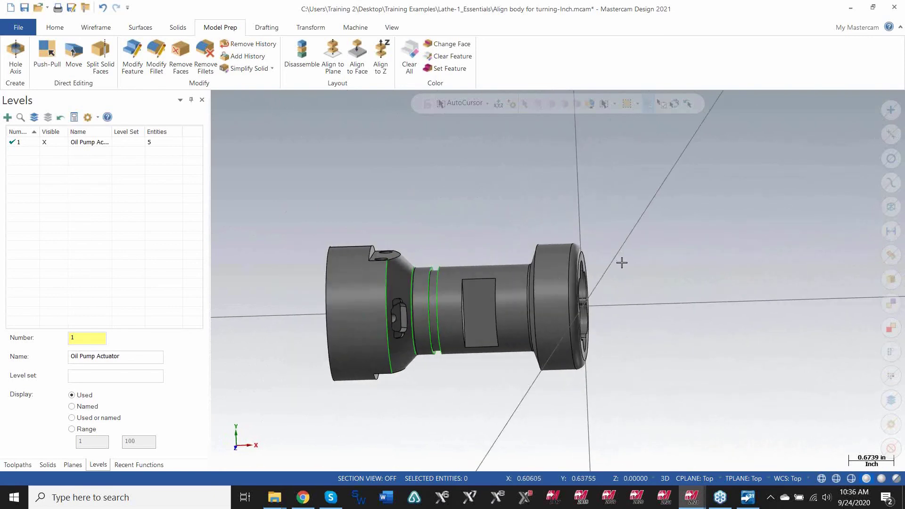
Add the MPPOSTABILITY_DMG_CTX_BETA_800 lathe machine definition and expand the properties of its machine group in the toolpath list
left_click(356, 27)
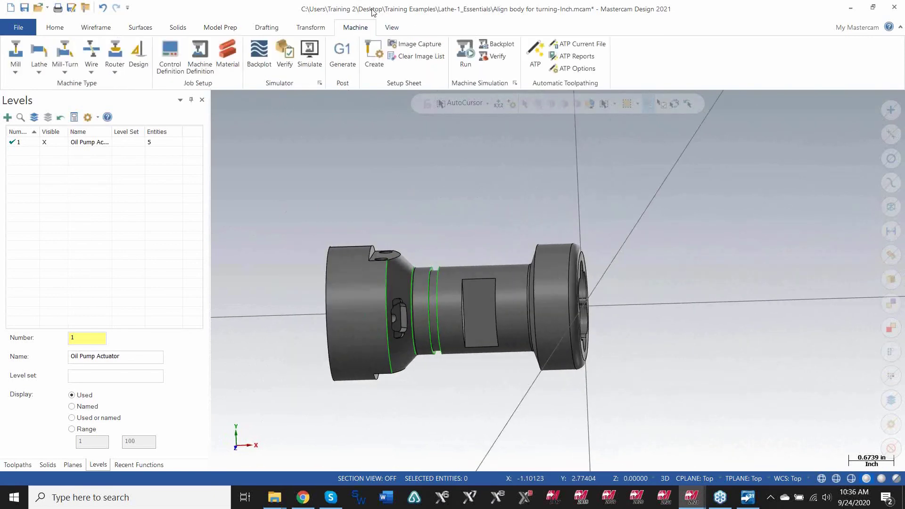
left_click(39, 75)
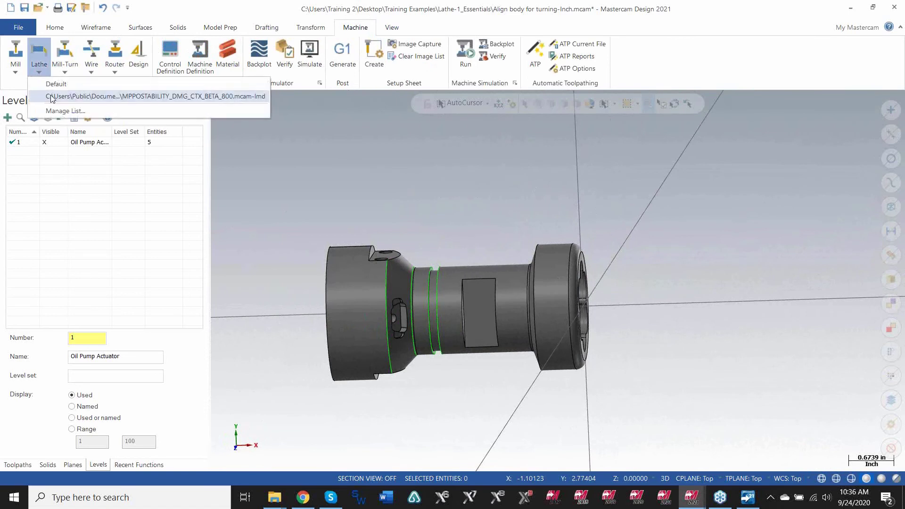
left_click(53, 96)
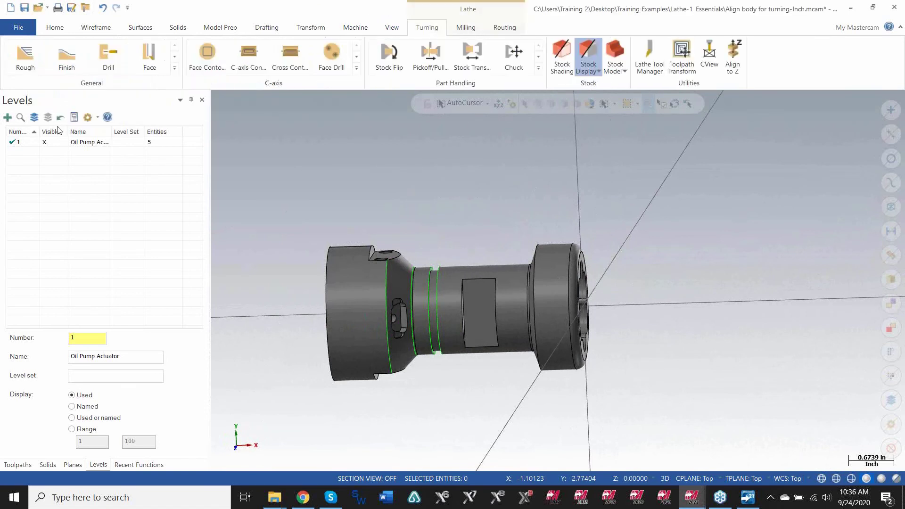
left_click(23, 466)
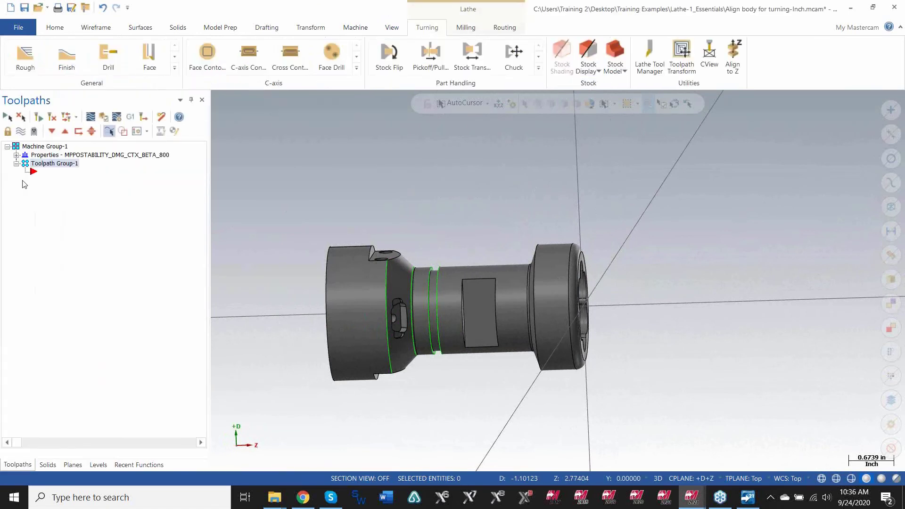
left_click(16, 155)
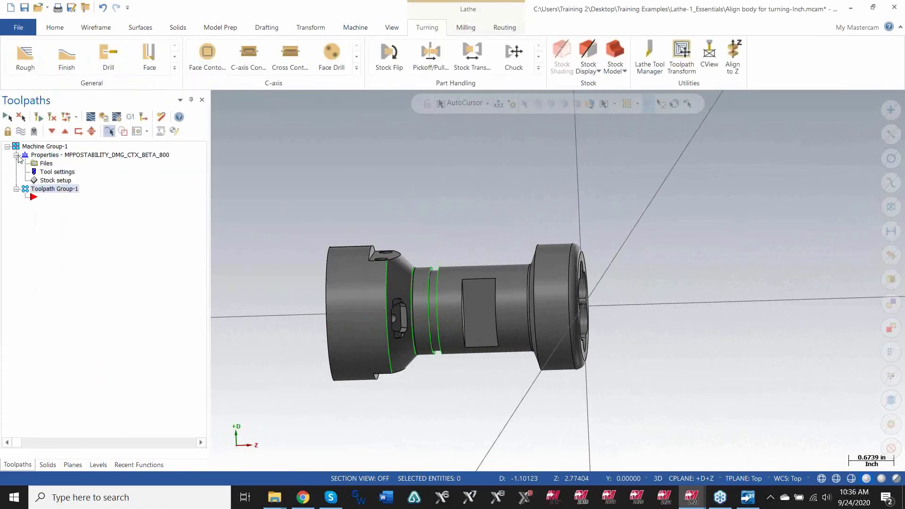
Try defining the left spindle's chuck jaws from a solid entity in the machine group's stock setup
double_click(51, 180)
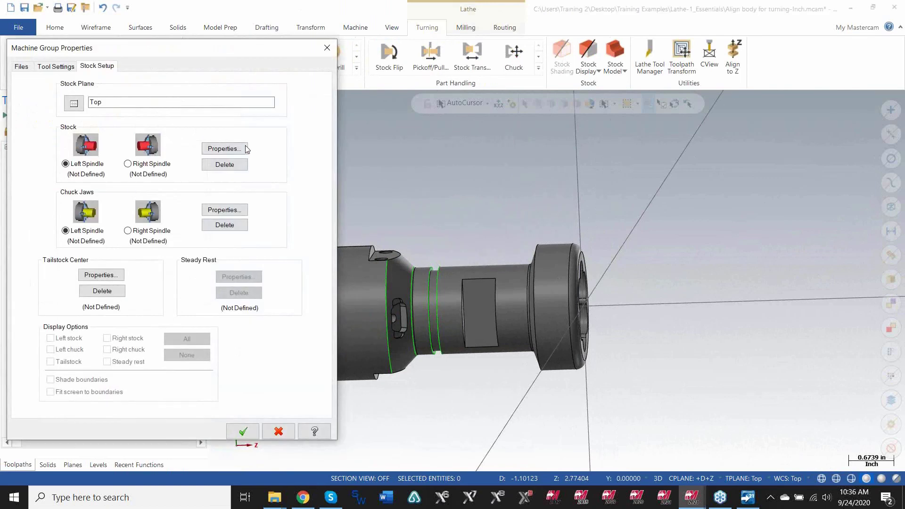
left_click(228, 211)
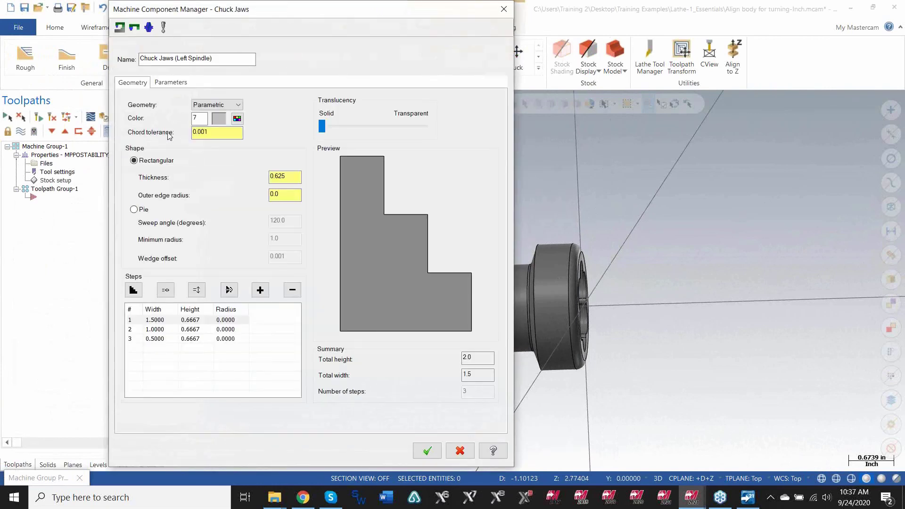
left_click(206, 105)
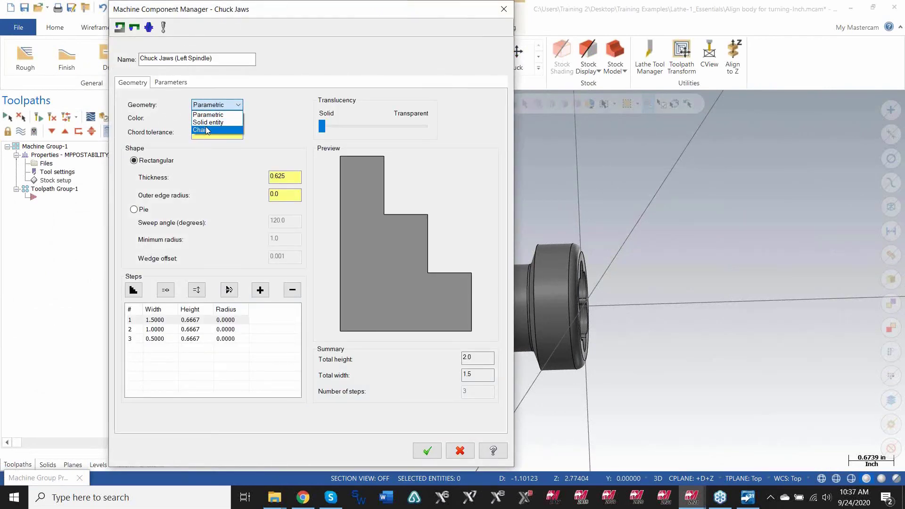
left_click(203, 124)
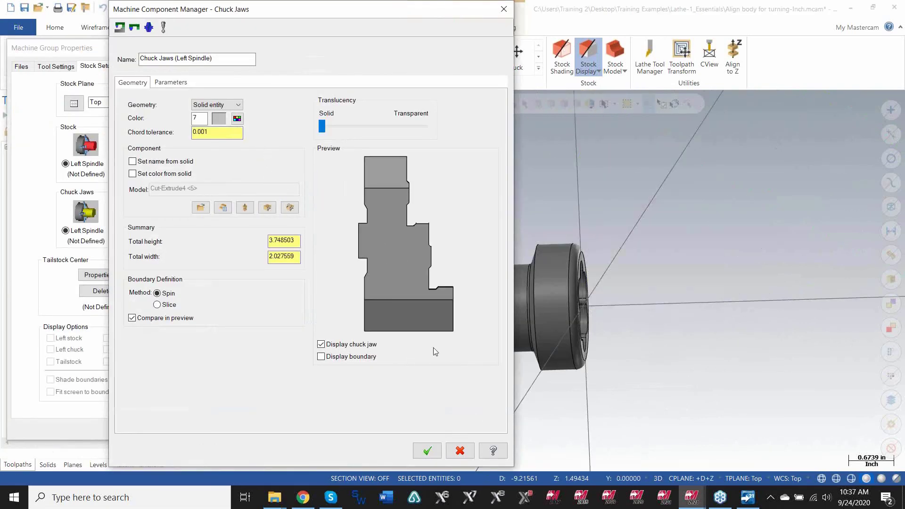
middle_click_drag(422, 277, 432, 294)
left_click(464, 451)
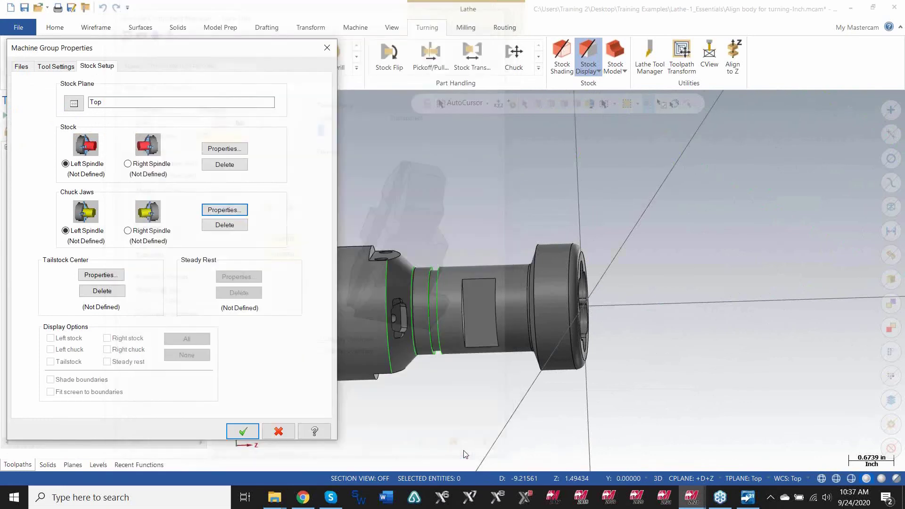
left_click(243, 431)
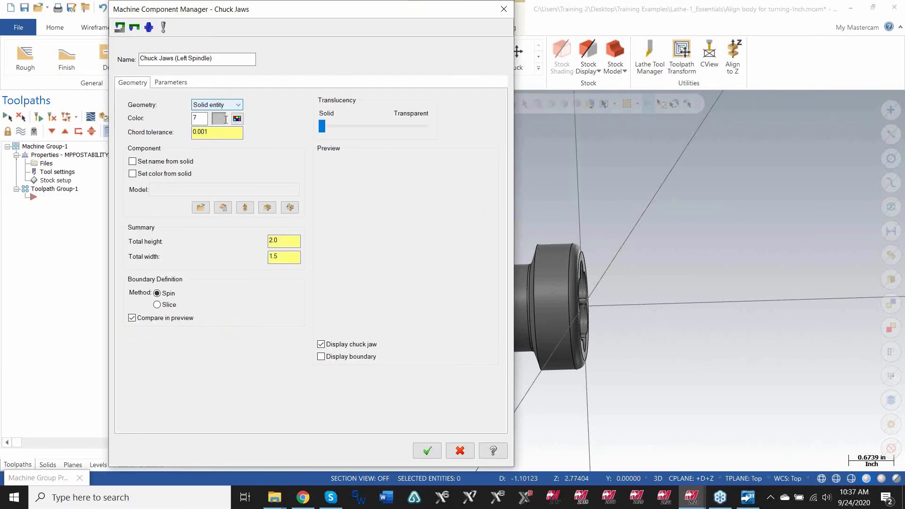
left_click(229, 211)
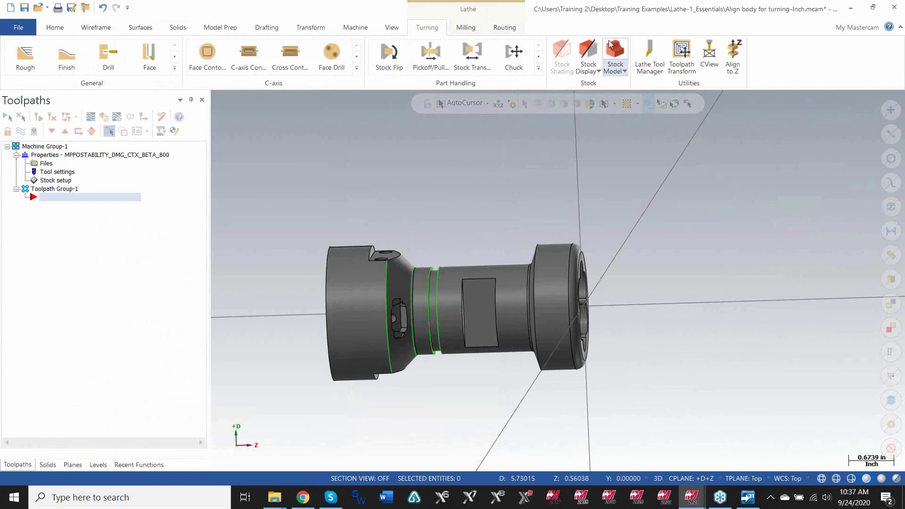
left_click(467, 27)
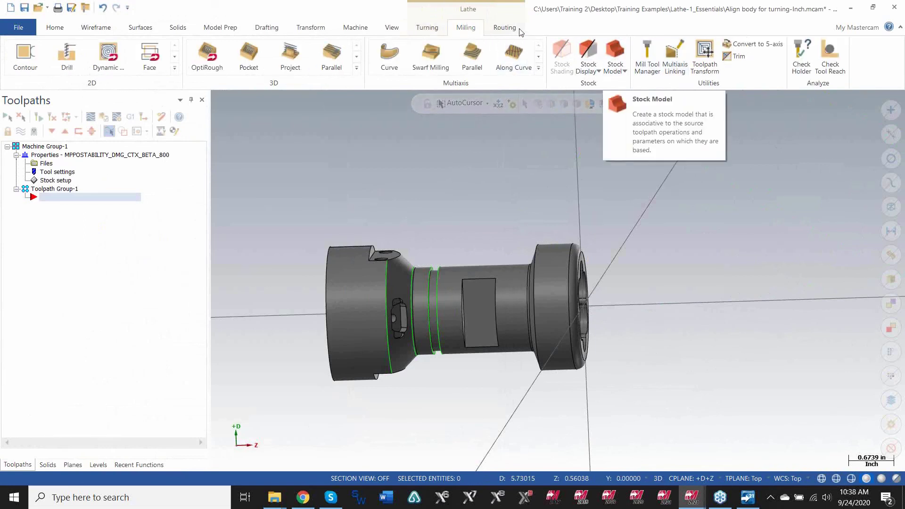
left_click(426, 28)
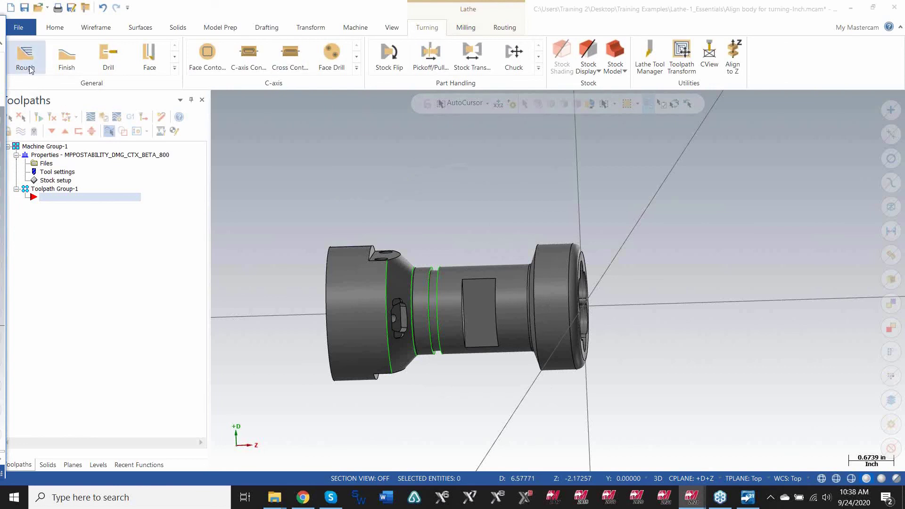
Start a Lathe Finish toolpath and solid-chain the outer profile as a partial chain from the front-face corner to the tapered shoulder
left_click(72, 61)
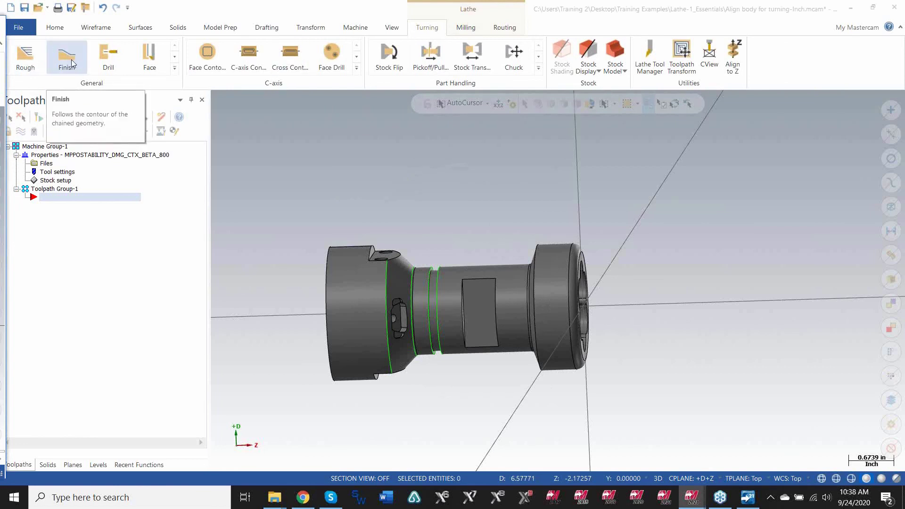
left_click_drag(122, 65, 215, 65)
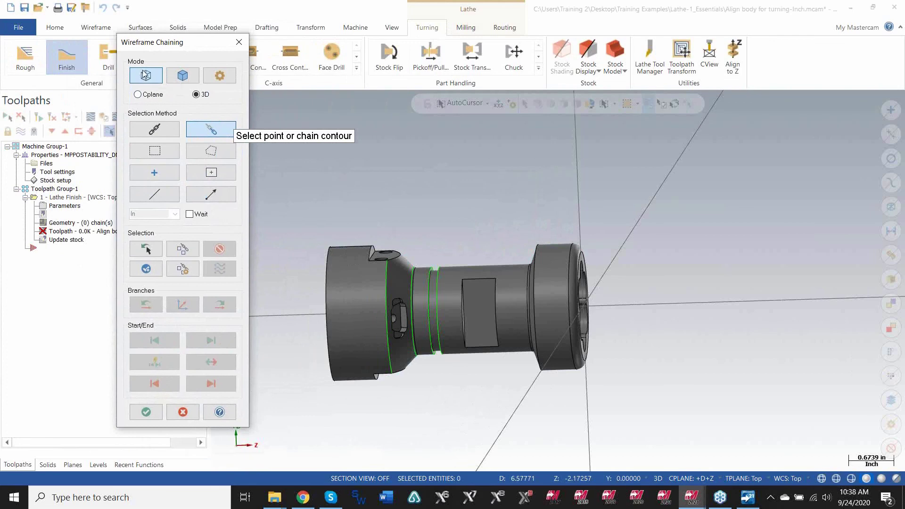
left_click(181, 75)
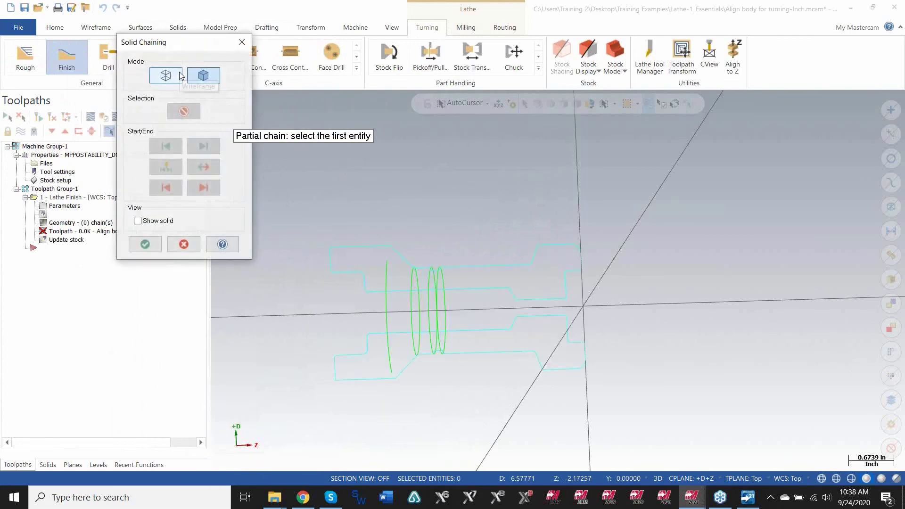
scroll(526, 307, "up", 2)
mouse_move(485, 240)
middle_mouse_down()
mouse_move(535, 241)
mouse_move(521, 222)
mouse_move(485, 247)
mouse_move(547, 240)
middle_mouse_up()
left_click(635, 230)
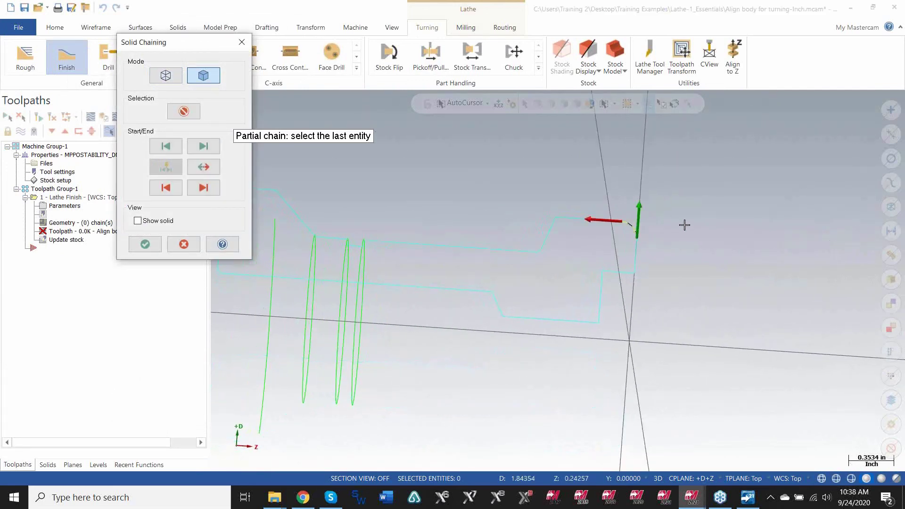
middle_click_drag(685, 224, 451, 205)
left_click(404, 205)
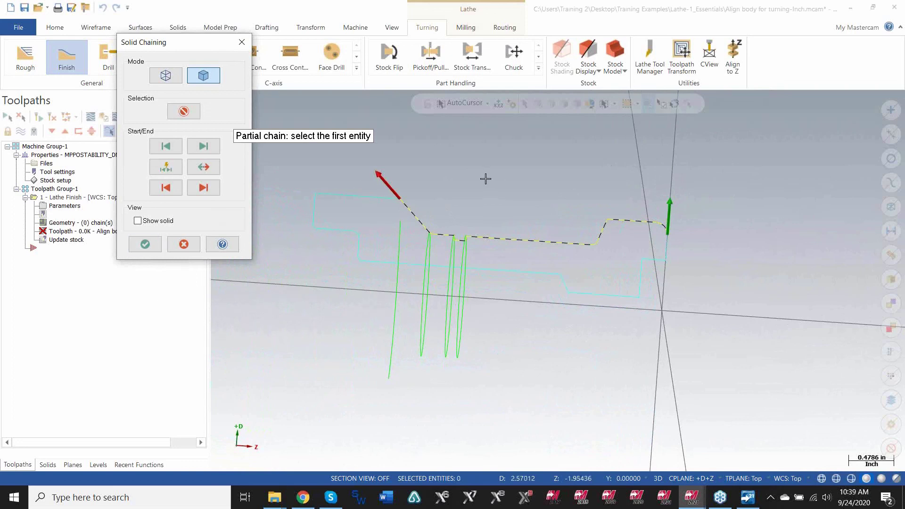
Shorten the chain by dynamically moving its end point back along the tapered shoulder
scroll(485, 178, "up", 5)
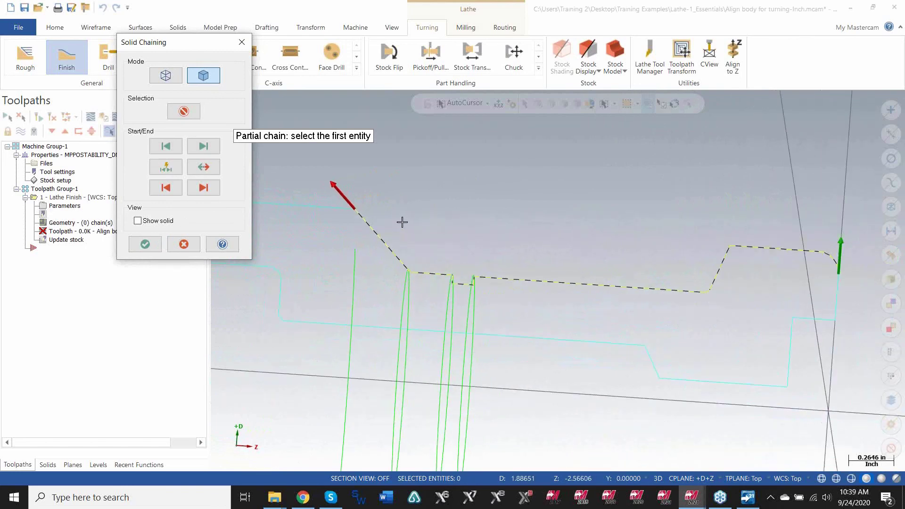
scroll(401, 222, "up", 2)
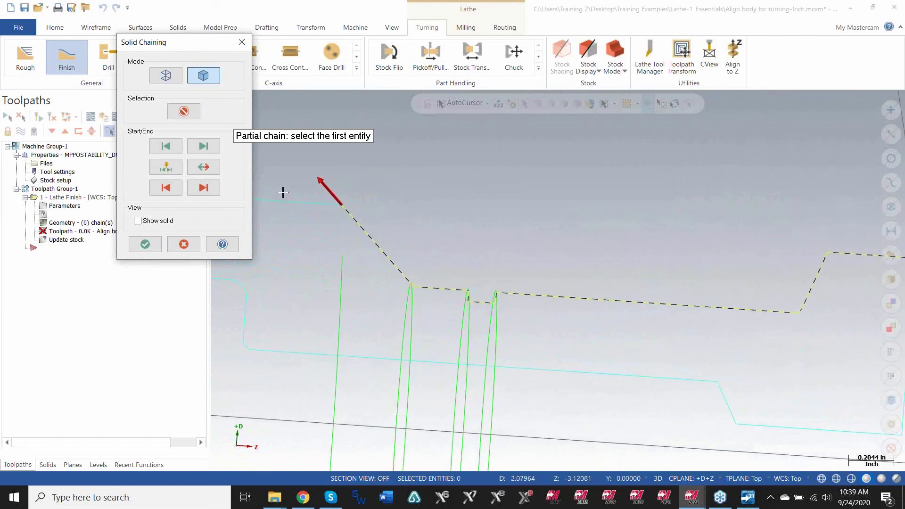
left_click(166, 173)
left_click(326, 185)
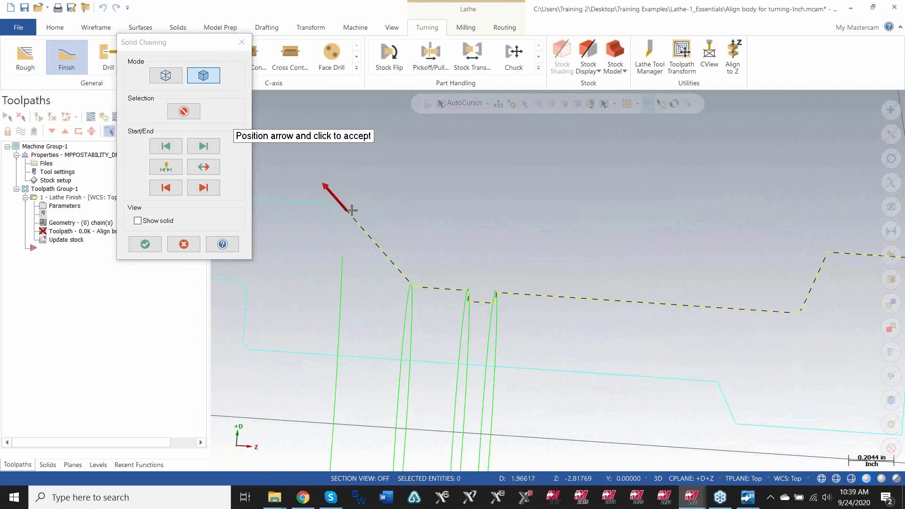
left_click(349, 211)
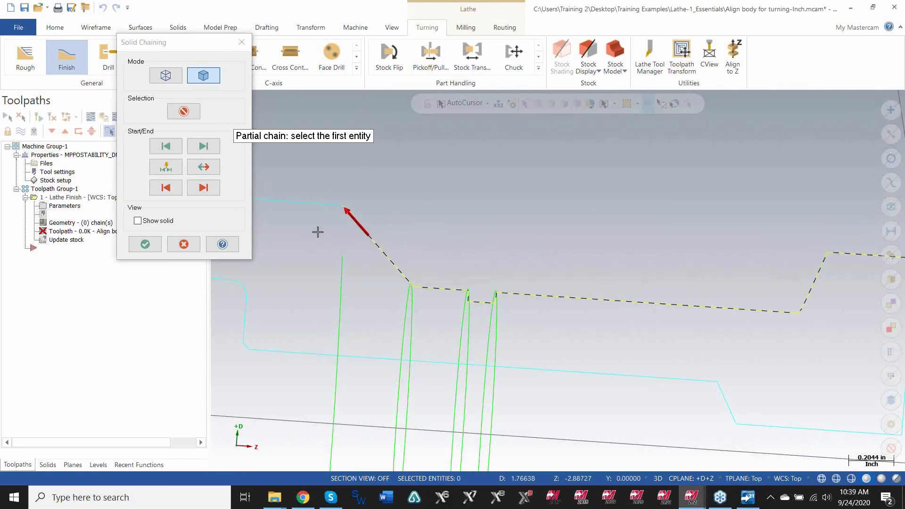
Accept the chain and assign the T1212 OD 55 deg Right library tool to the Lathe Finish toolpath
left_click(149, 246)
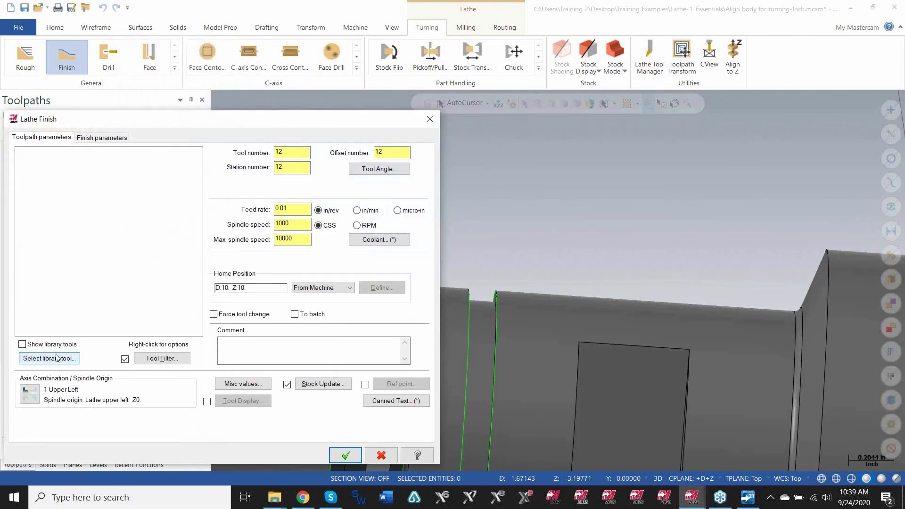
left_click(49, 358)
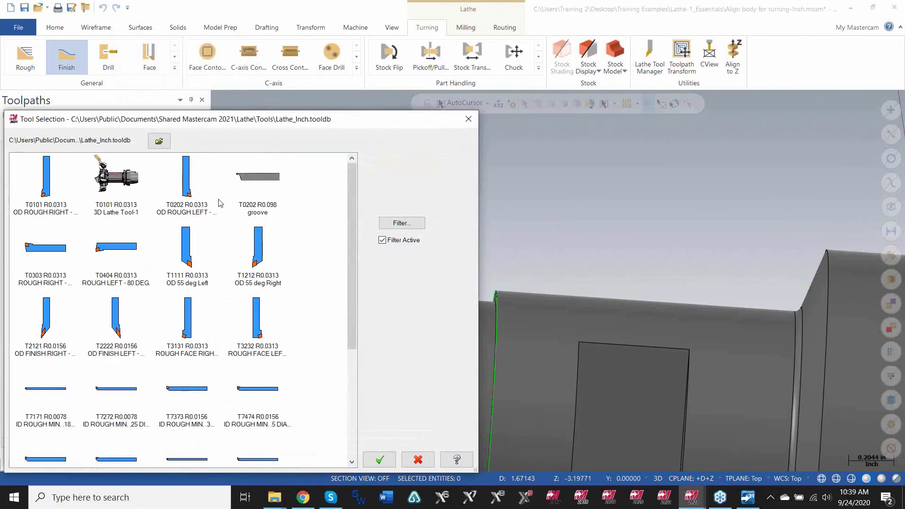
double_click(260, 247)
left_click(346, 455)
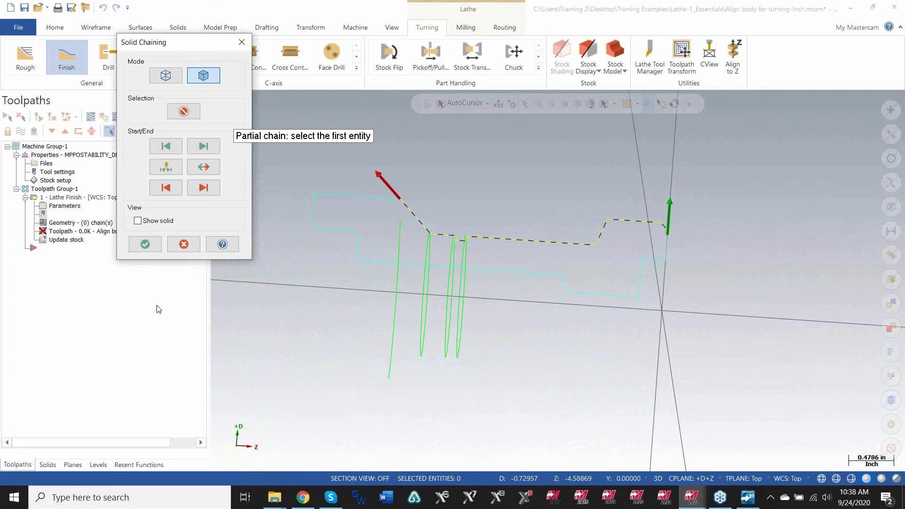
scroll(283, 192, "up", 4)
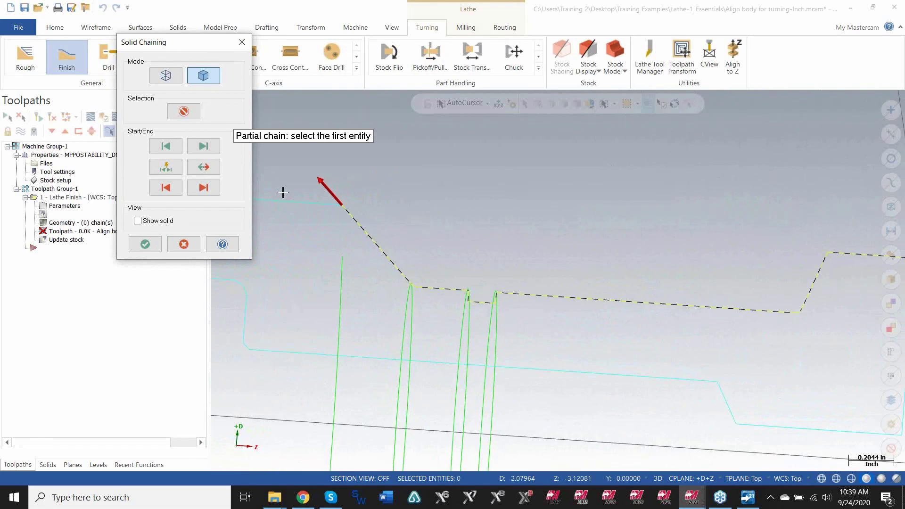